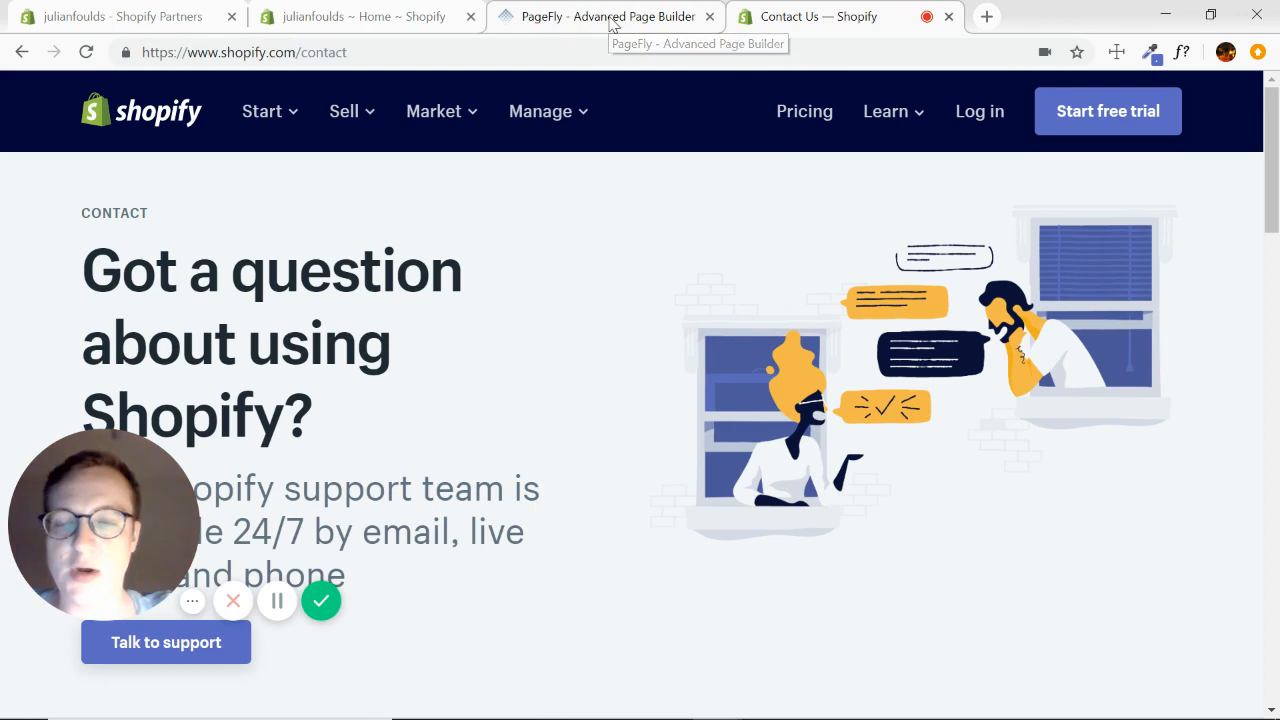
Step: Inspect the font properties of the main heading on the Shopify contact page with WhatFont
left_click(612, 22)
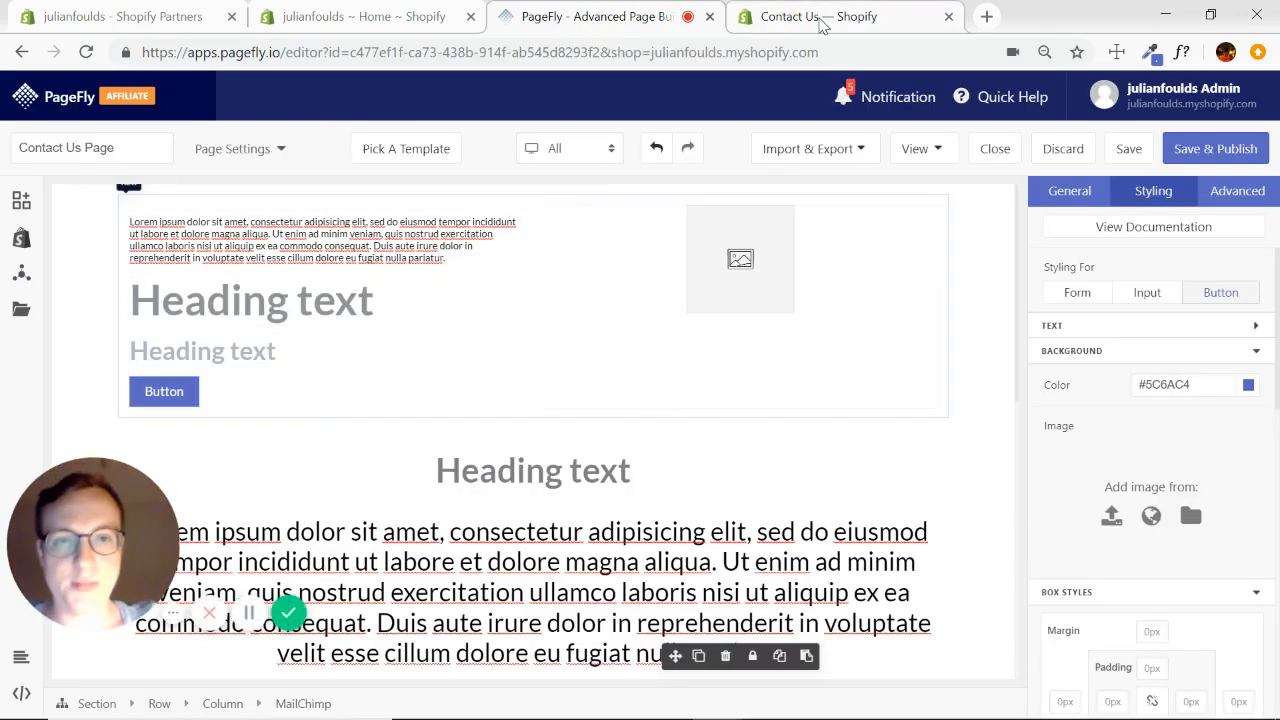
left_click(815, 22)
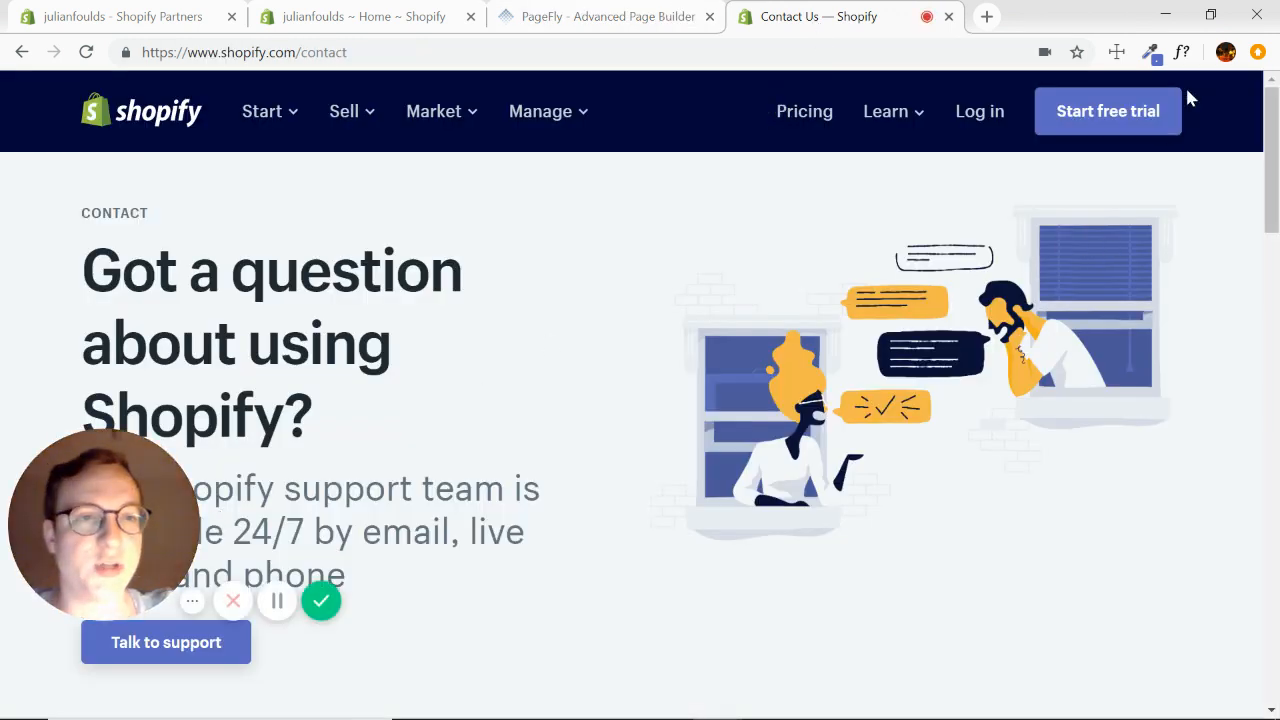
left_click(1183, 53)
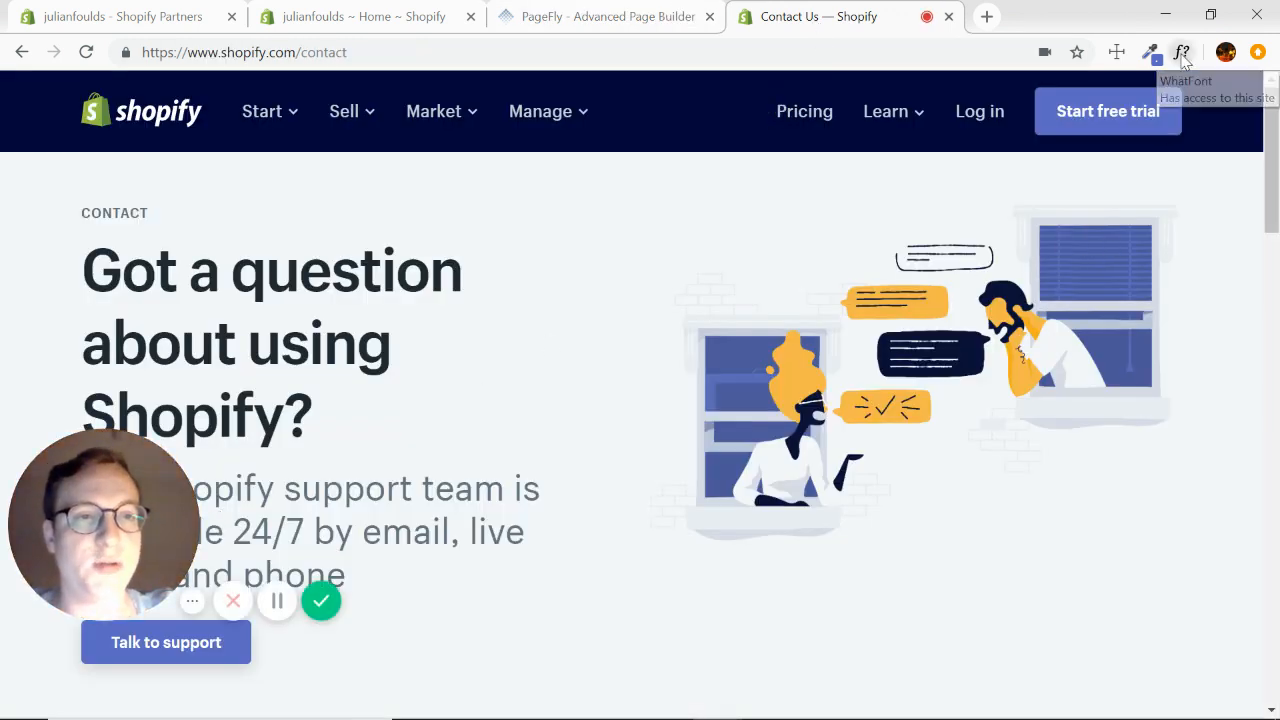
left_click(404, 284)
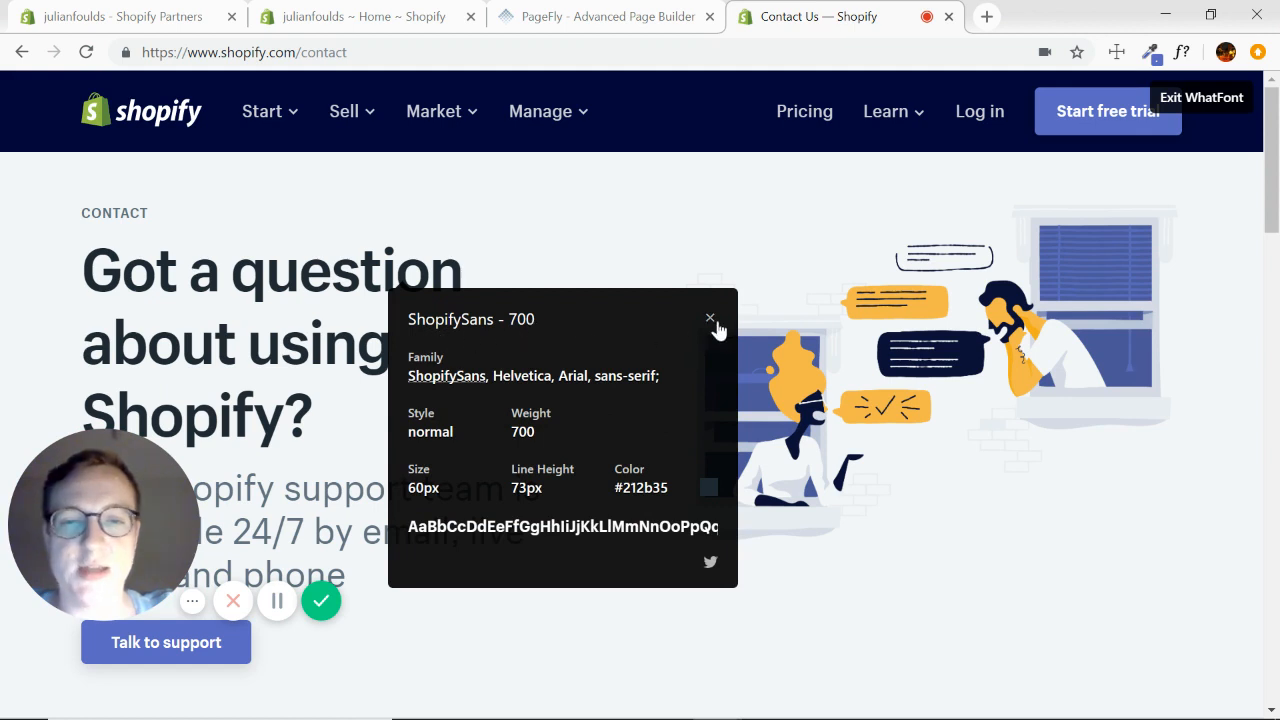
left_click(710, 320)
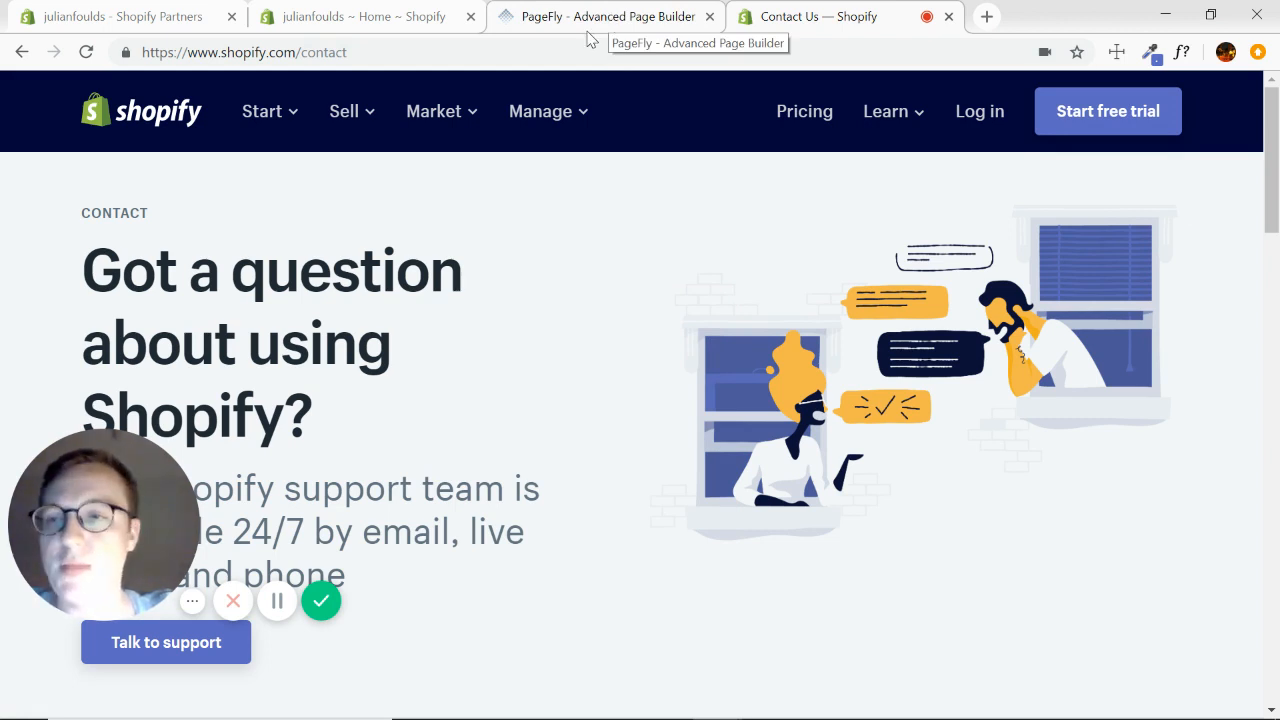
Step: Replace the small paragraph above the main heading in PageFly with "CONTACT" copied from the Shopify contact page, and make it bold
double_click(140, 213)
key("ctrl+c")
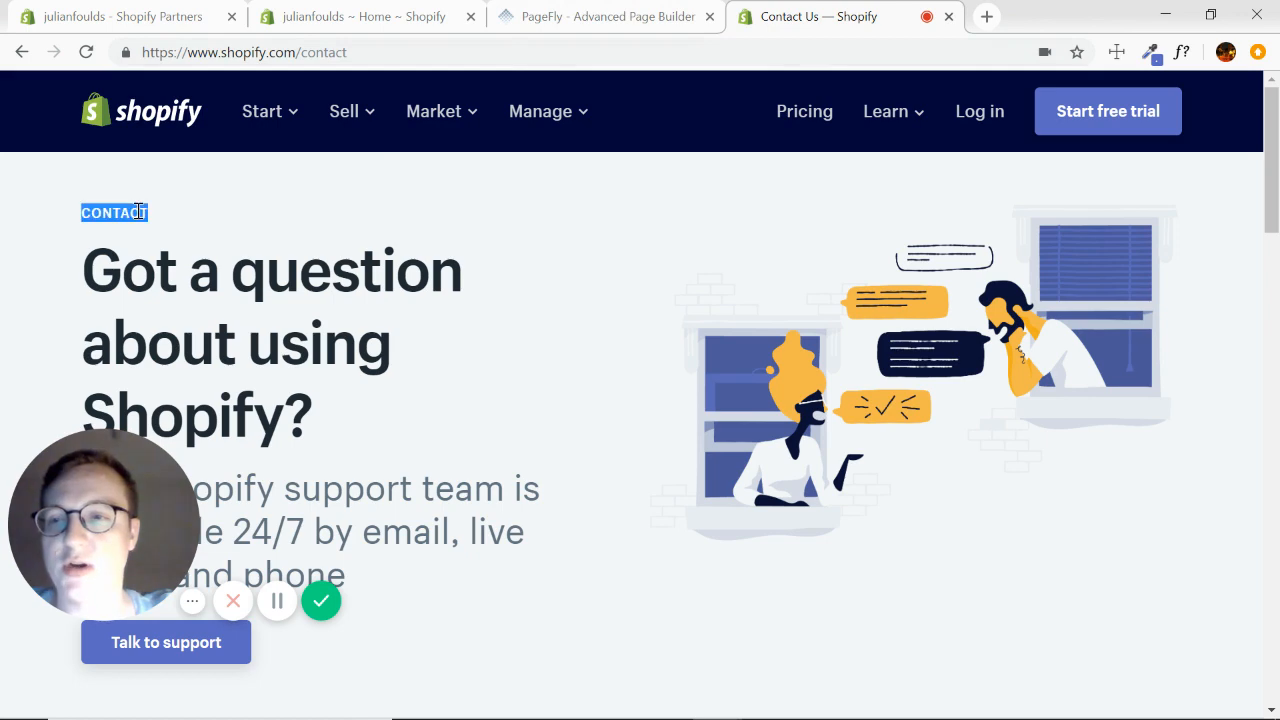
left_click(634, 16)
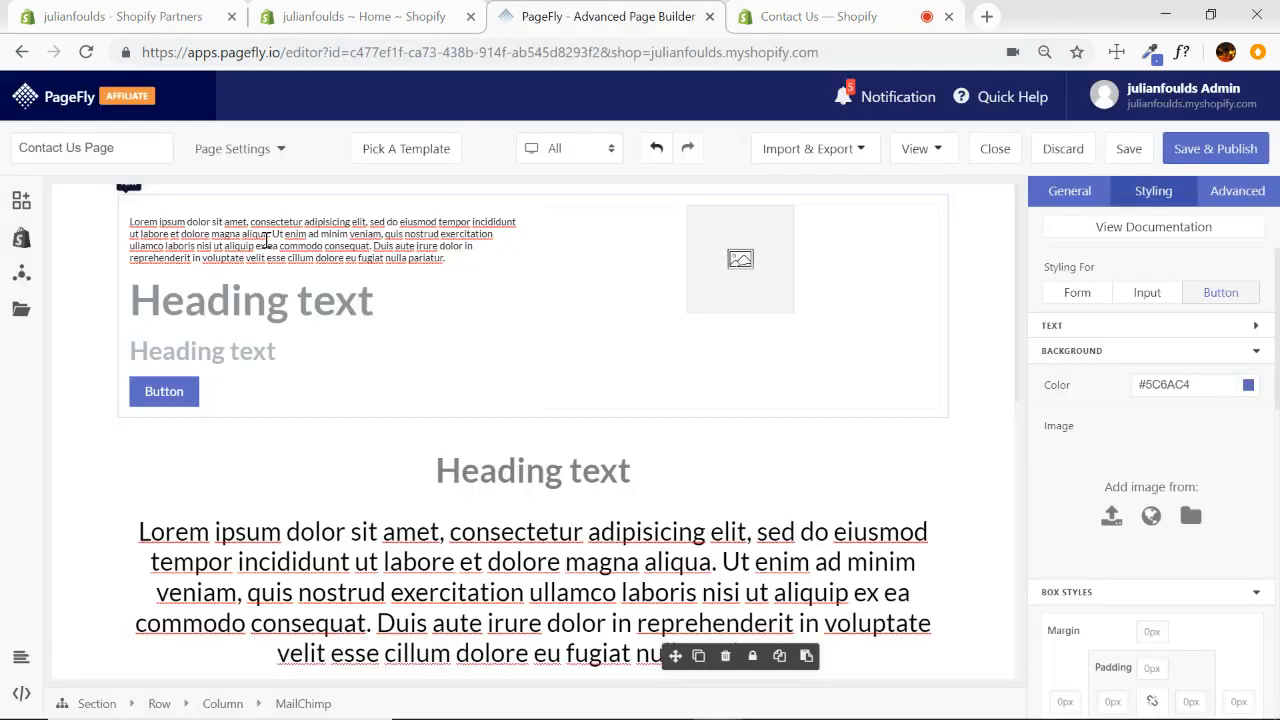
left_click(404, 258)
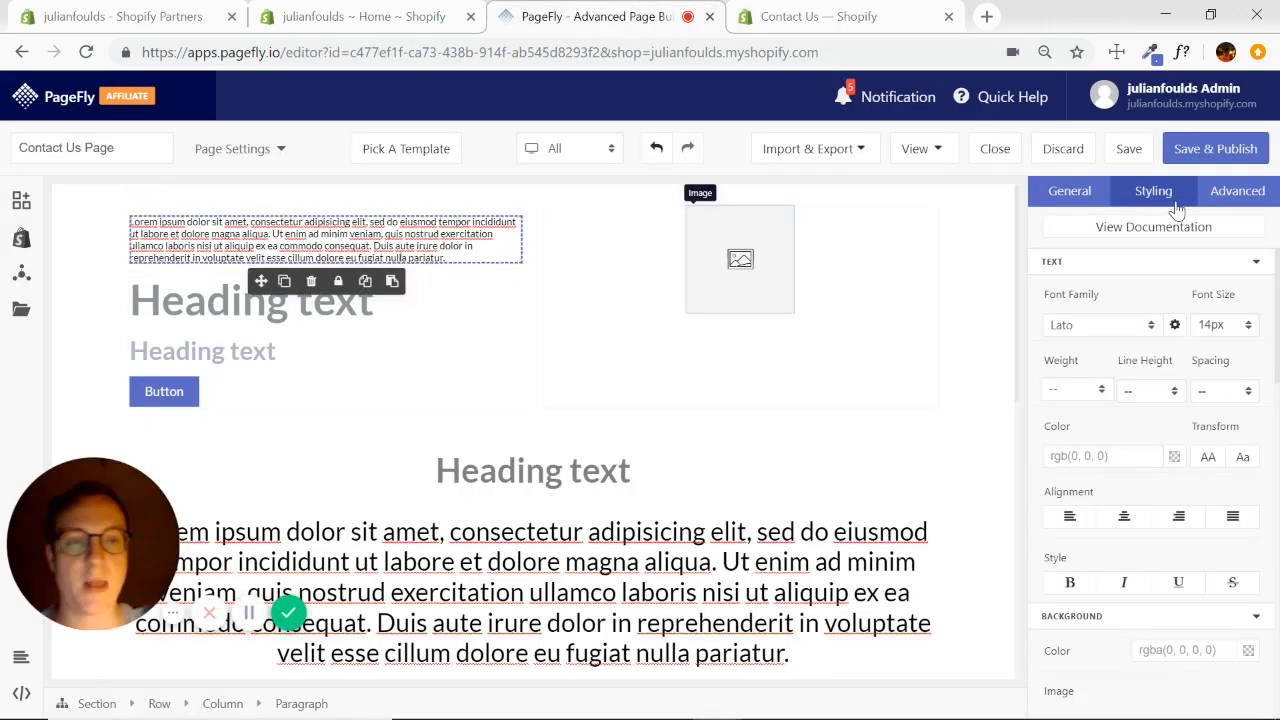
left_click(1070, 191)
triple_click(1118, 393)
key("ctrl+v")
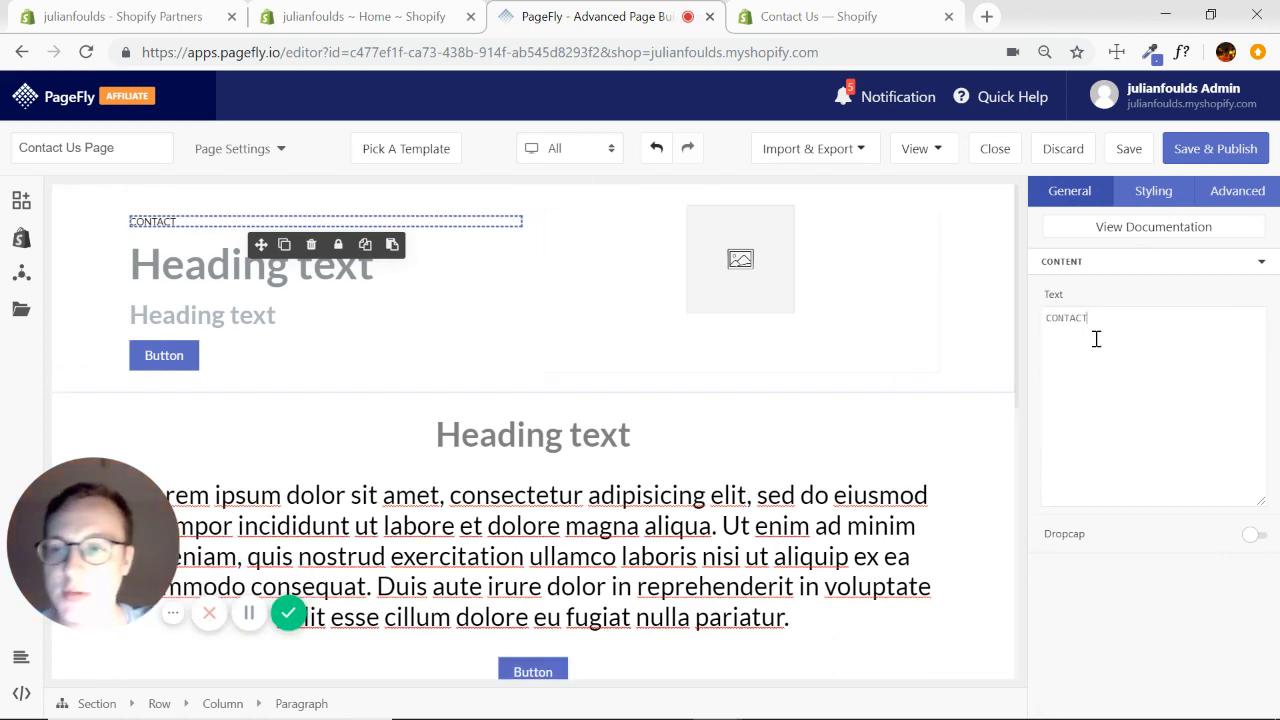
left_click(1153, 191)
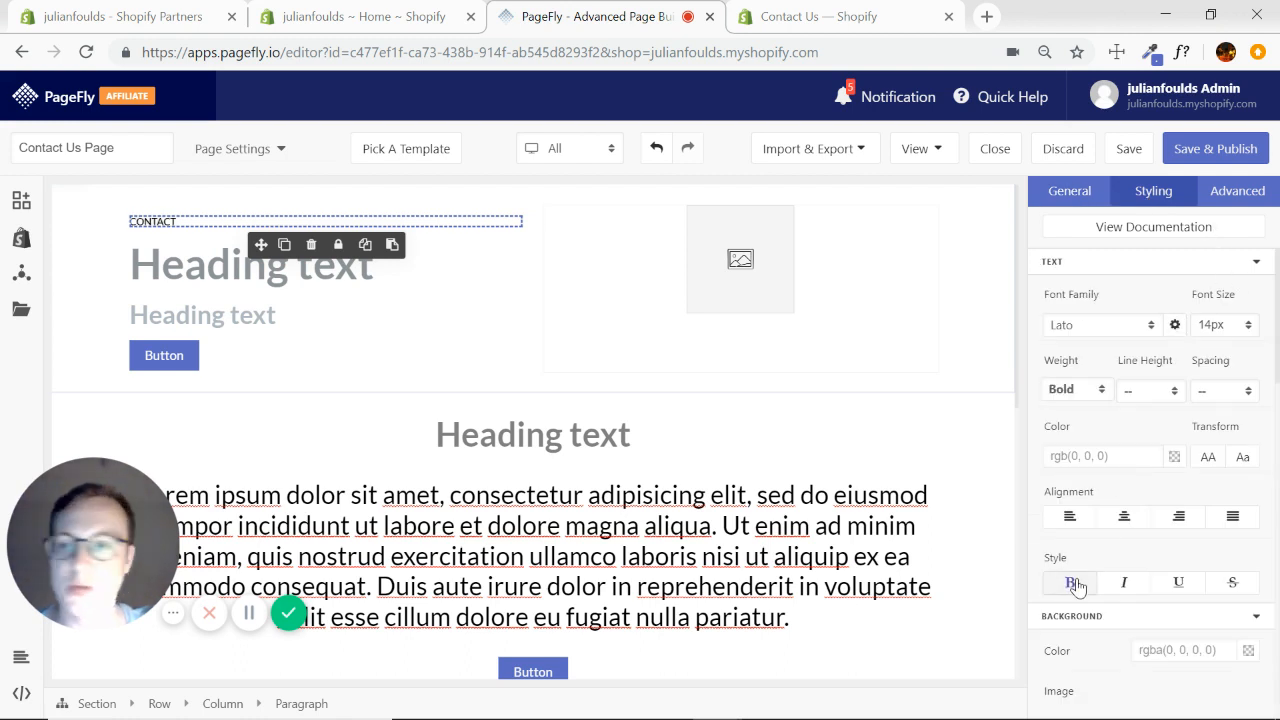
Step: Replace the main heading's text with "Got a question about using Shopify?" copied from the Shopify contact page
left_click(217, 272)
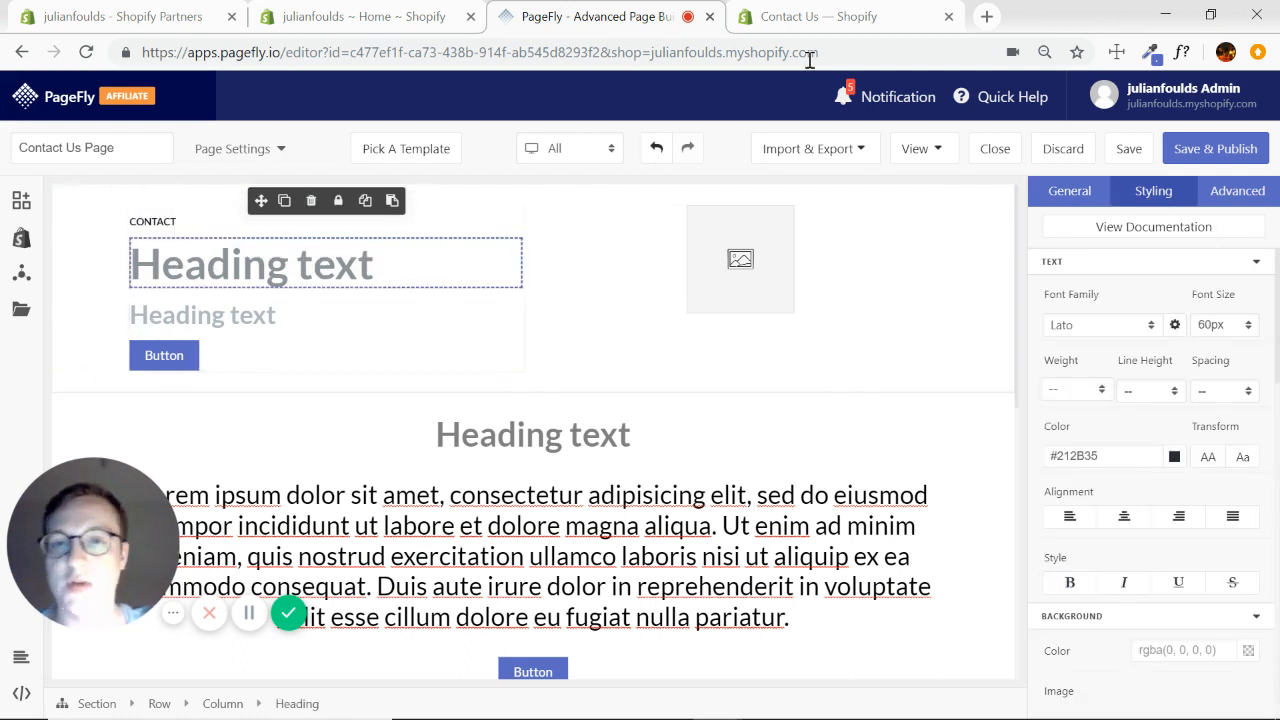
left_click(884, 28)
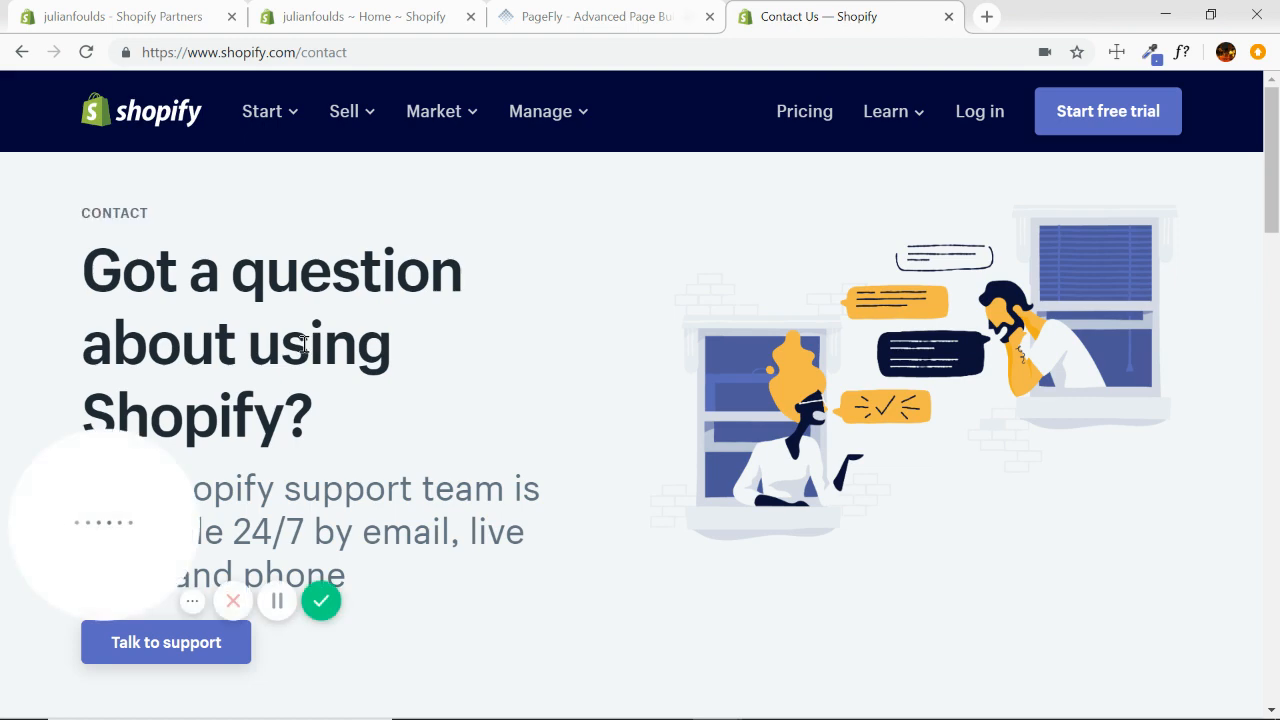
triple_click(306, 349)
key("ctrl+c")
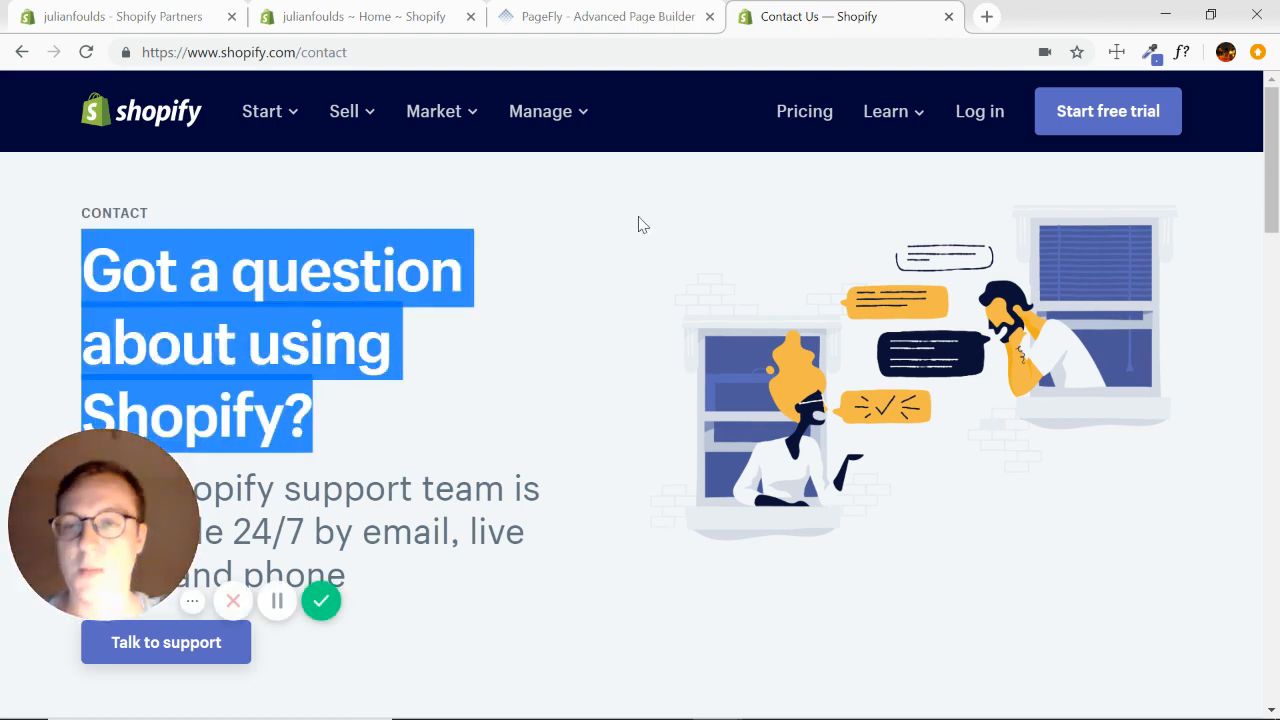
left_click(634, 16)
left_click(1070, 191)
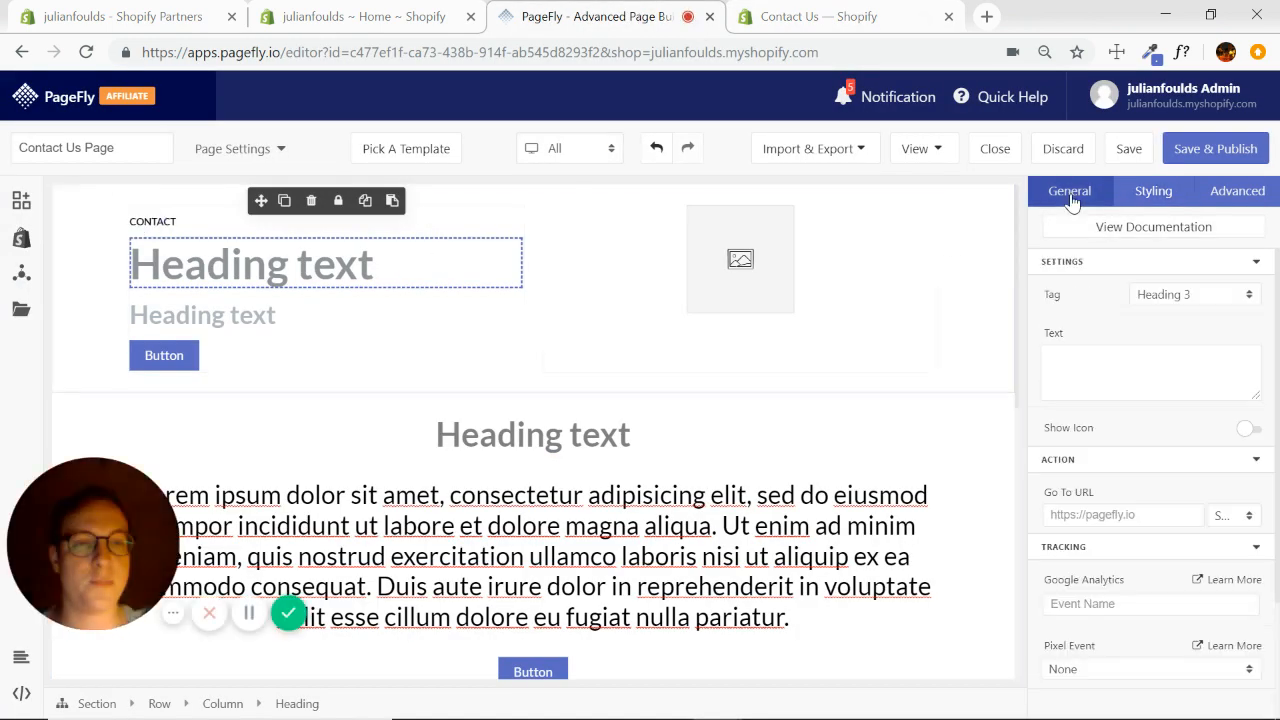
key("ctrl+v")
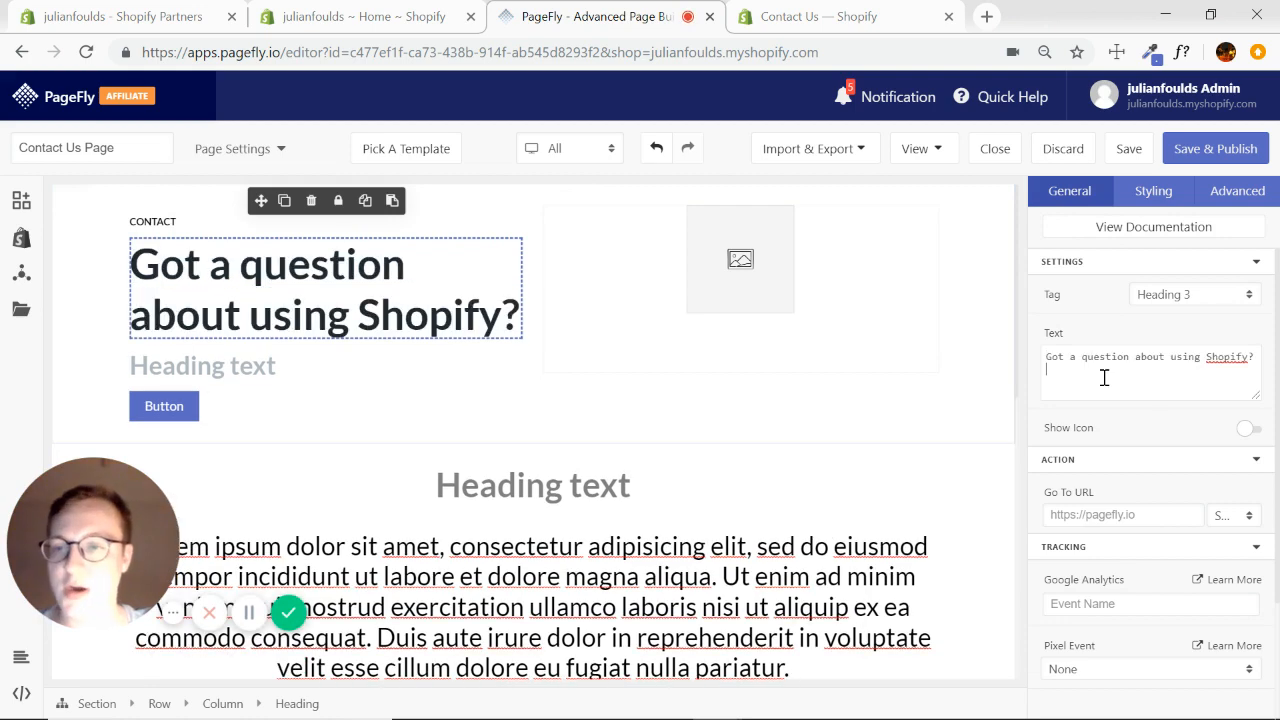
Step: Insert a line break before "Shopify?" in the main heading
left_click(355, 317)
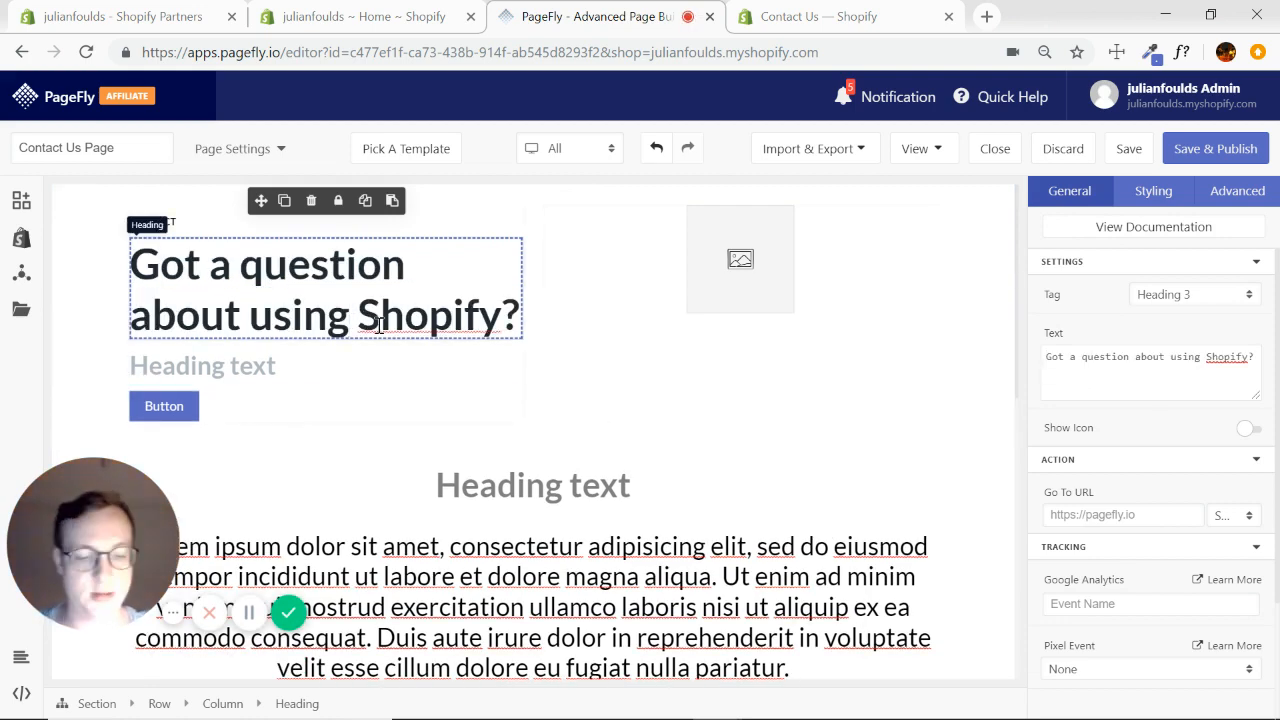
key("Return")
scroll(516, 355, "down", 2)
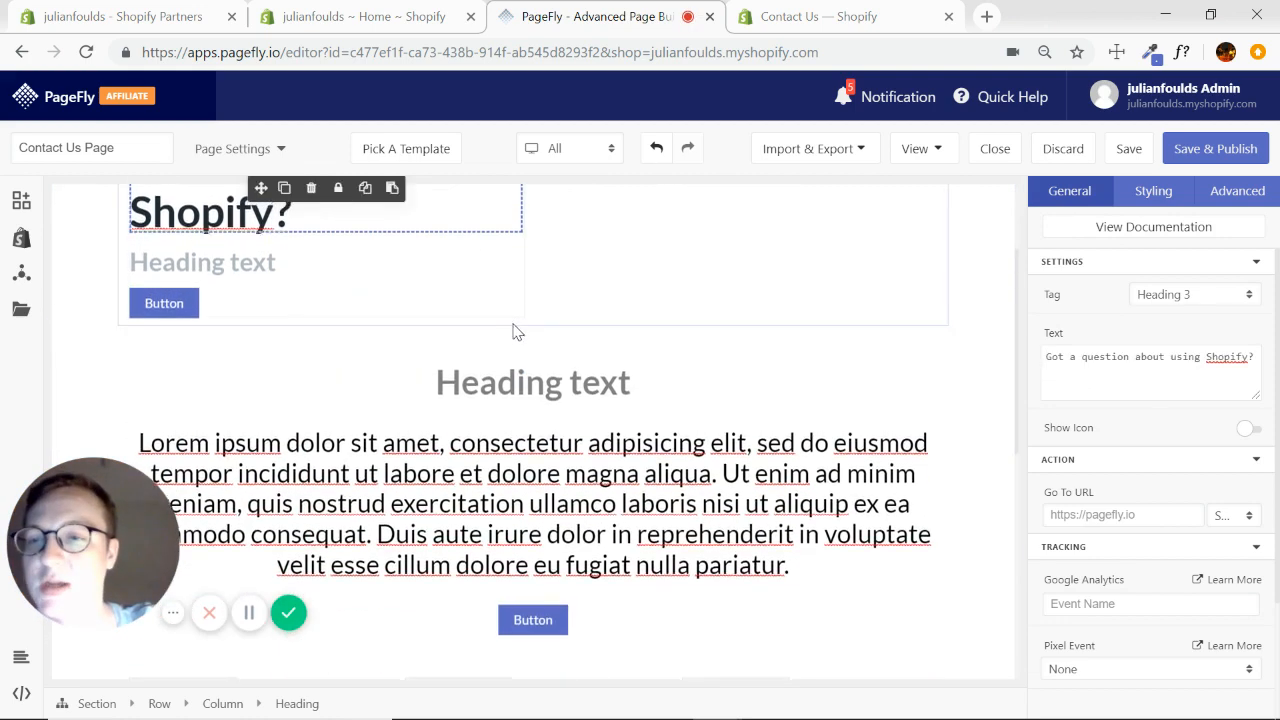
scroll(514, 331, "up", 2)
Step: Try to paste the Shopify contact page's support team sentence into the subheading below the main heading in PageFly
left_click(835, 22)
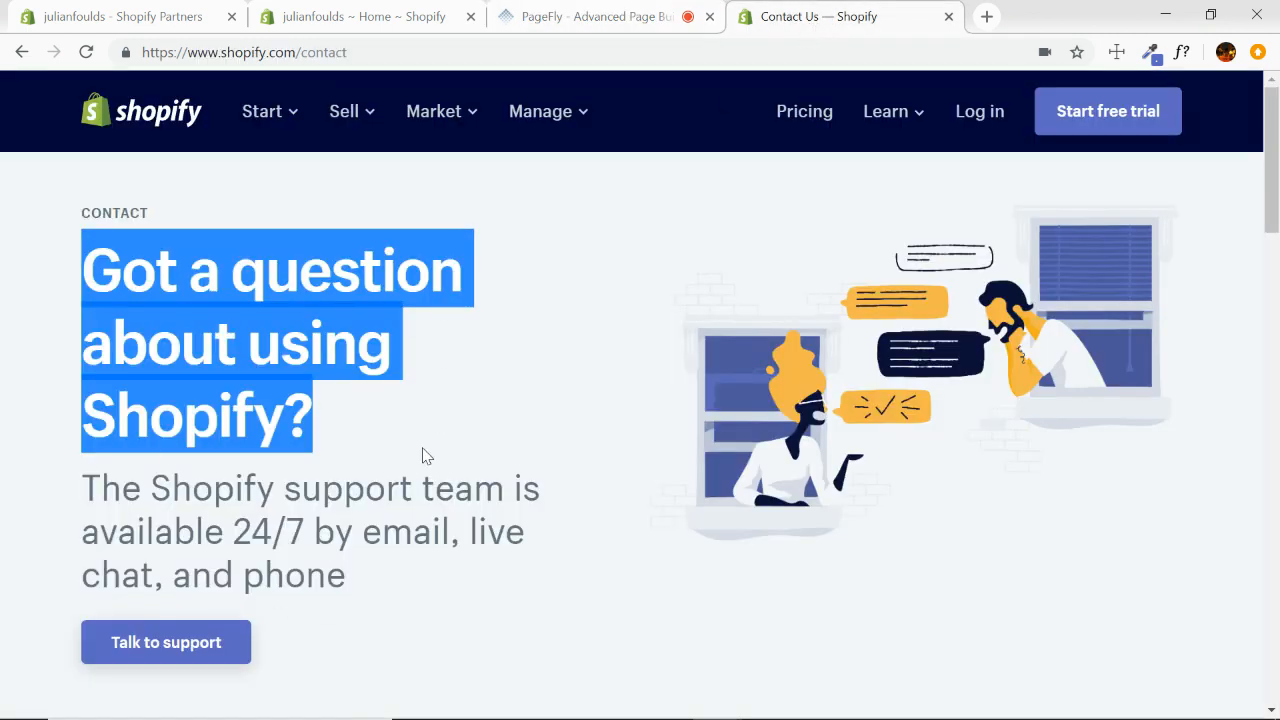
triple_click(385, 527)
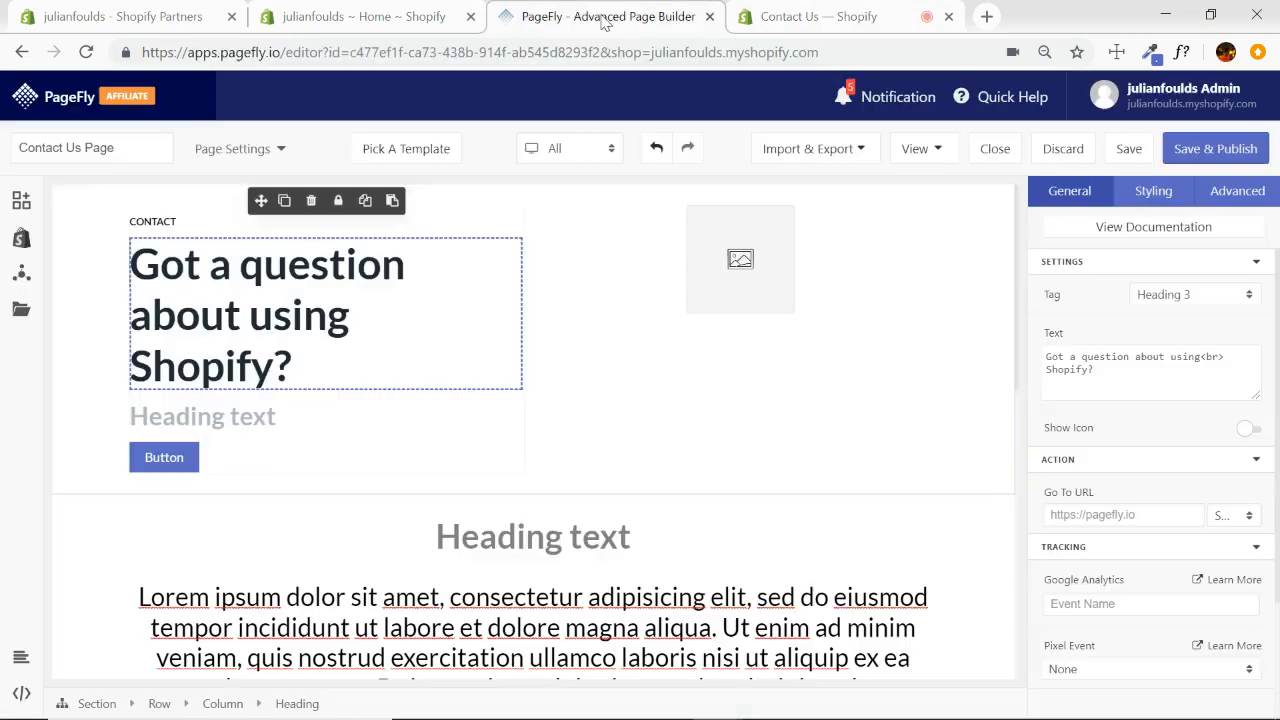
left_click(590, 16)
left_click(314, 416)
key("ctrl+v")
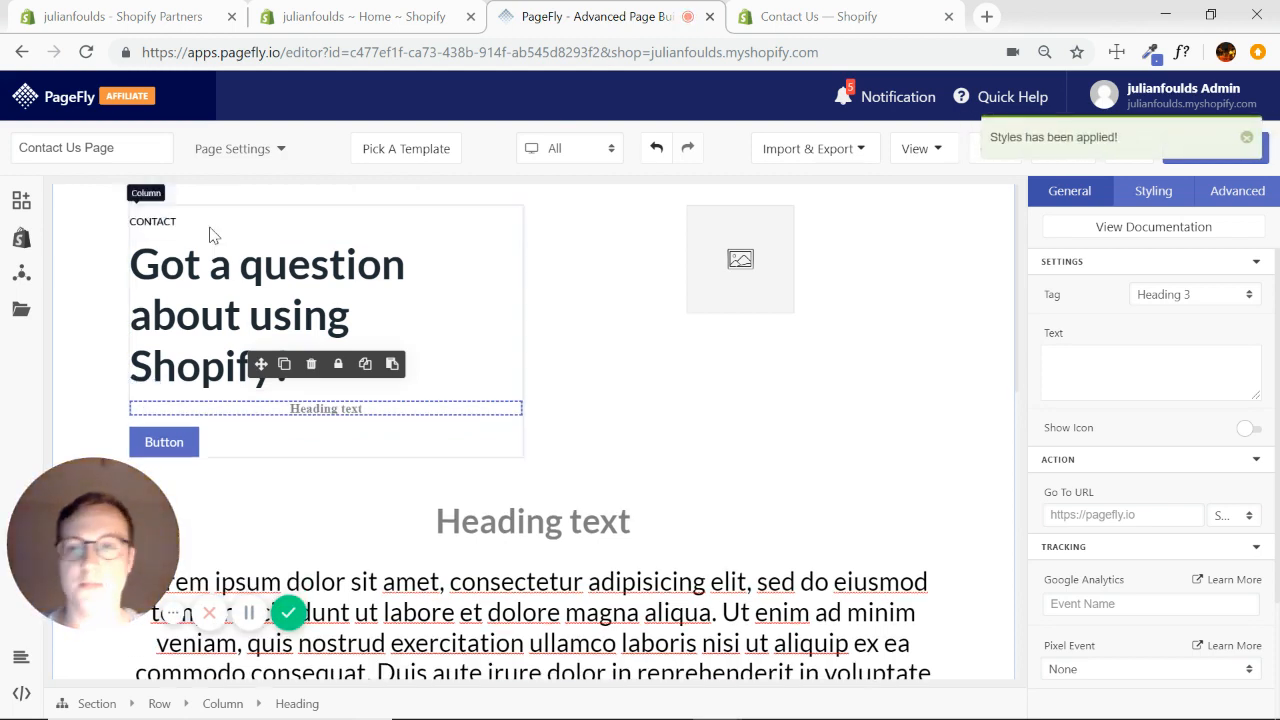
Step: Undo the last two edits and redo the main heading's text change
left_click(657, 150)
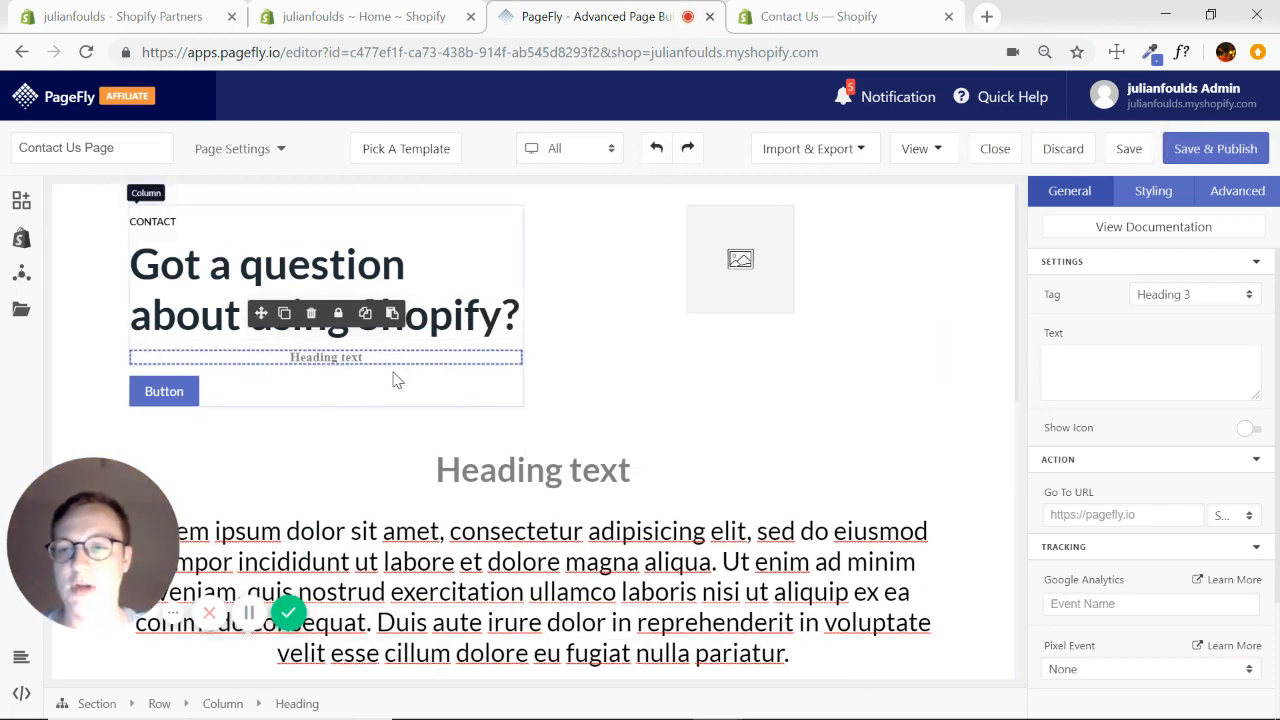
left_click(657, 150)
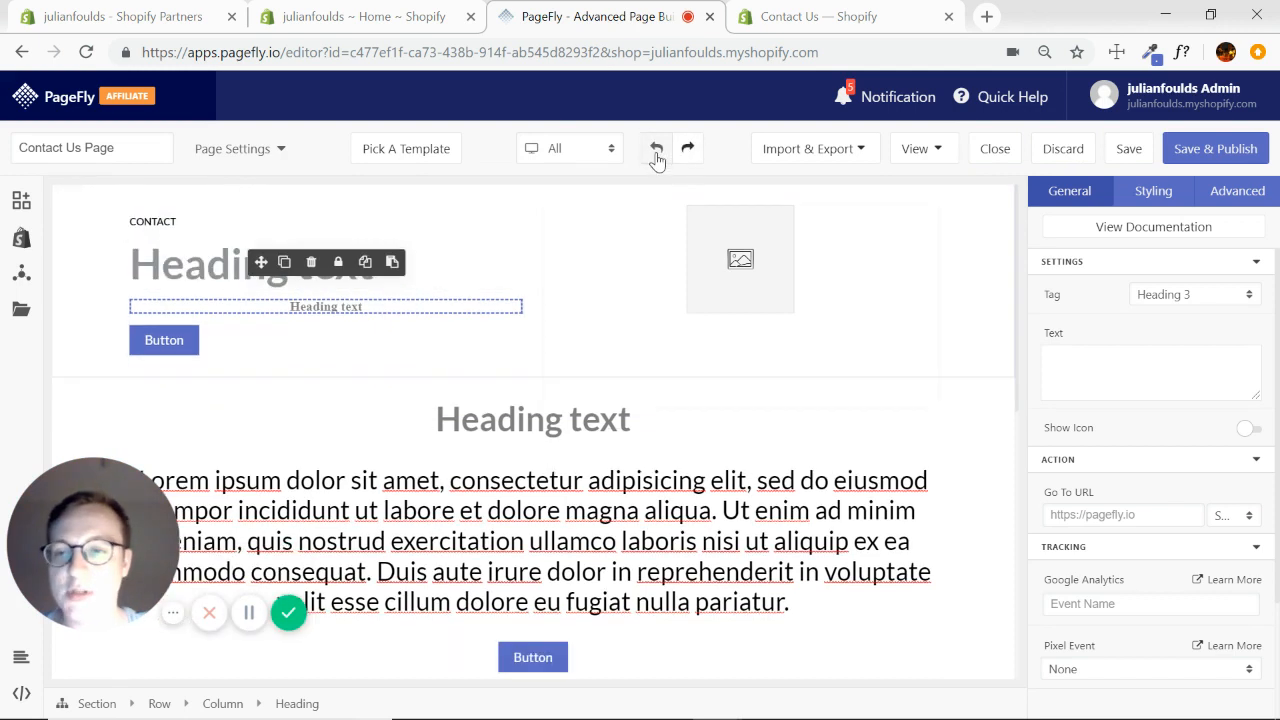
left_click(688, 150)
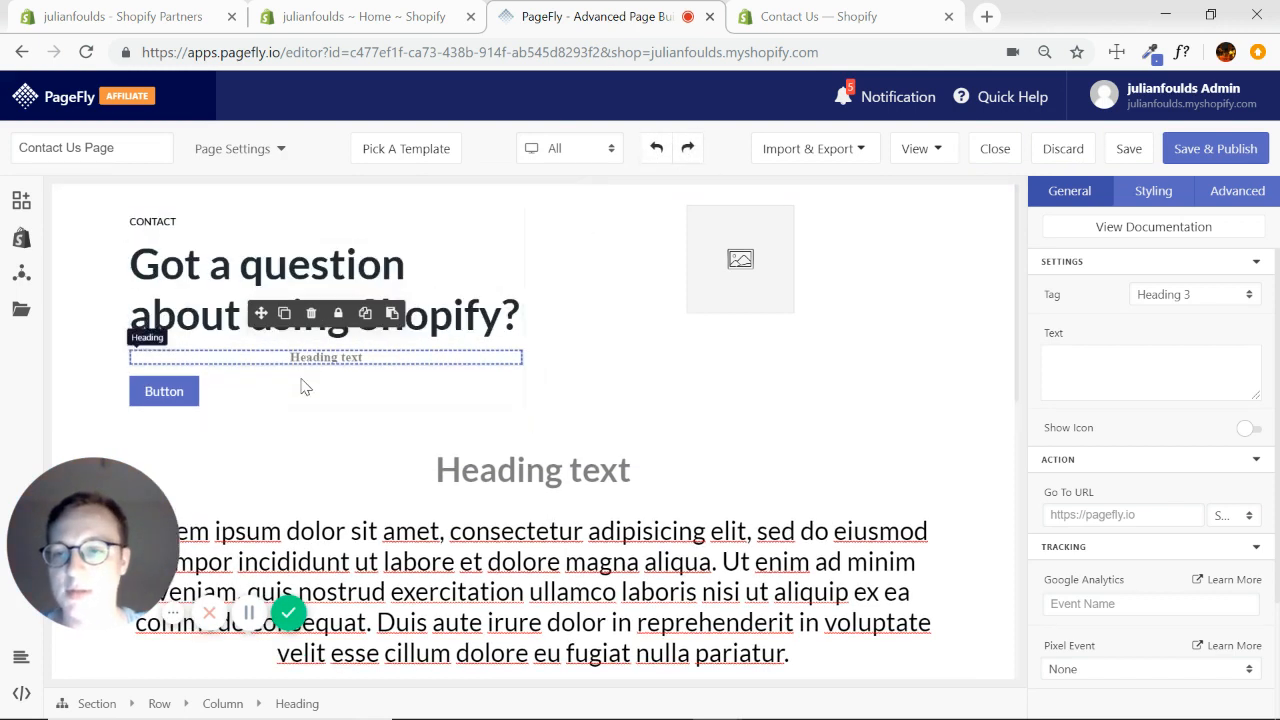
Step: Set the subheading's font family to Lato and its font size to 36px
left_click(1153, 195)
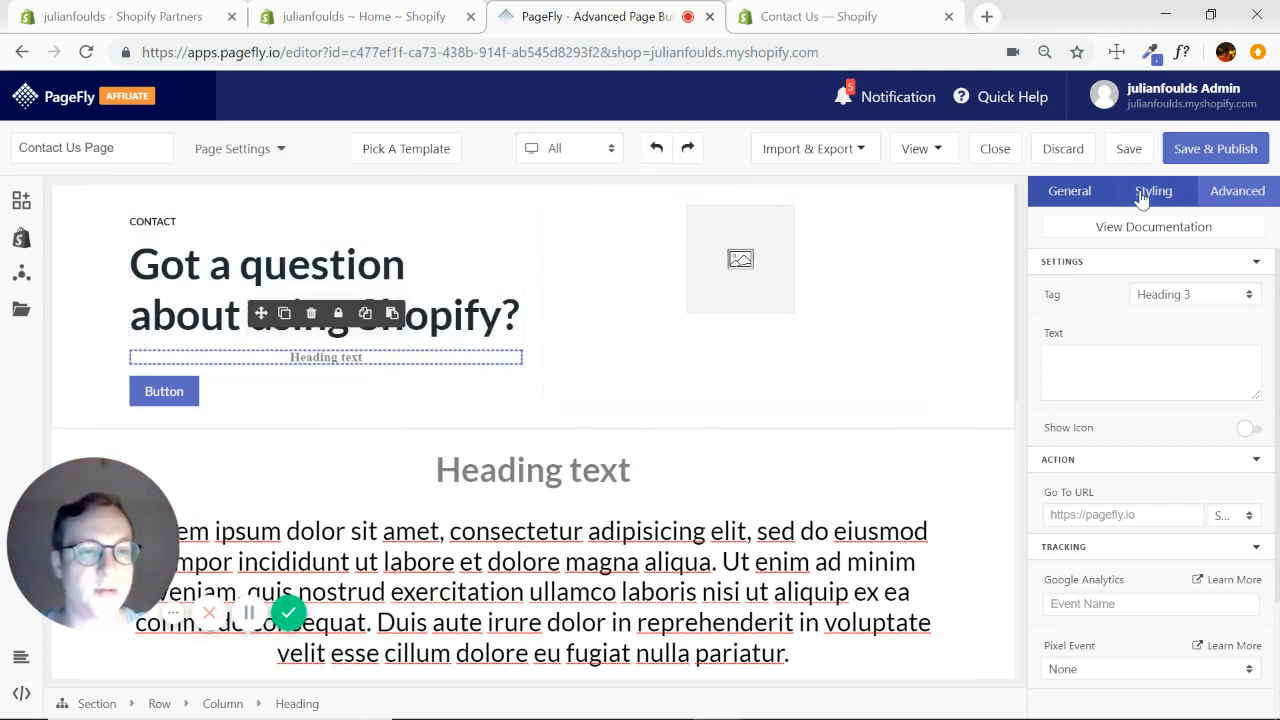
left_click(1150, 325)
left_click(1061, 380)
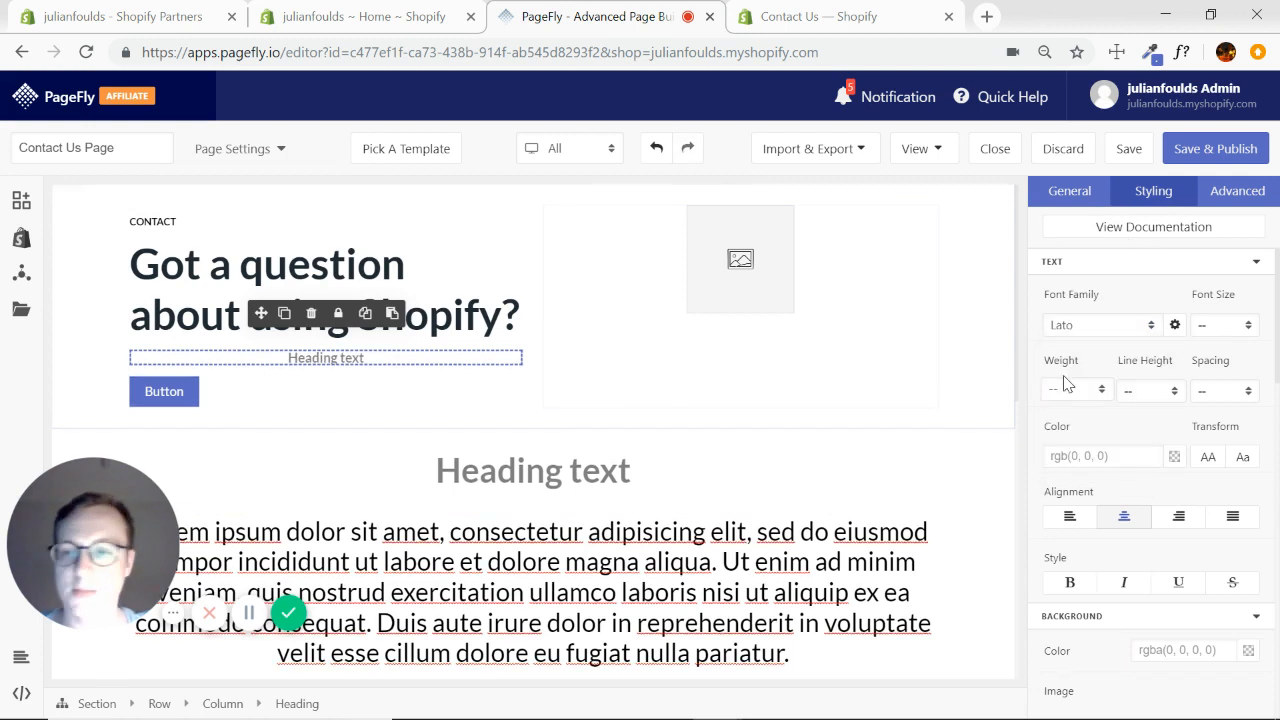
left_click(1248, 328)
scroll(1232, 380, "down", 3)
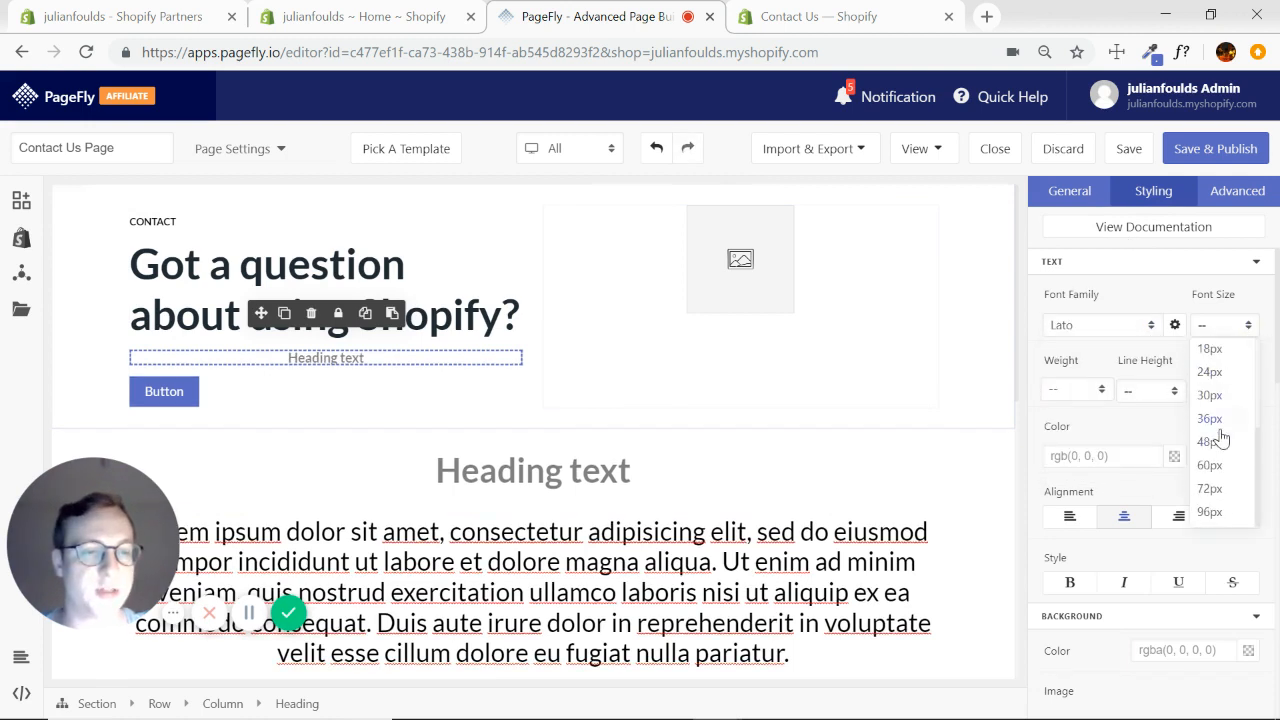
left_click(1208, 419)
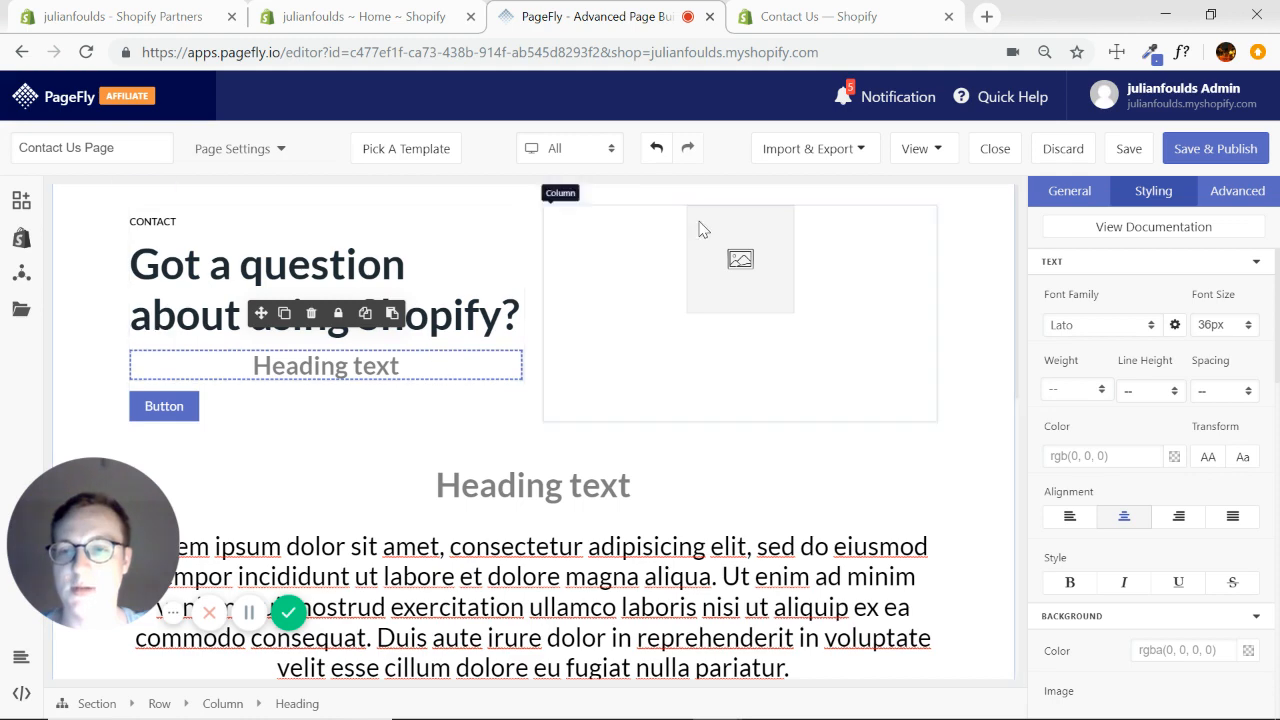
Step: Replace the subheading's text with the copied sentence "The Shopify support team is available 24/7 by email, live chat, and phone" and align it left
left_click(845, 28)
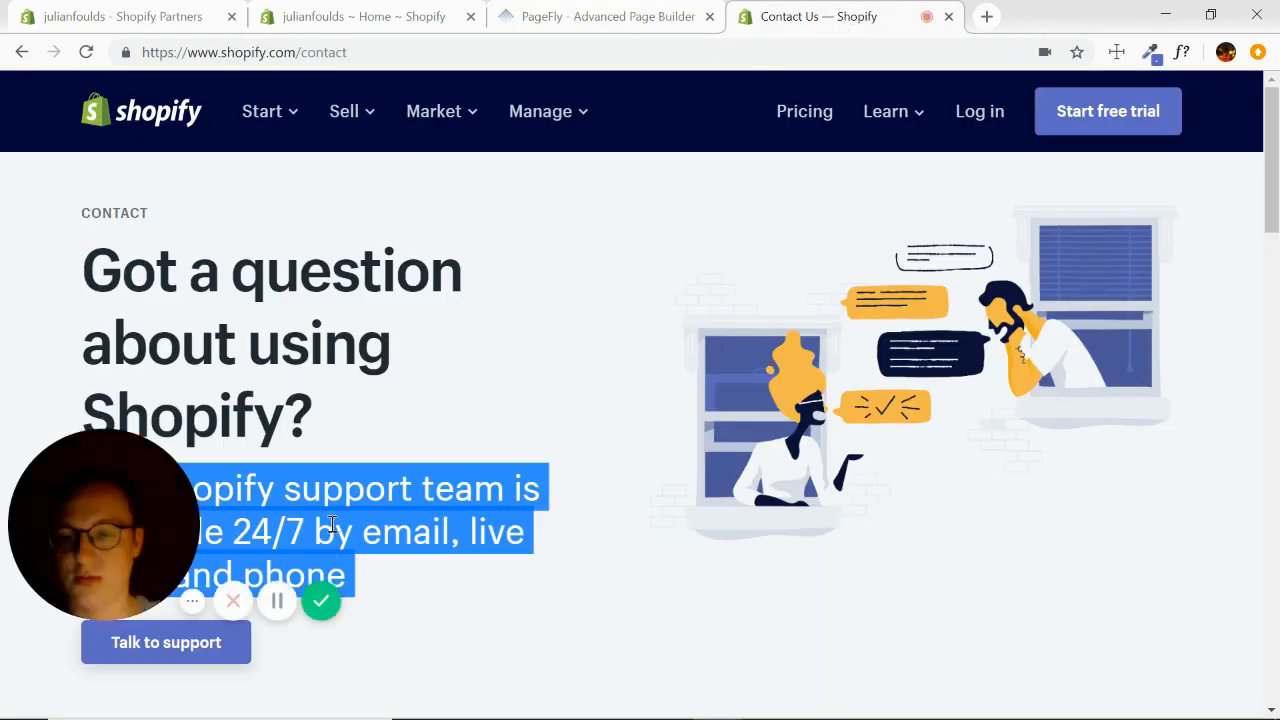
right_click(336, 526)
left_click(393, 538)
left_click(640, 18)
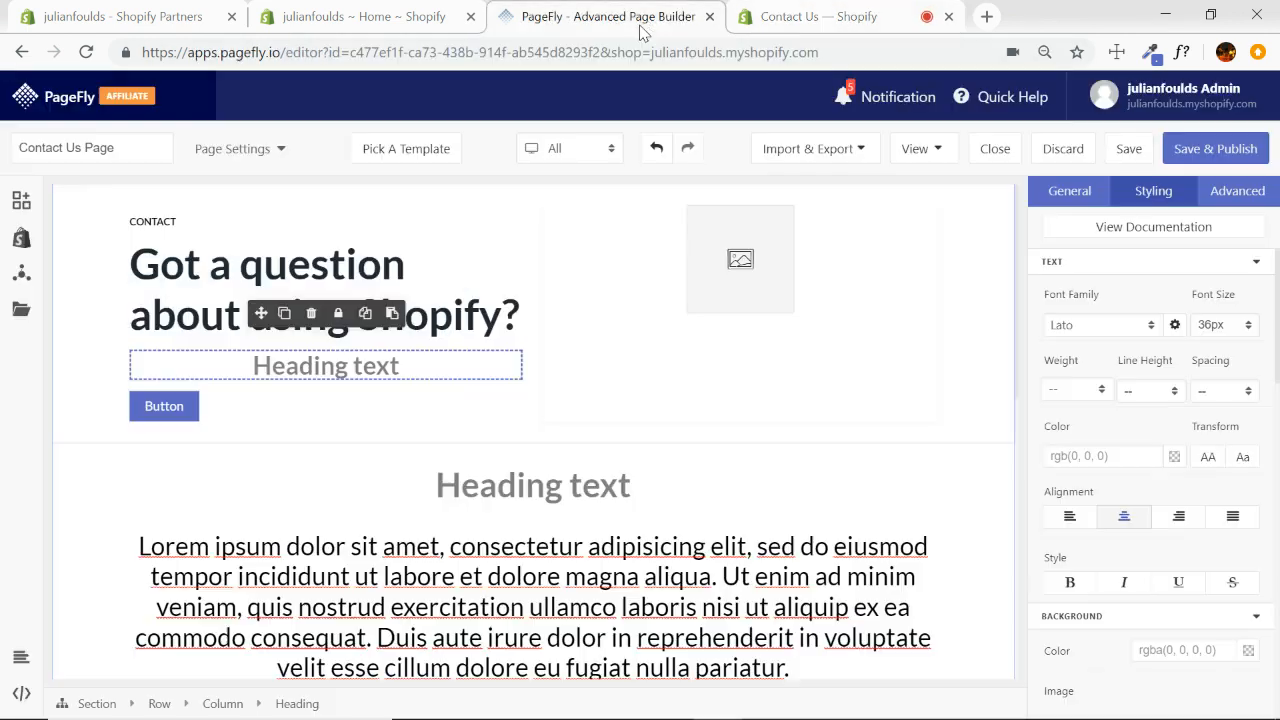
left_click(1069, 191)
key("ctrl+v")
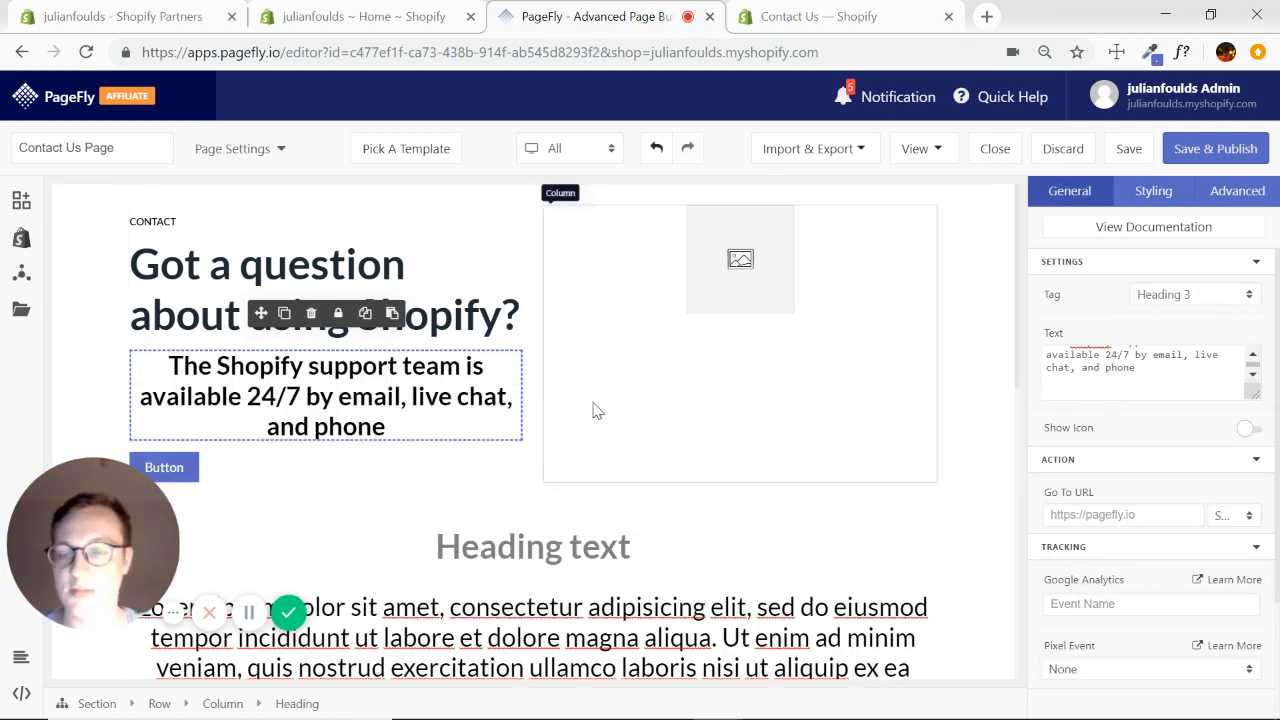
left_click(1156, 196)
left_click(1069, 516)
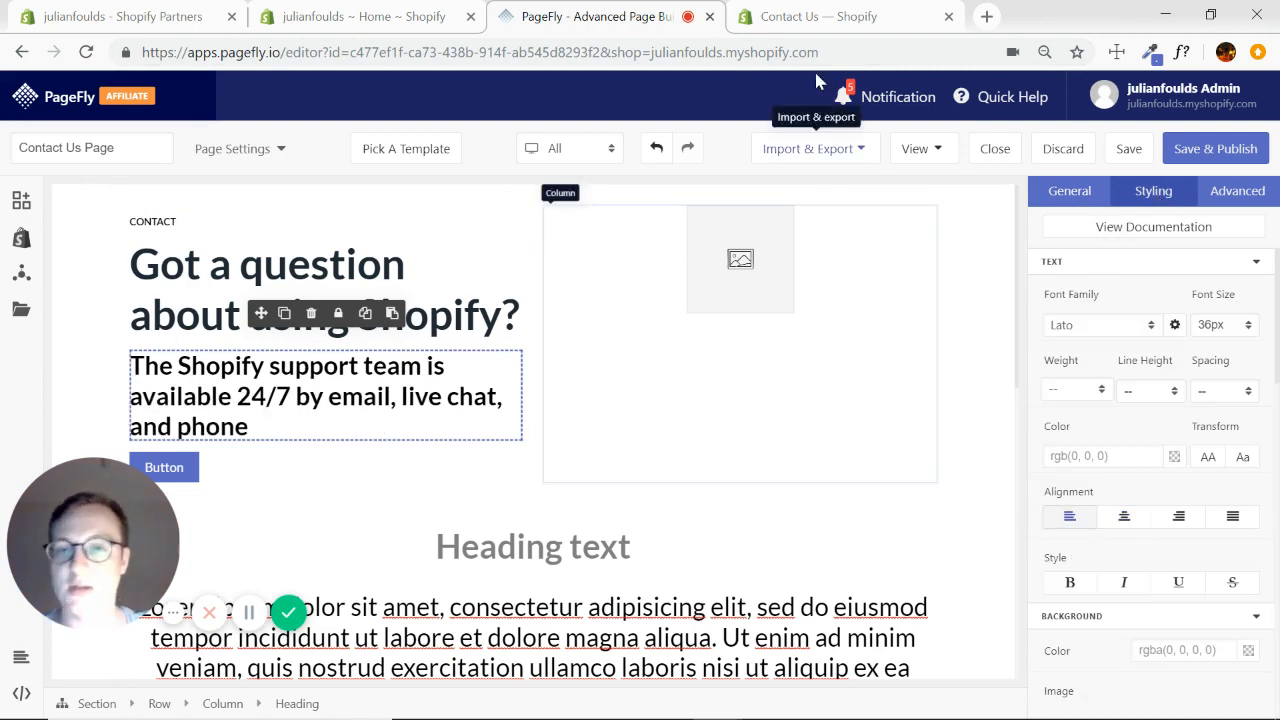
Step: Break the subheading's line before "chat," to match the Shopify contact page, and compare it with that page
left_click(837, 20)
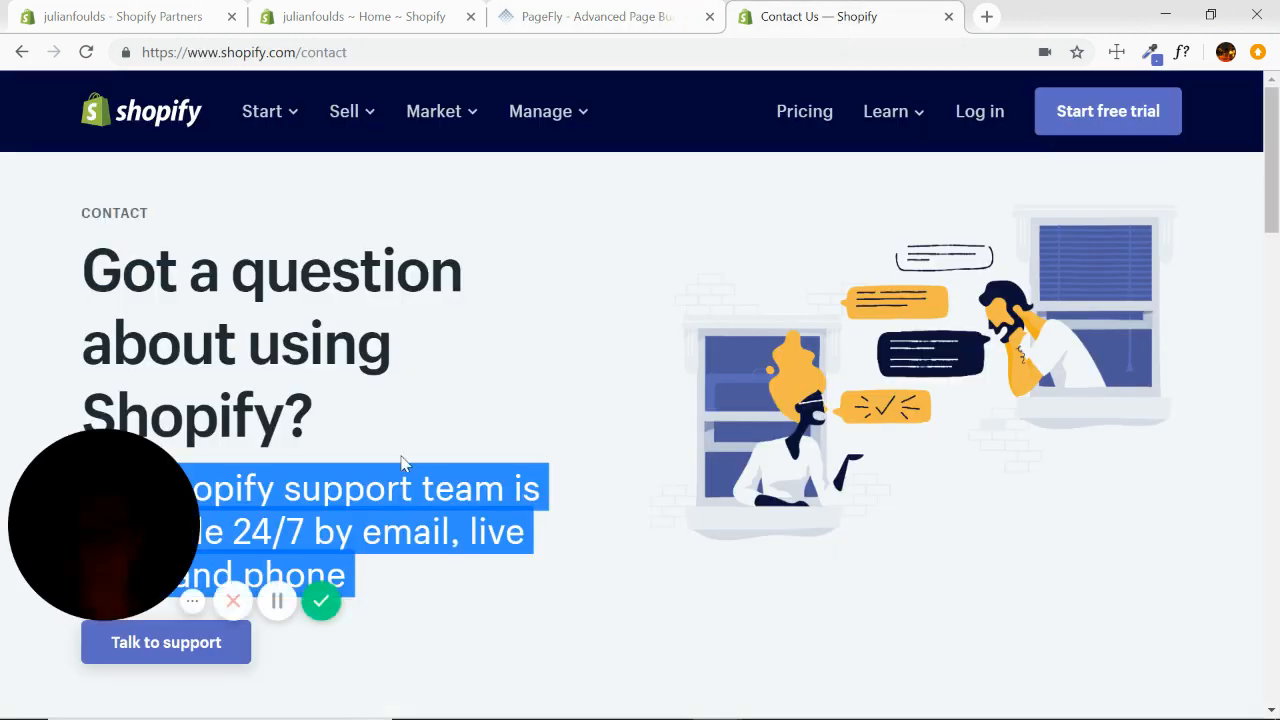
left_click(591, 20)
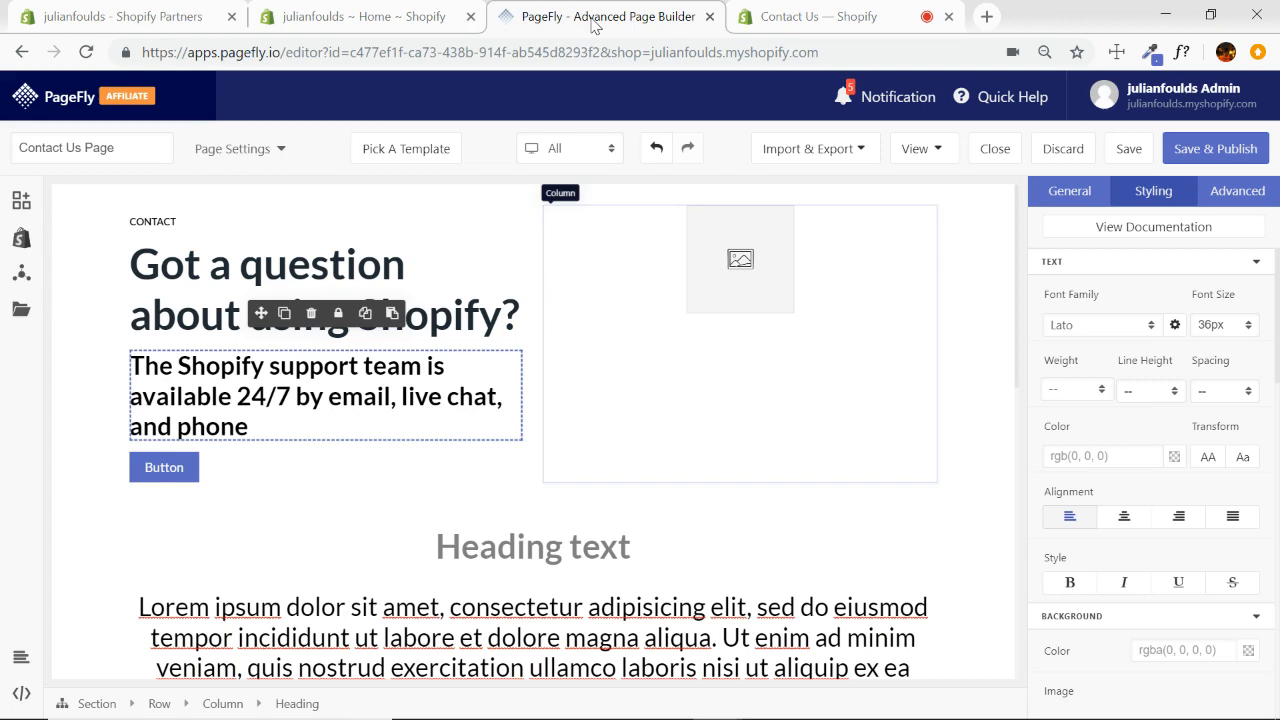
left_click(452, 396)
type(",")
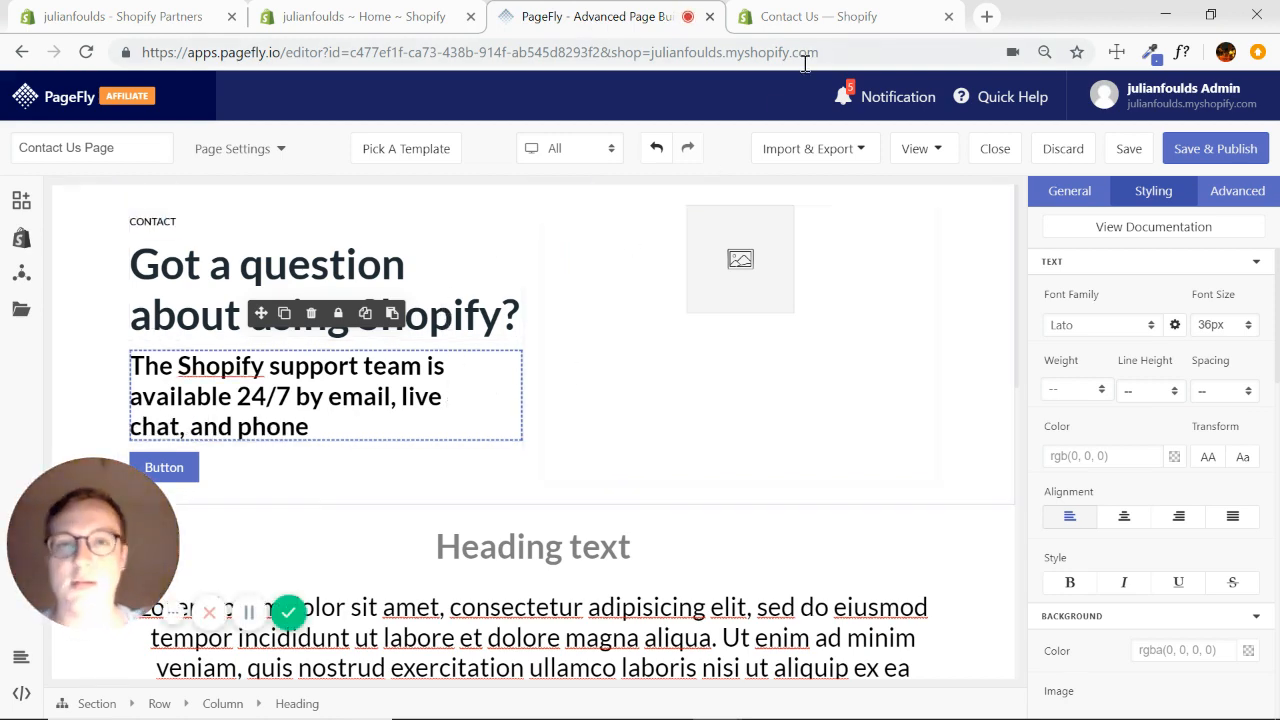
left_click(822, 12)
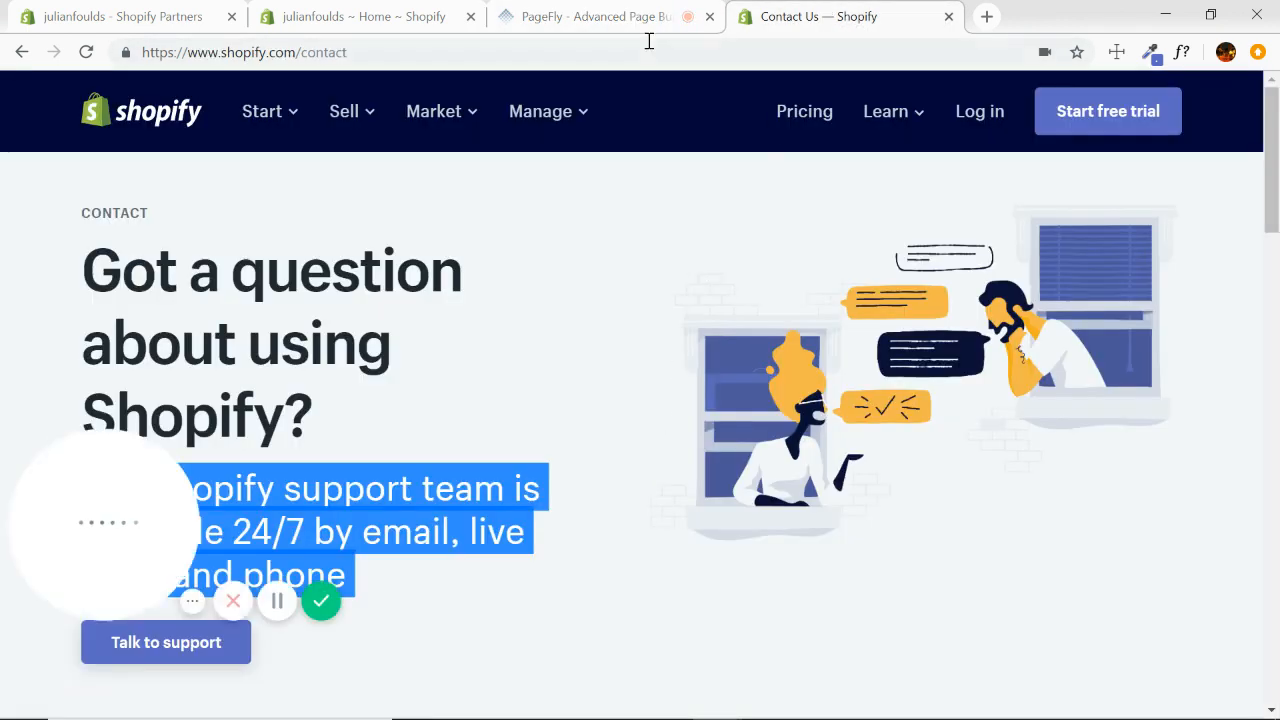
Step: Return to the PageFly editor and set the hero button's border radius to 5px on all corners
left_click(590, 14)
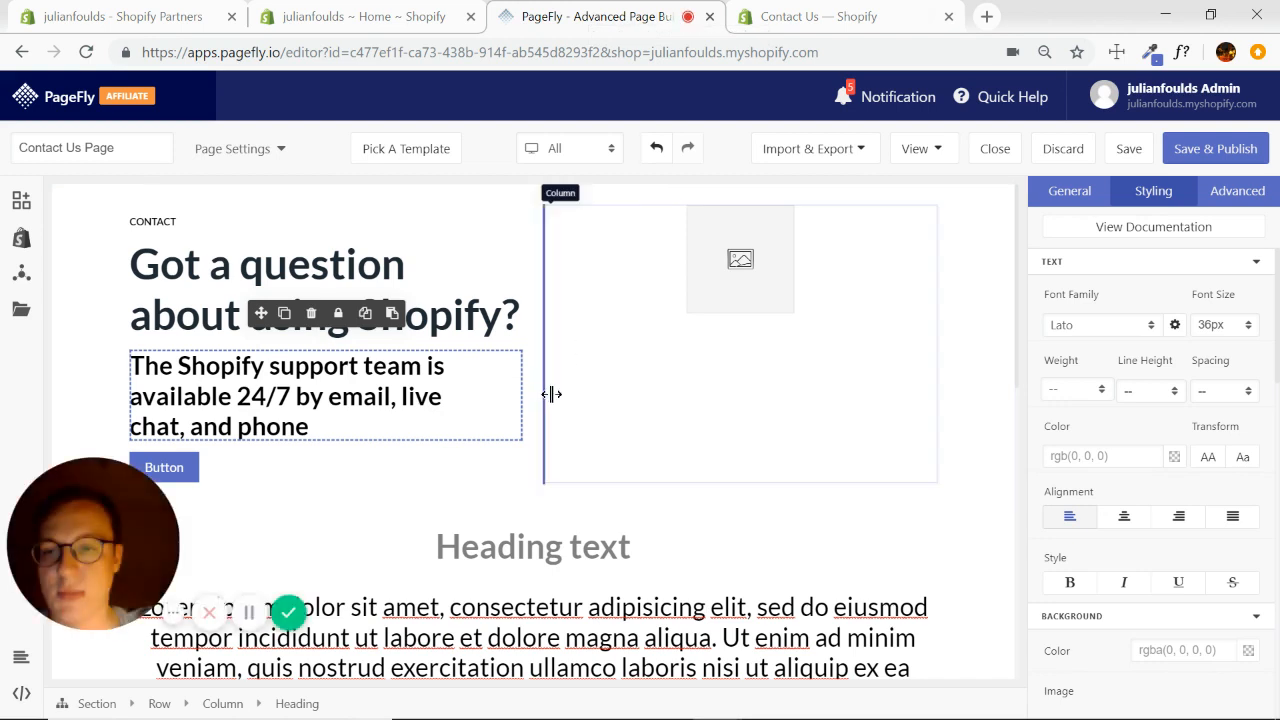
left_click(165, 467)
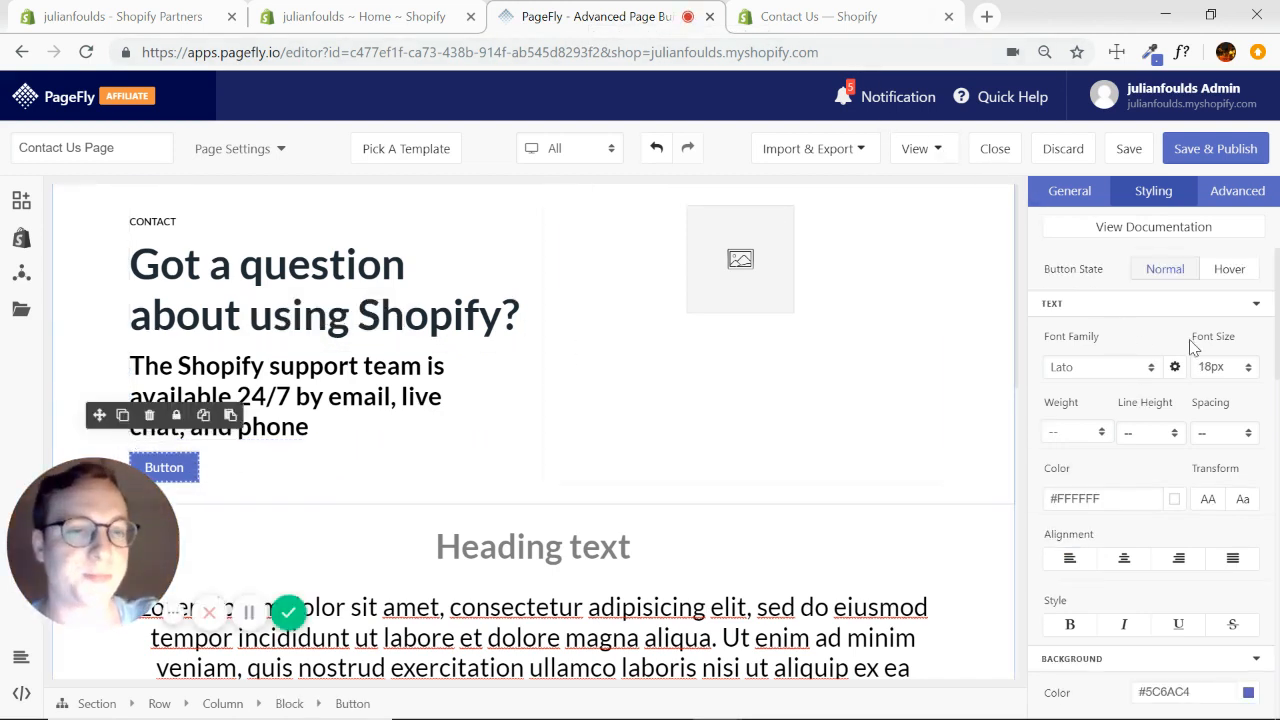
left_click(1255, 304)
left_click(1253, 330)
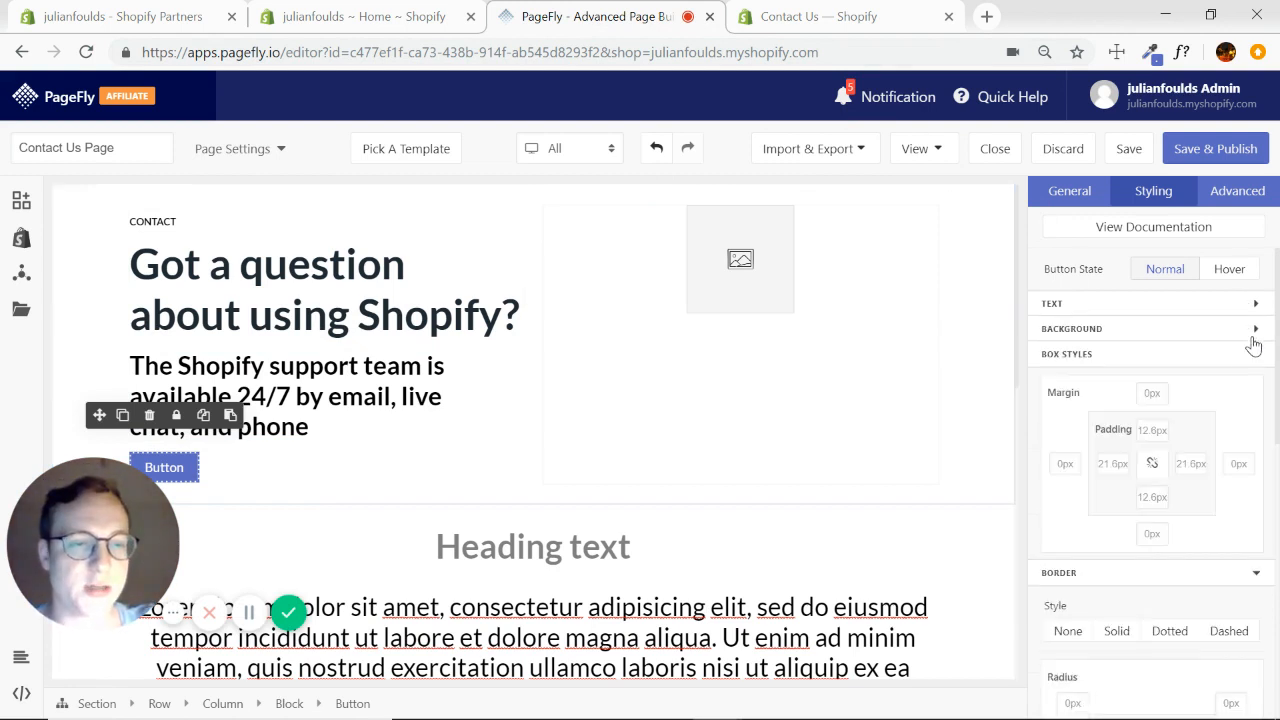
left_click(1252, 338)
left_click(1251, 334)
left_click(1256, 356)
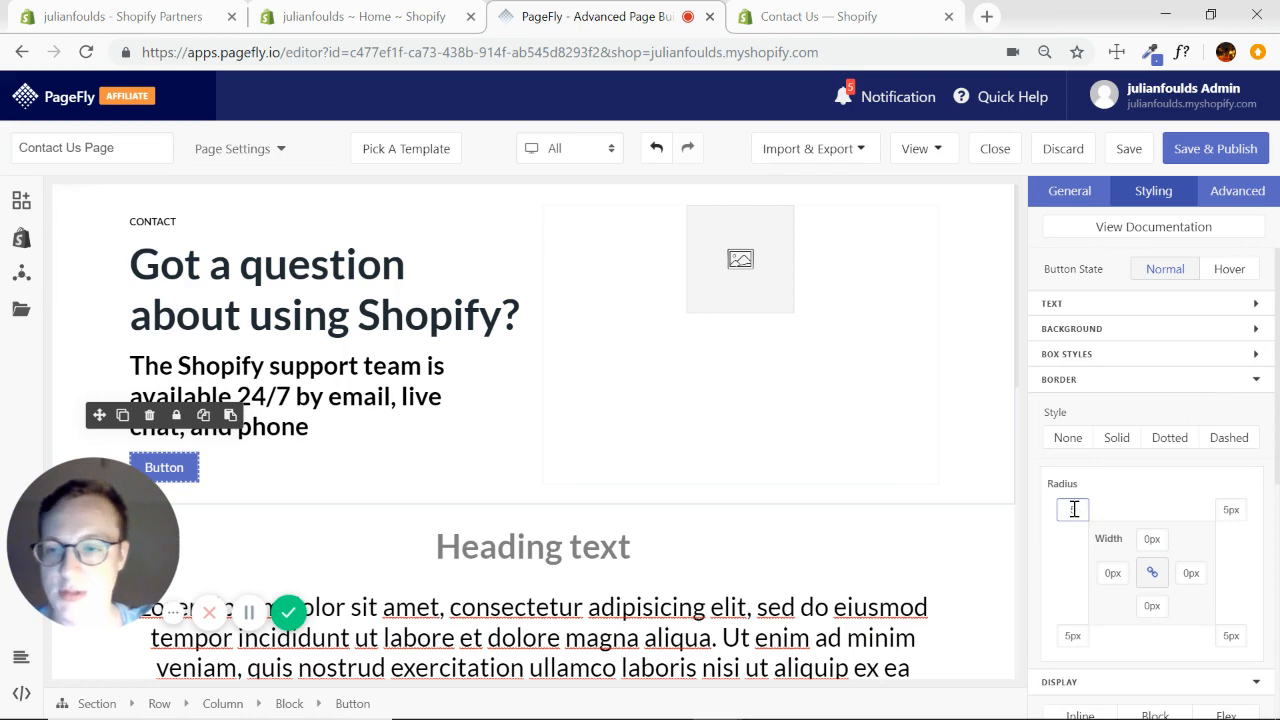
left_click(986, 418)
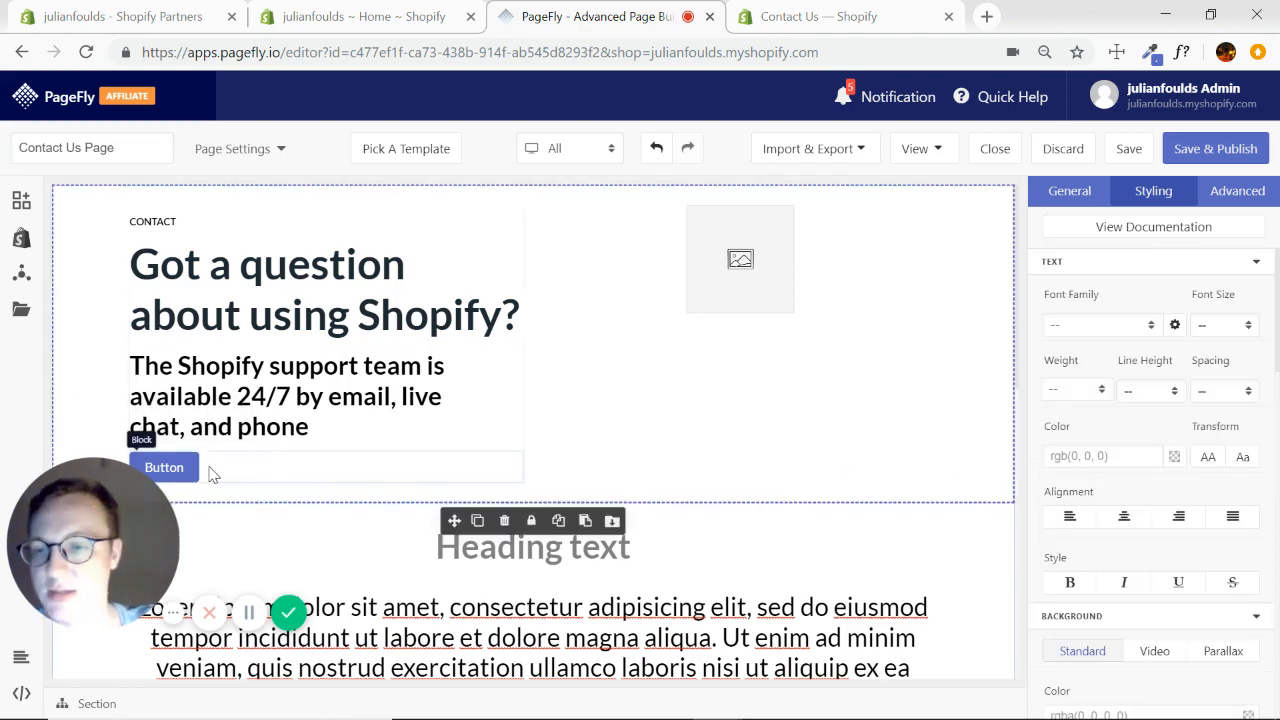
Step: Compare the hero button with the one on Shopify's contact page and set its text to "Talk with support"
left_click(798, 16)
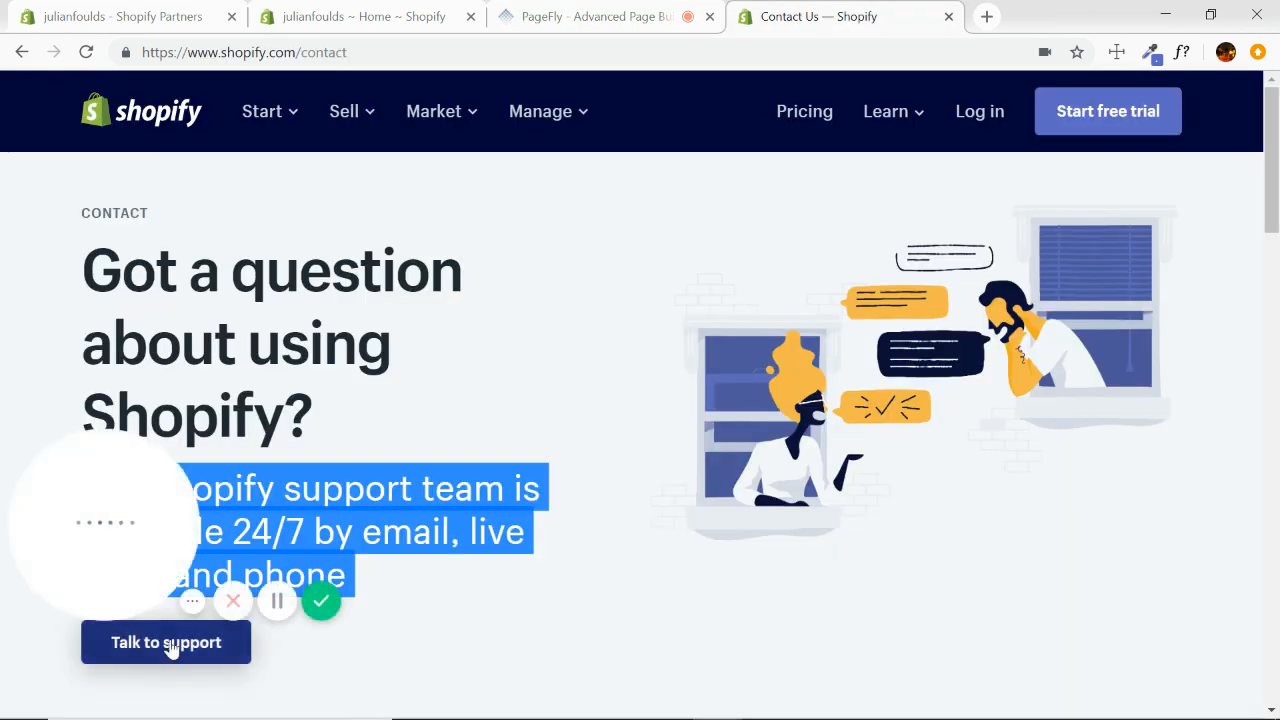
left_click(580, 25)
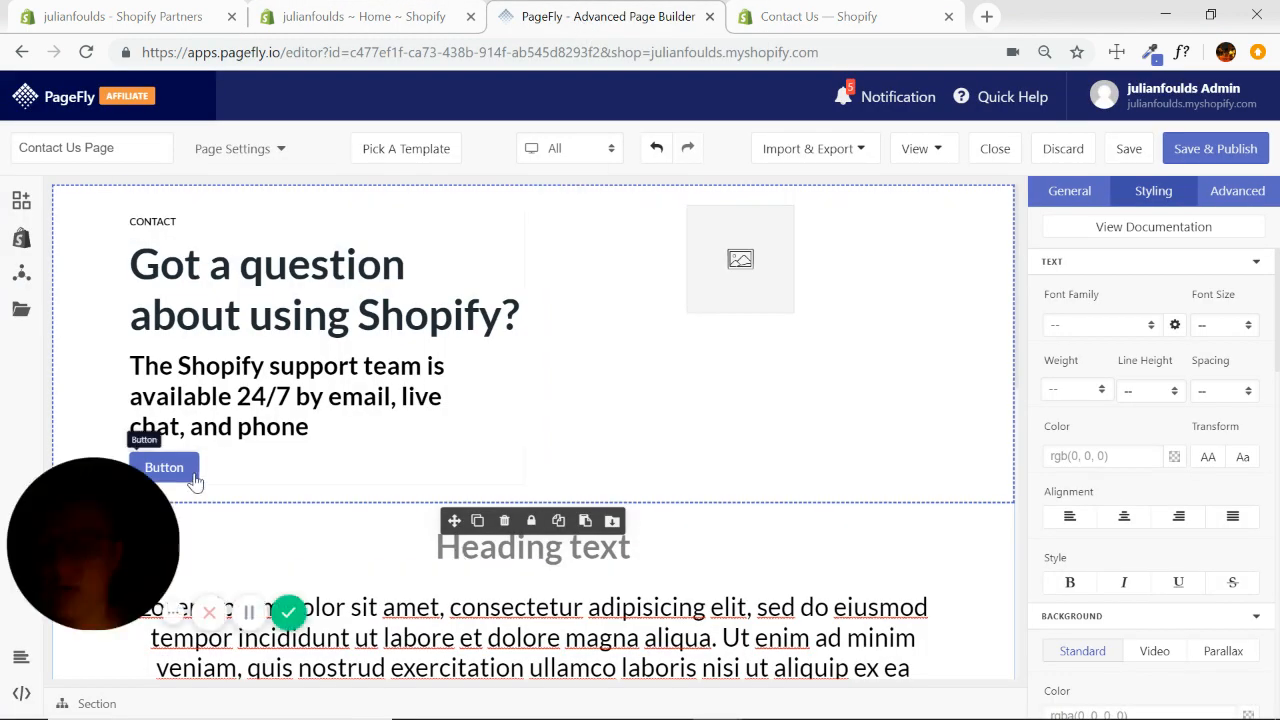
left_click(164, 467)
left_click(1070, 192)
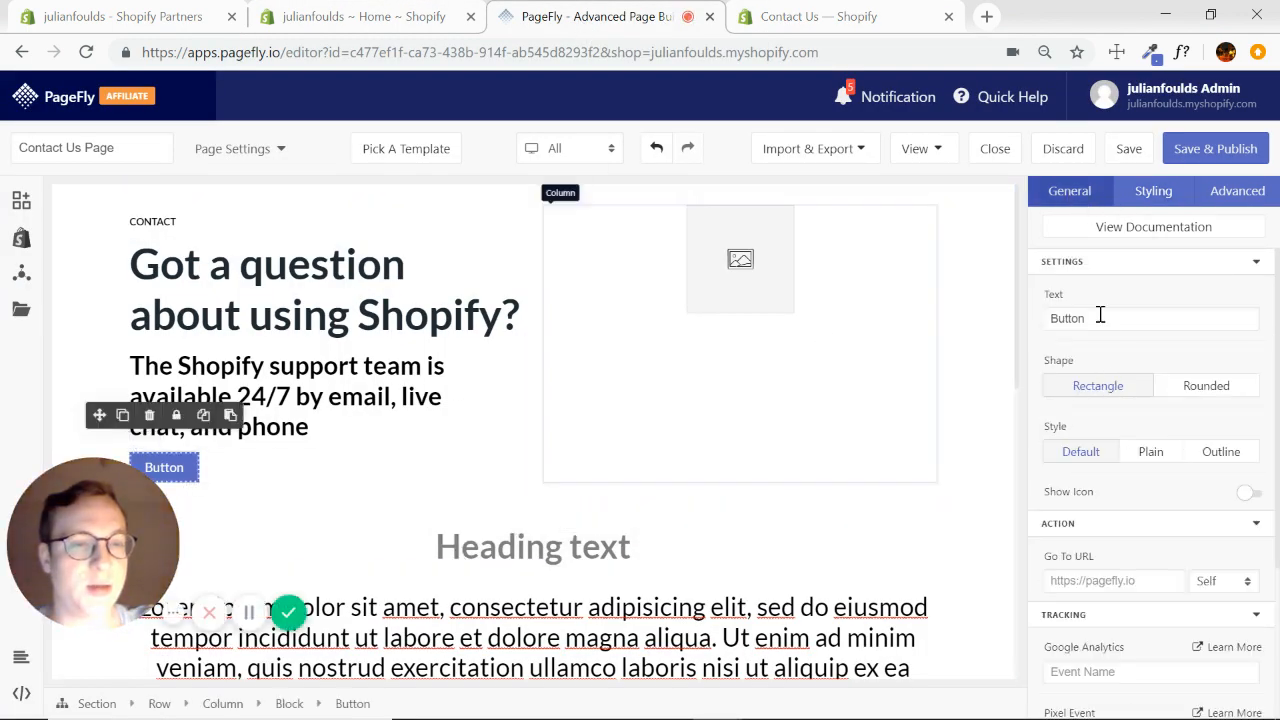
double_click(1100, 316)
type("Tal")
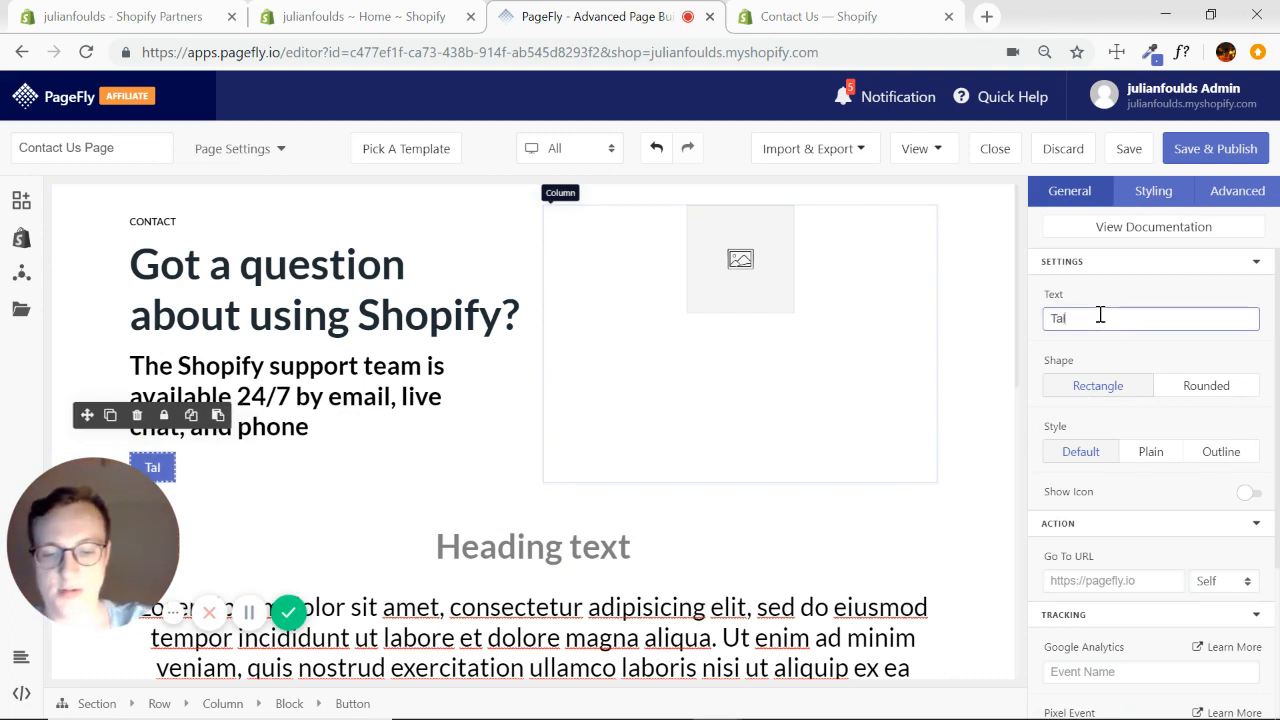
type("k with Su")
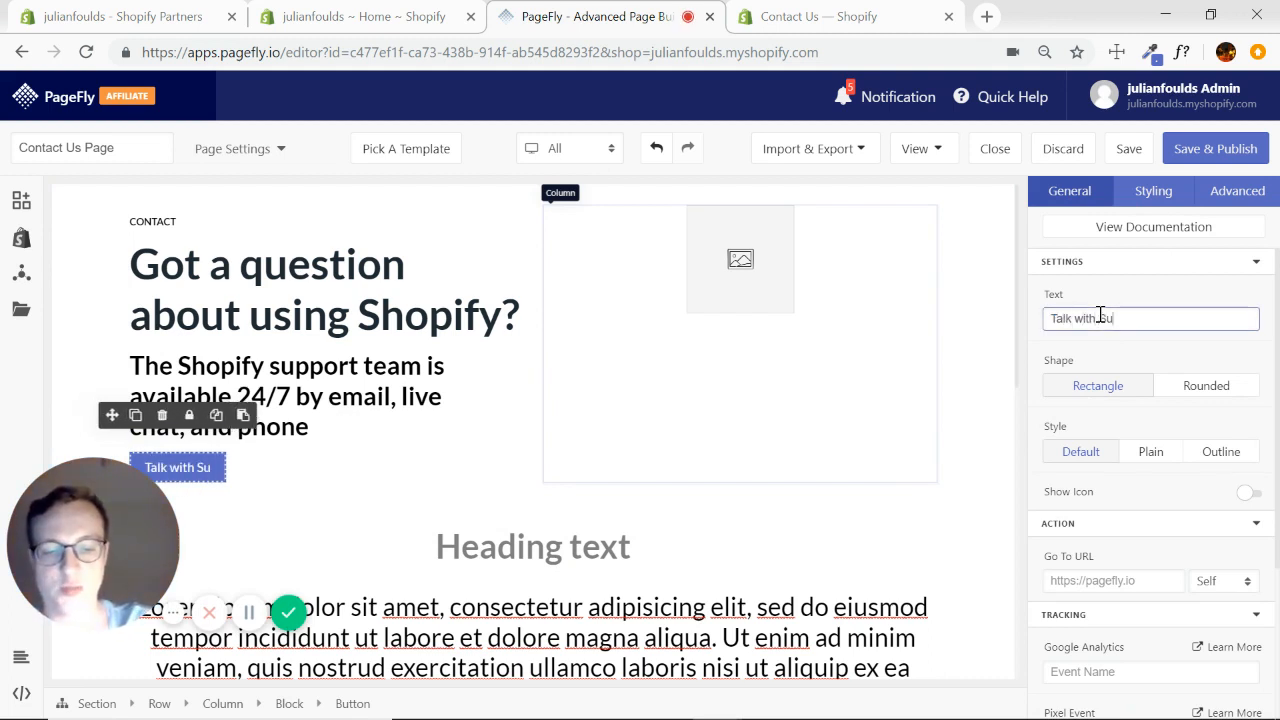
key("BackSpace")
key("BackSpace")
type("support")
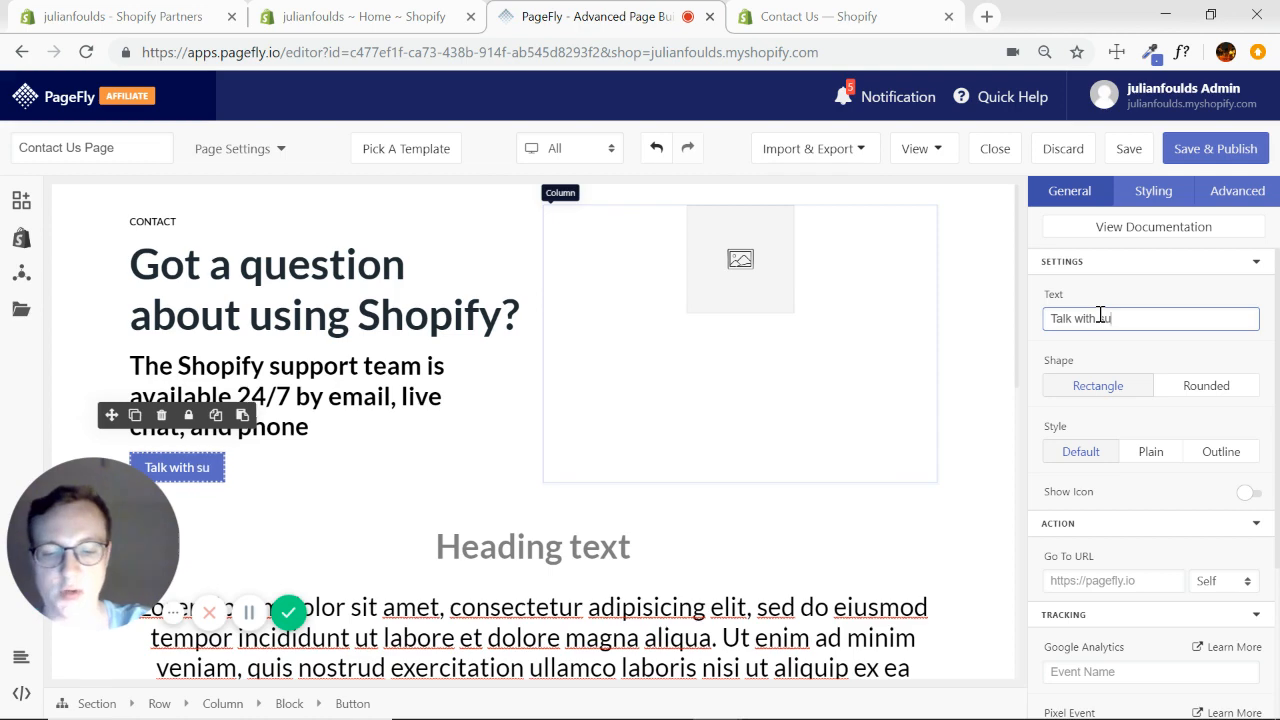
Step: Check the label on Shopify's contact page, reword the hero button's text to "Talk to support" and make it bold
left_click(845, 10)
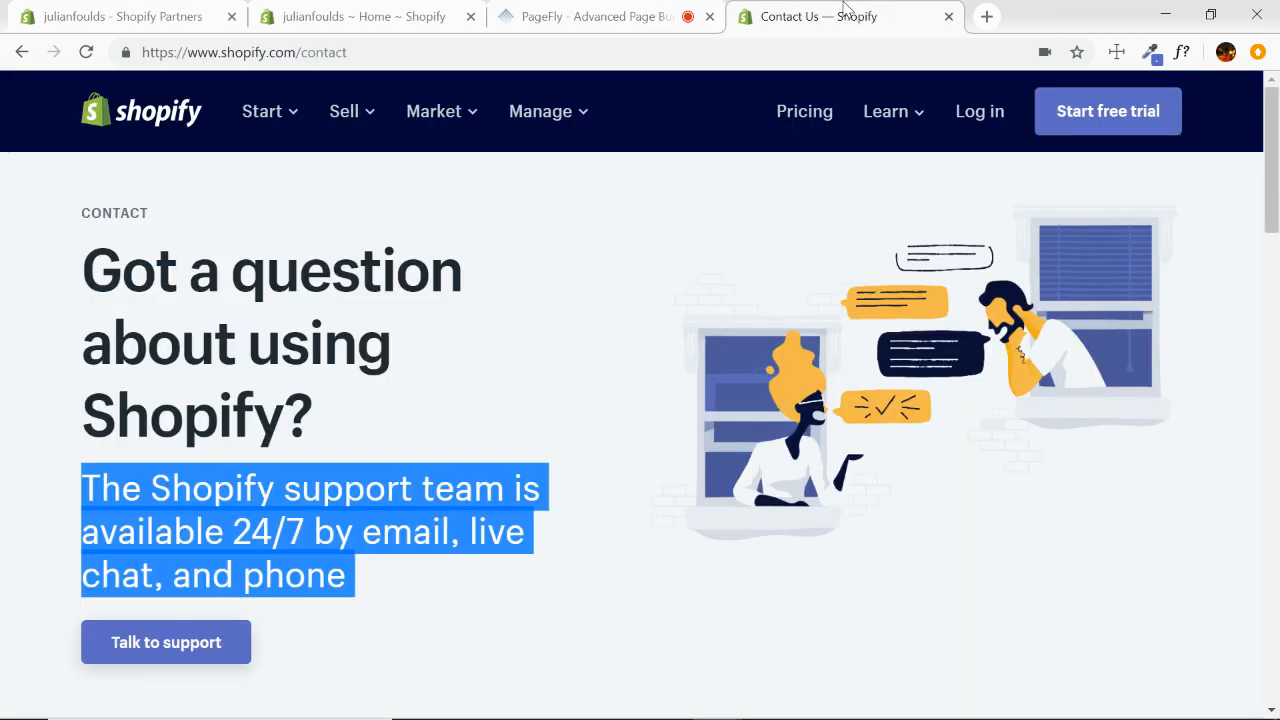
left_click(622, 18)
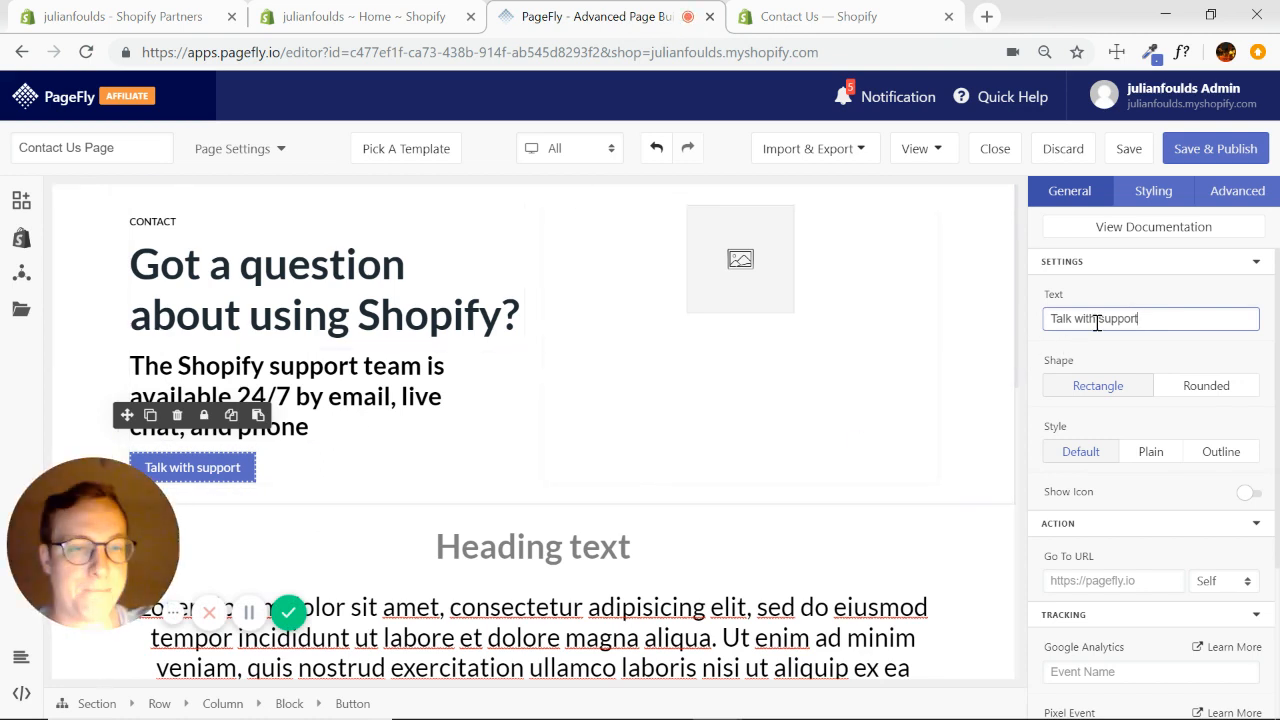
key("BackSpace")
key("BackSpace")
key("BackSpace")
key("BackSpace")
type("to")
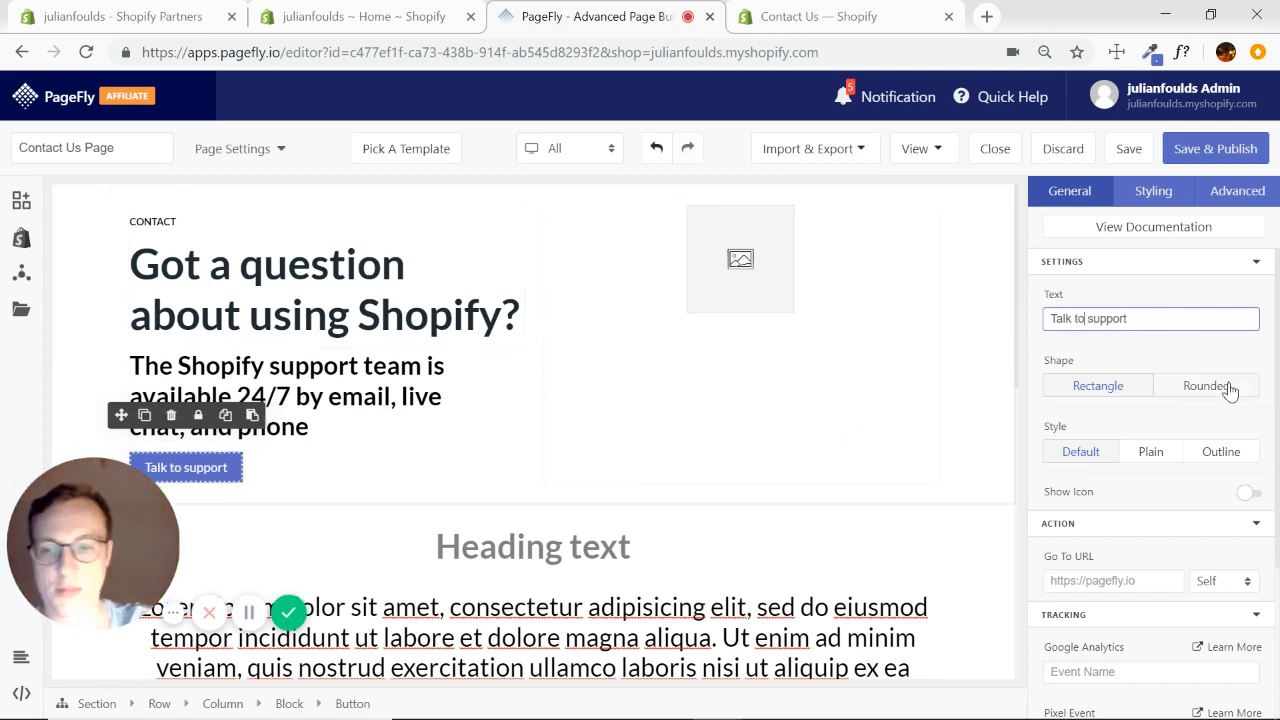
left_click(1180, 195)
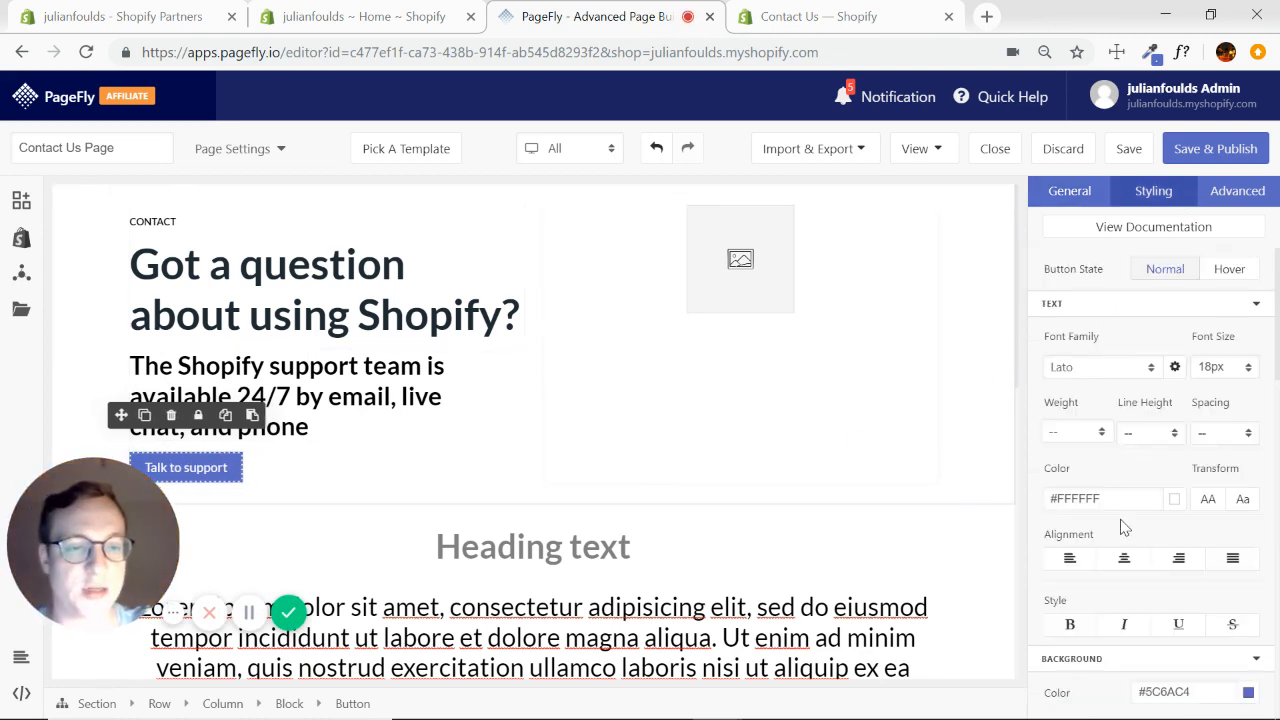
left_click(1070, 624)
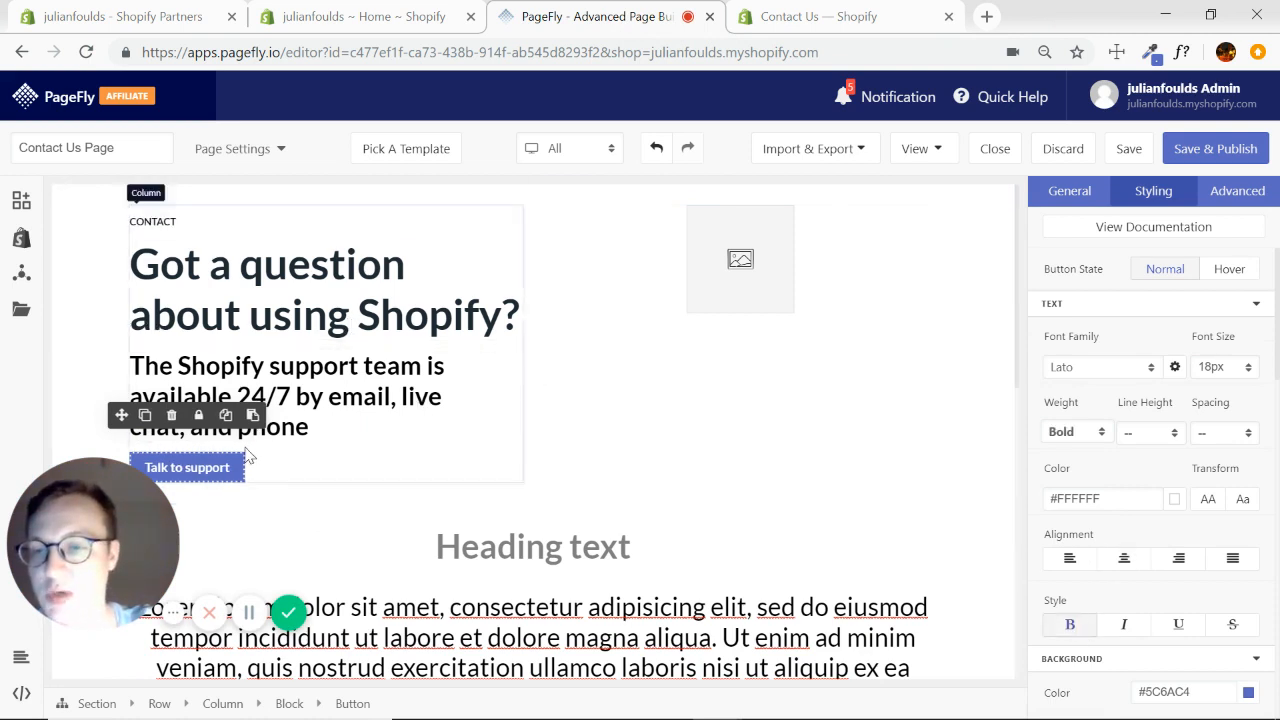
Step: Set the hero button's left and right padding to 8%
left_click(1258, 305)
left_click(1253, 330)
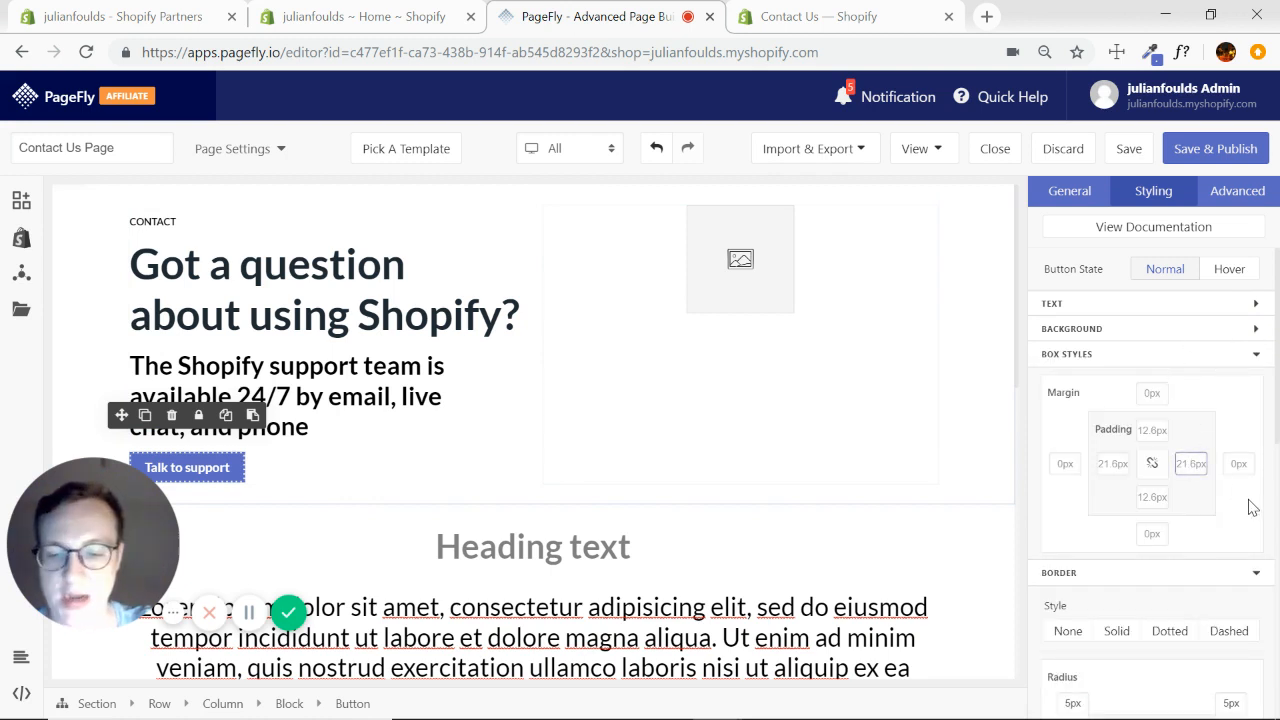
type("5%")
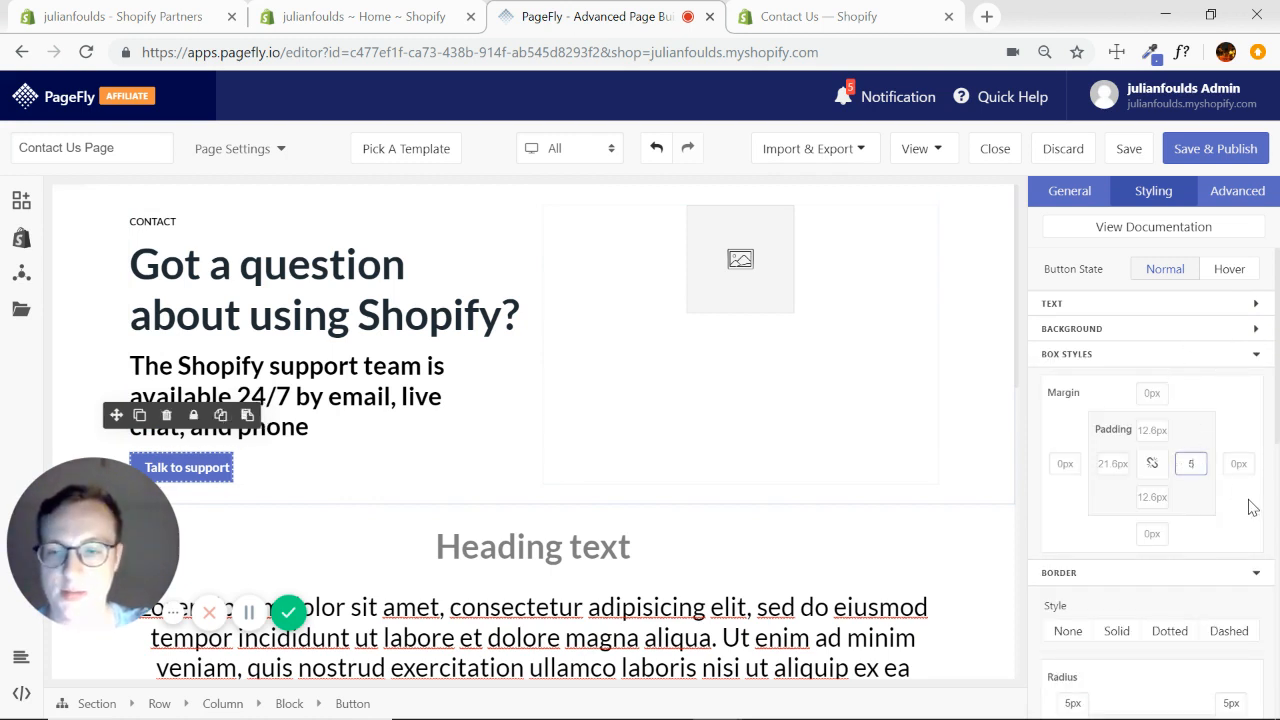
key("BackSpace")
key("BackSpace")
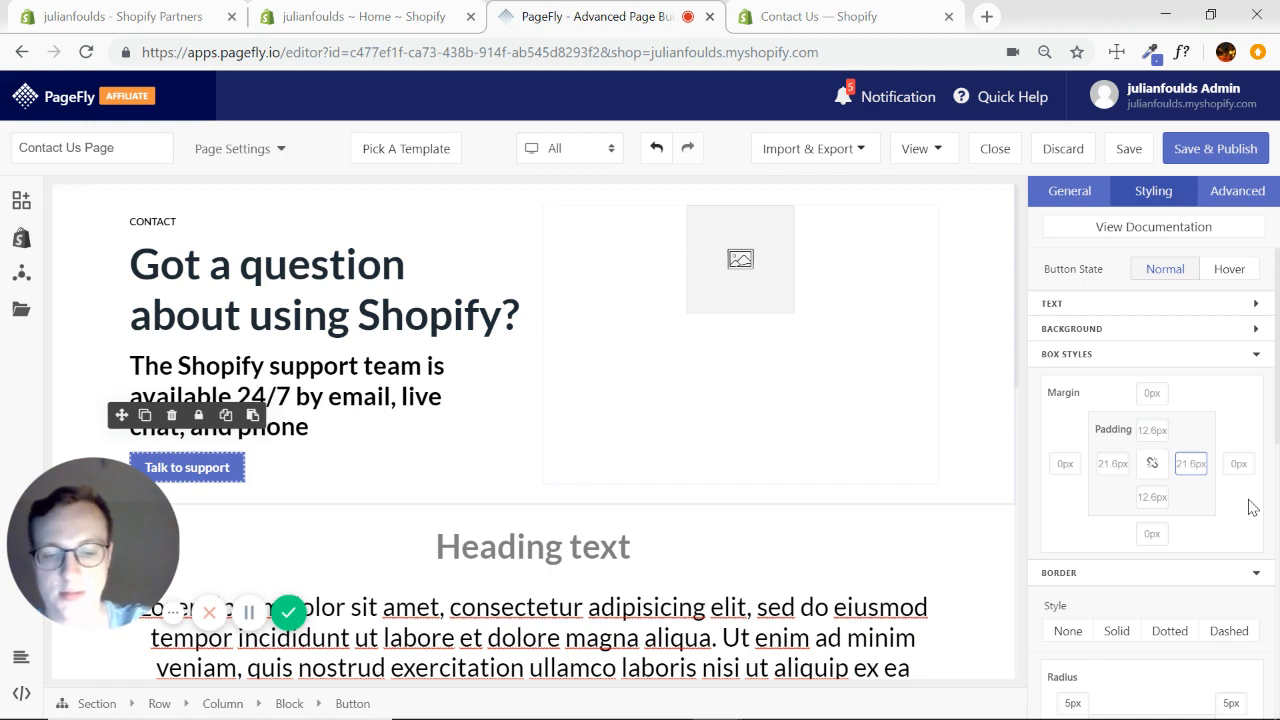
type("10%")
key("BackSpace")
key("BackSpace")
key("BackSpace")
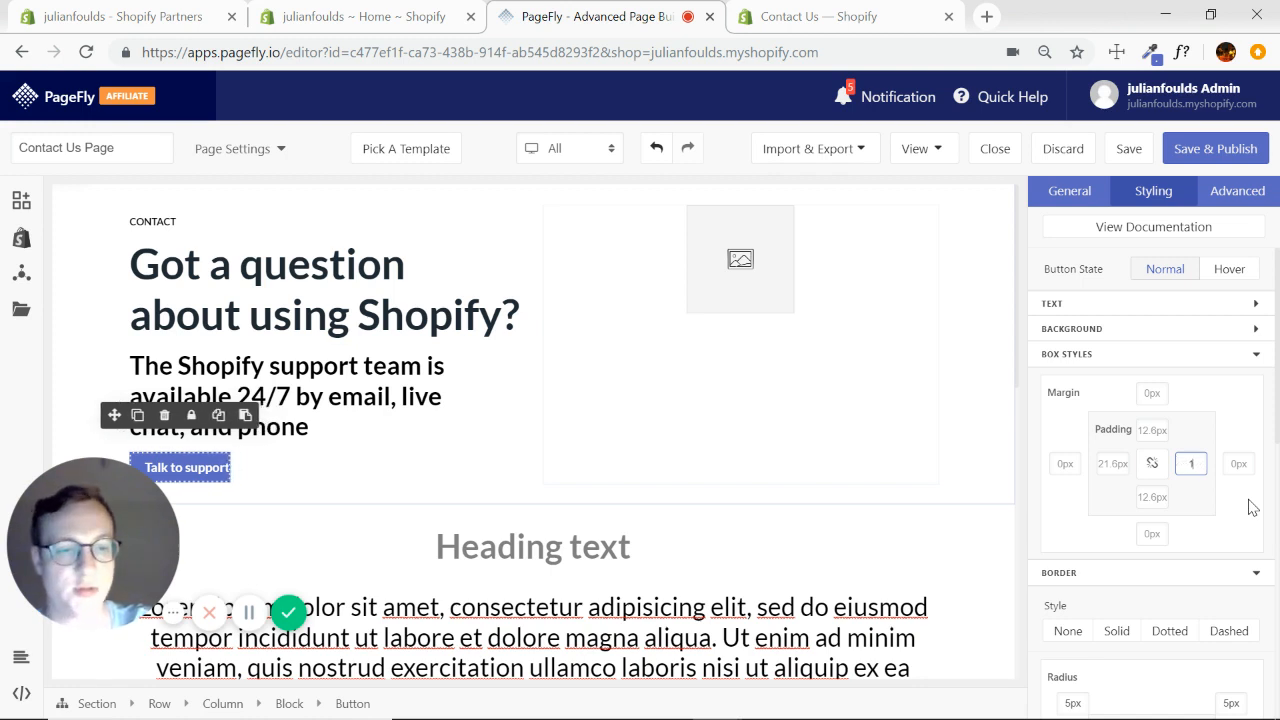
type("8%")
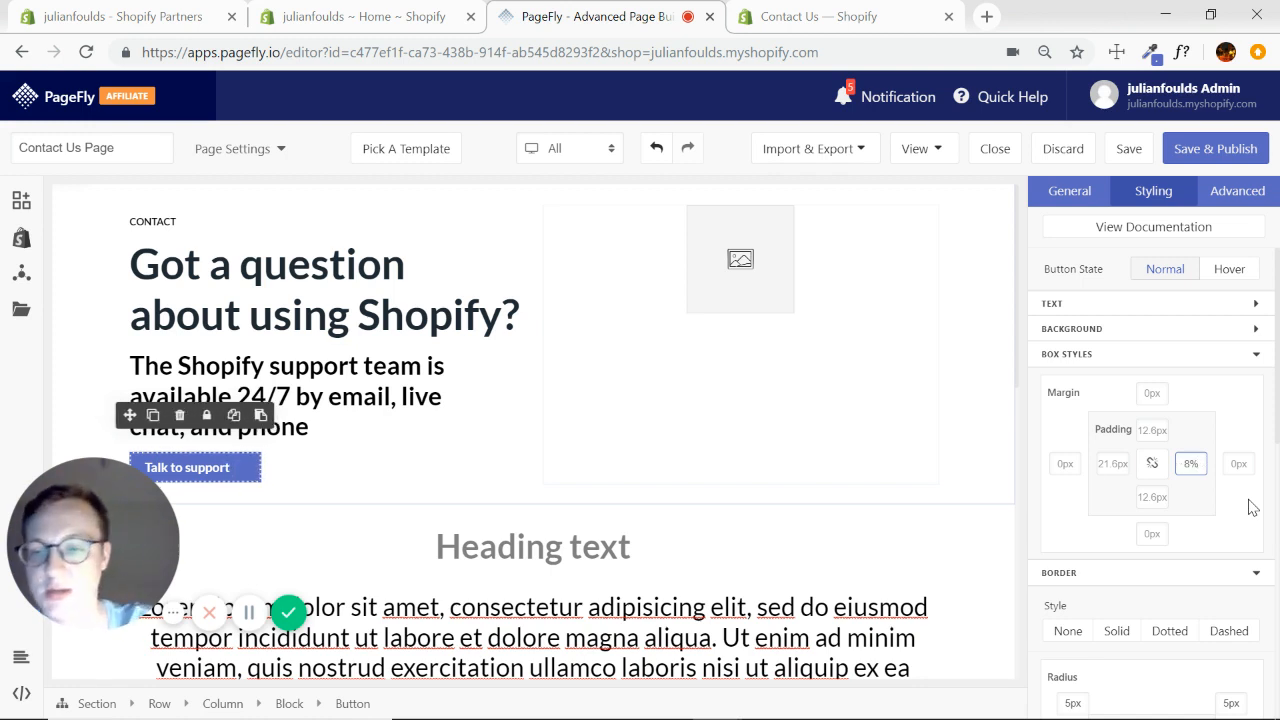
type("8%")
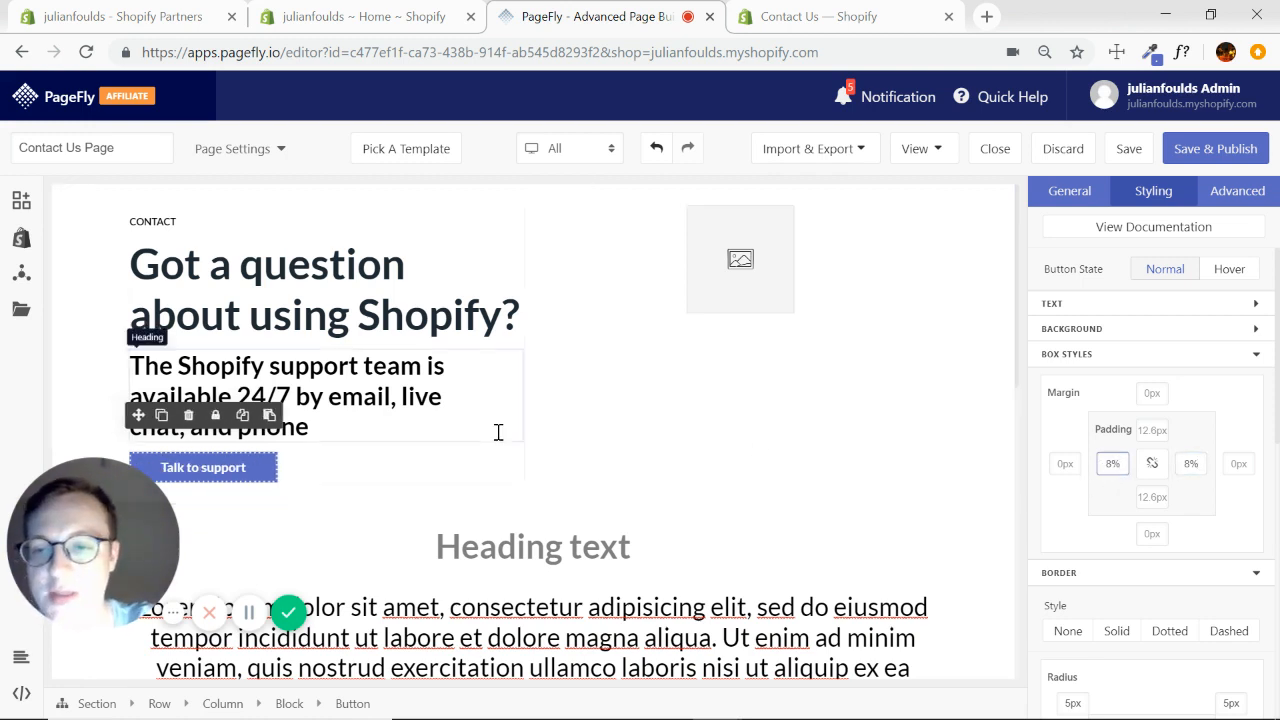
left_click(504, 466)
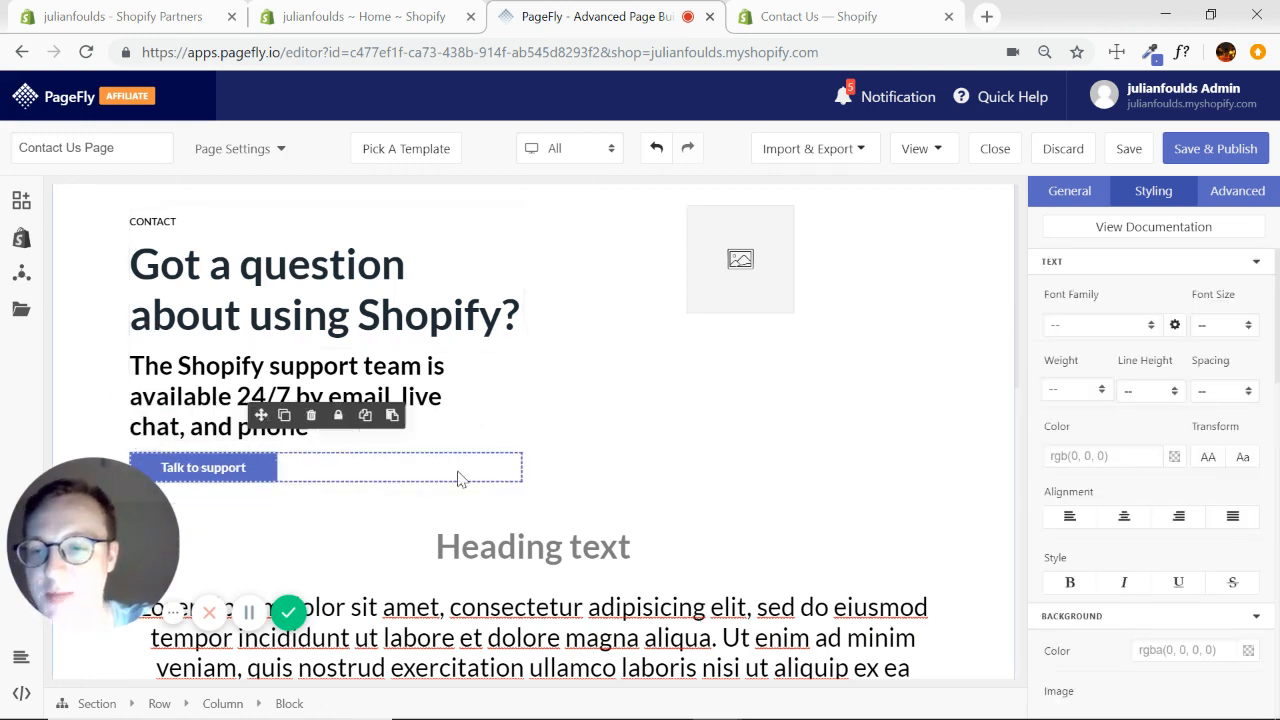
left_click(552, 486)
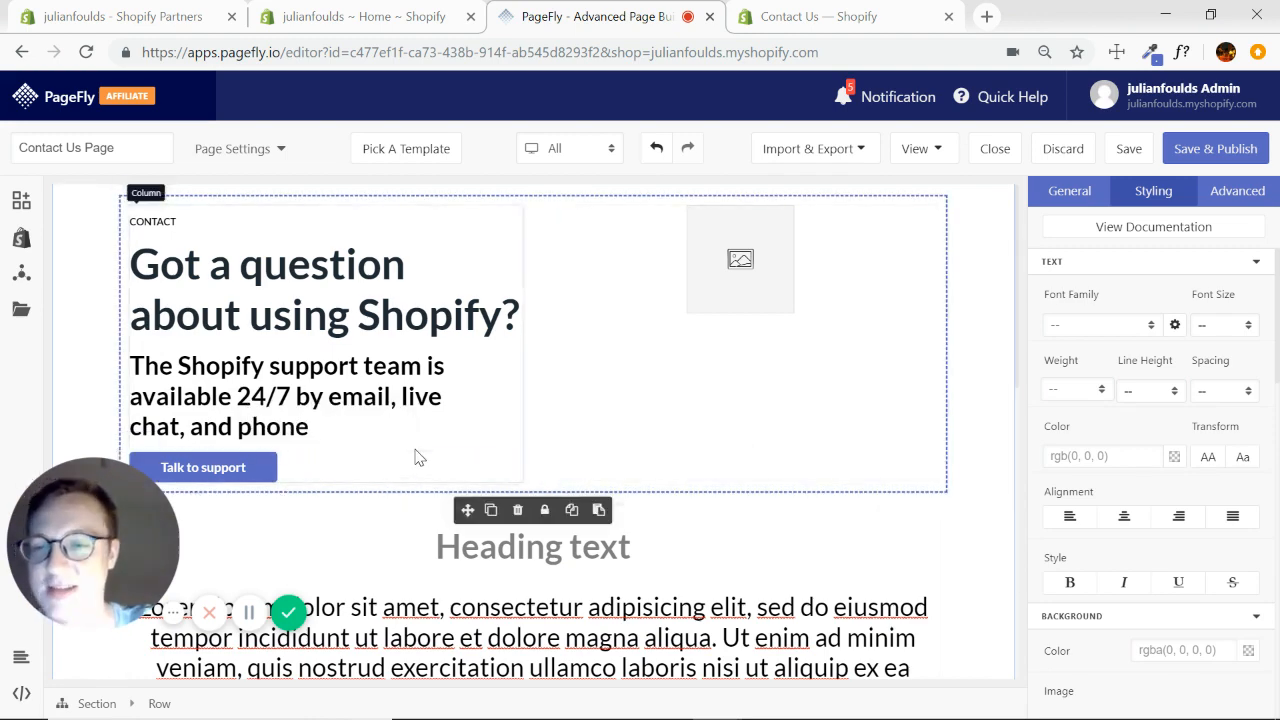
Step: Check Shopify's contact page and upload the contact-hero-large image from the desktop's PageFly "Shopify Contact Us" folder into the hero's image placeholder
left_click(818, 16)
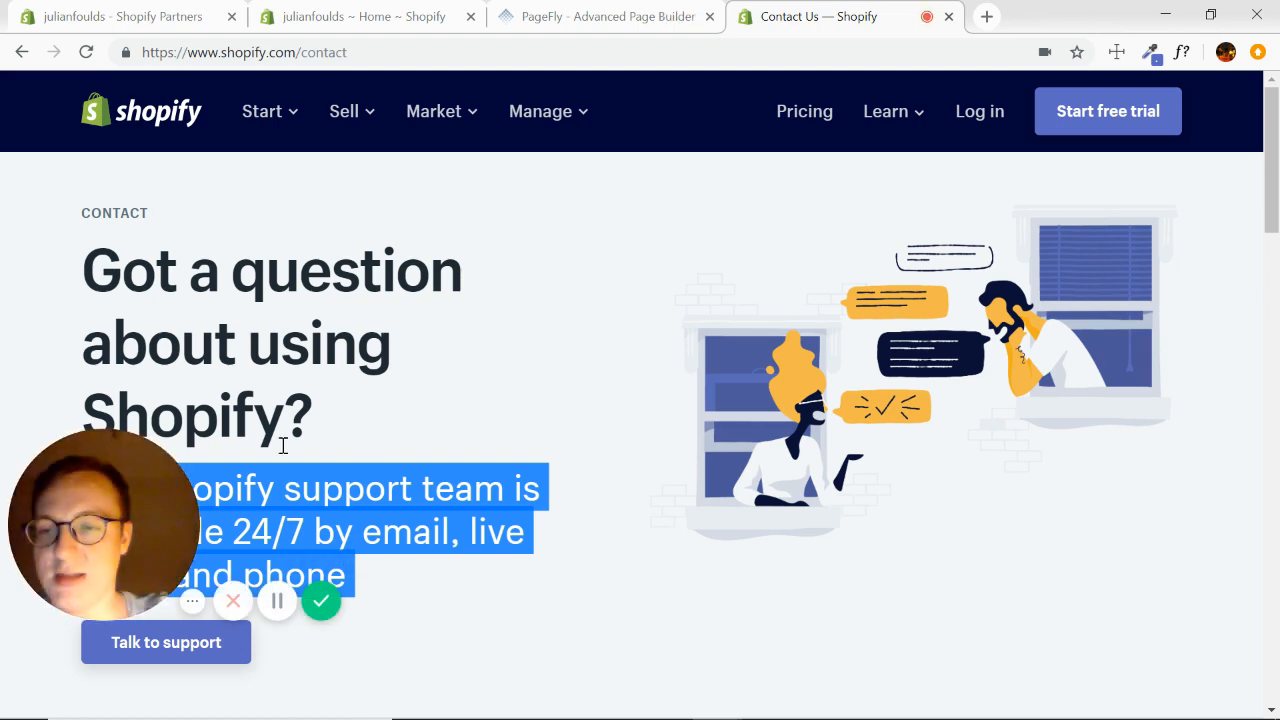
left_click(463, 609)
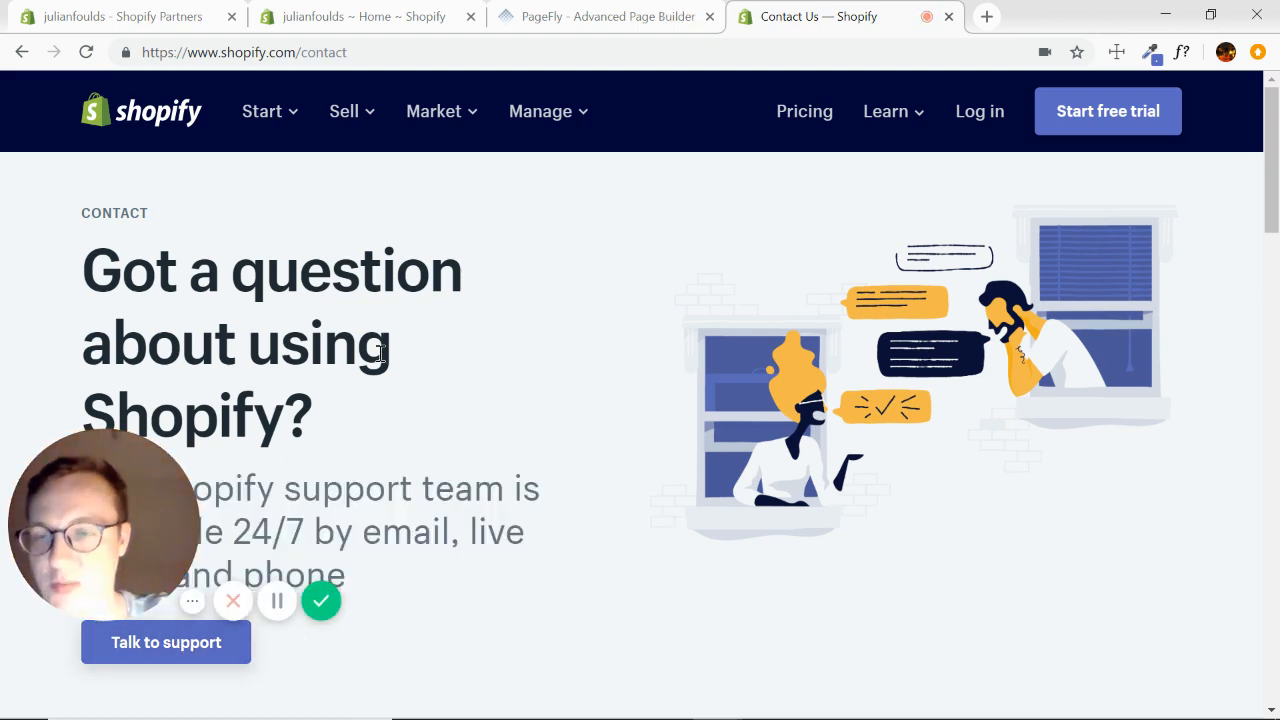
left_click(614, 16)
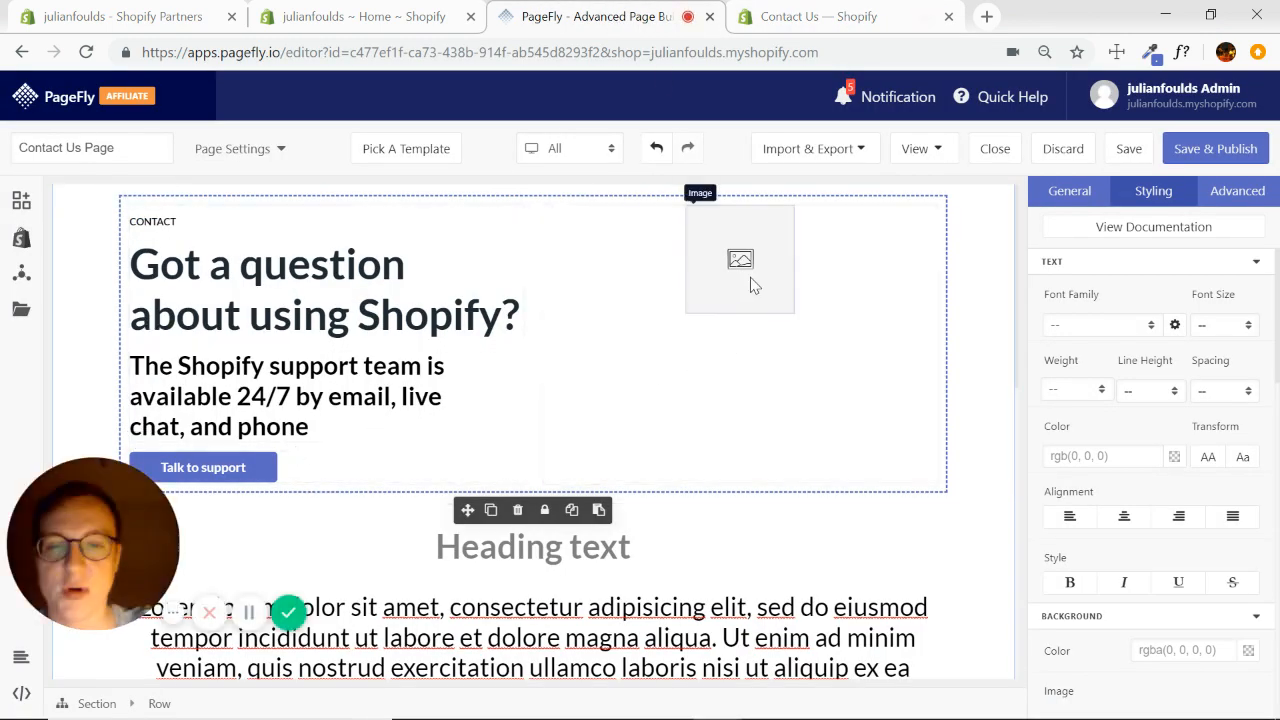
left_click(736, 300)
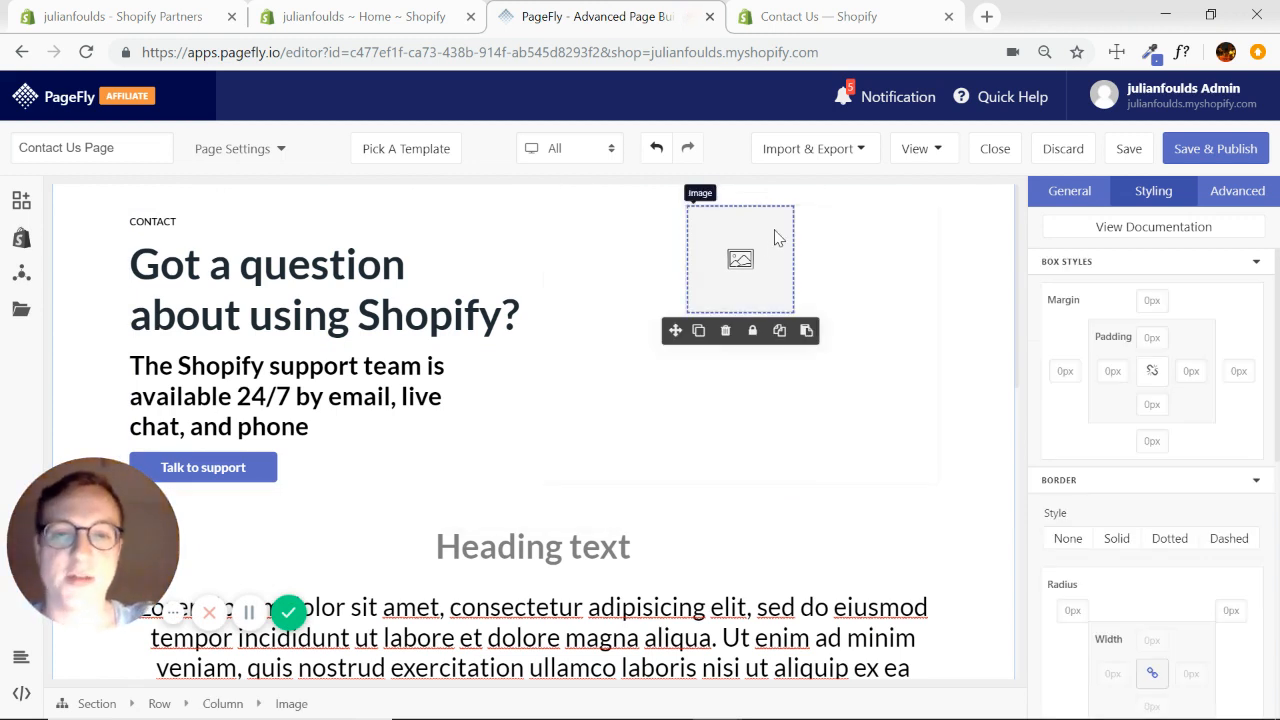
left_click(1078, 192)
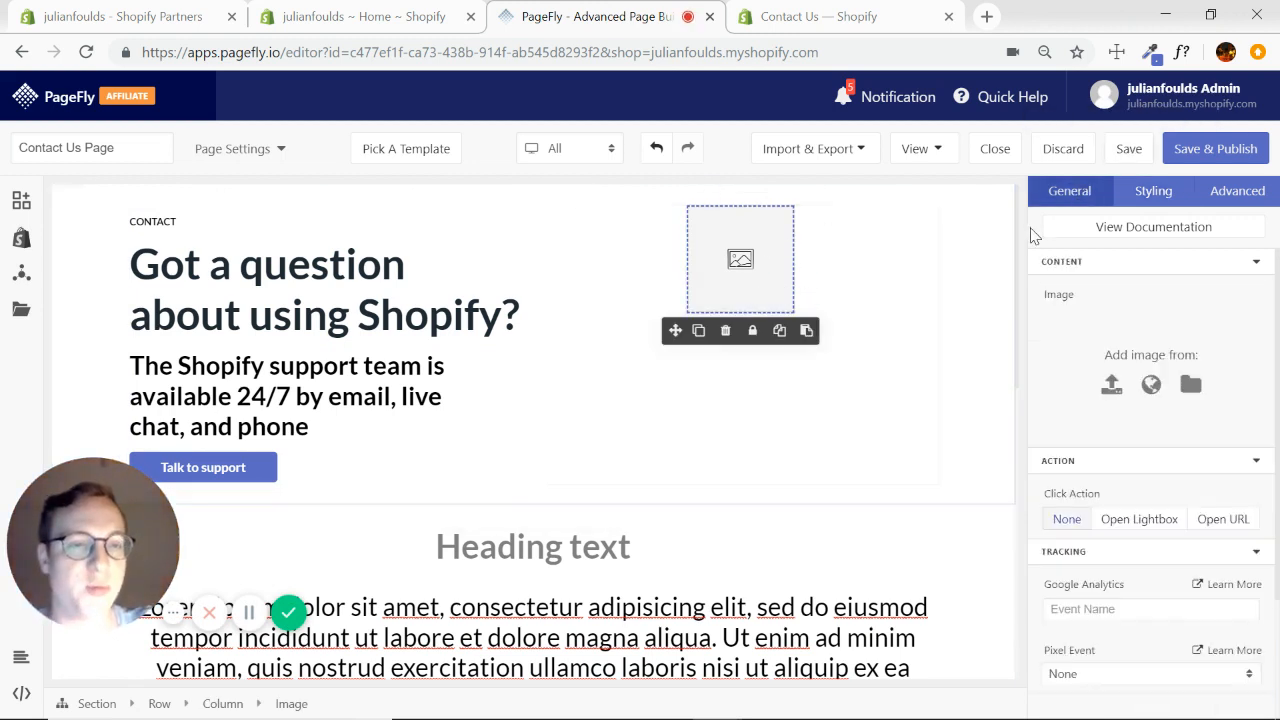
left_click(1112, 388)
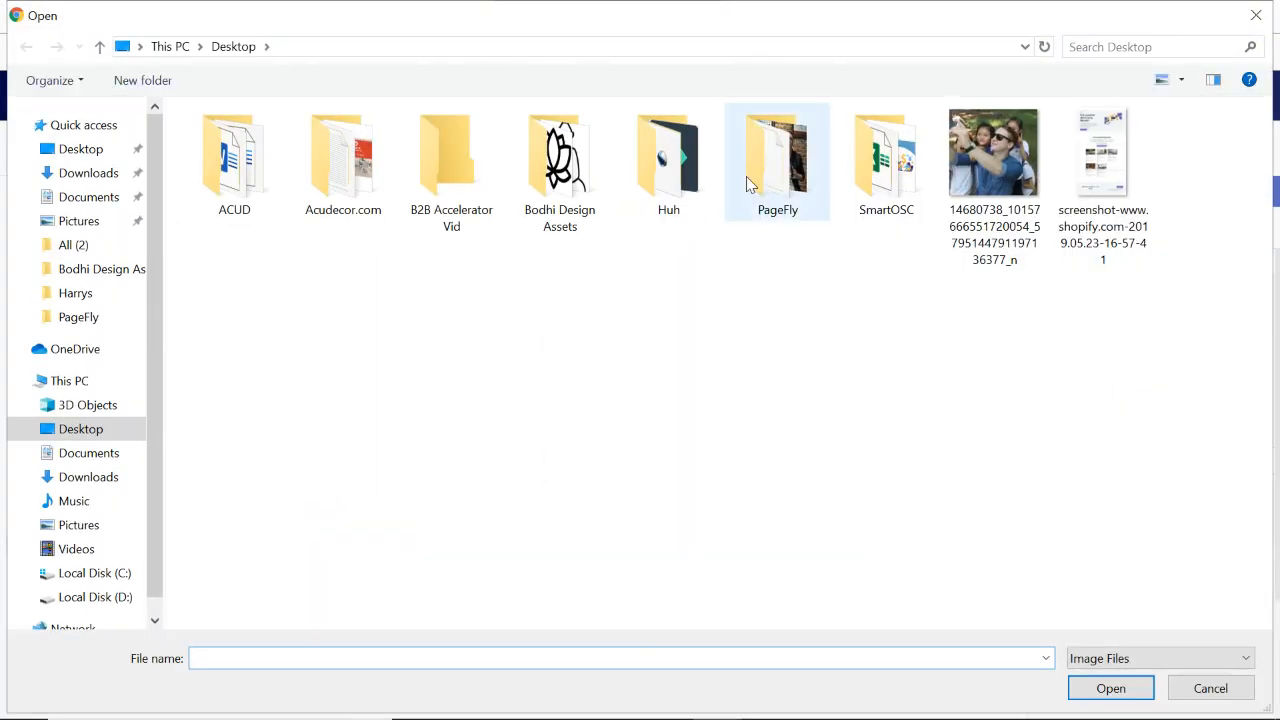
double_click(747, 178)
double_click(764, 176)
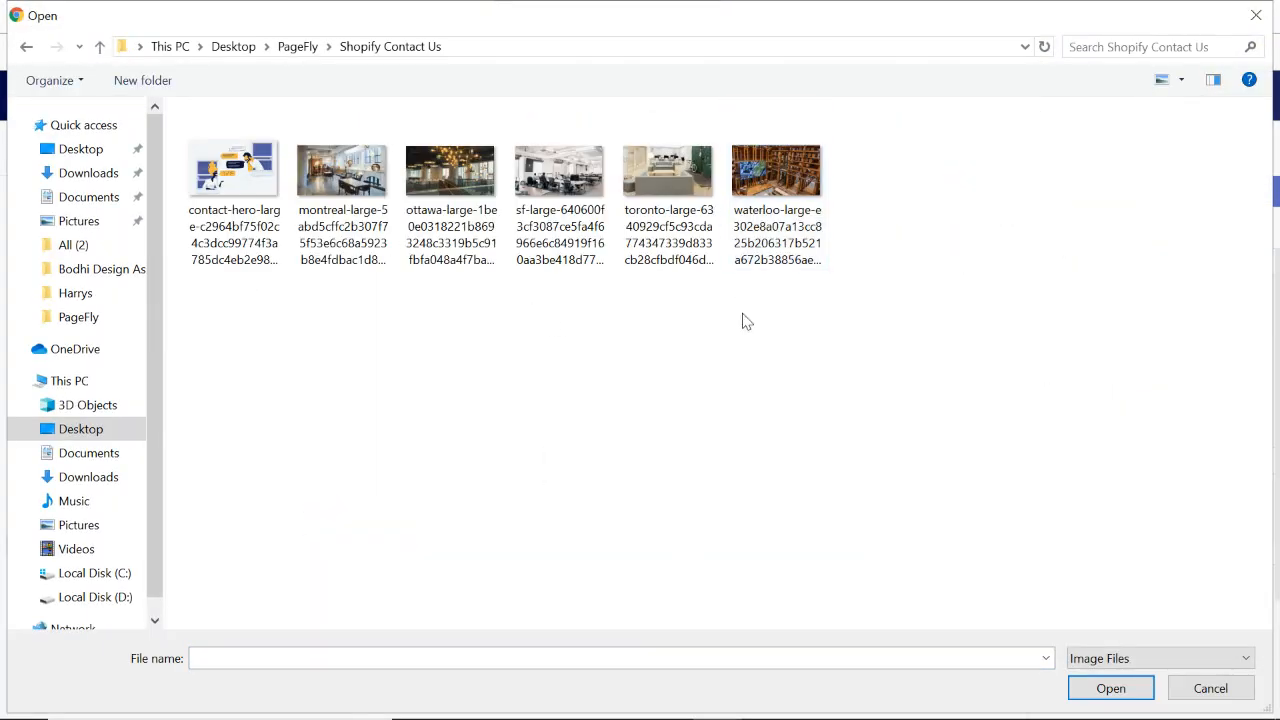
double_click(235, 178)
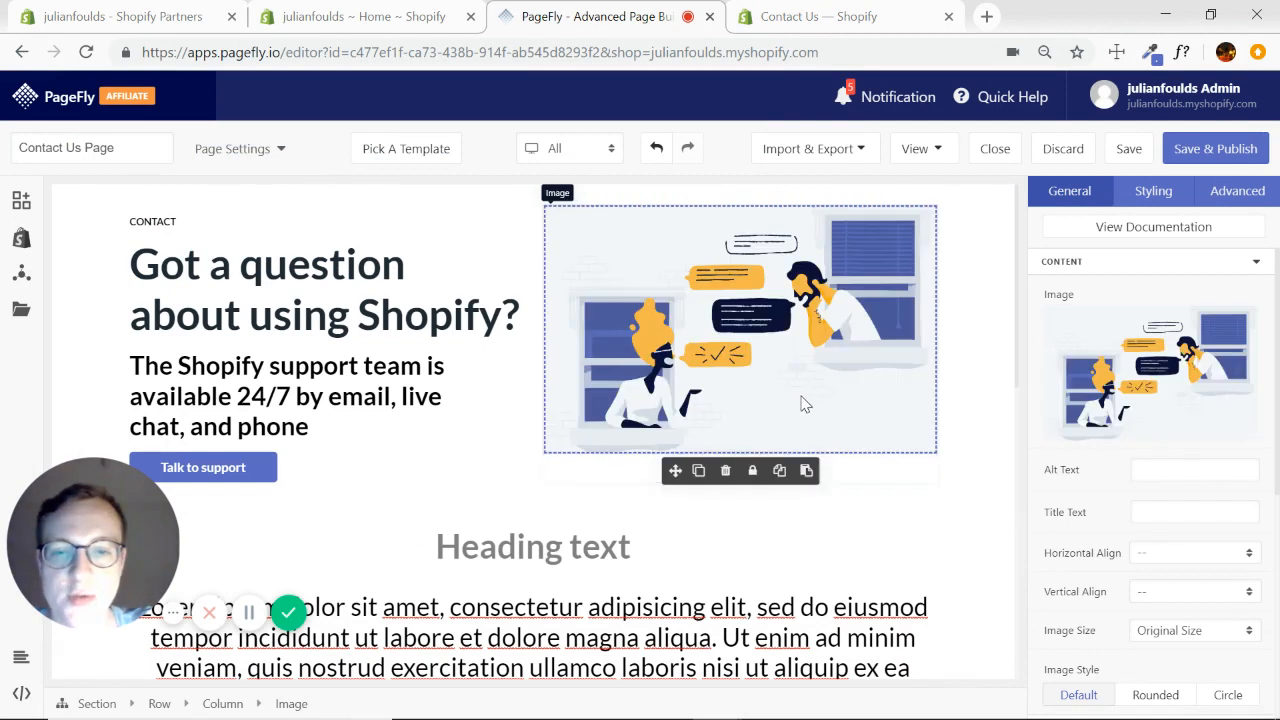
Step: Select the hero section and sample the hero's background colour on Shopify's contact page with the page colour picker
left_click(536, 219)
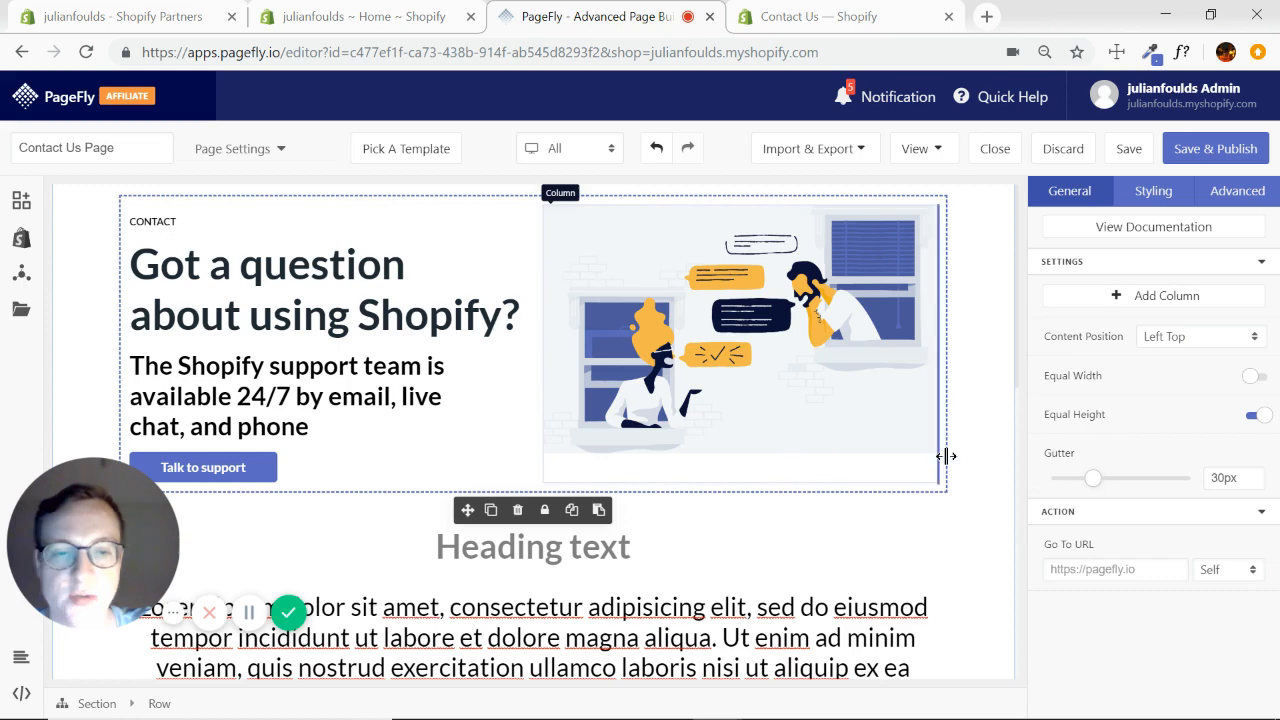
left_click(980, 382)
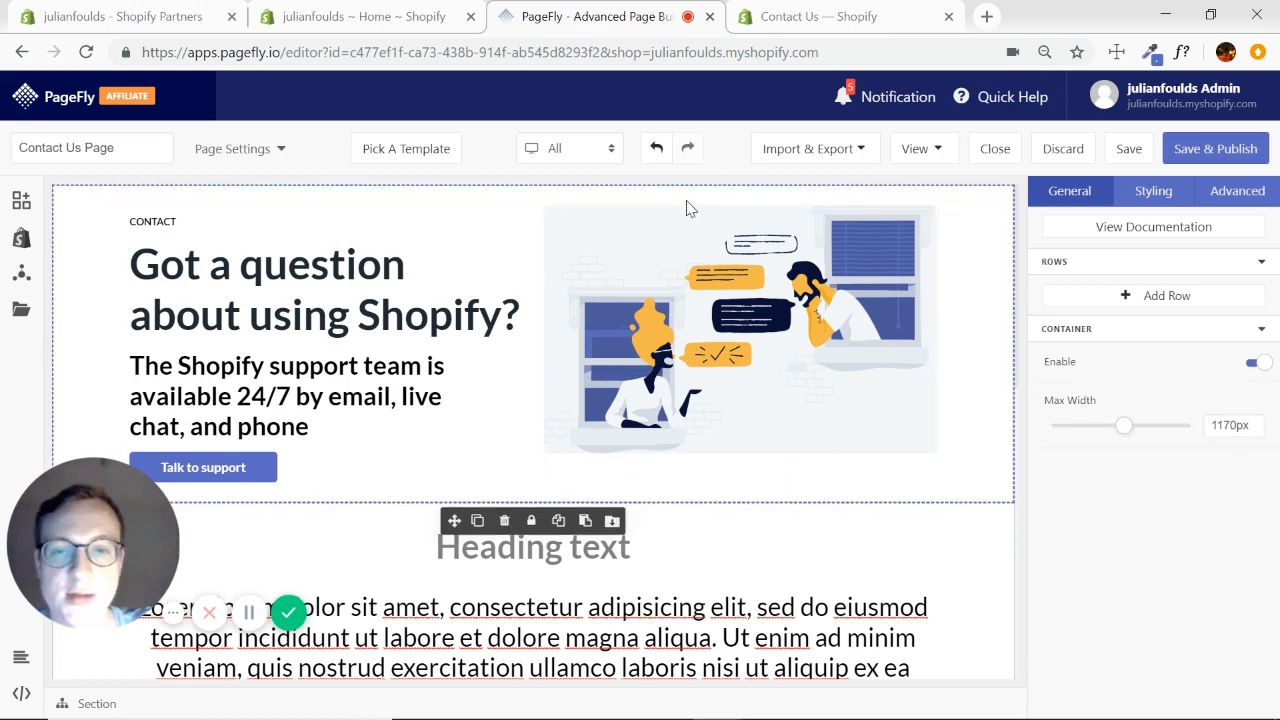
left_click(845, 16)
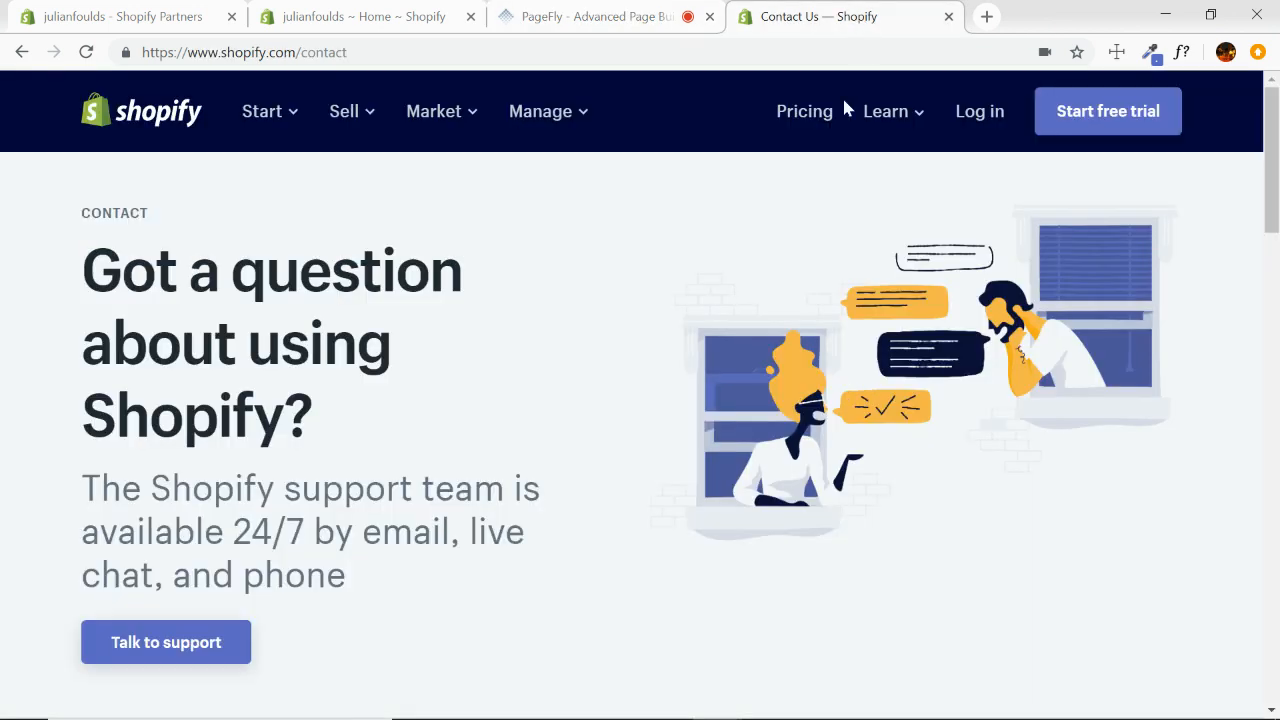
left_click(1150, 52)
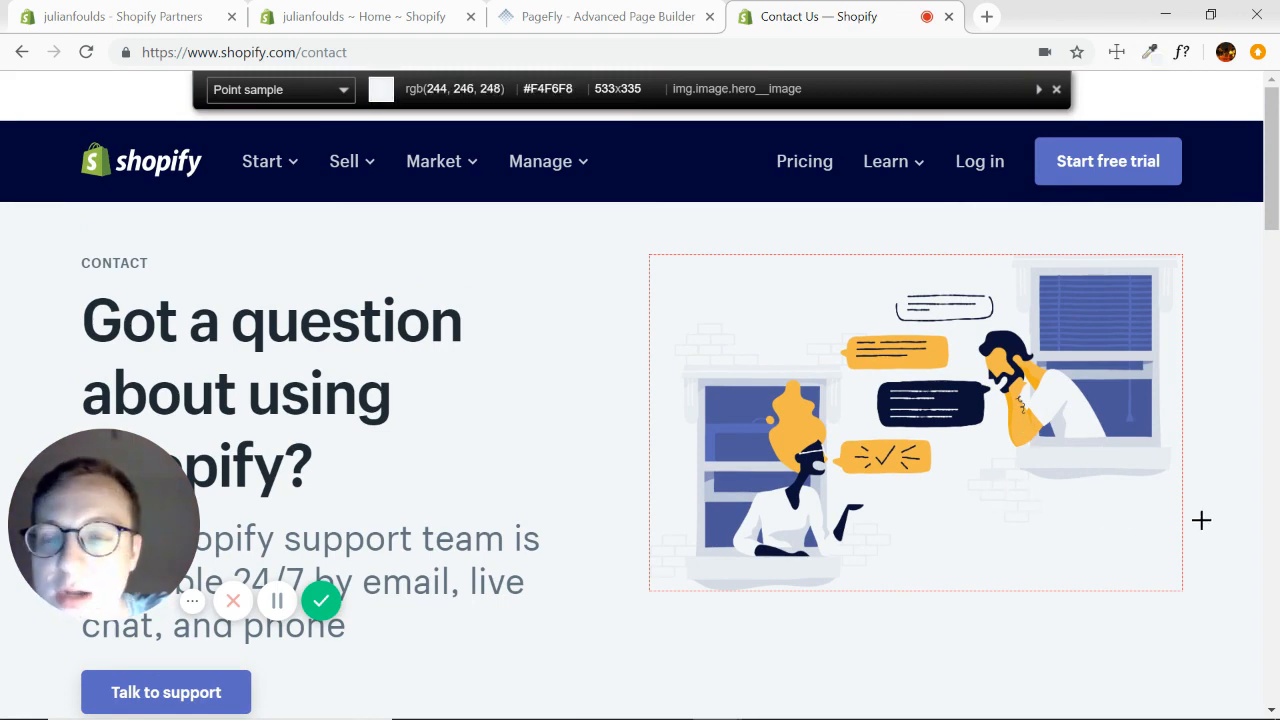
left_click(1108, 529)
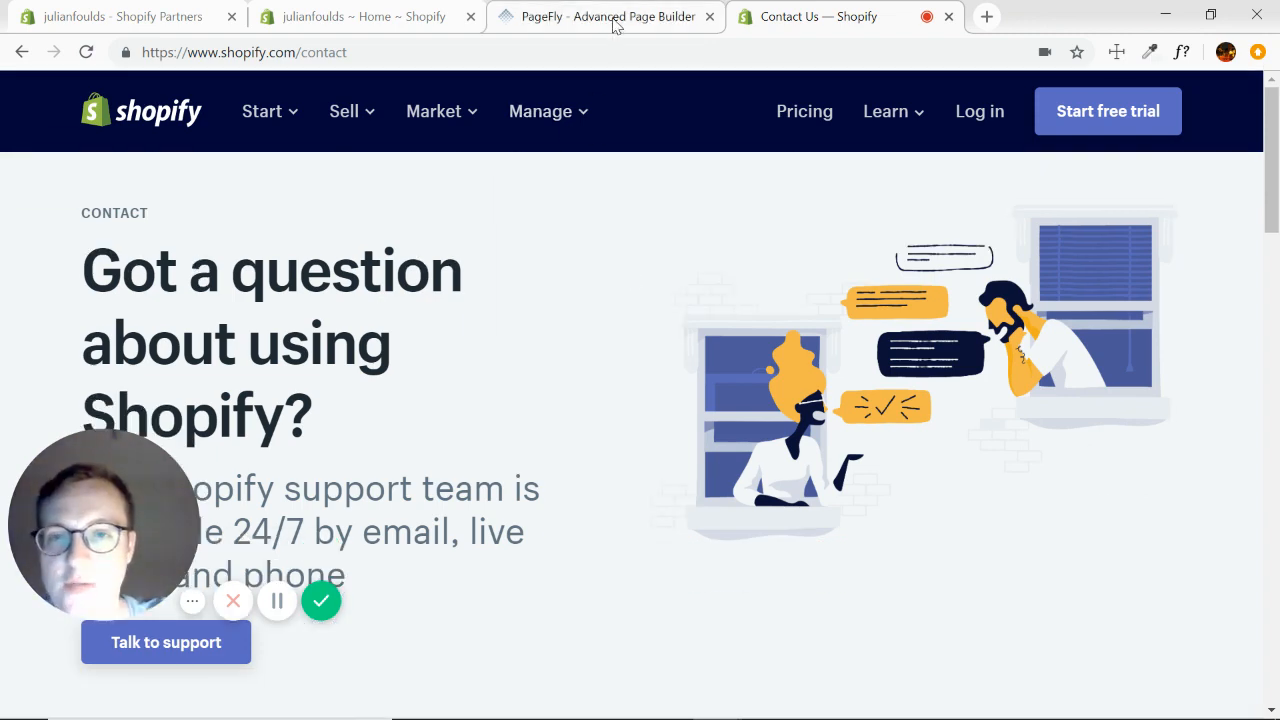
Step: Switch back to PageFly and set the hero section's background colour to the sampled #F4F6F8
left_click(614, 20)
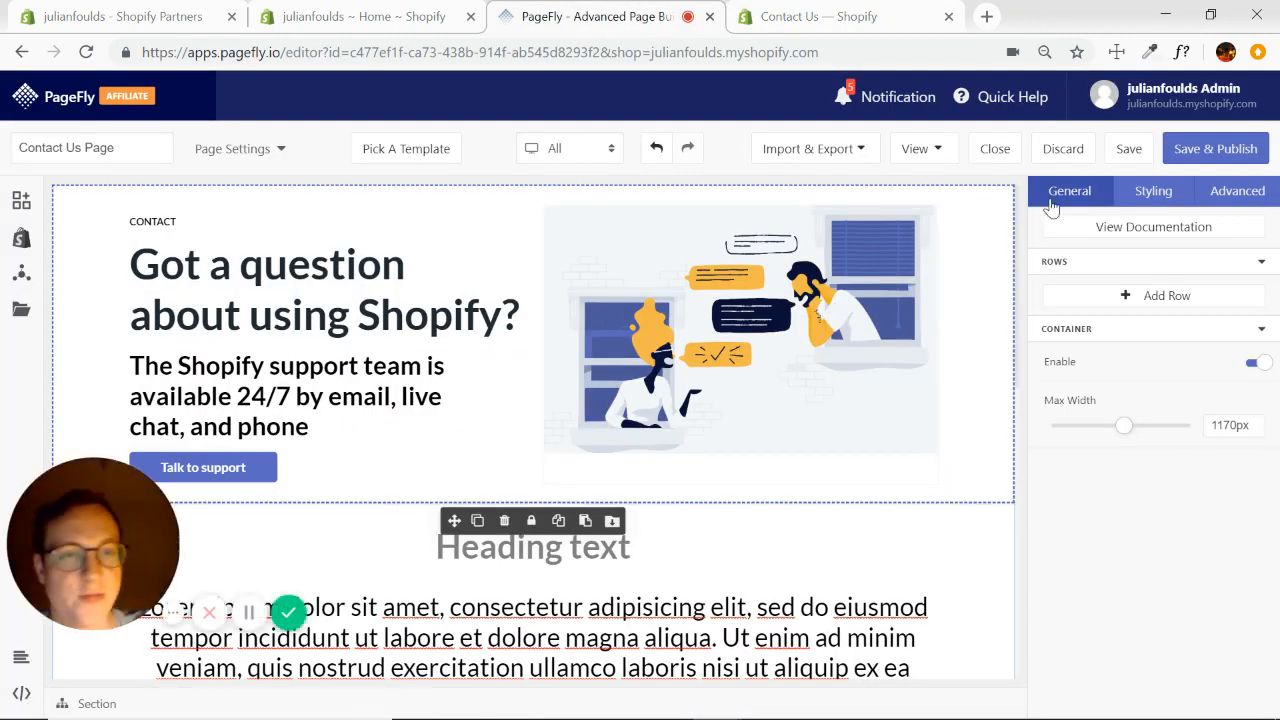
left_click(1158, 191)
left_click(1258, 266)
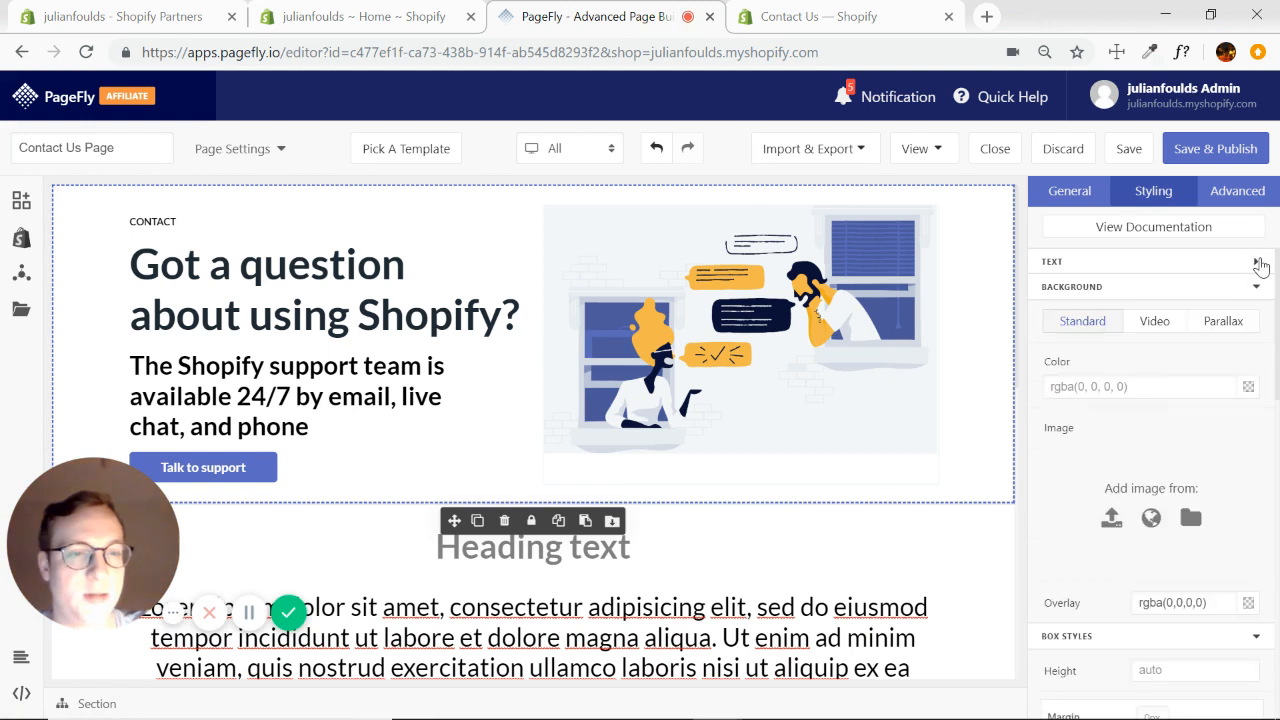
left_click(1132, 390)
key("ctrl+v")
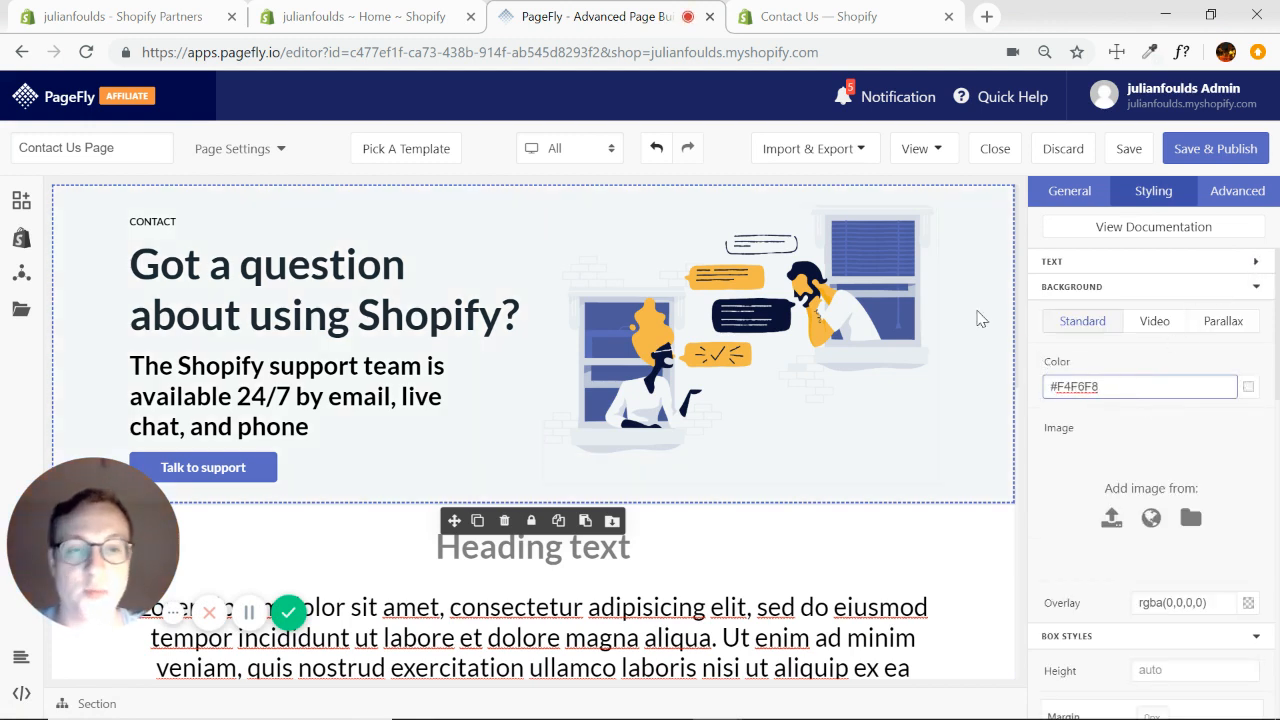
left_click(957, 423)
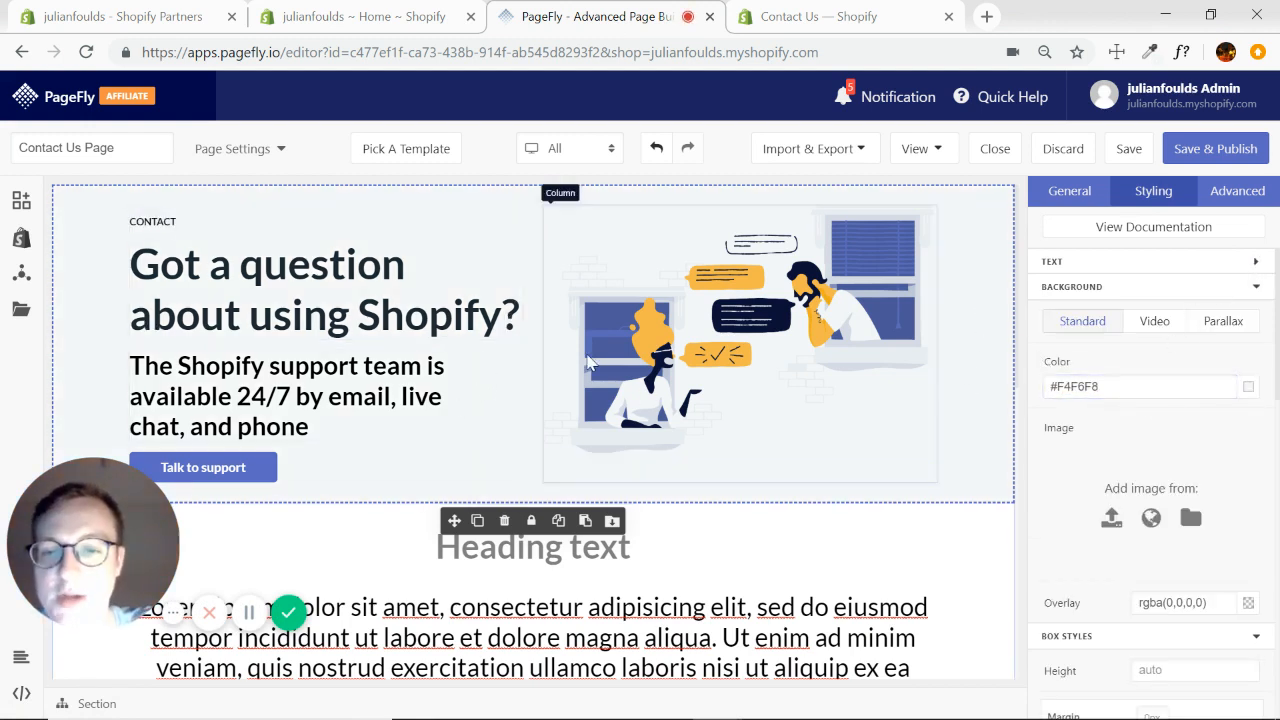
Step: Sample the hover-state colour of the "Talk to support" button on Shopify's contact page with the page colour picker
scroll(1000, 491, "down", 3)
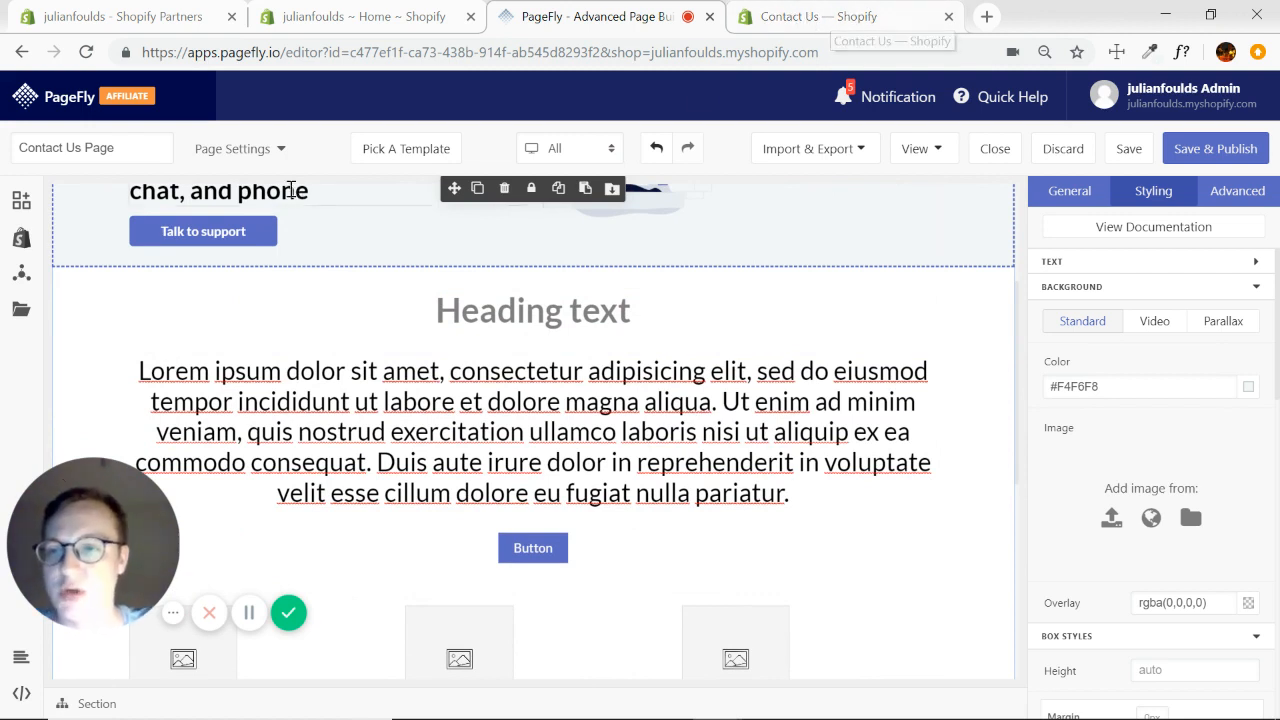
left_click(840, 30)
mouse_move(862, 106)
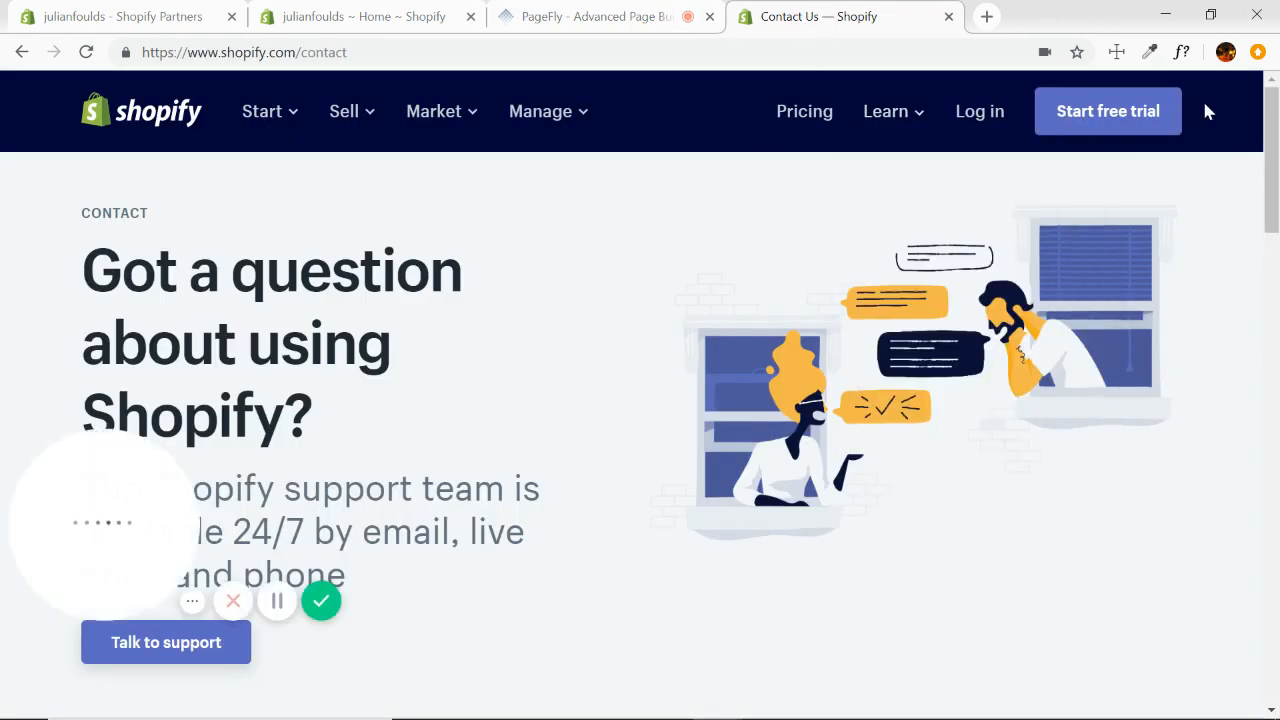
scroll(641, 266, "down", 3)
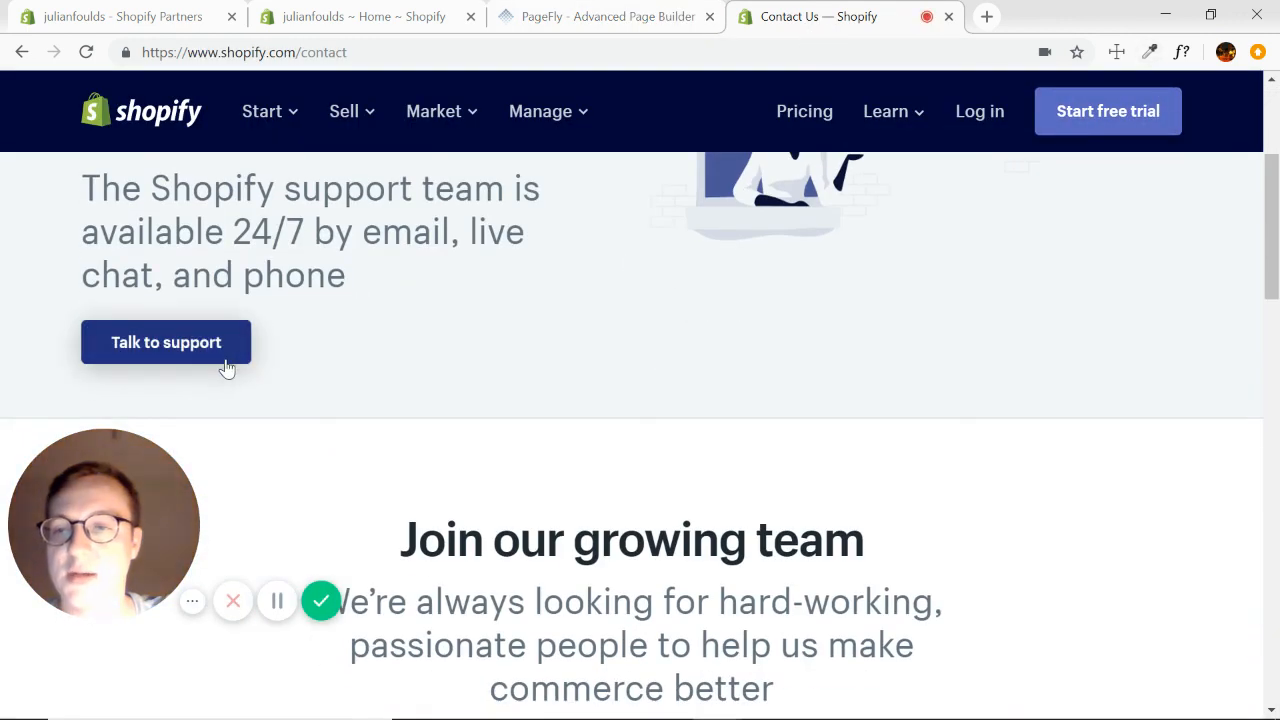
left_click(1150, 52)
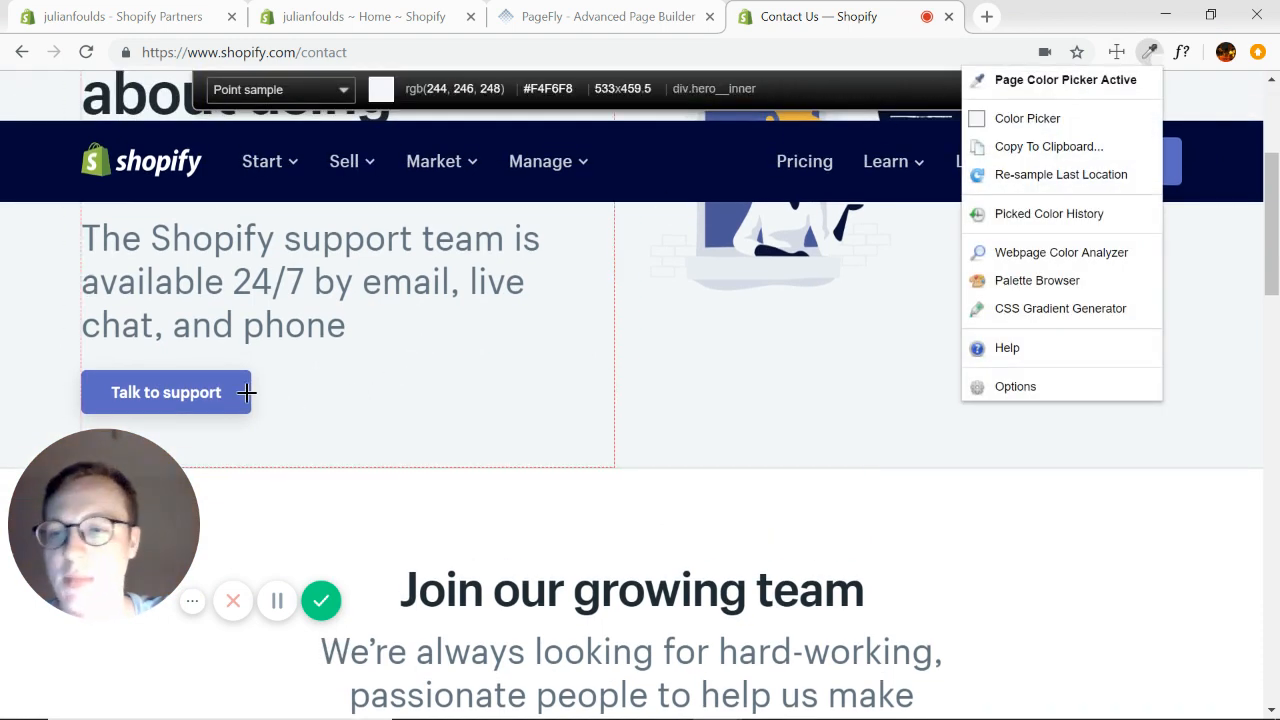
left_click(238, 393)
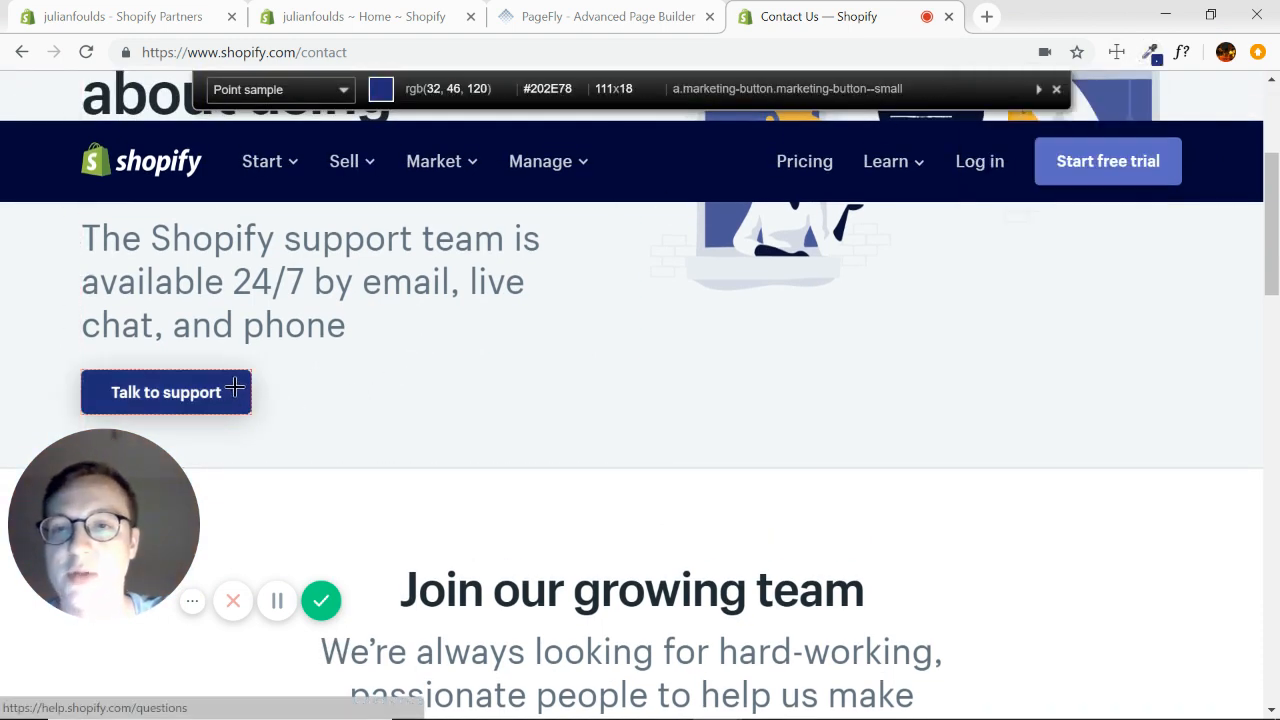
left_click(261, 348)
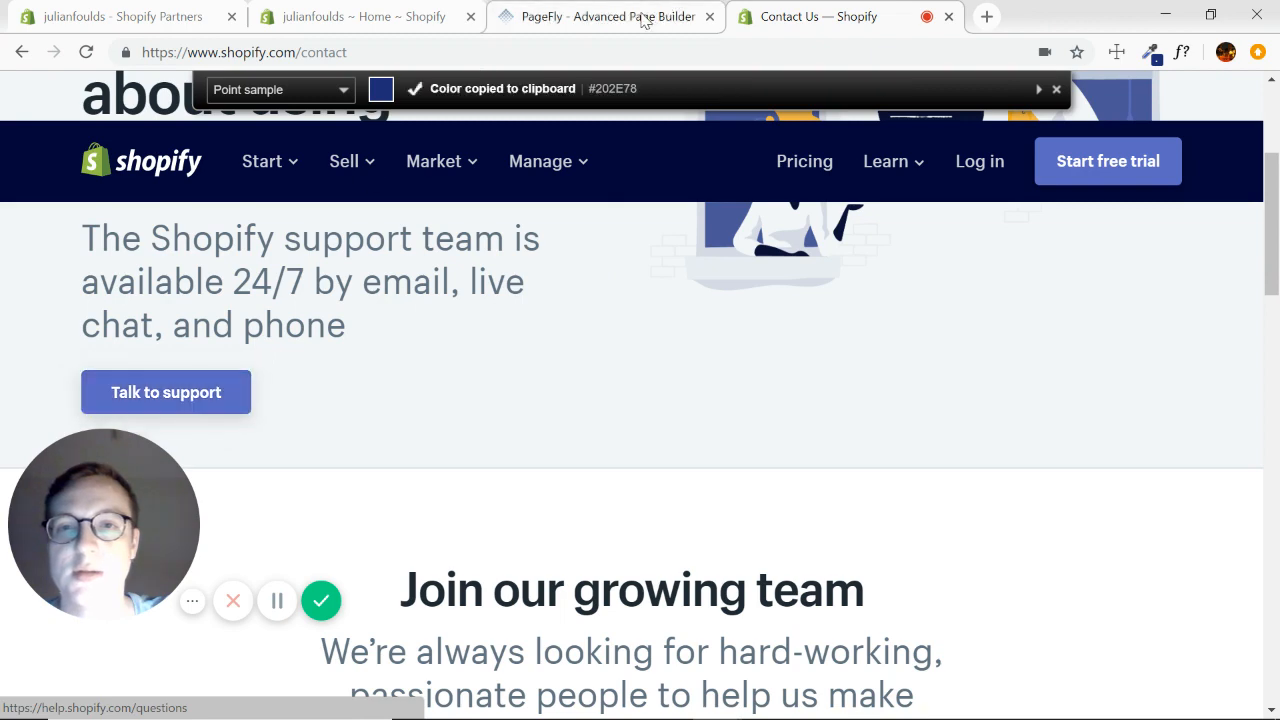
Step: Switch back to PageFly and set the hover-state background colour of the hero's "Talk to support" button to #202E78
left_click(640, 17)
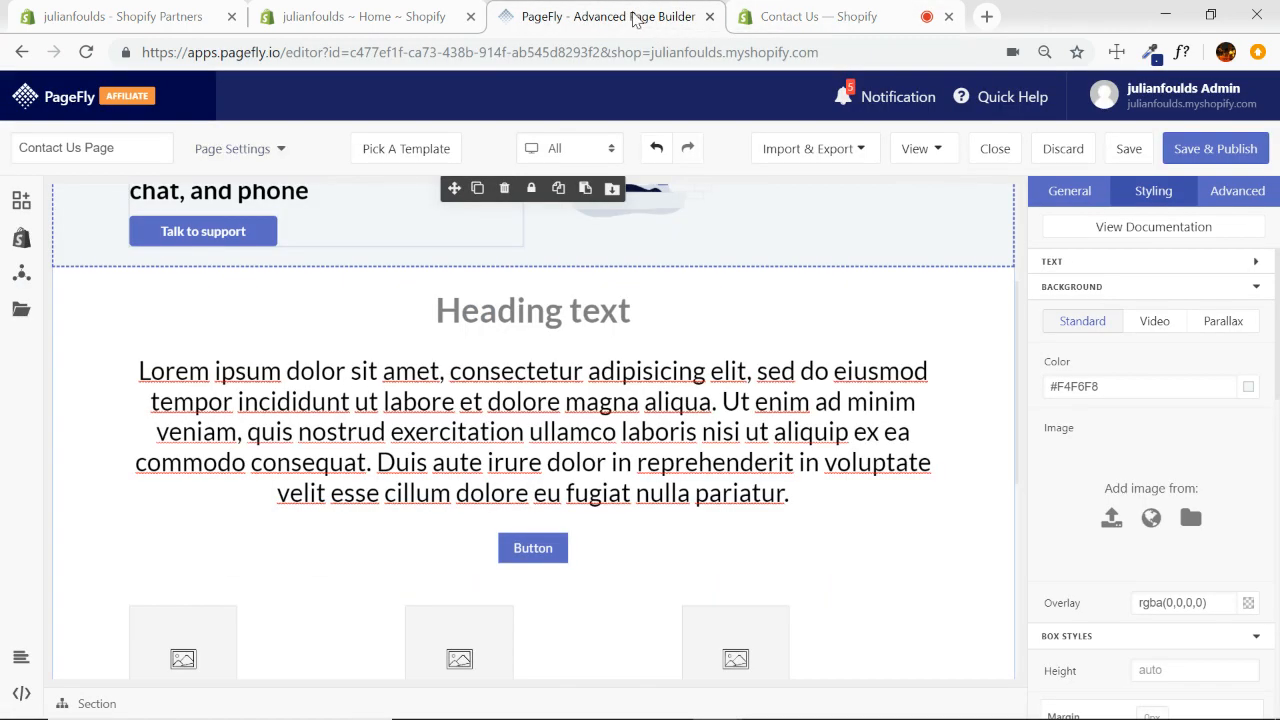
left_click(257, 242)
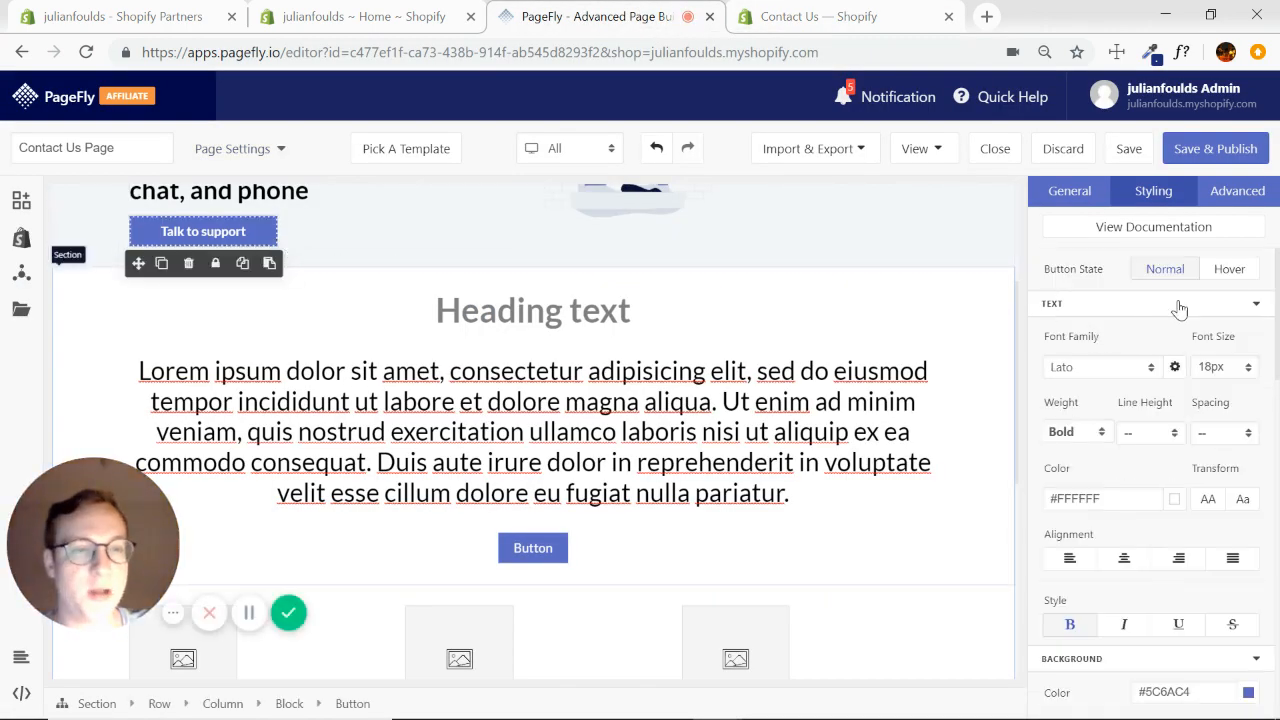
left_click(1216, 272)
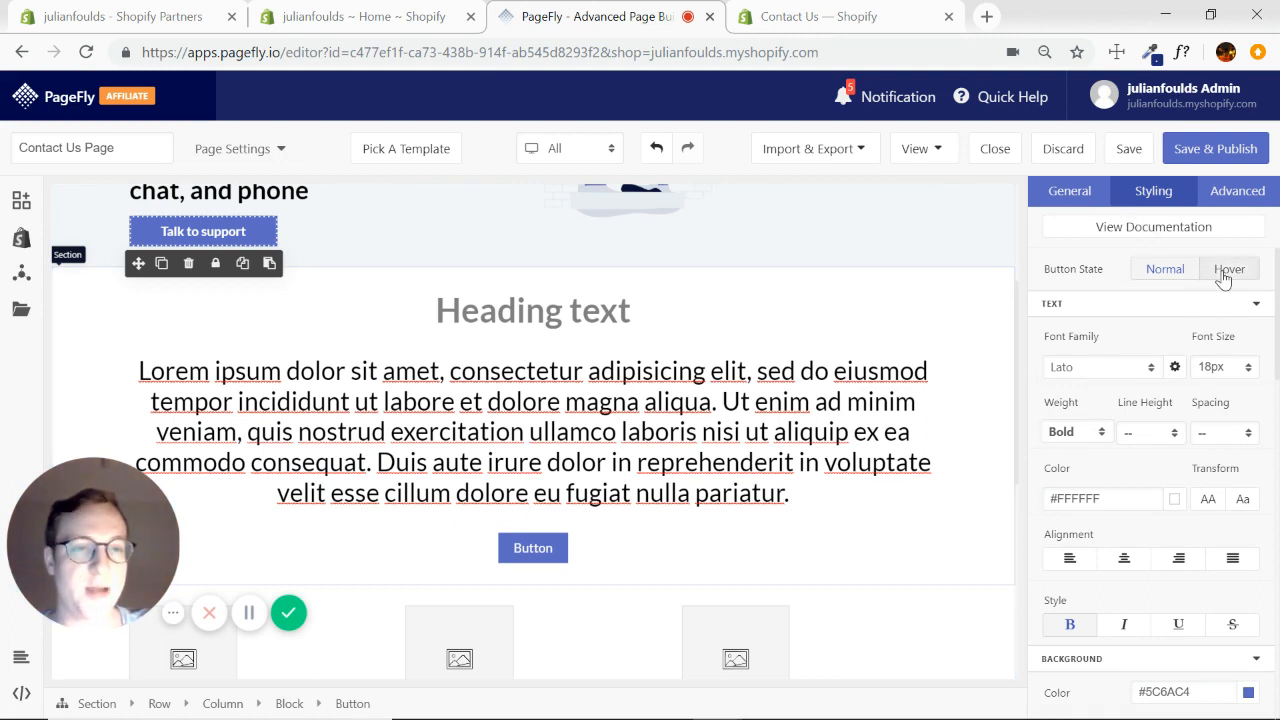
left_click(1258, 308)
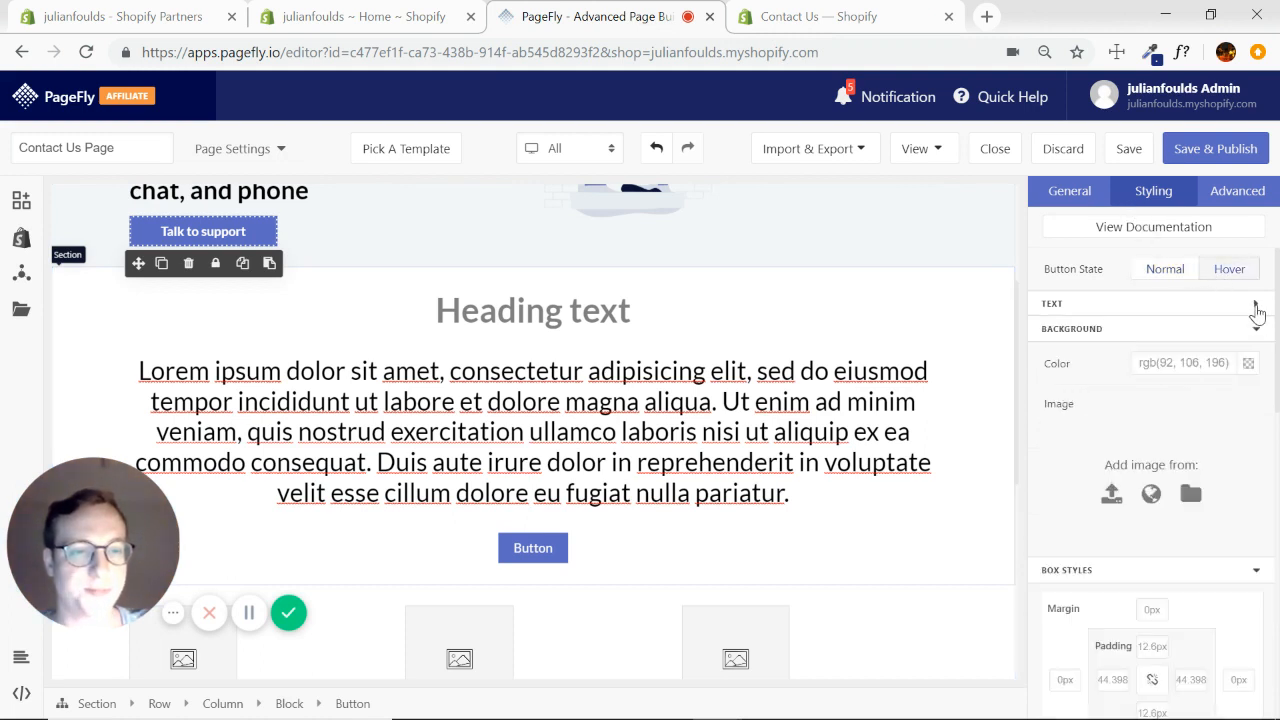
left_click(1201, 362)
key("ctrl+v")
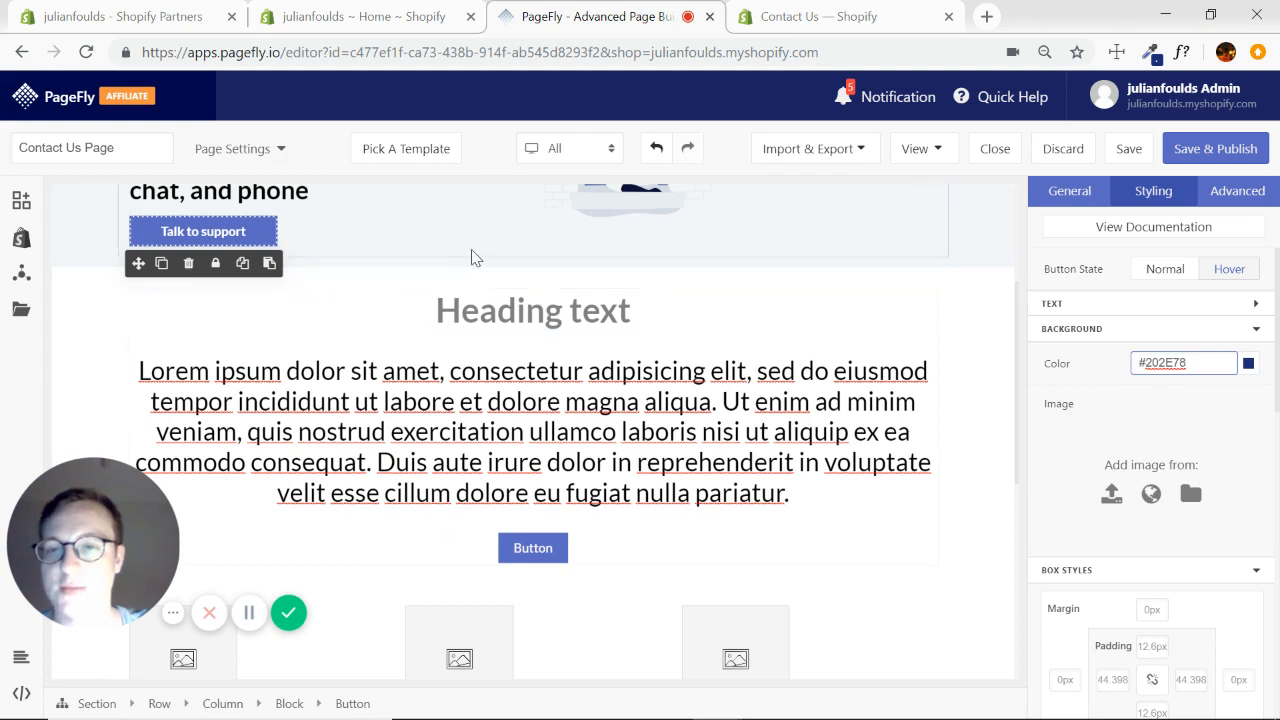
left_click(545, 268)
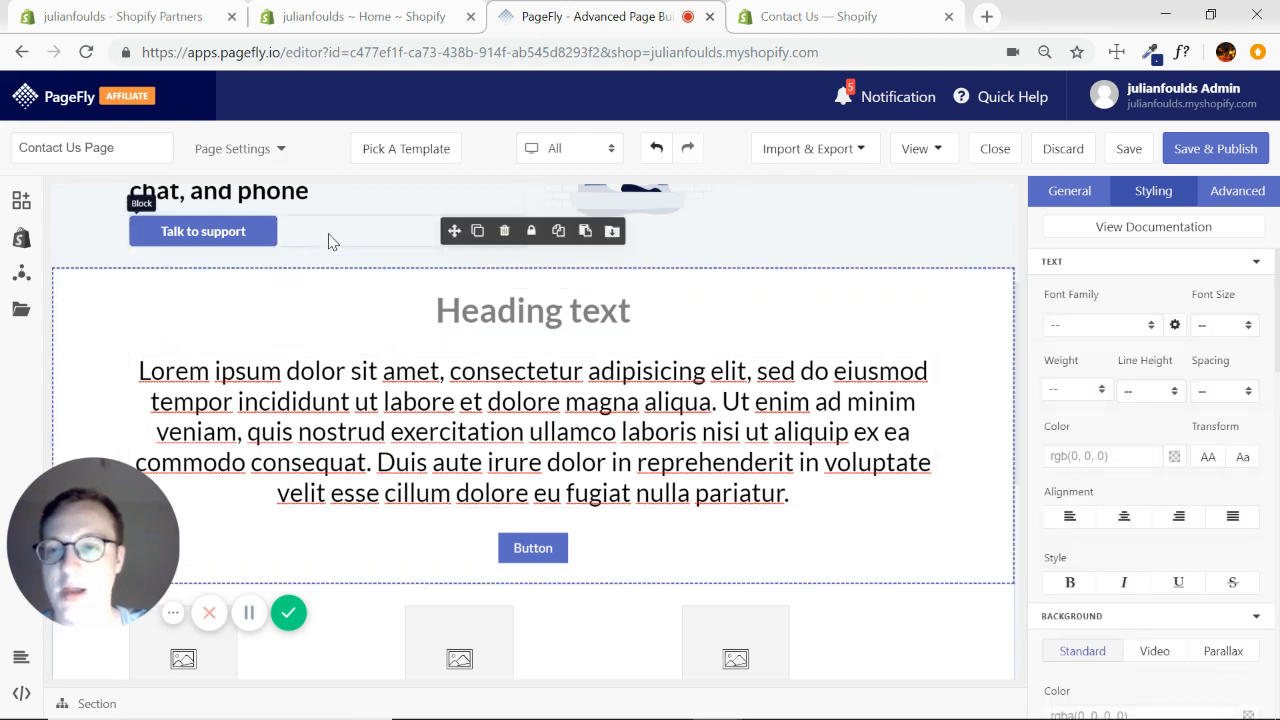
Step: Replace the button block below the second section's paragraph with a duplicate of the hero's "Talk to support" button block
left_click(613, 557)
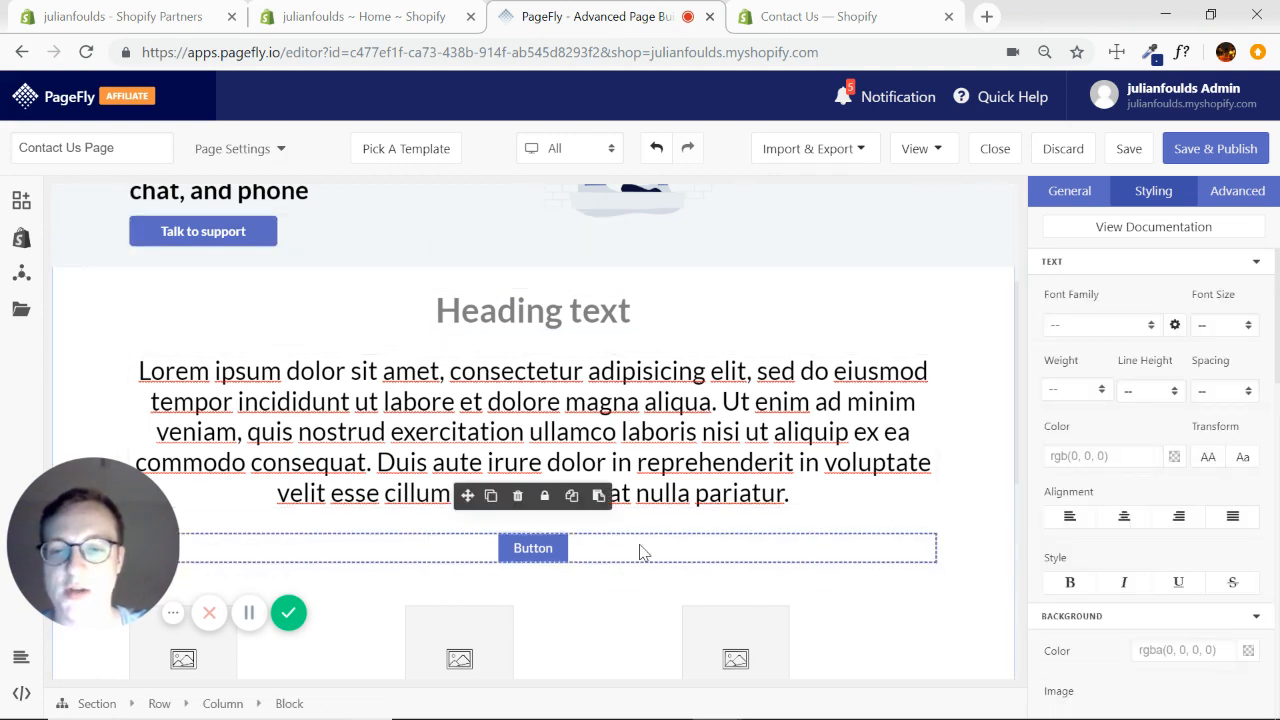
left_click(517, 497)
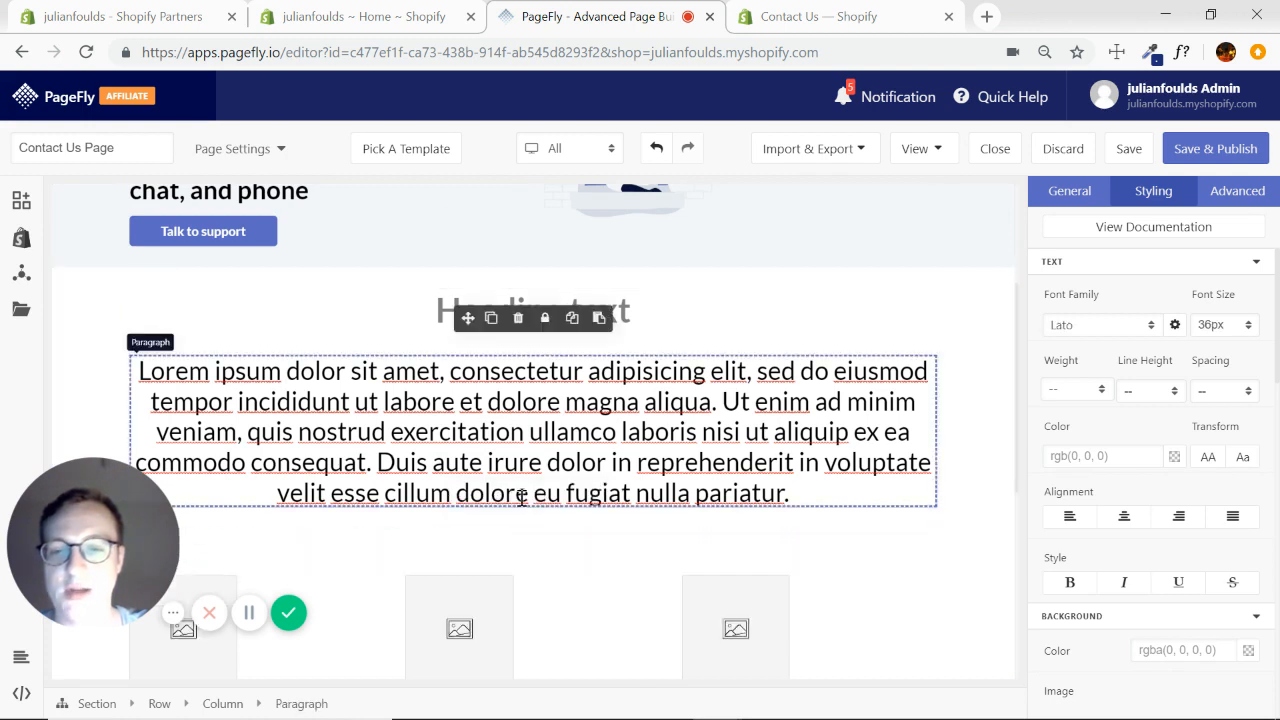
left_click(295, 236)
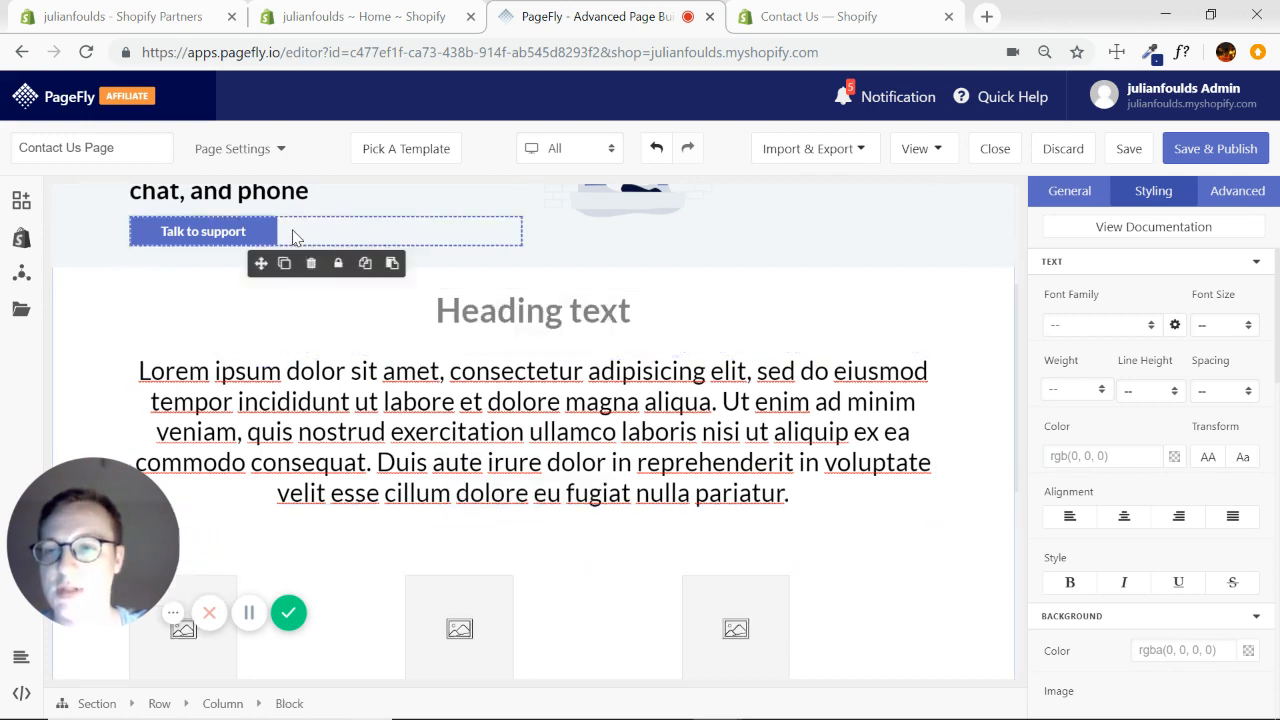
left_click(285, 266)
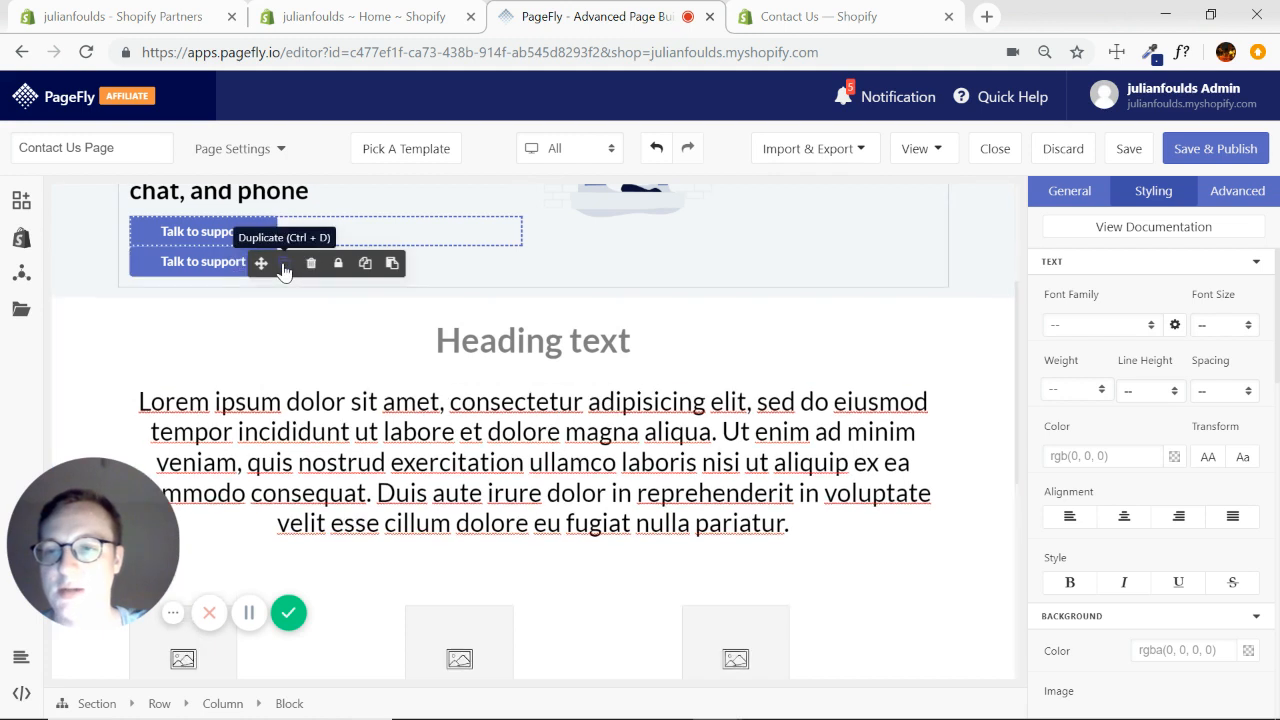
left_click_drag(266, 213, 524, 551)
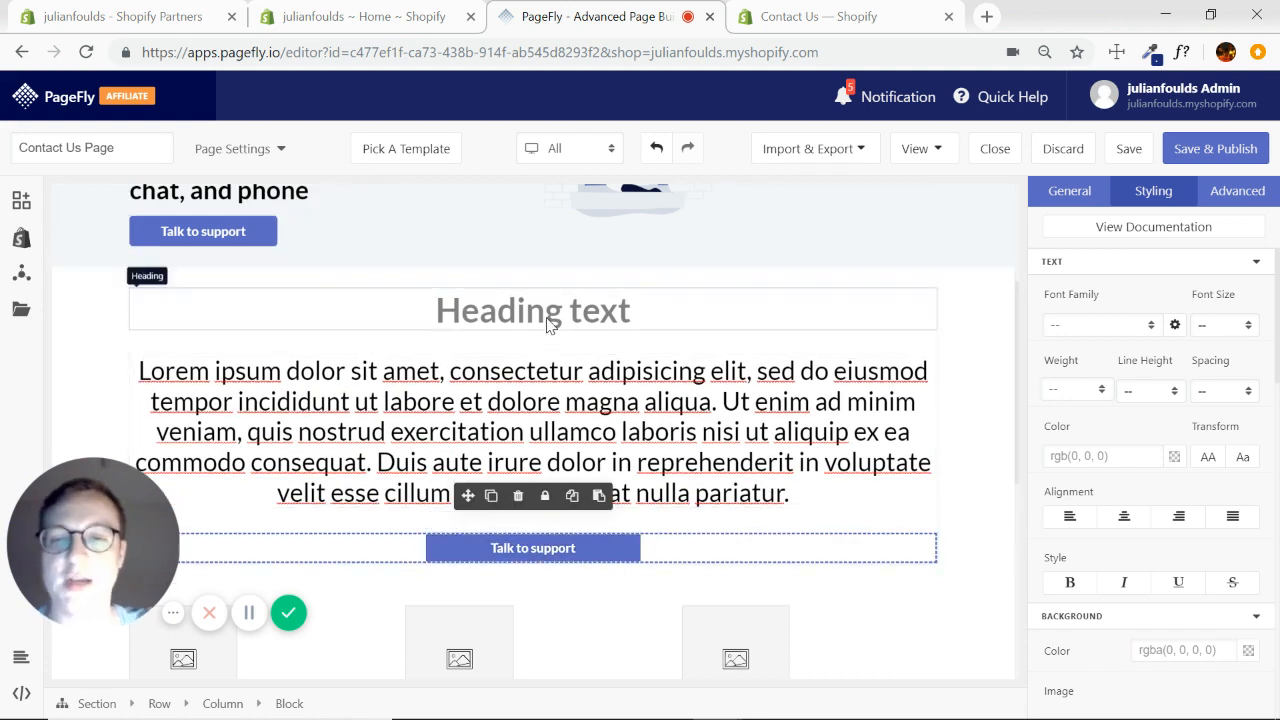
Step: Check the boundary below the hero on Shopify's contact page and add a plain line divider between the hero and the "Heading text" section
left_click(797, 20)
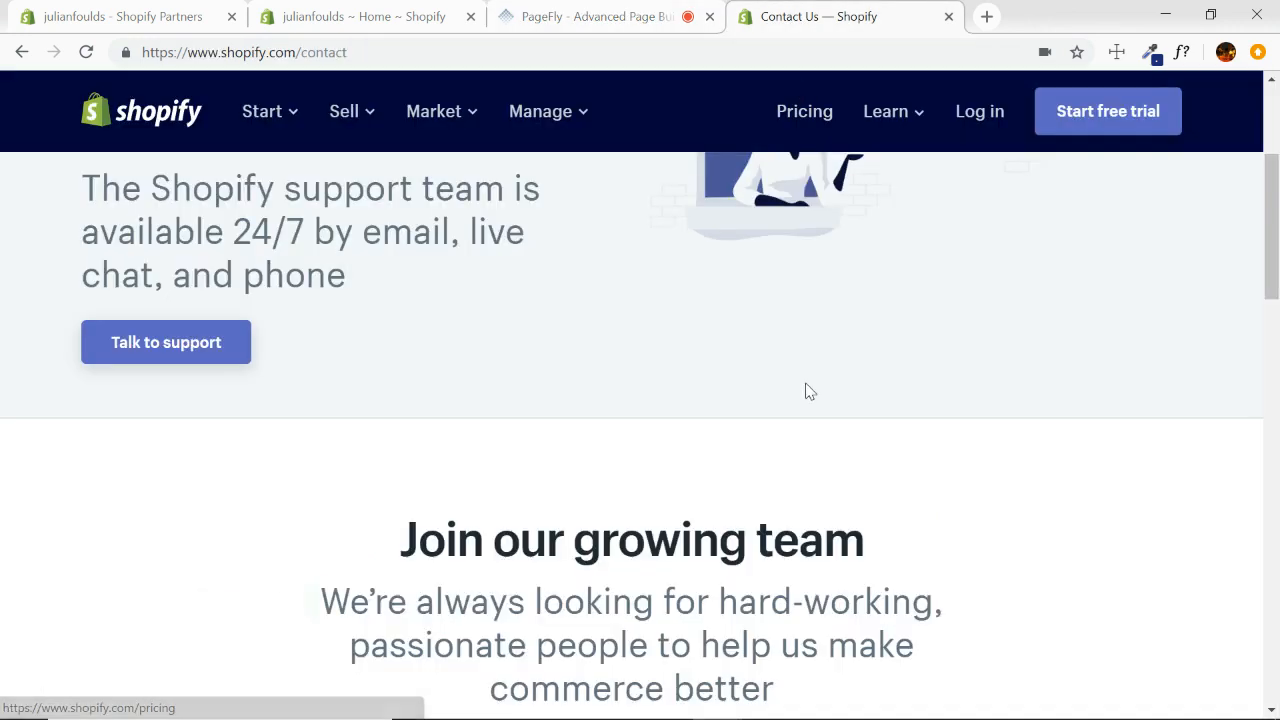
scroll(806, 391, "down", 2)
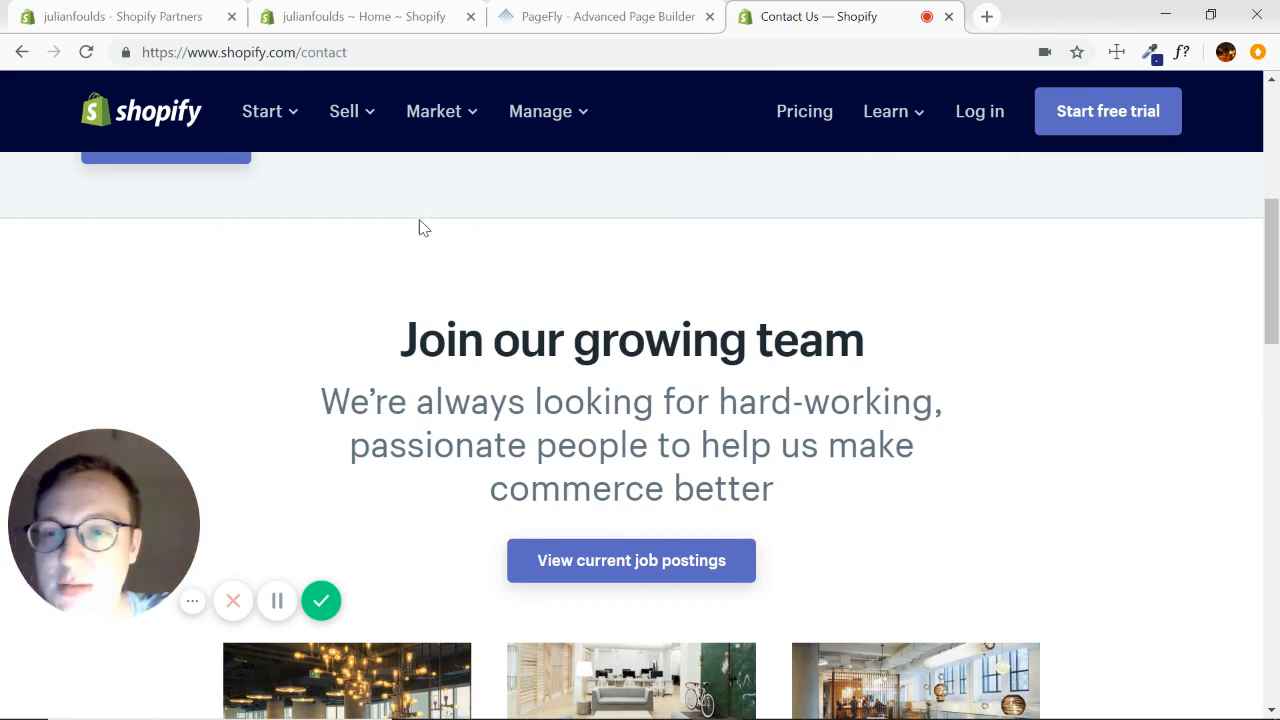
scroll(990, 300, "up", 5)
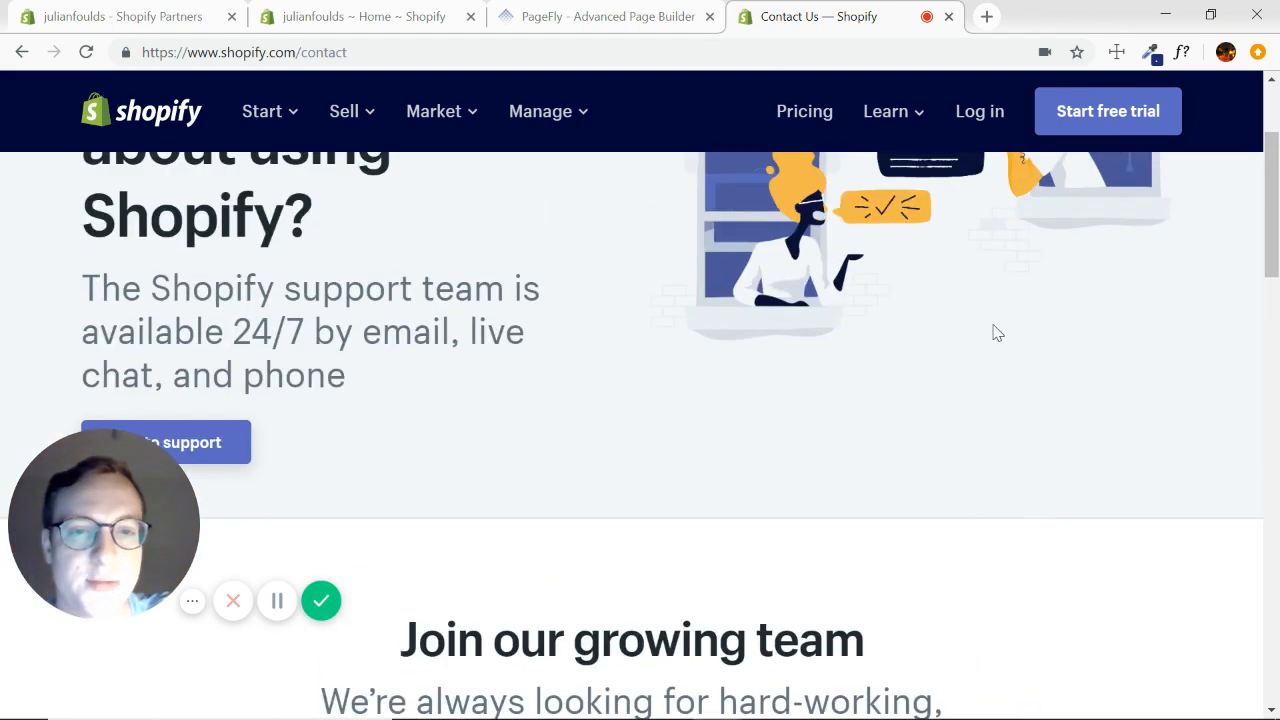
scroll(1013, 397, "down", 3)
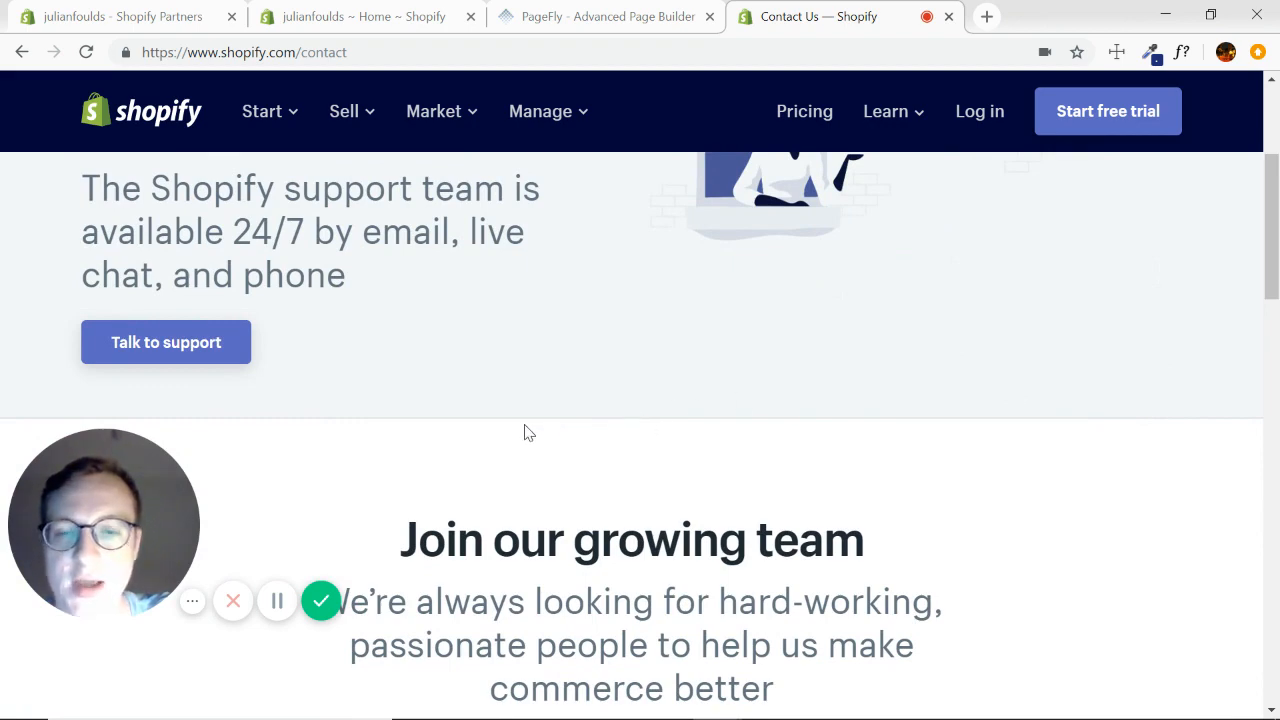
left_click(609, 20)
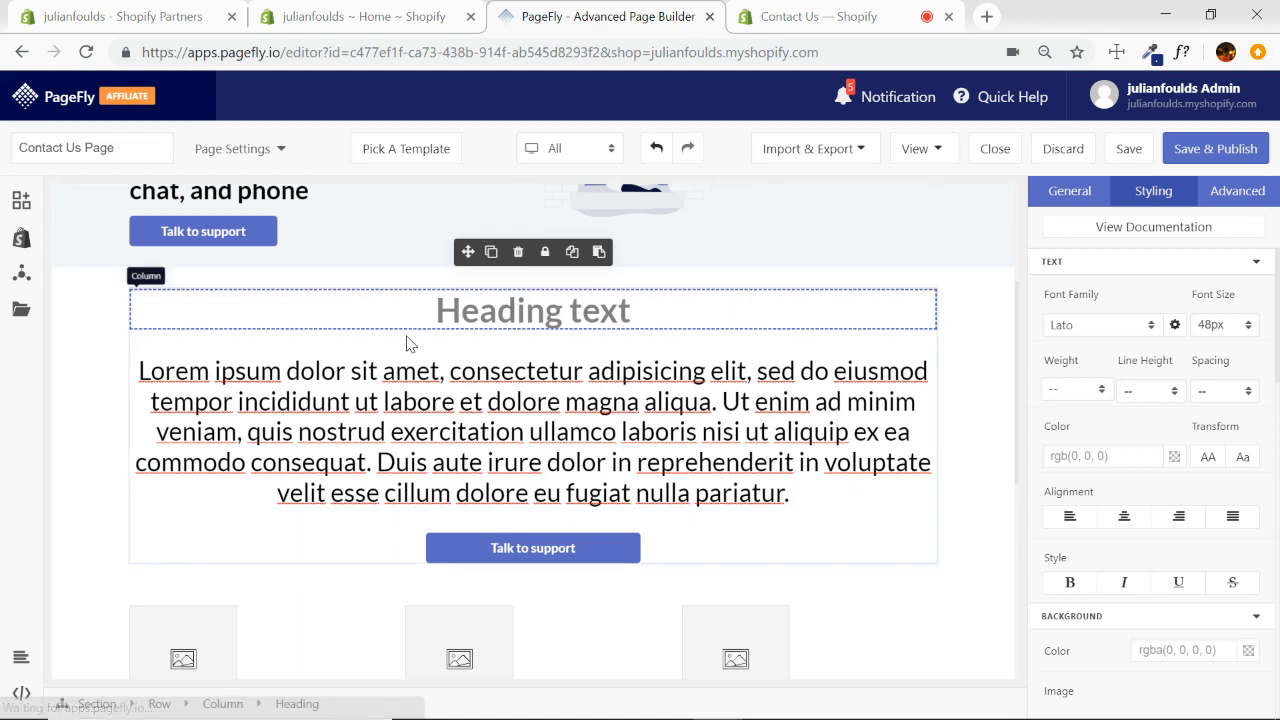
left_click(20, 202)
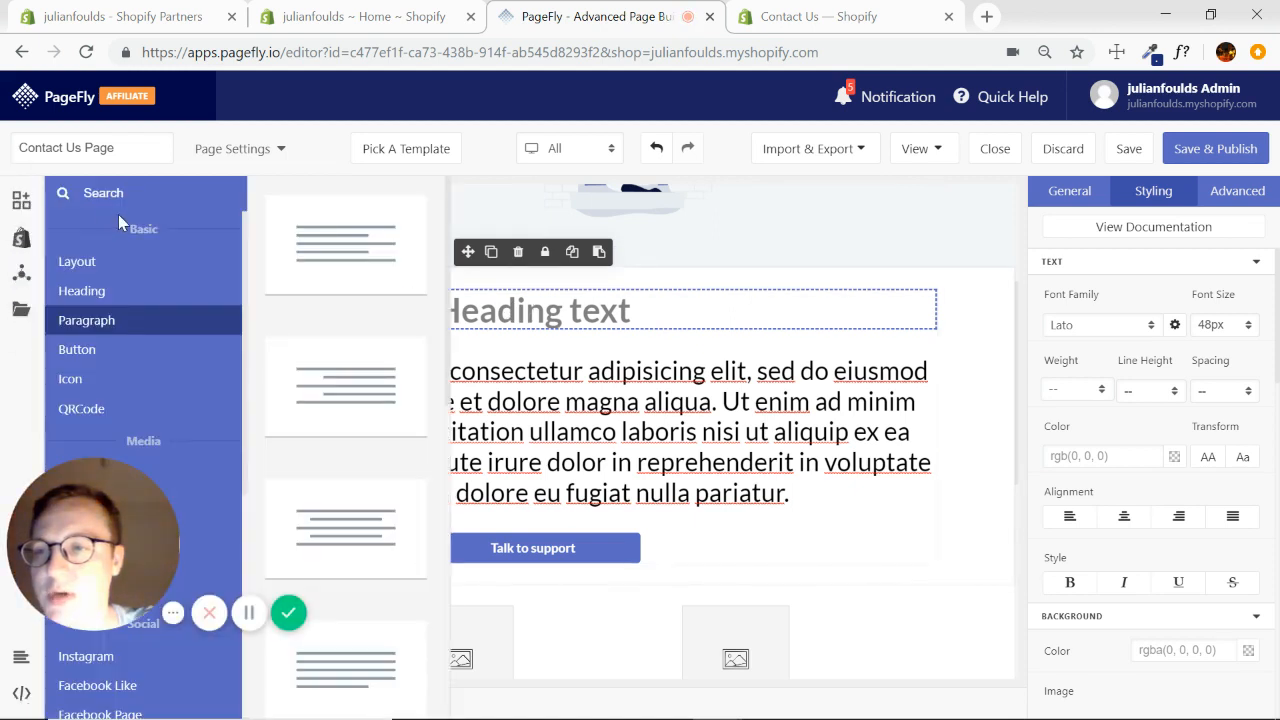
type("divider")
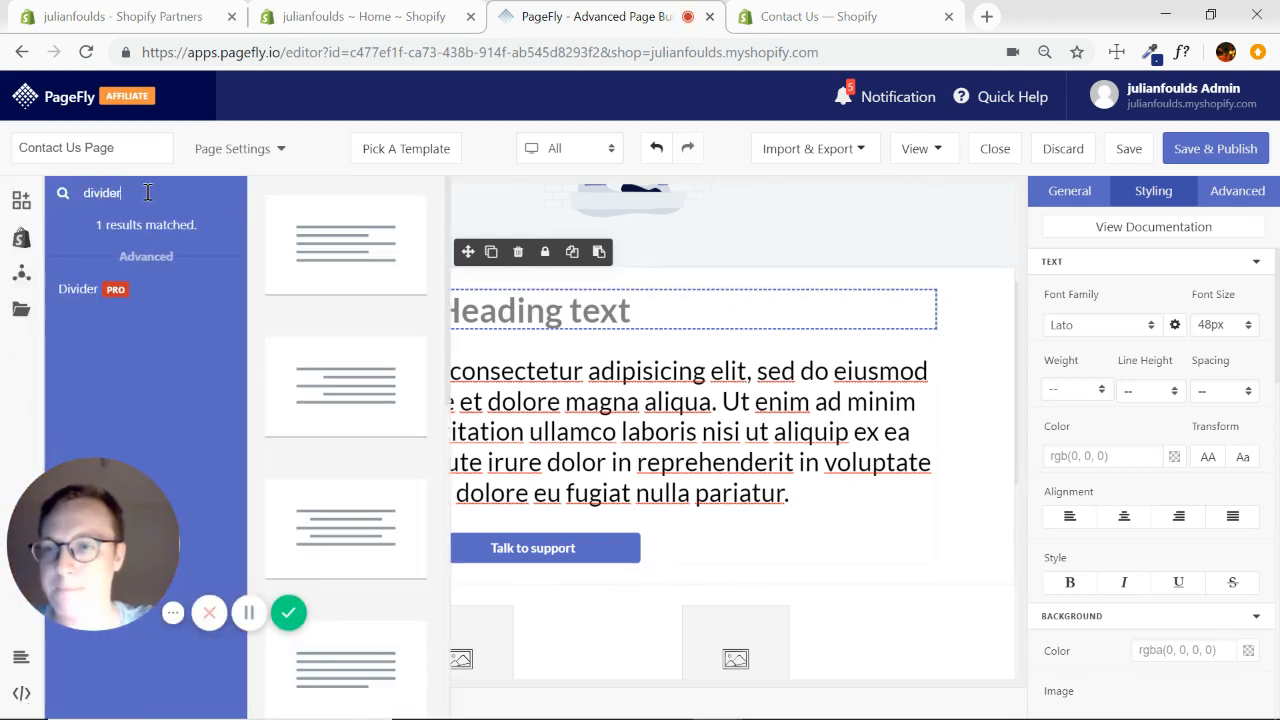
left_click(150, 296)
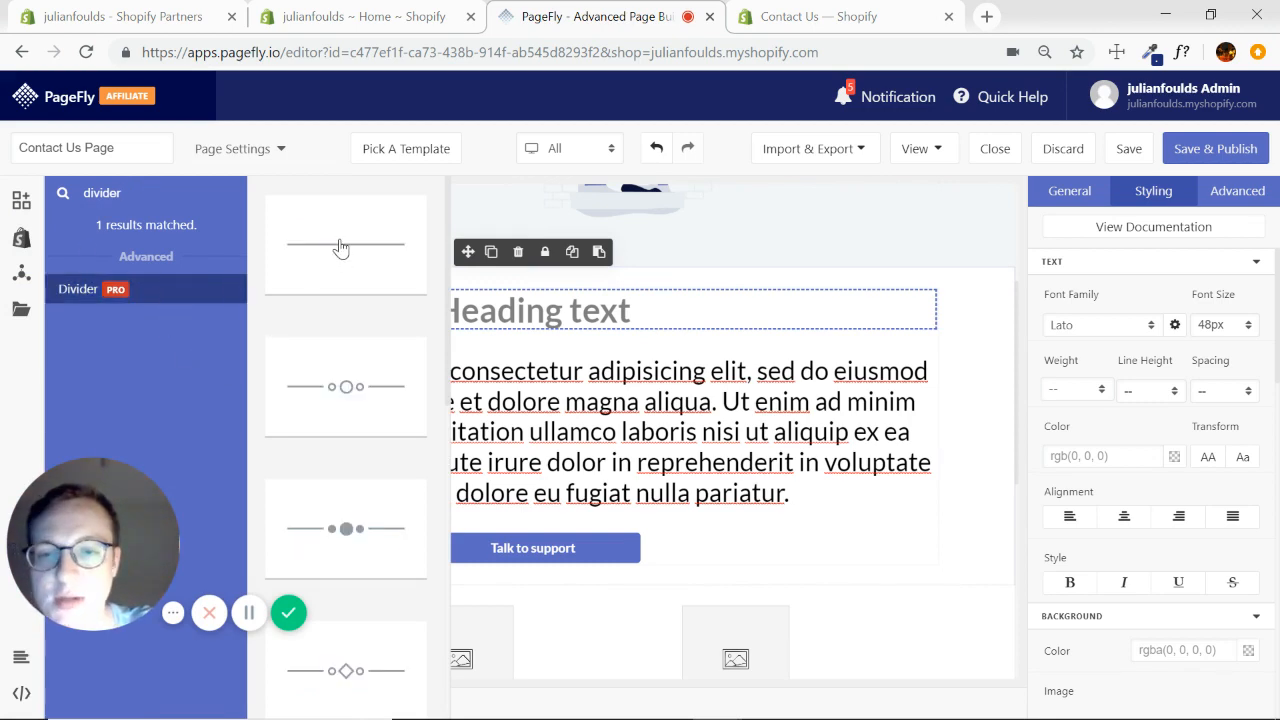
left_click_drag(340, 248, 638, 270)
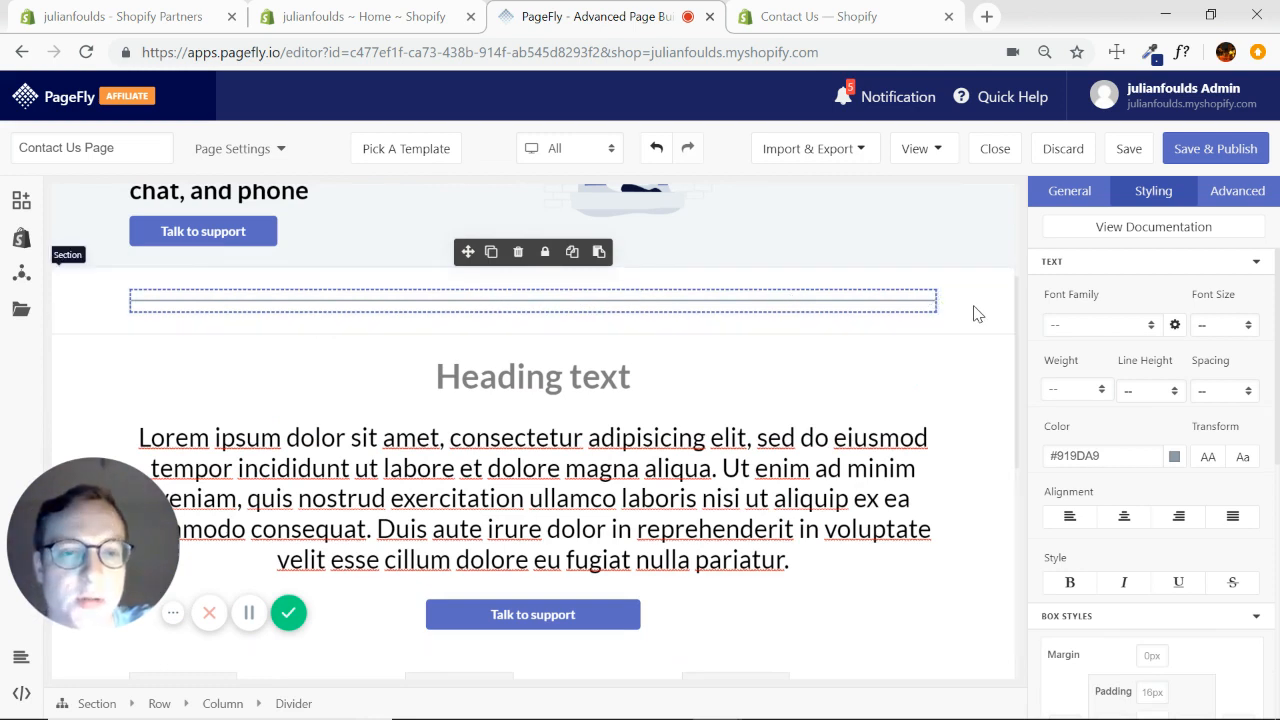
Step: Try a top padding of 0 on the divider and restore it to 16
left_click(1255, 262)
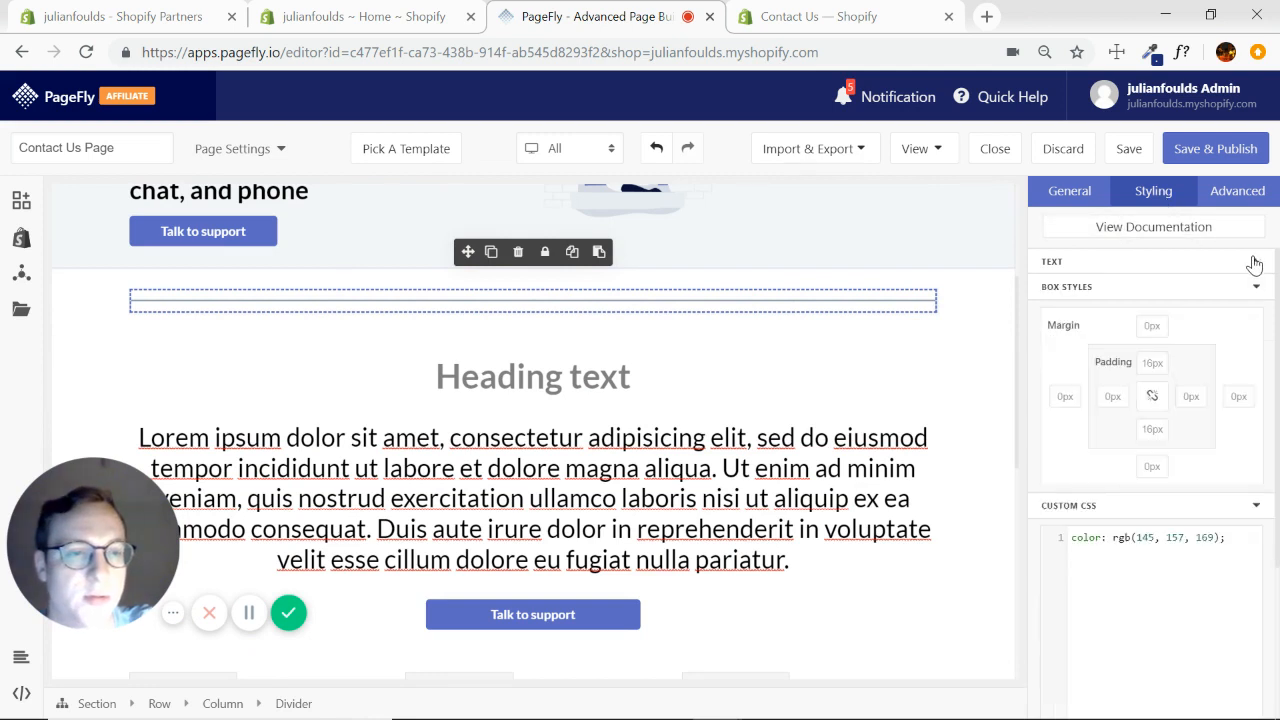
left_click(1152, 361)
type("0")
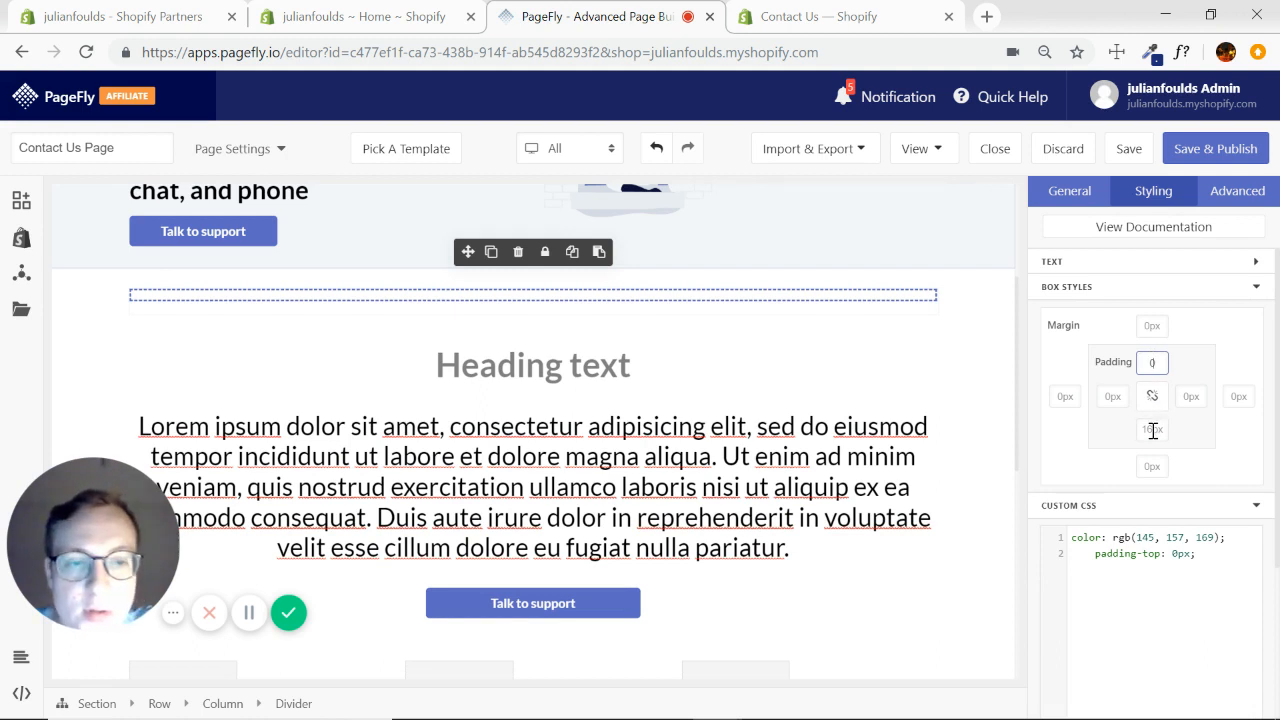
key("BackSpace")
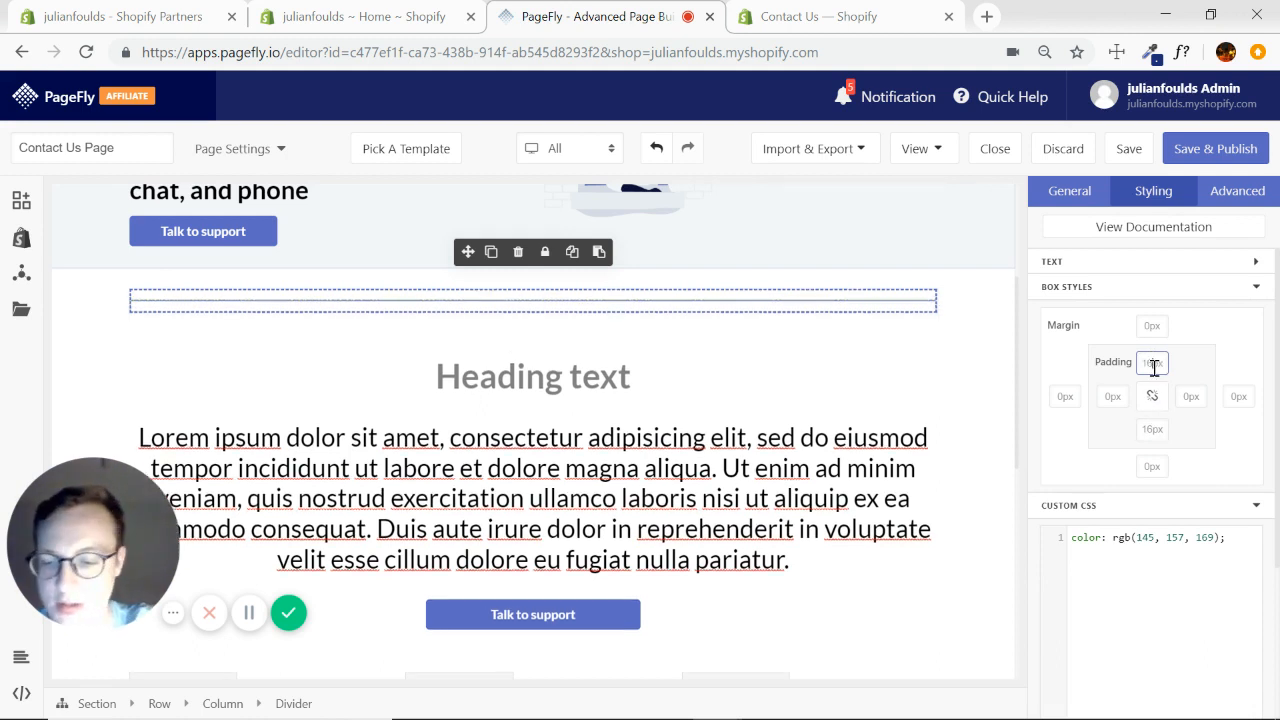
type("16")
Step: Set the top and bottom padding of the section containing the divider to 0
left_click(970, 315)
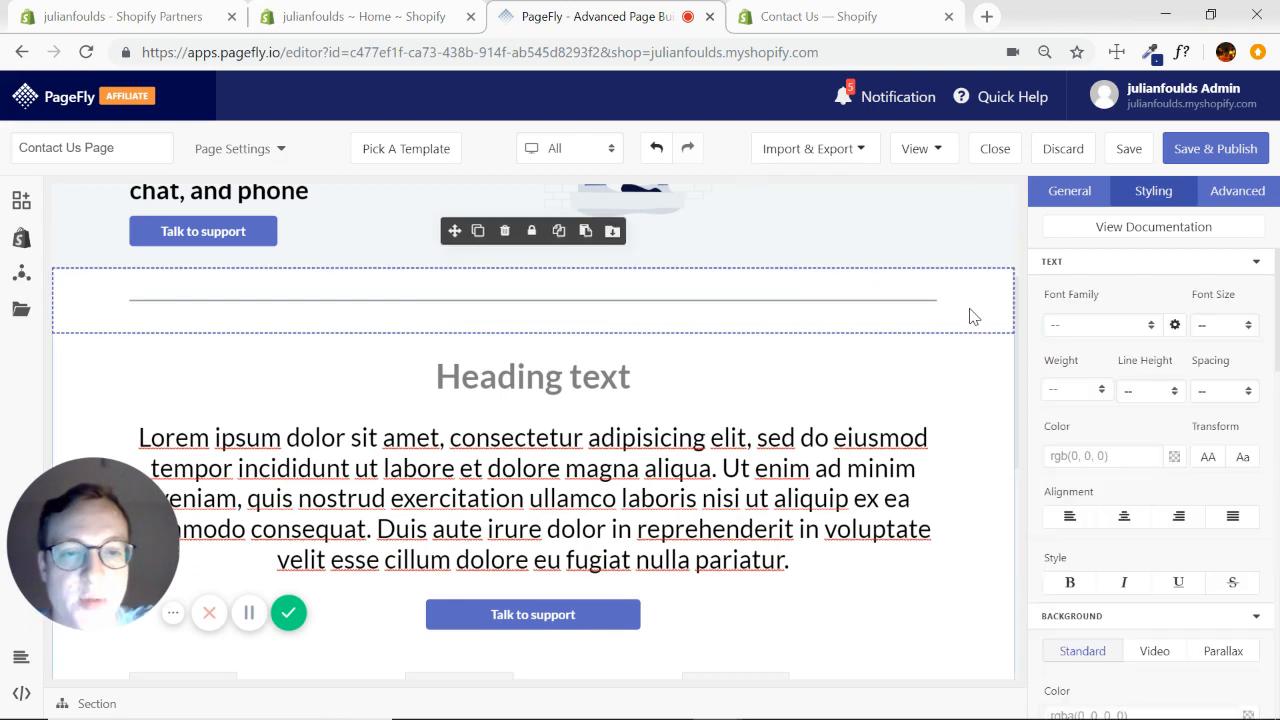
left_click(1256, 262)
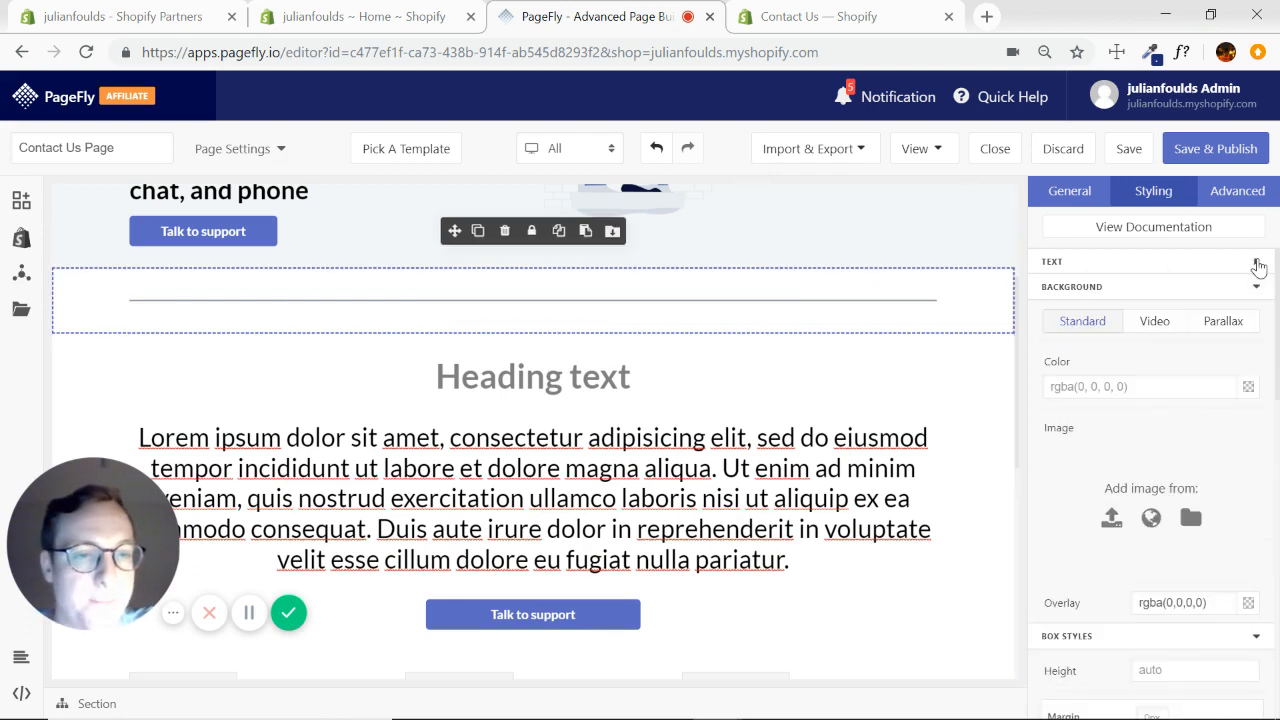
left_click(1256, 288)
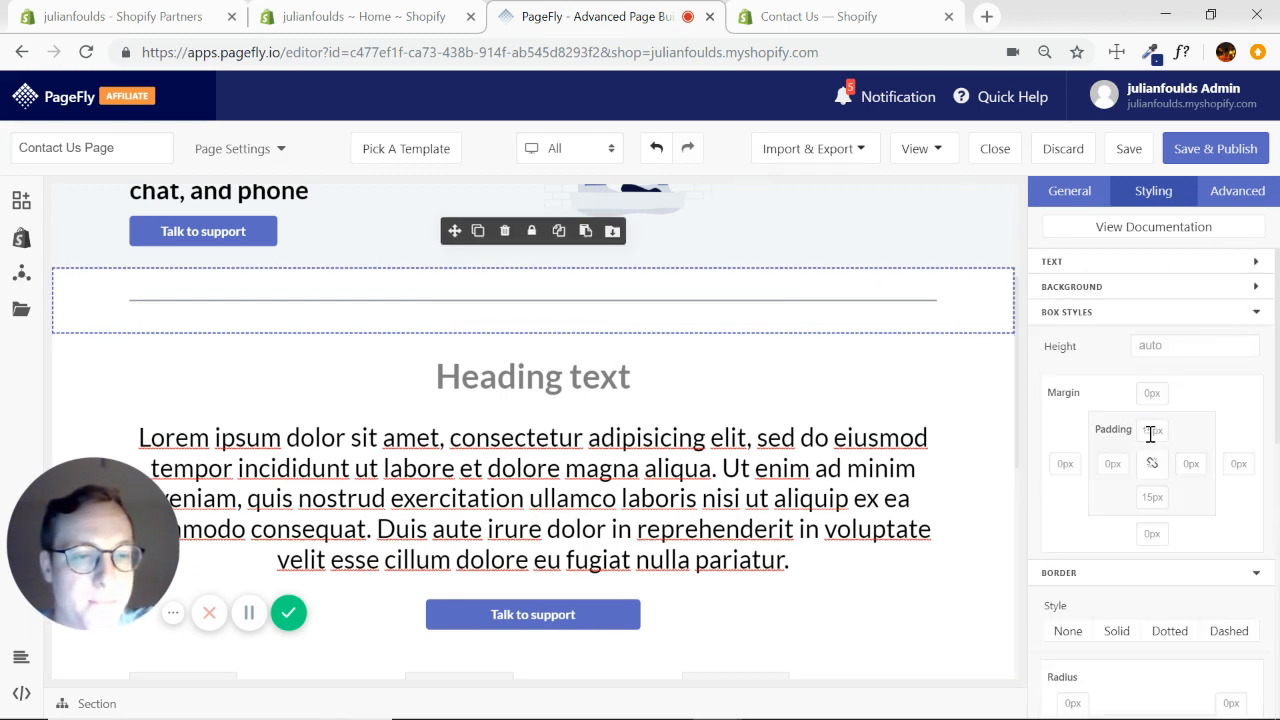
type("1")
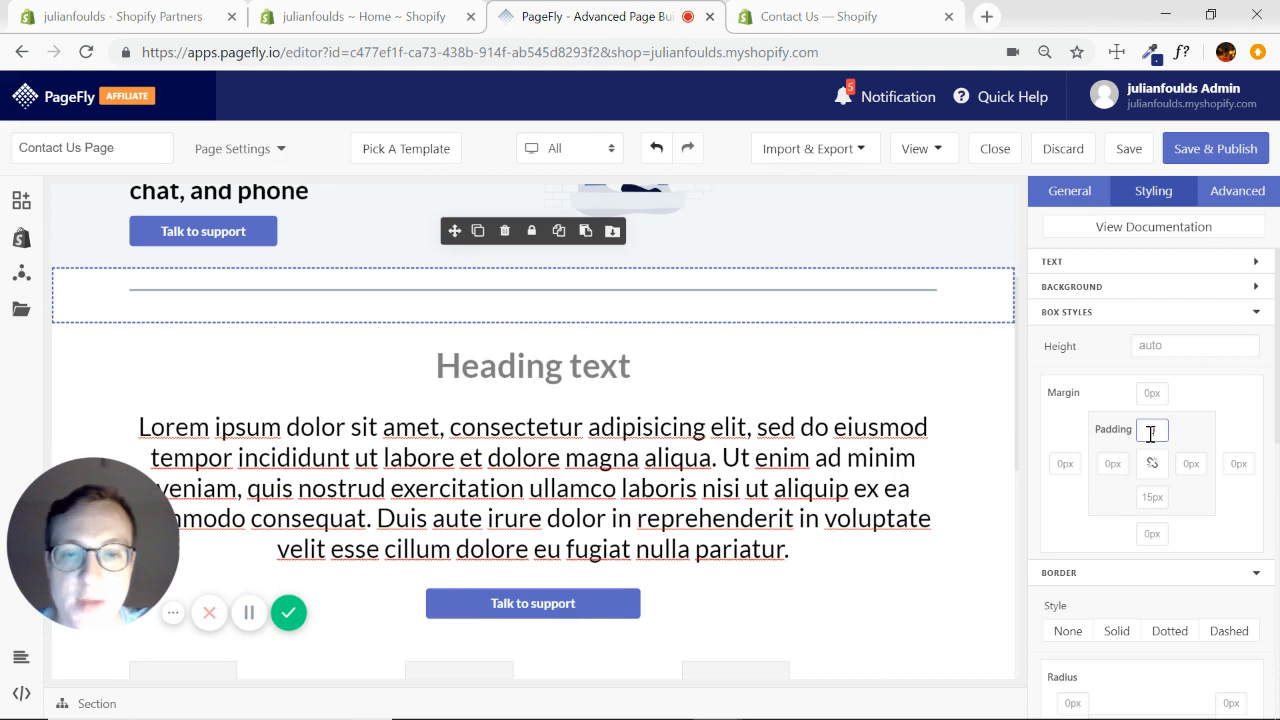
left_click(1152, 498)
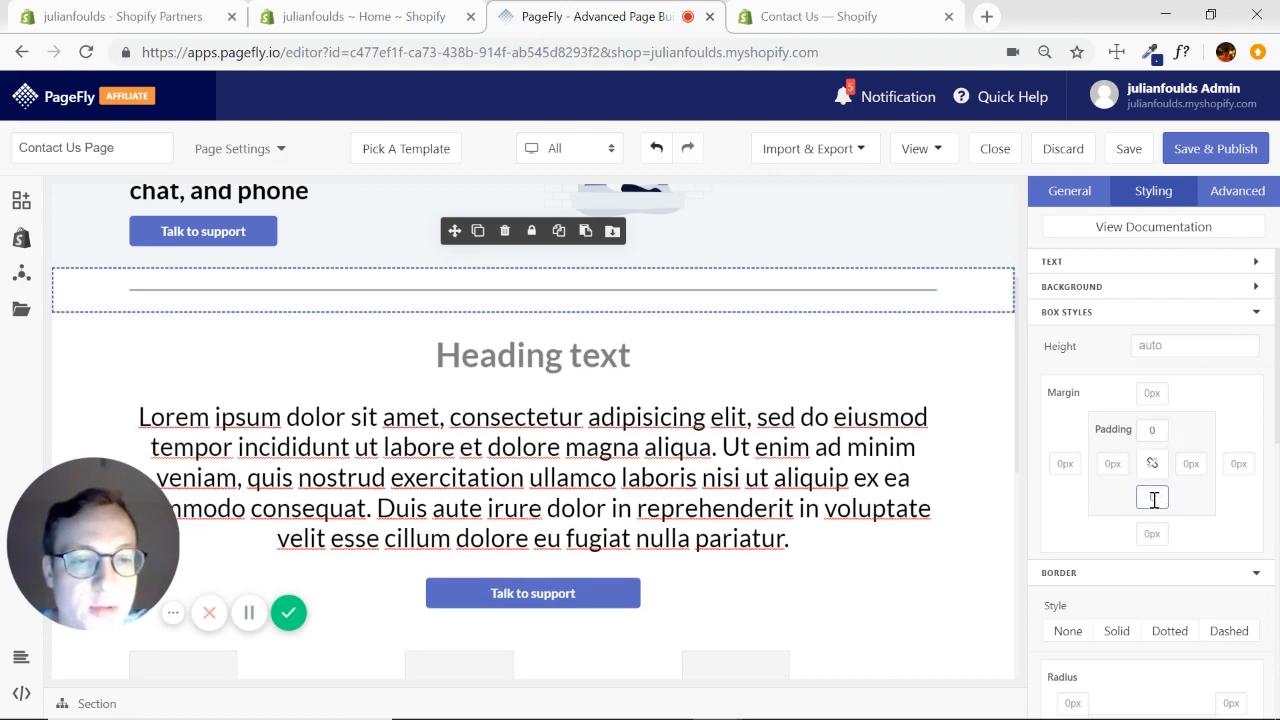
left_click(972, 375)
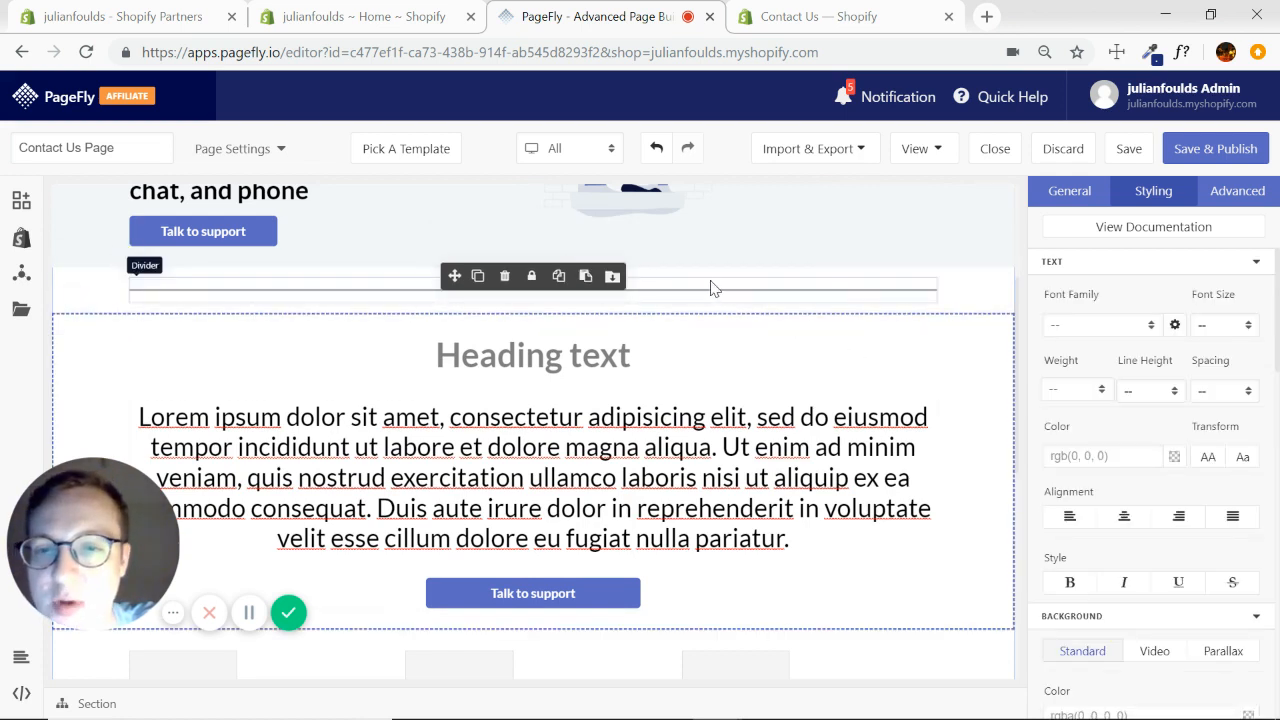
Step: Compare the boundary below the hero on Shopify's contact page, switch back to PageFly and delete the divider section
left_click(811, 18)
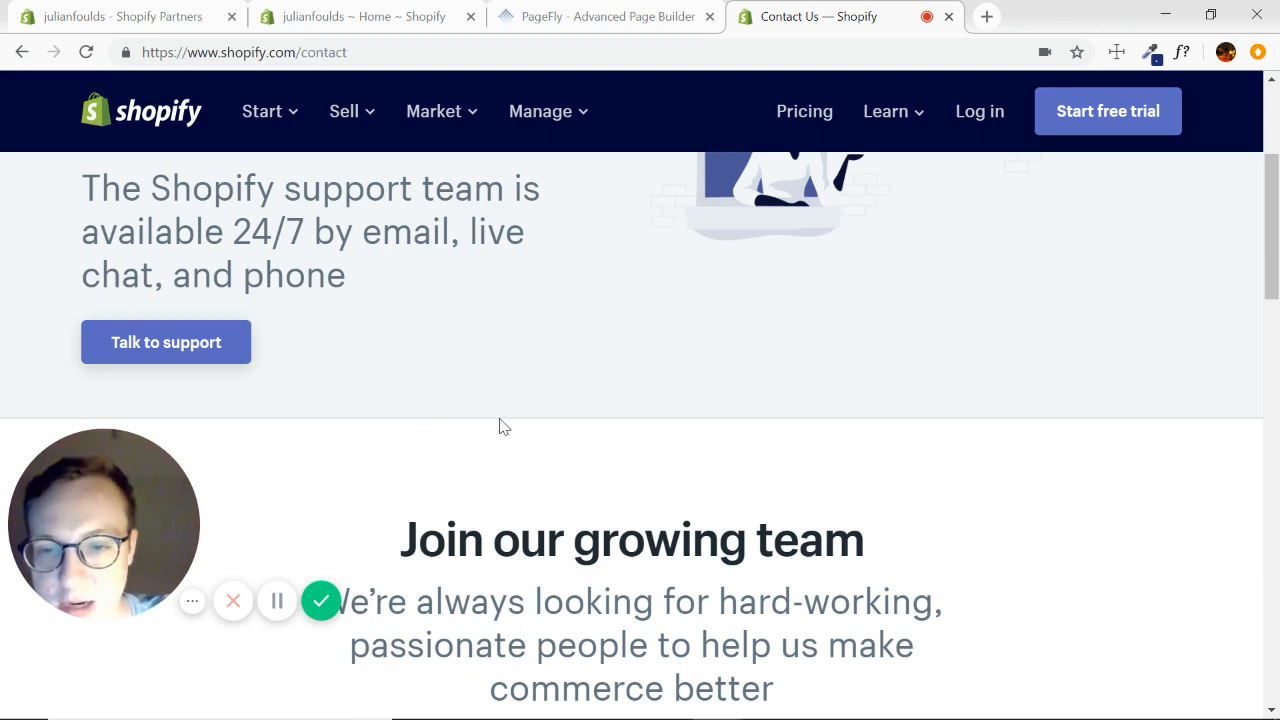
scroll(1080, 420, "down", 2)
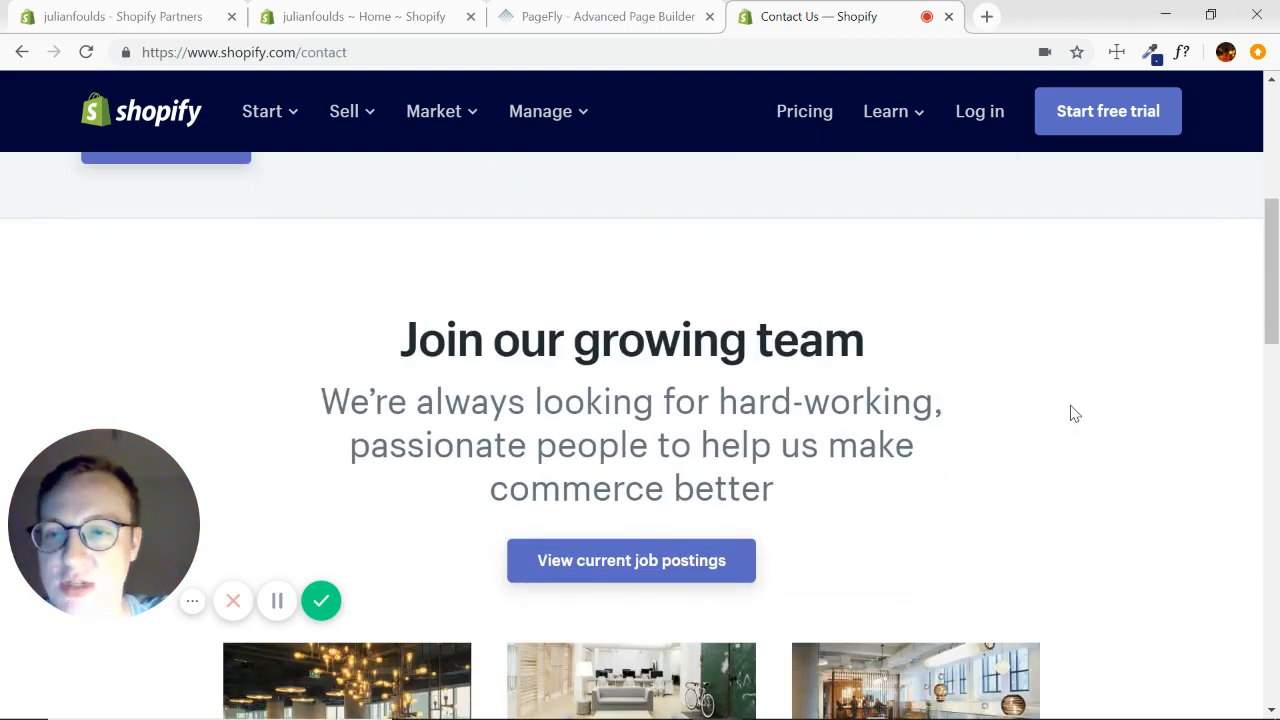
scroll(1071, 411, "up", 2)
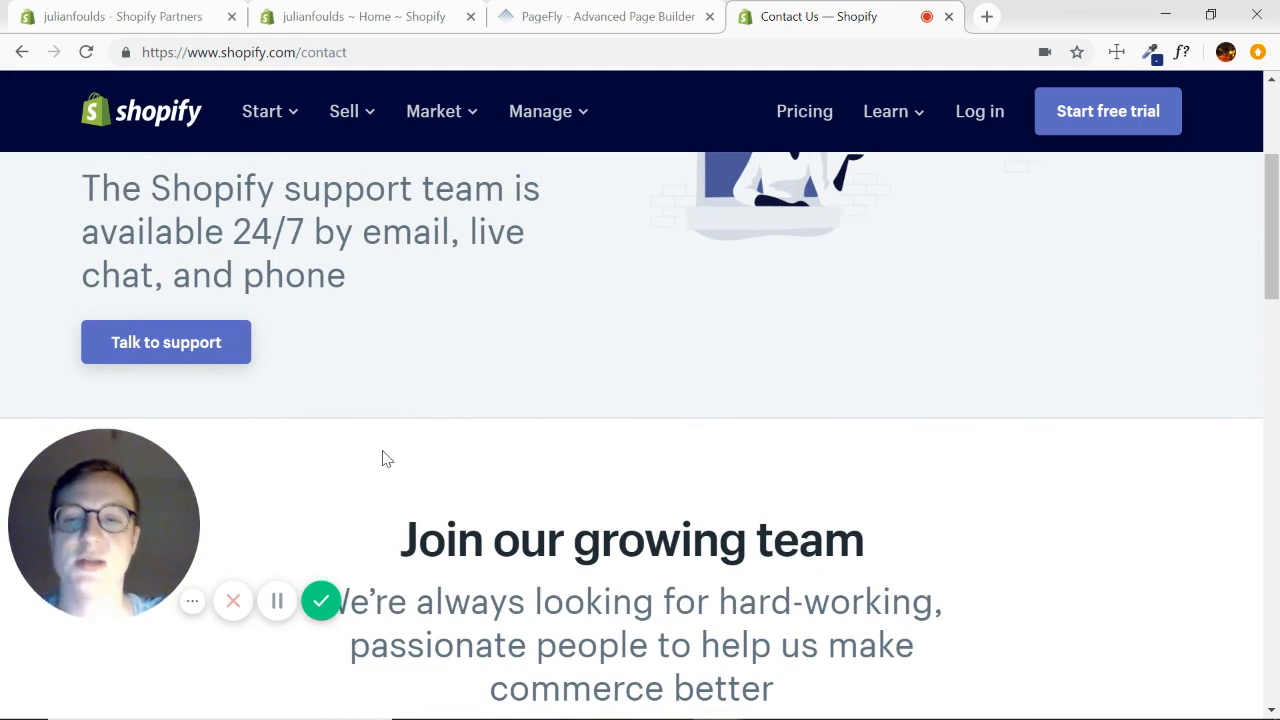
scroll(386, 450, "down", 2)
scroll(386, 450, "up", 2)
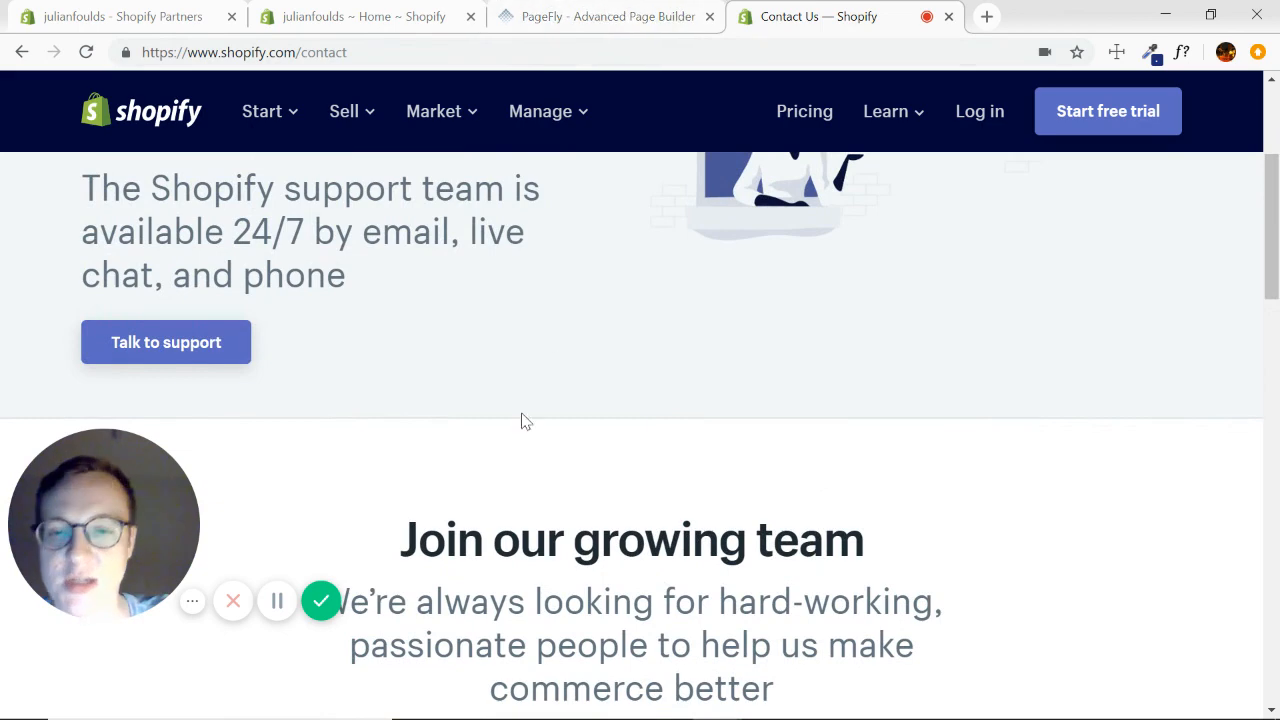
left_click(586, 16)
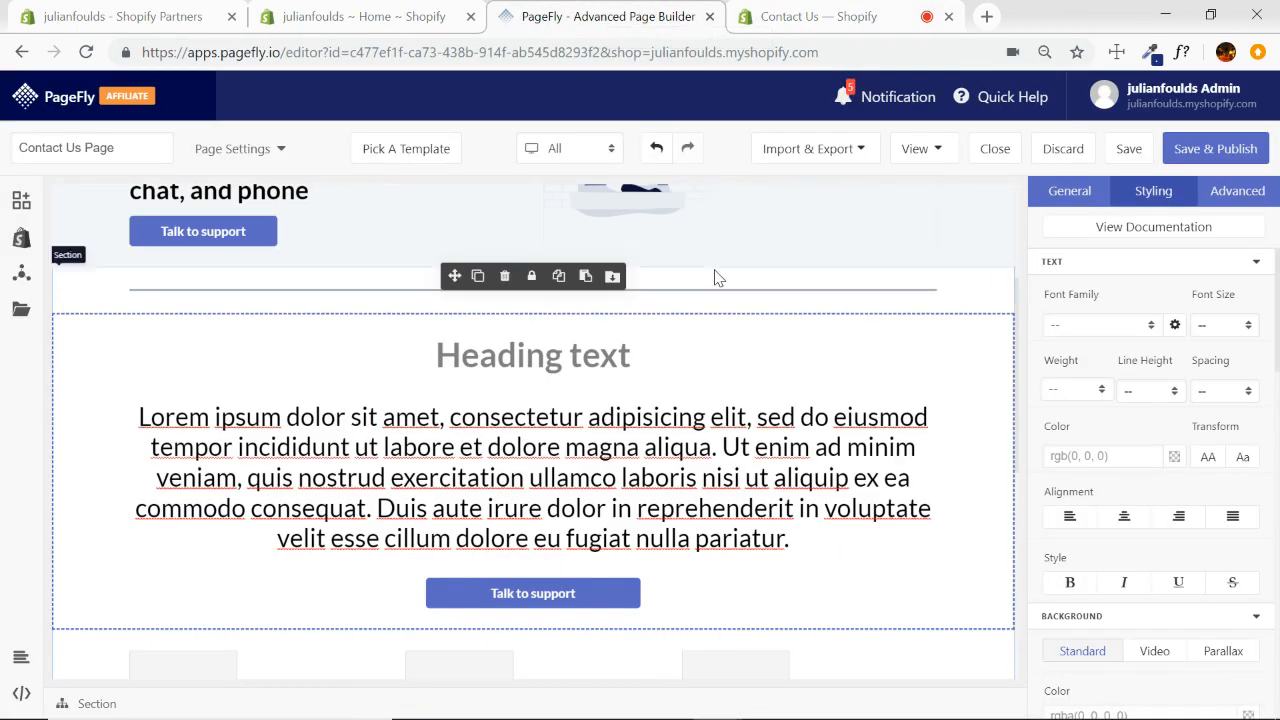
left_click(976, 302)
left_click(506, 233)
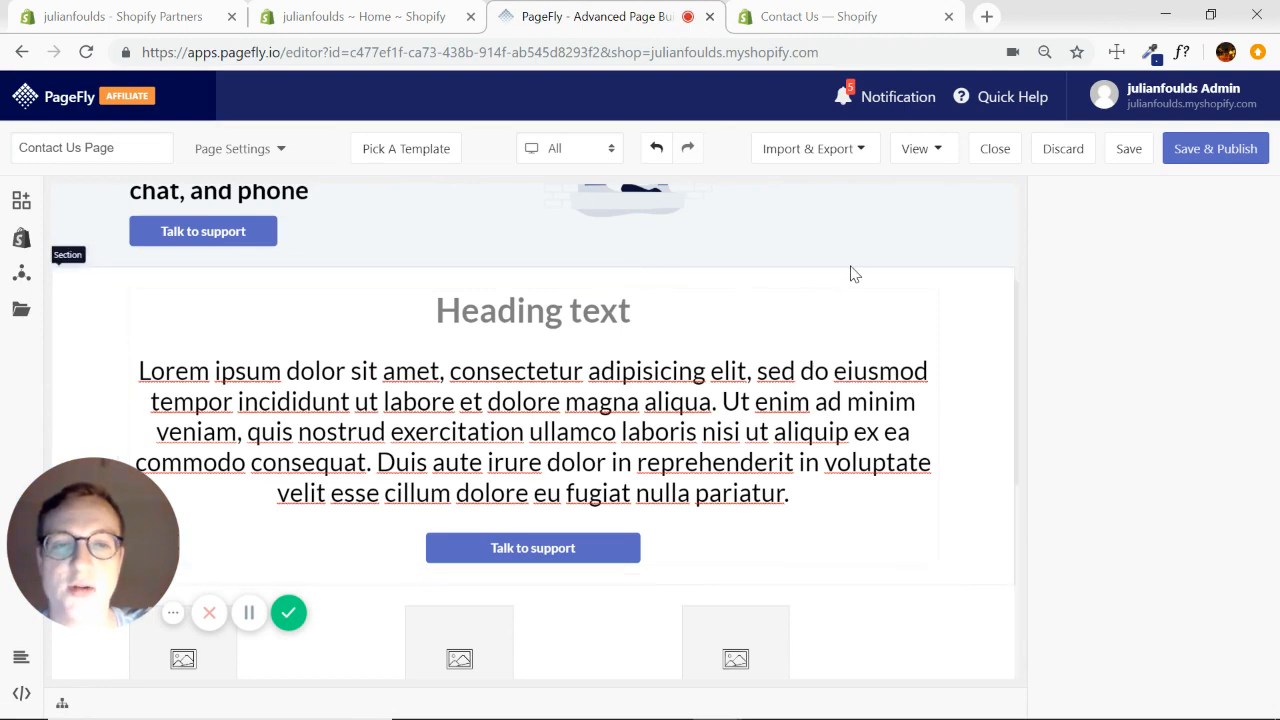
Step: Sample the background colour of the "Join our growing team" section on Shopify's contact page and return to the PageFly editor
left_click(965, 309)
left_click(823, 14)
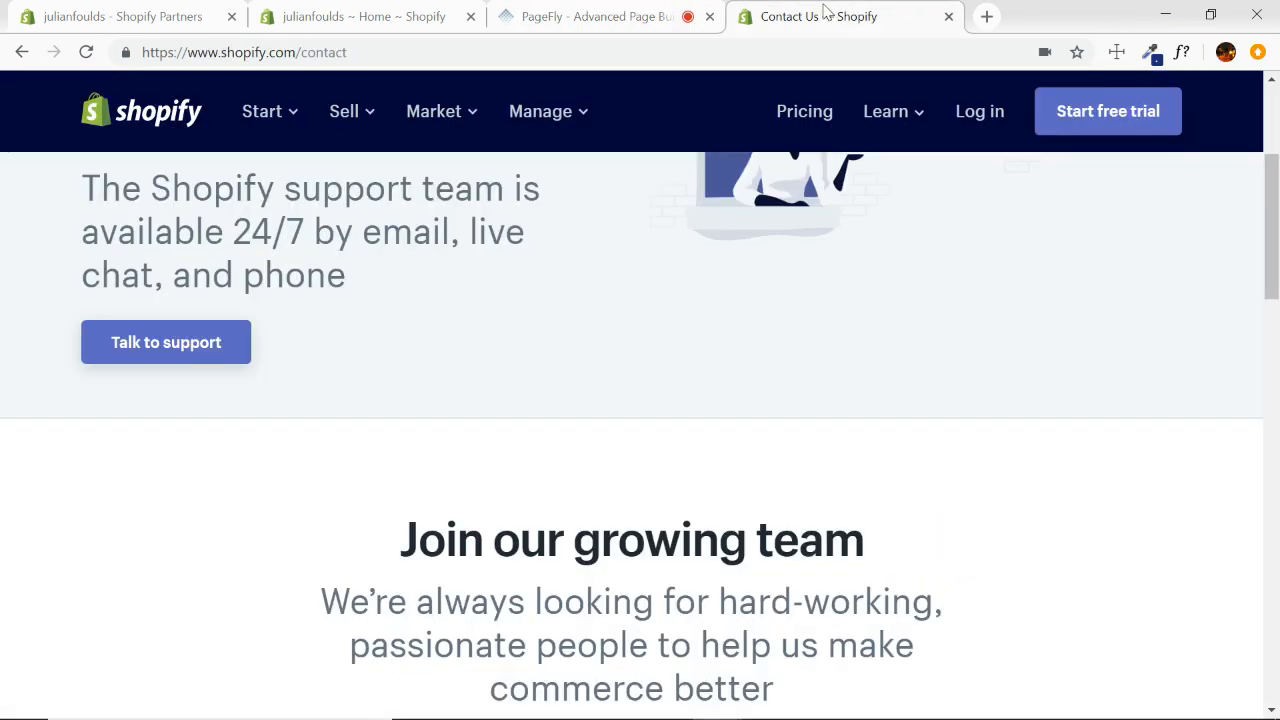
left_click(1152, 56)
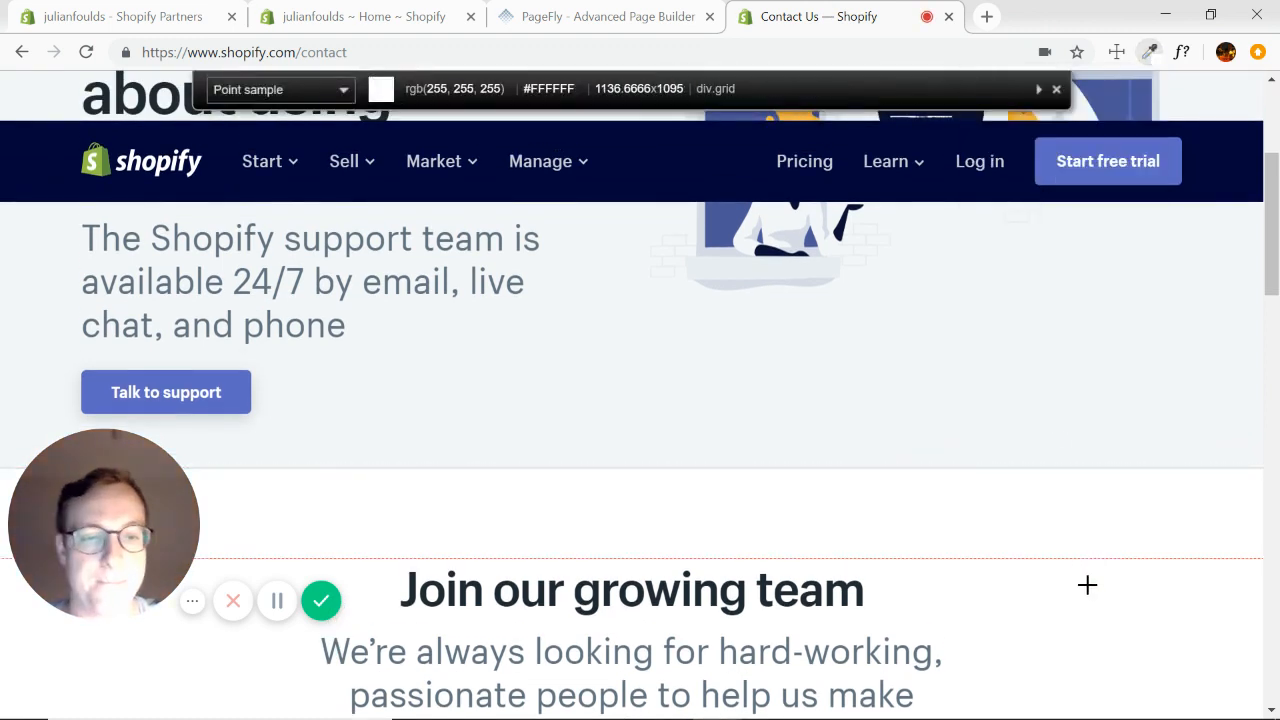
left_click(1105, 520)
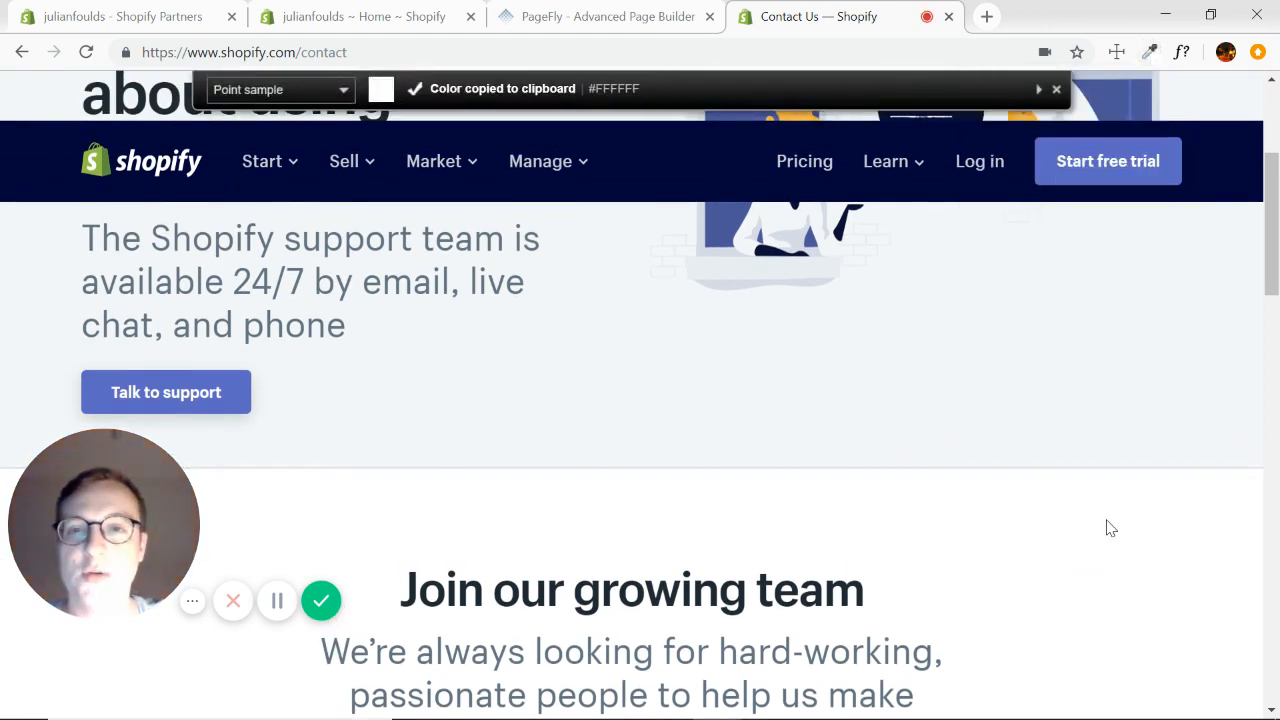
left_click(1057, 89)
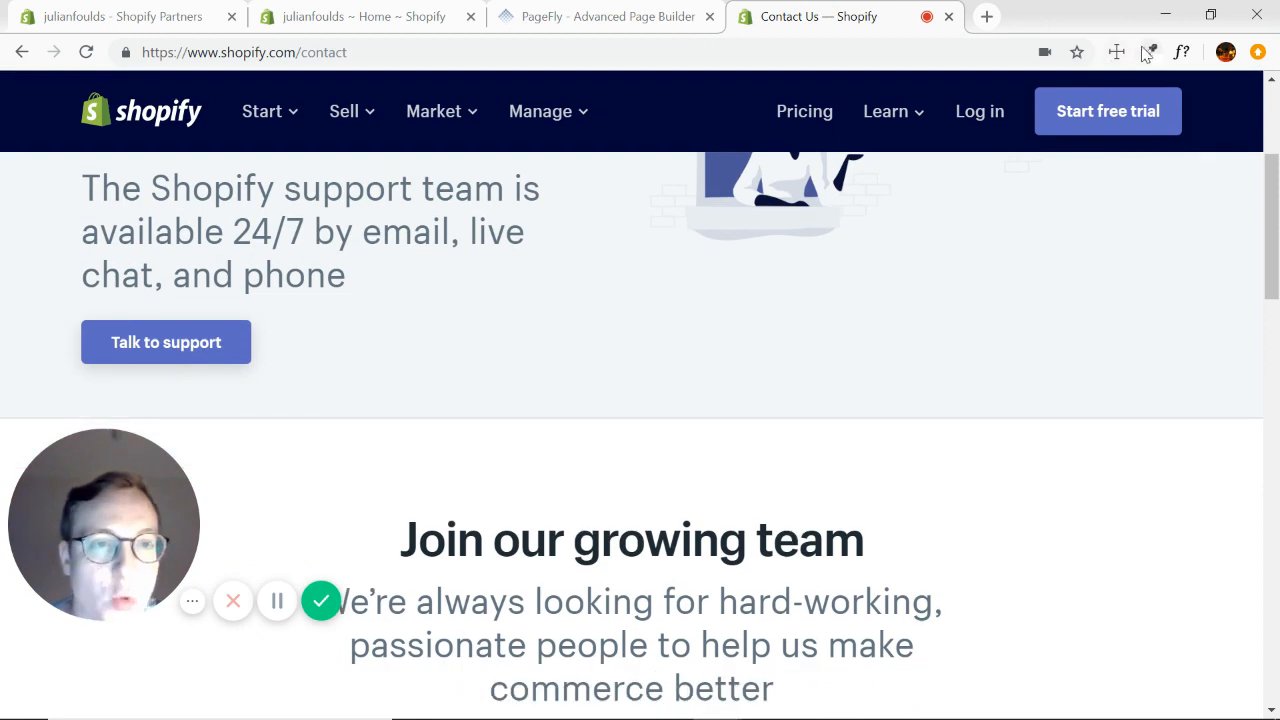
left_click(1150, 55)
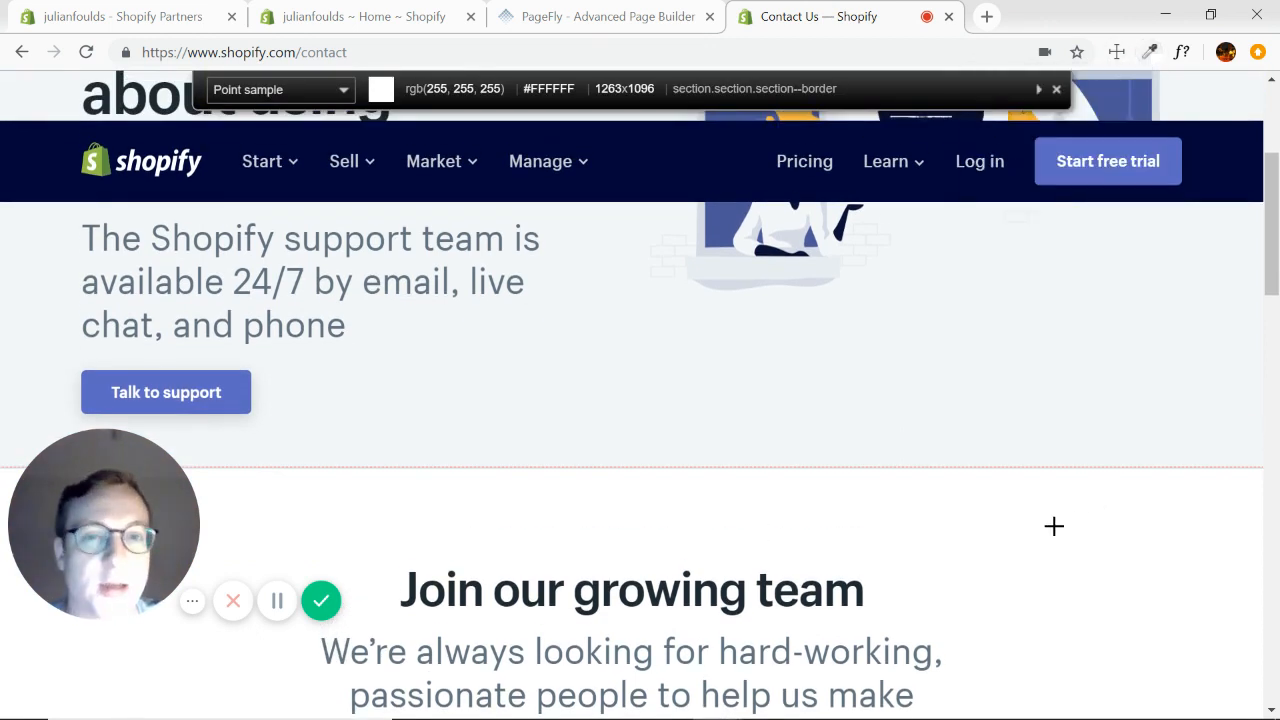
left_click(600, 18)
scroll(974, 357, "up", 3)
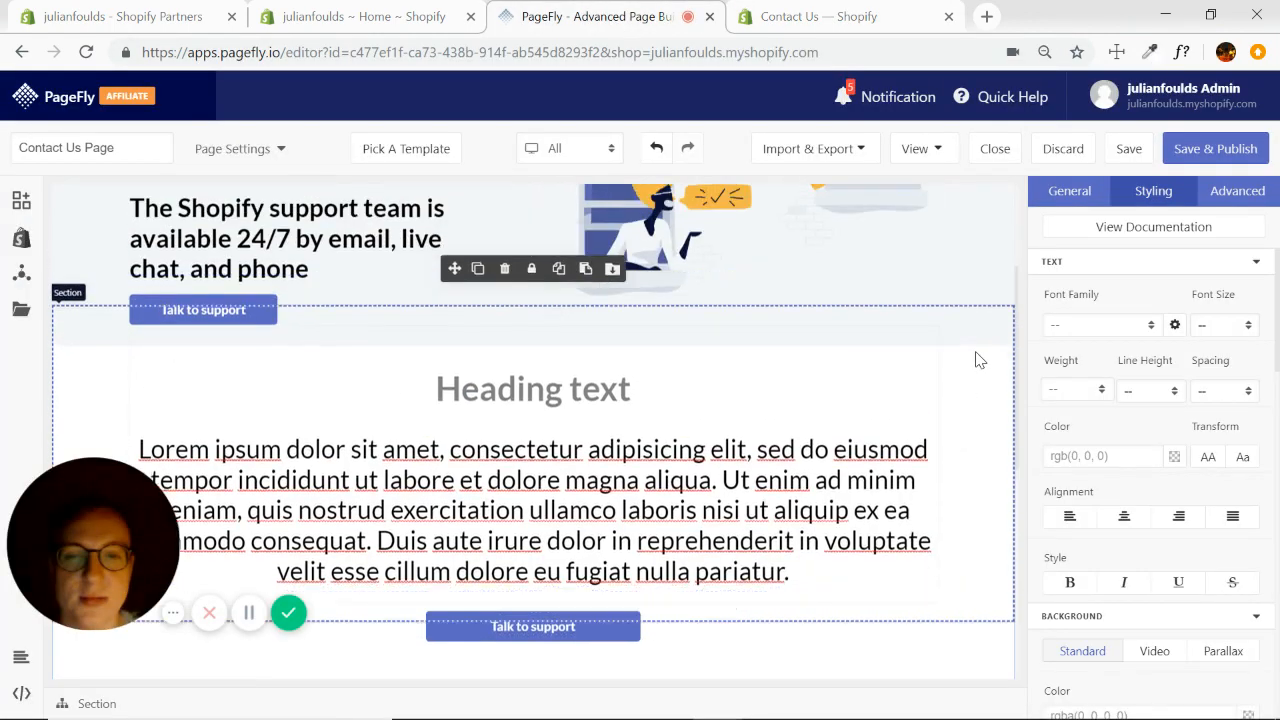
scroll(842, 374, "down", 1)
Step: Copy "Join our growing team" from Shopify's contact page into the text of the second section's heading in PageFly
left_click(850, 17)
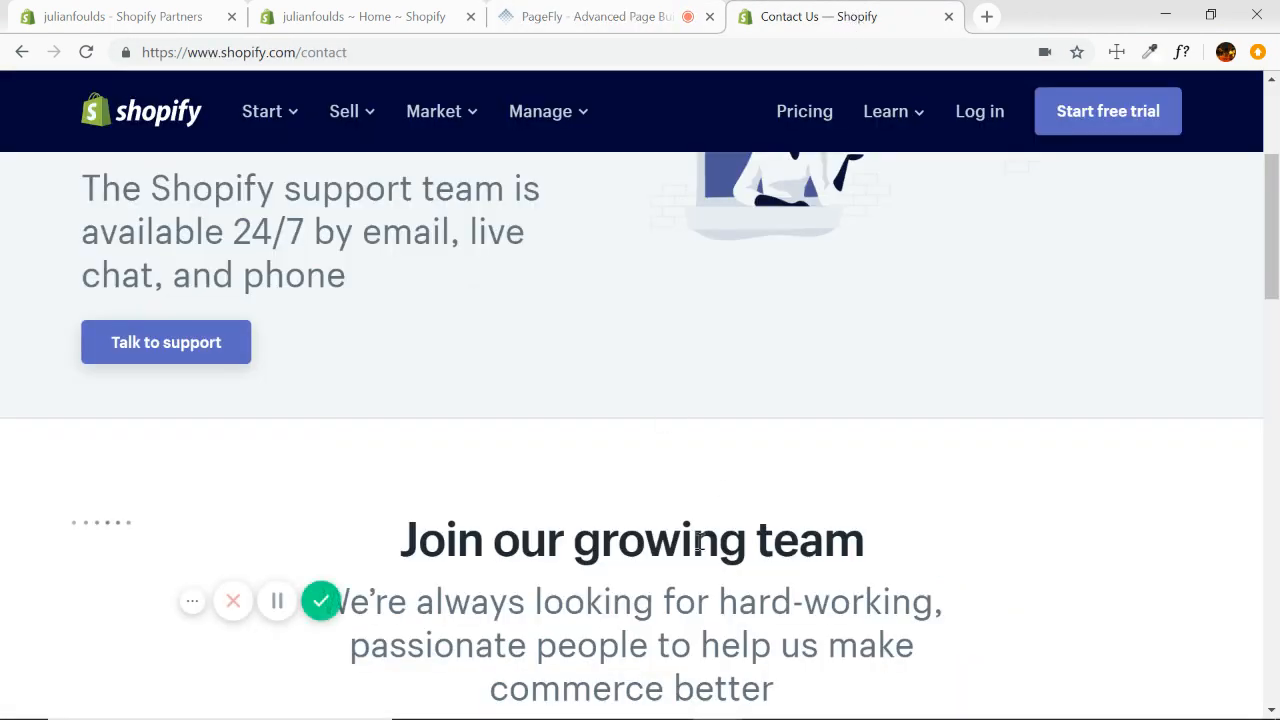
triple_click(700, 541)
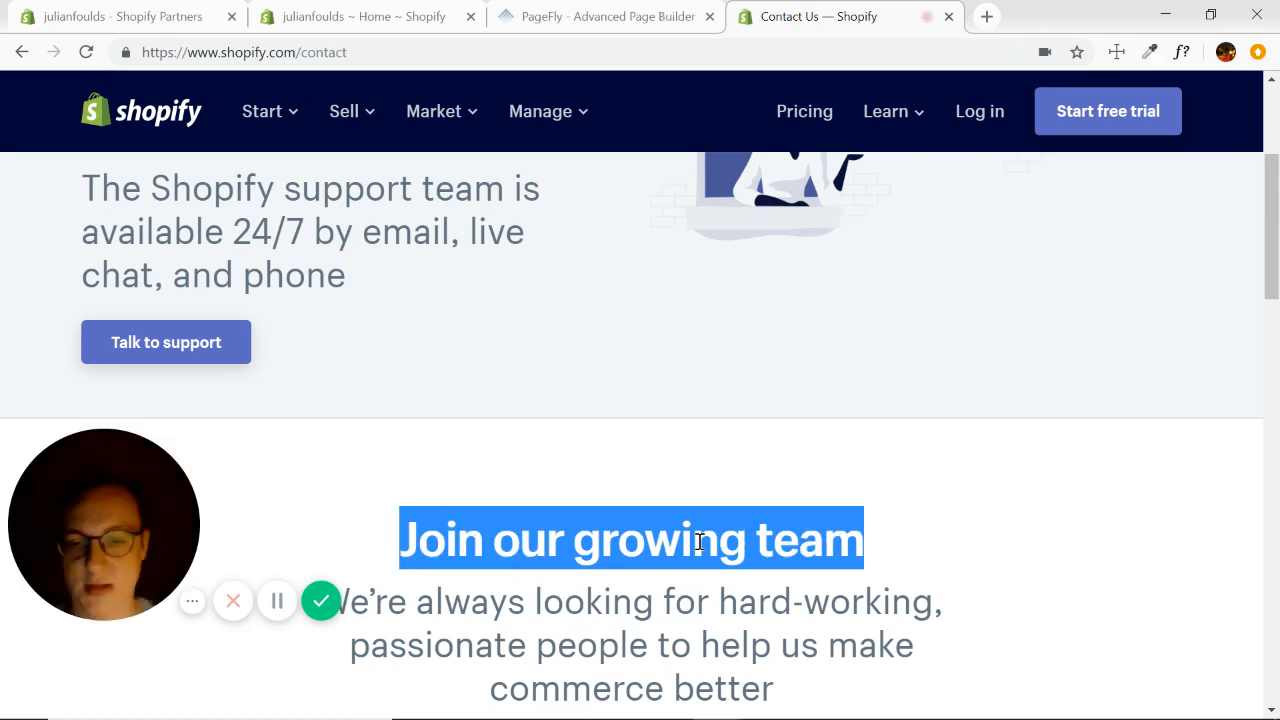
left_click(628, 17)
left_click(534, 389)
left_click(1085, 190)
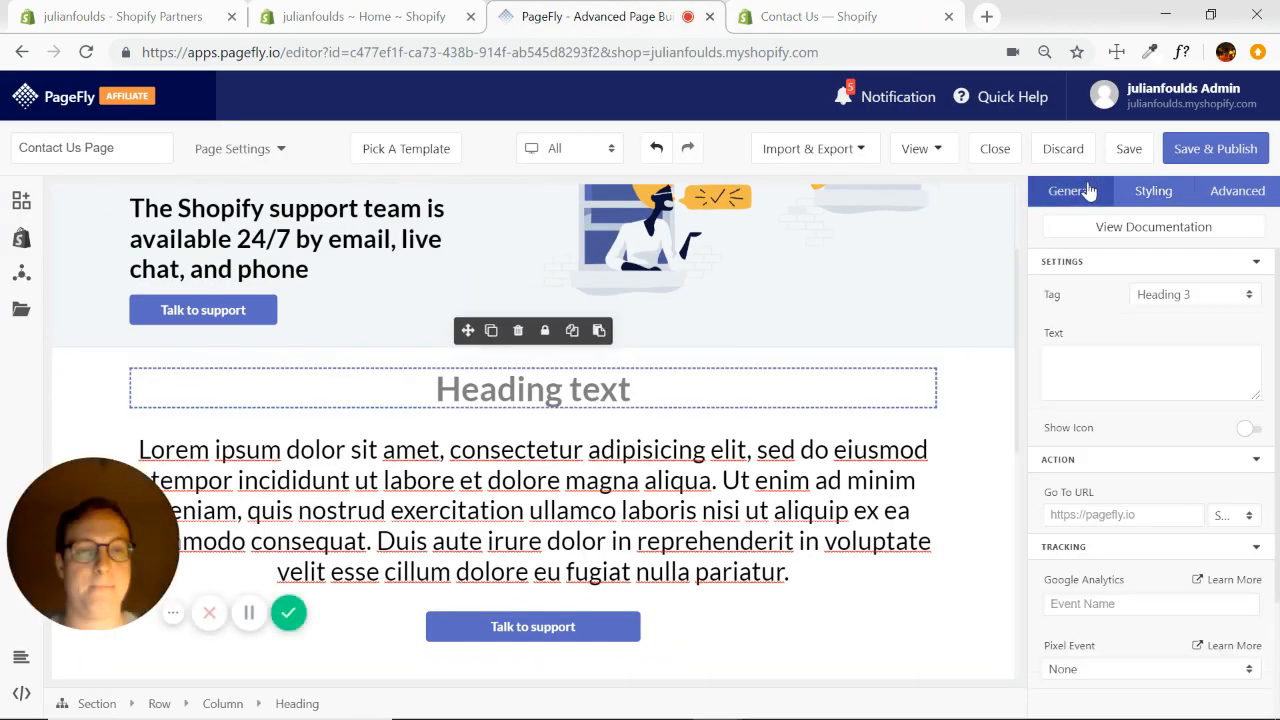
key("ctrl+v")
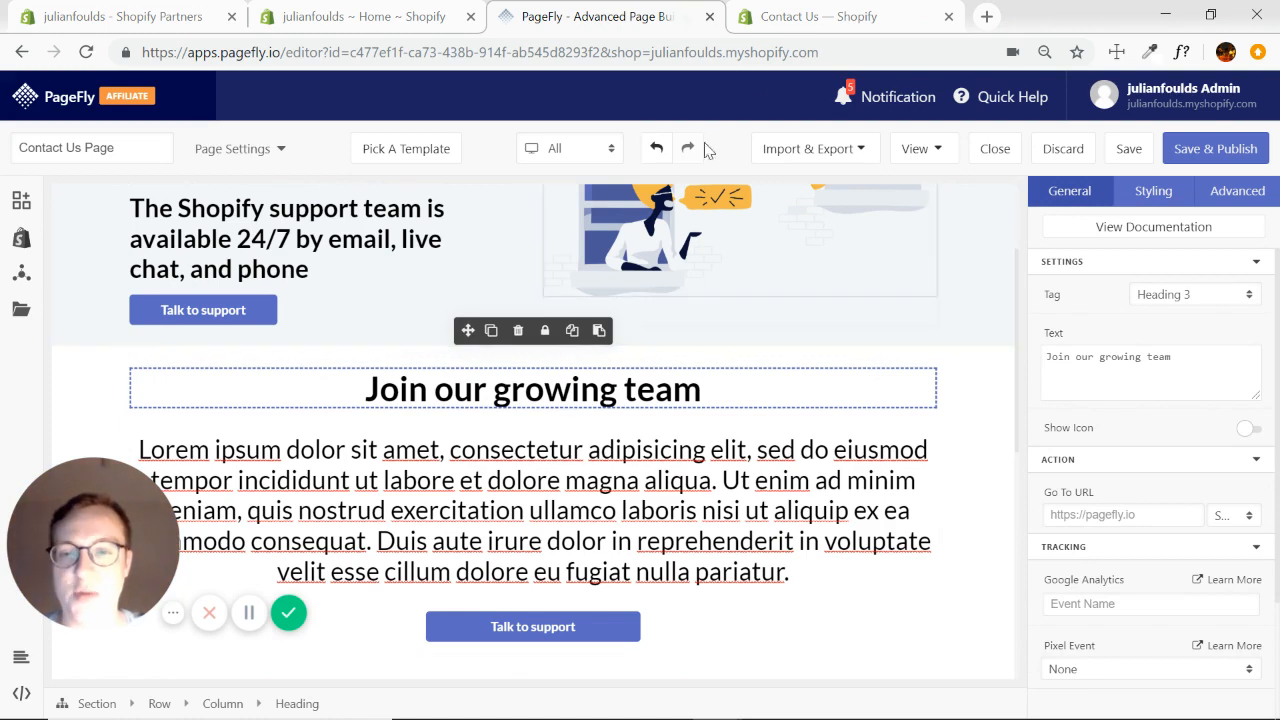
Step: Sample the colour #637381 from the hero's subheading on Shopify's contact page with the page colour picker
scroll(733, 195, "up", 2)
scroll(360, 372, "down", 1)
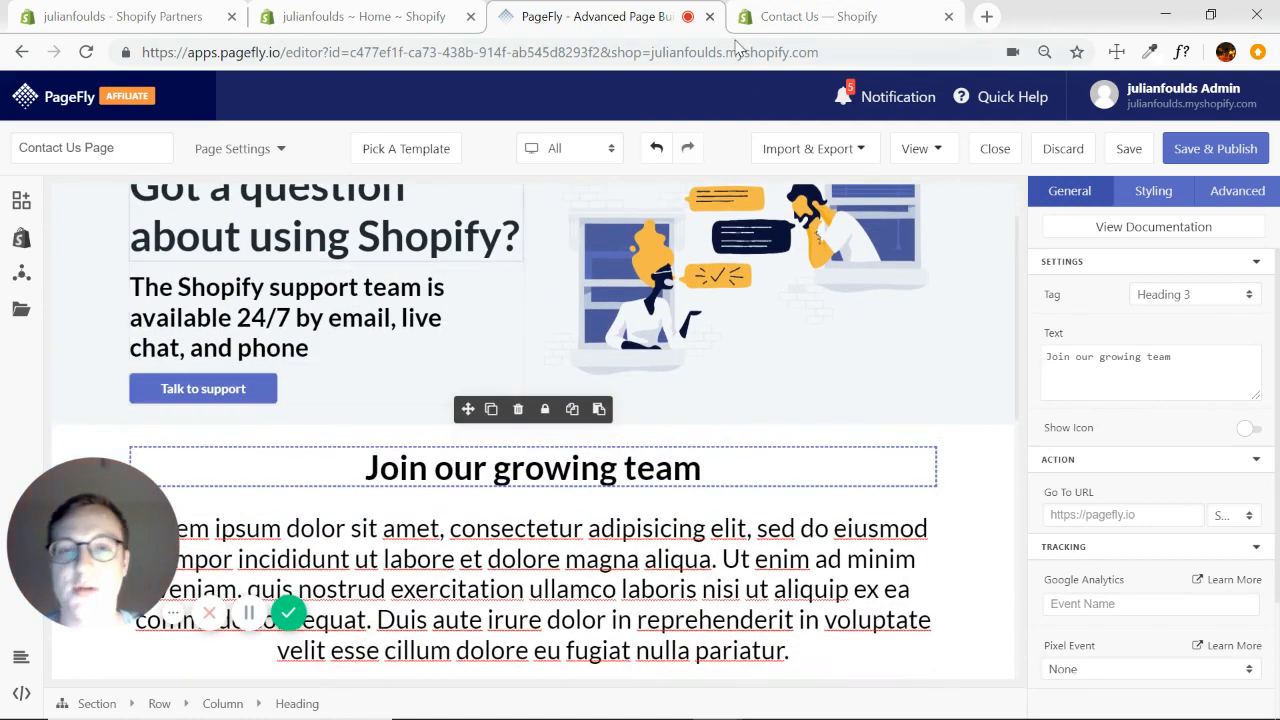
left_click(810, 20)
mouse_move(1075, 170)
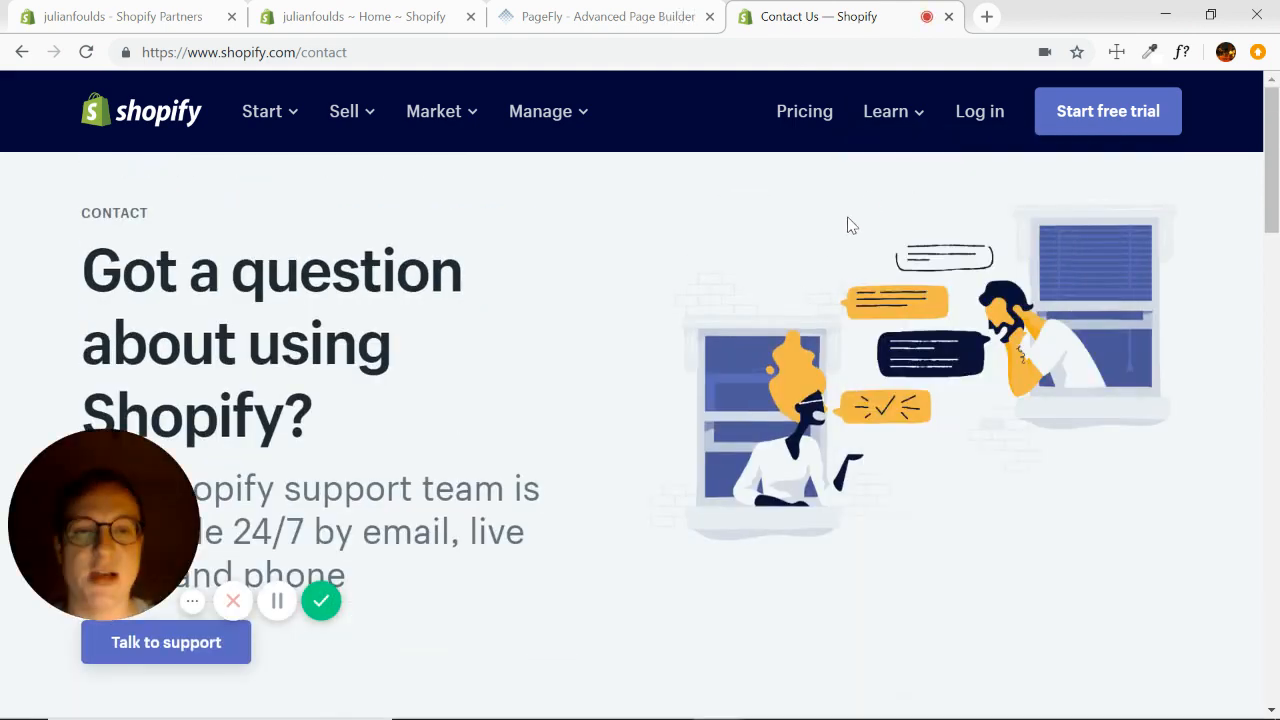
left_click(1150, 52)
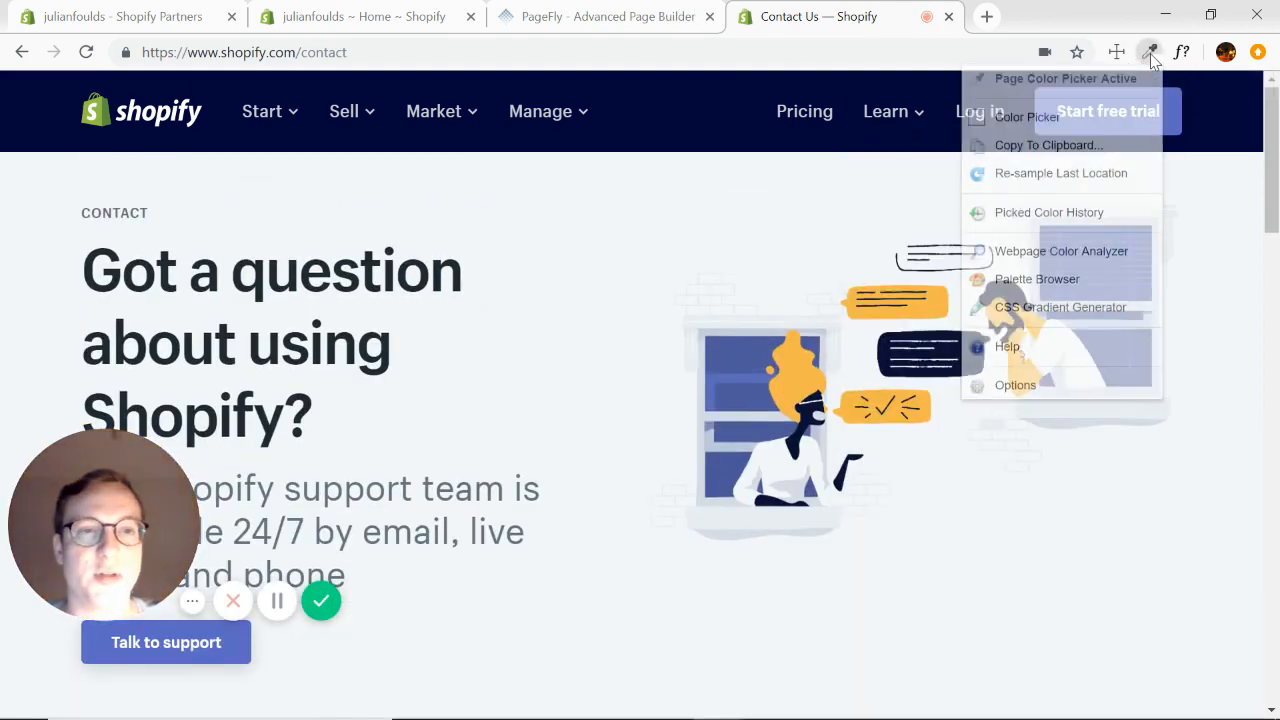
left_click(428, 538)
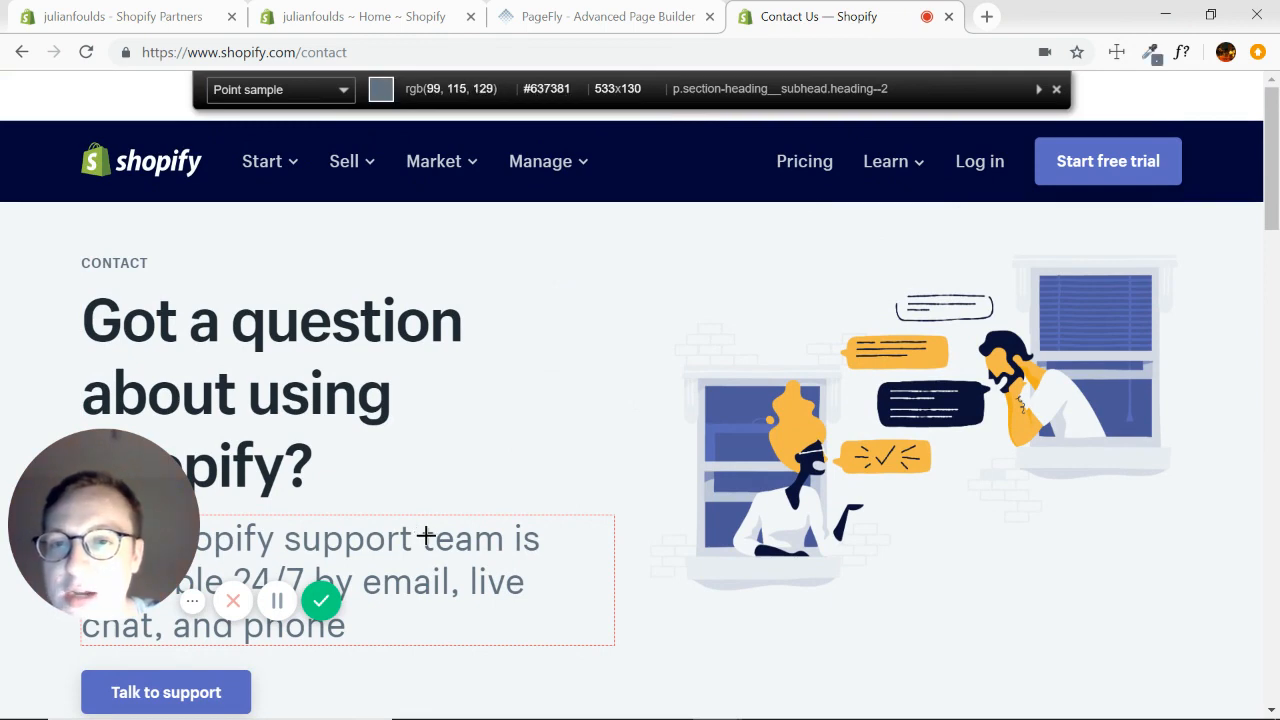
left_click(428, 538)
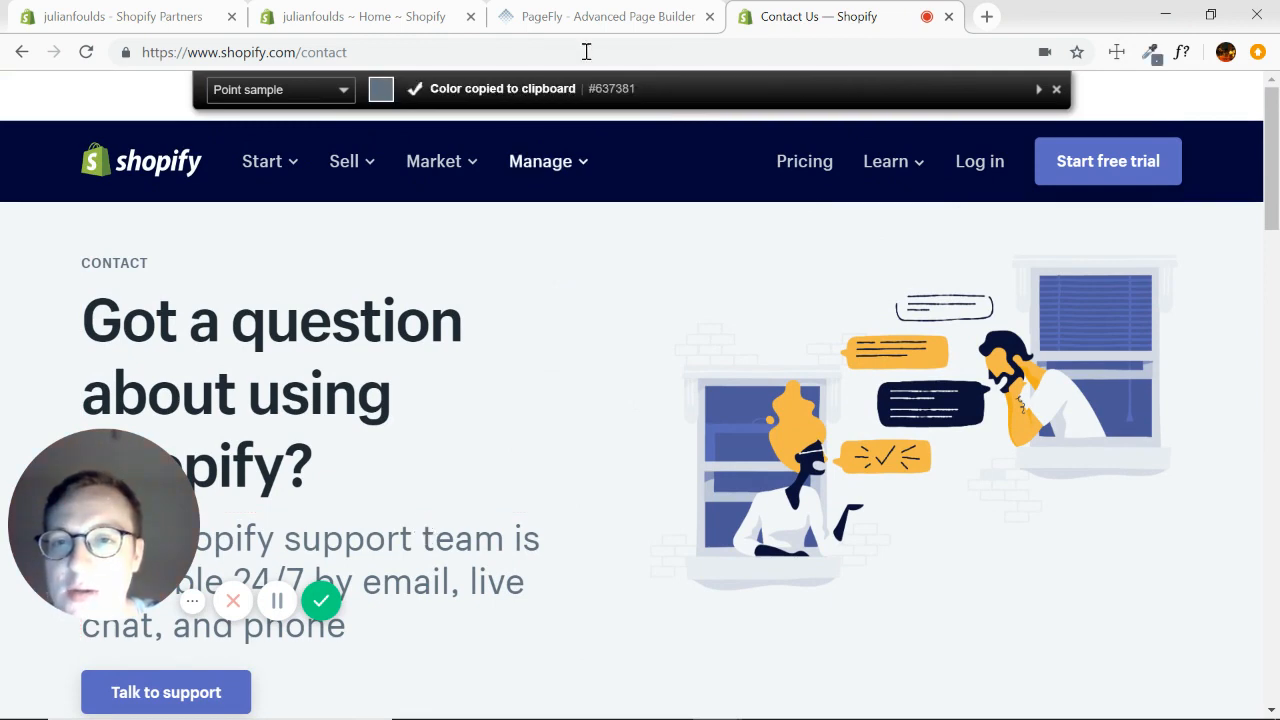
Step: Switch back to PageFly and set the text colour of the hero's subheading to #637381
left_click(590, 16)
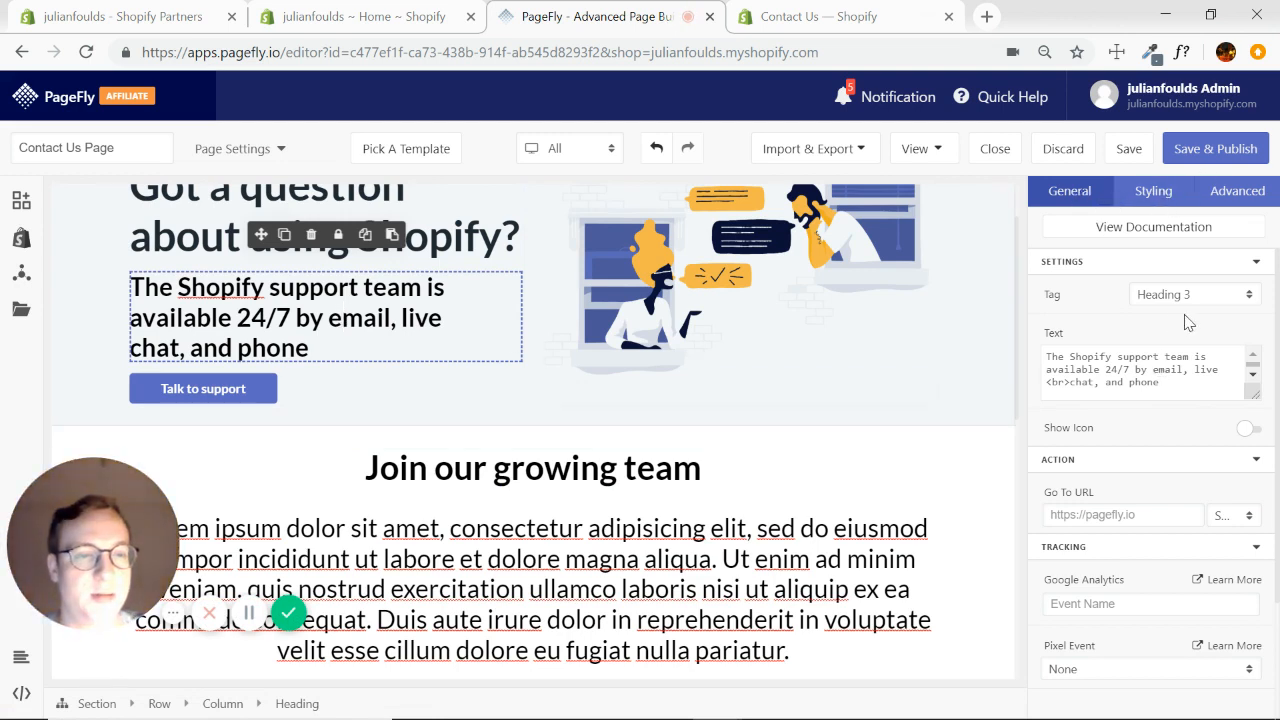
left_click(1153, 191)
left_click(1122, 455)
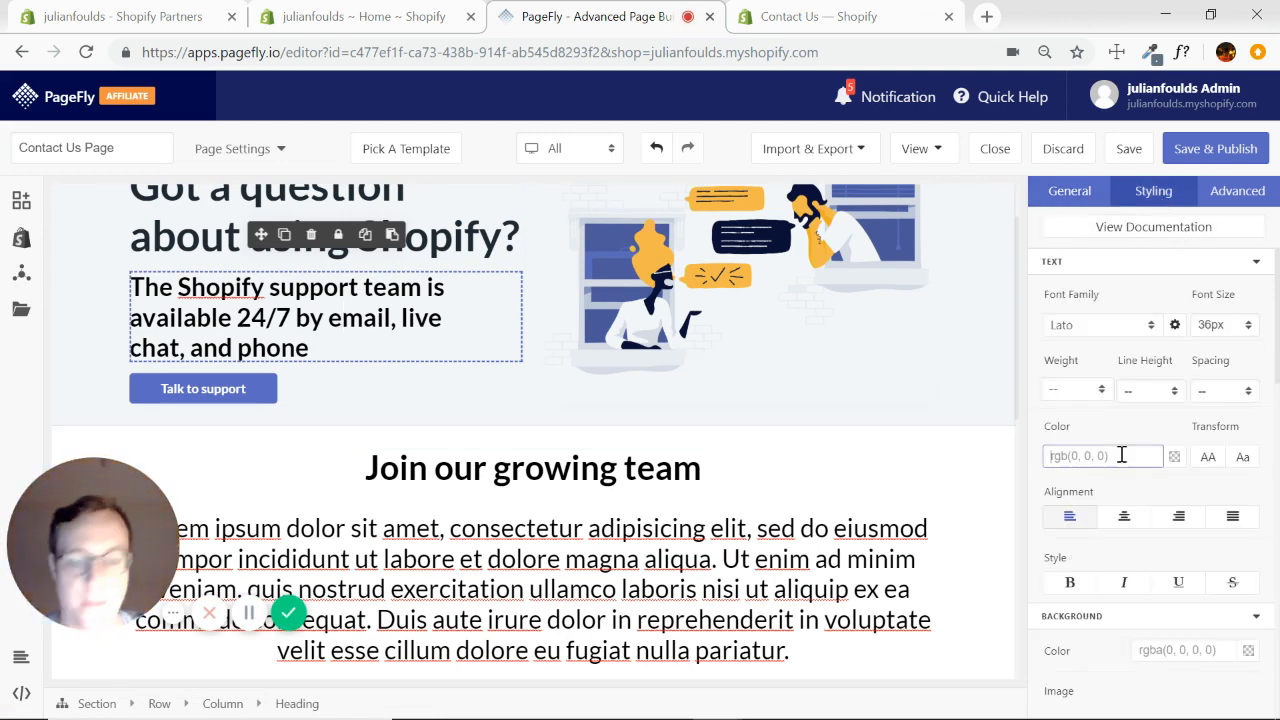
key("ctrl+v")
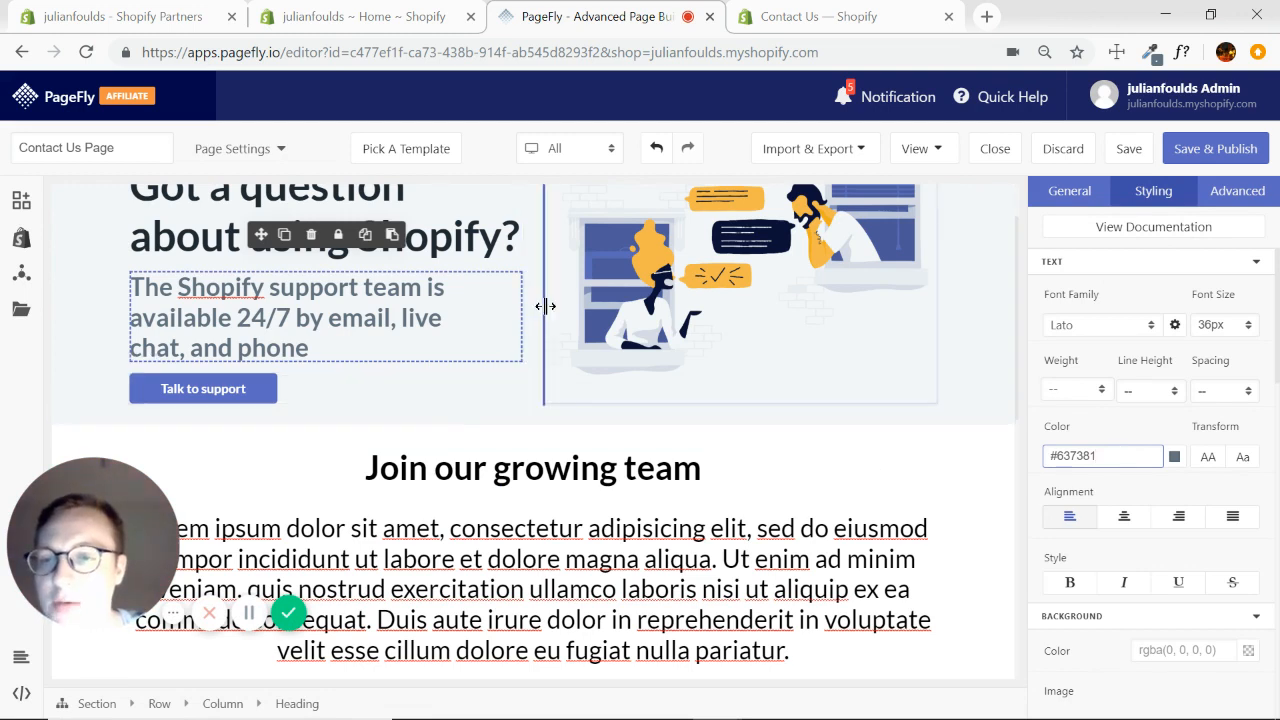
Step: Copy the subheading "We're always looking for hard-working, passionate people to help us make commerce better" from Shopify's contact page
scroll(531, 334, "down", 1)
scroll(590, 330, "down", 1)
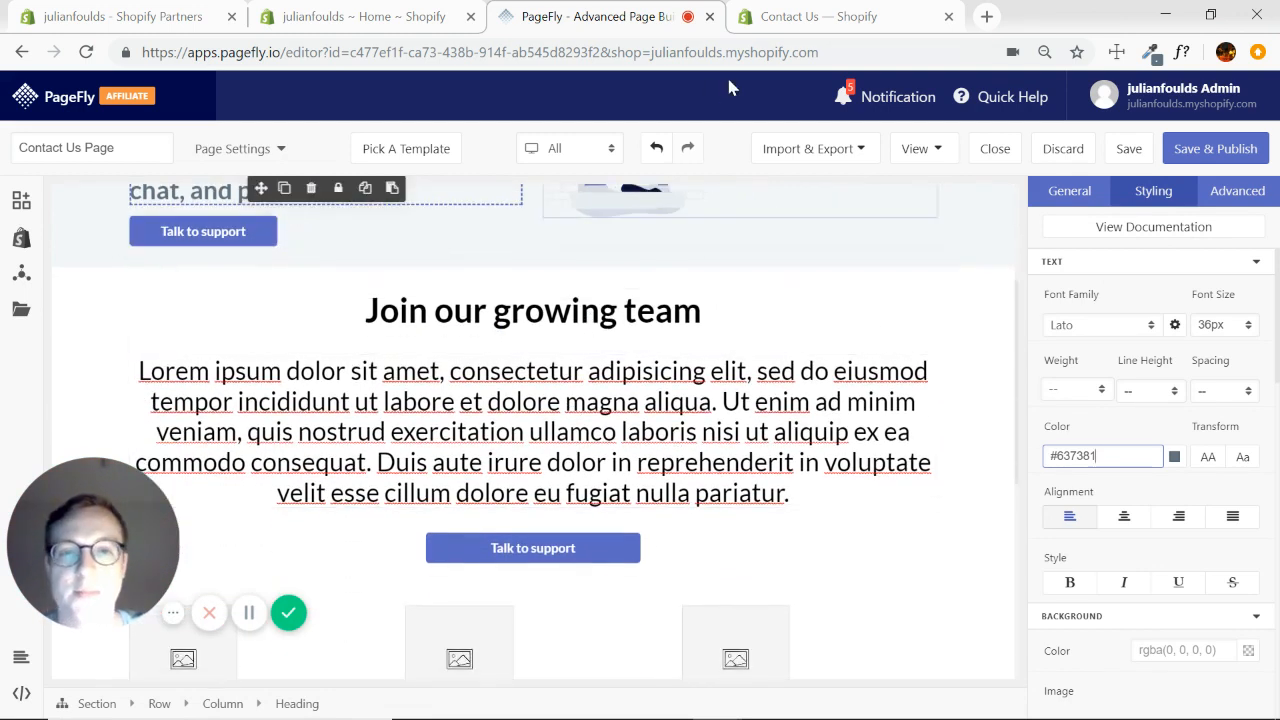
left_click(805, 18)
scroll(731, 363, "down", 6)
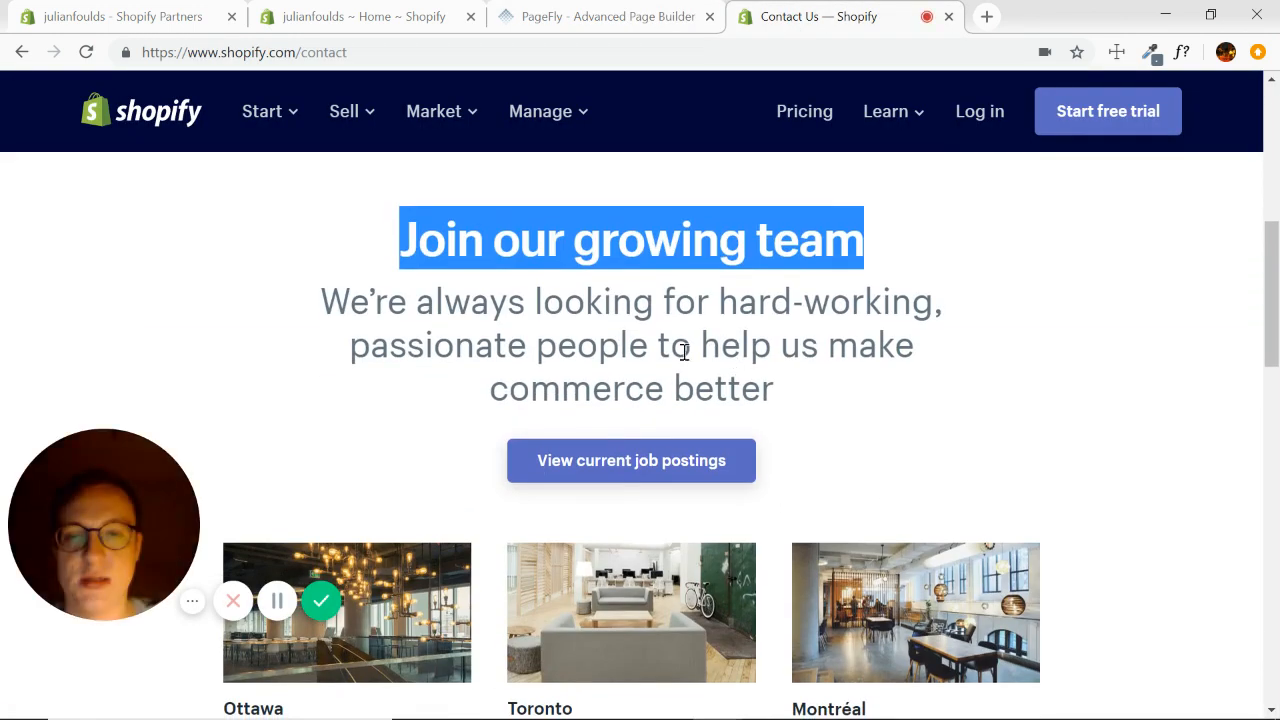
left_click_drag(780, 400, 305, 307)
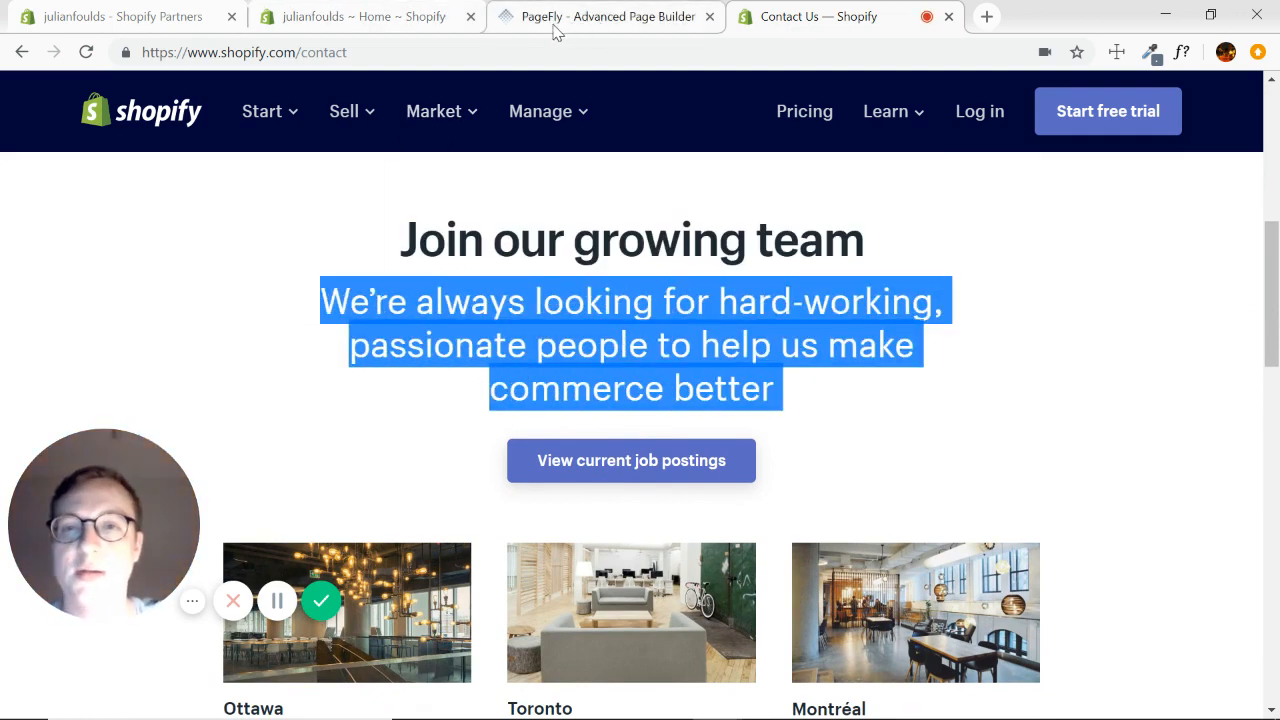
Step: Switch back to PageFly and replace the placeholder paragraph under "Join our growing team" with the copied subheading
left_click(598, 16)
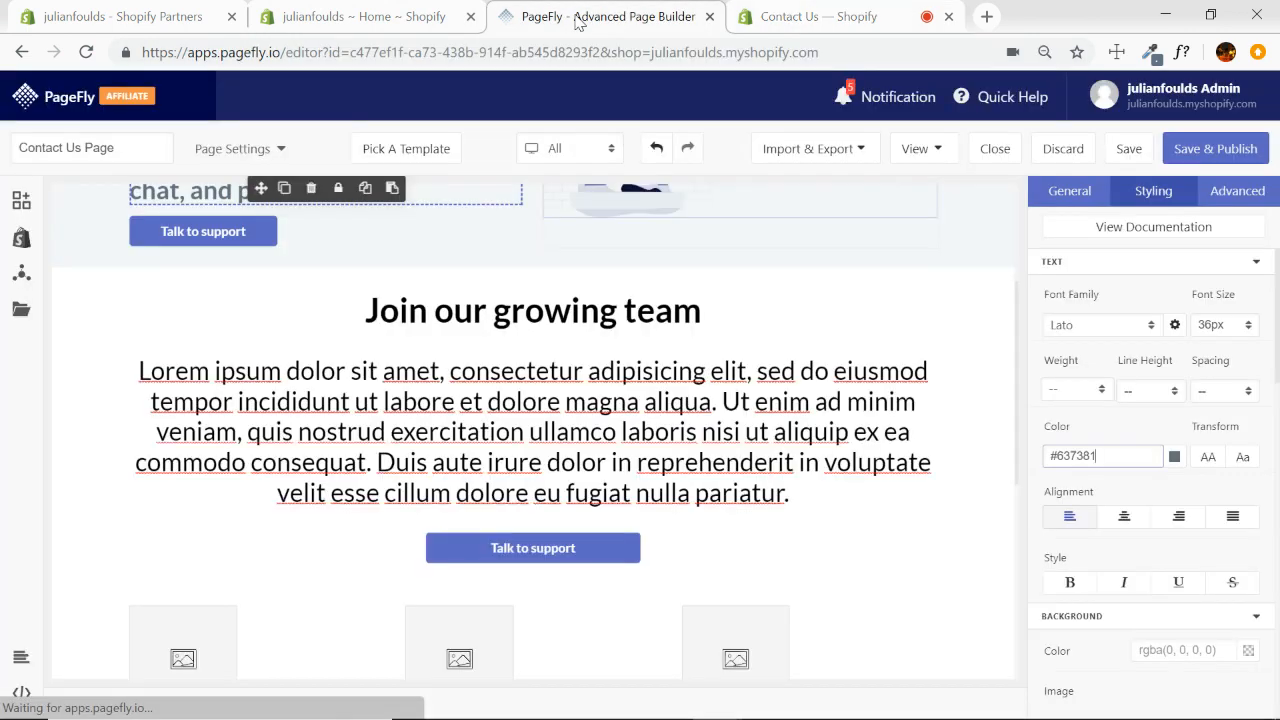
left_click(607, 436)
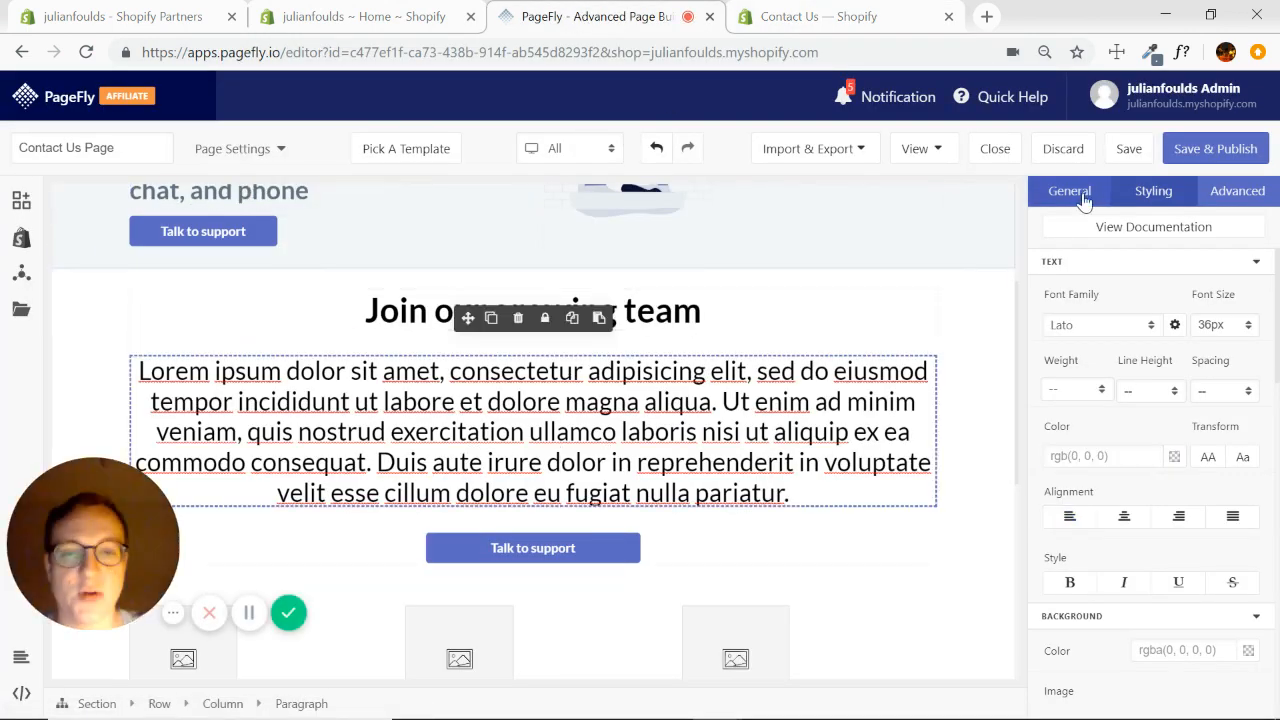
left_click(1069, 191)
triple_click(1120, 422)
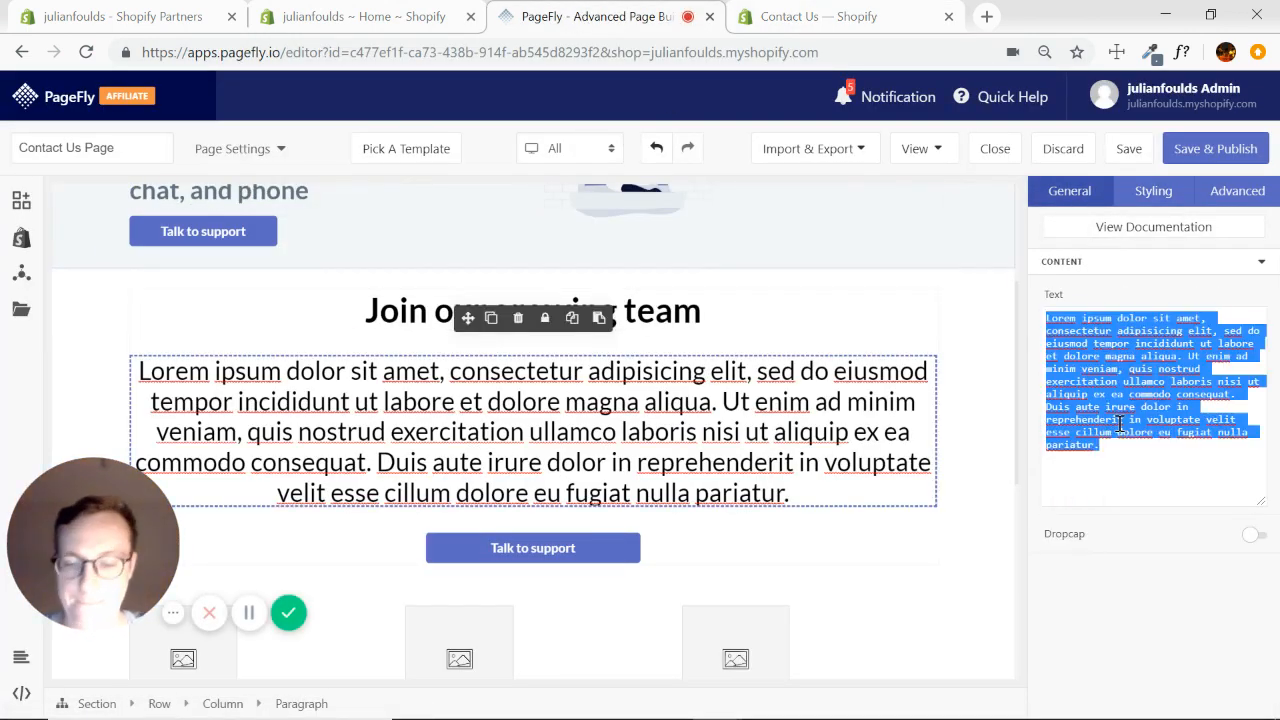
key("ctrl+v")
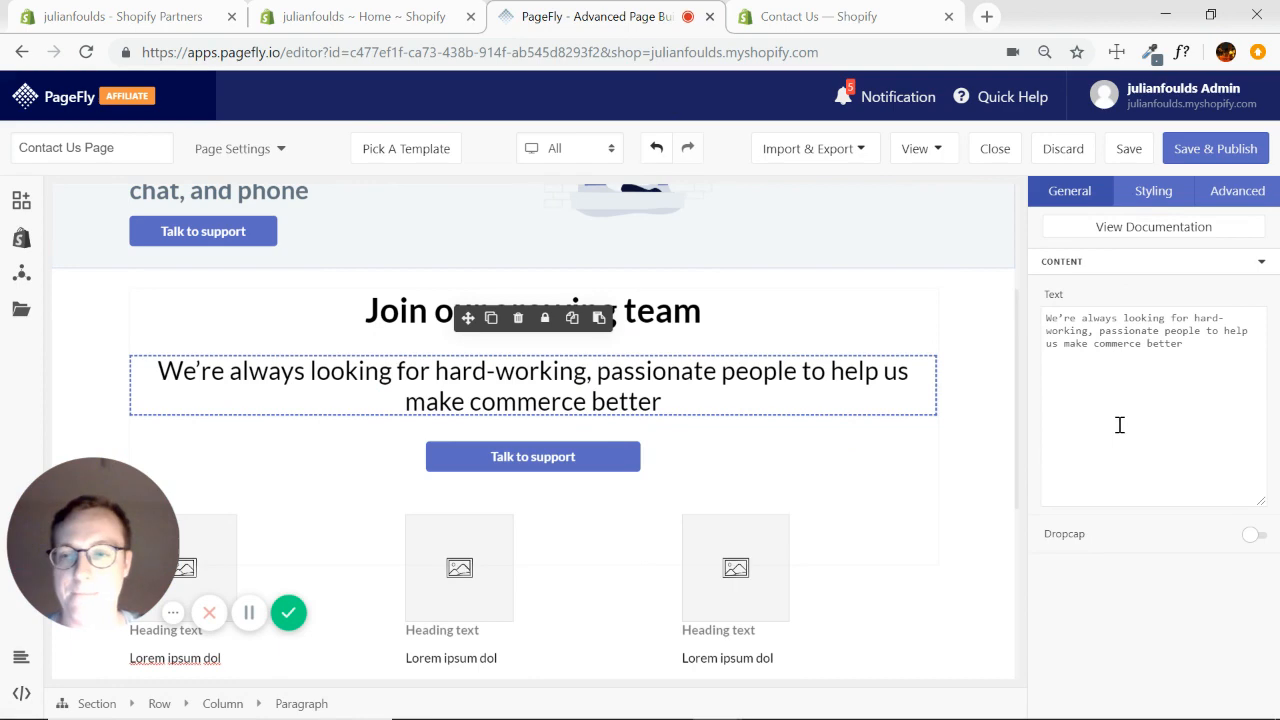
Step: Match the line breaks on Shopify's page by breaking the paragraph after "hard-working," and after "make"
left_click(840, 20)
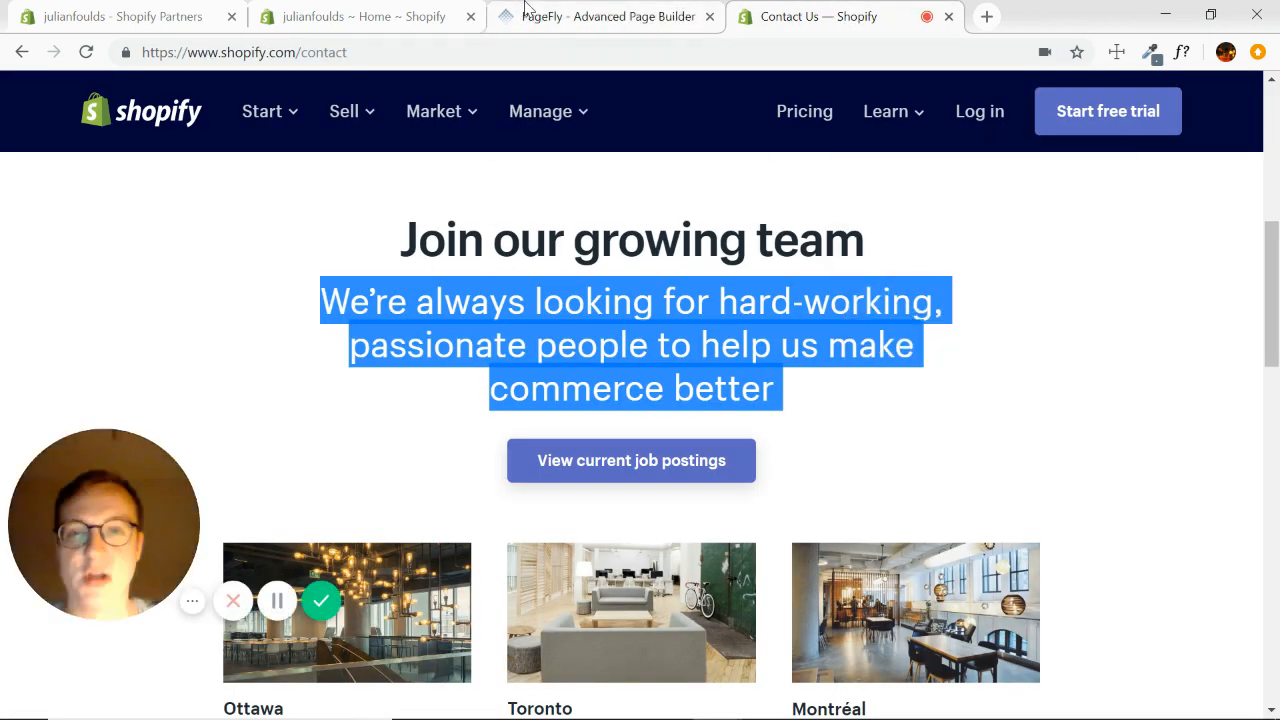
left_click(575, 16)
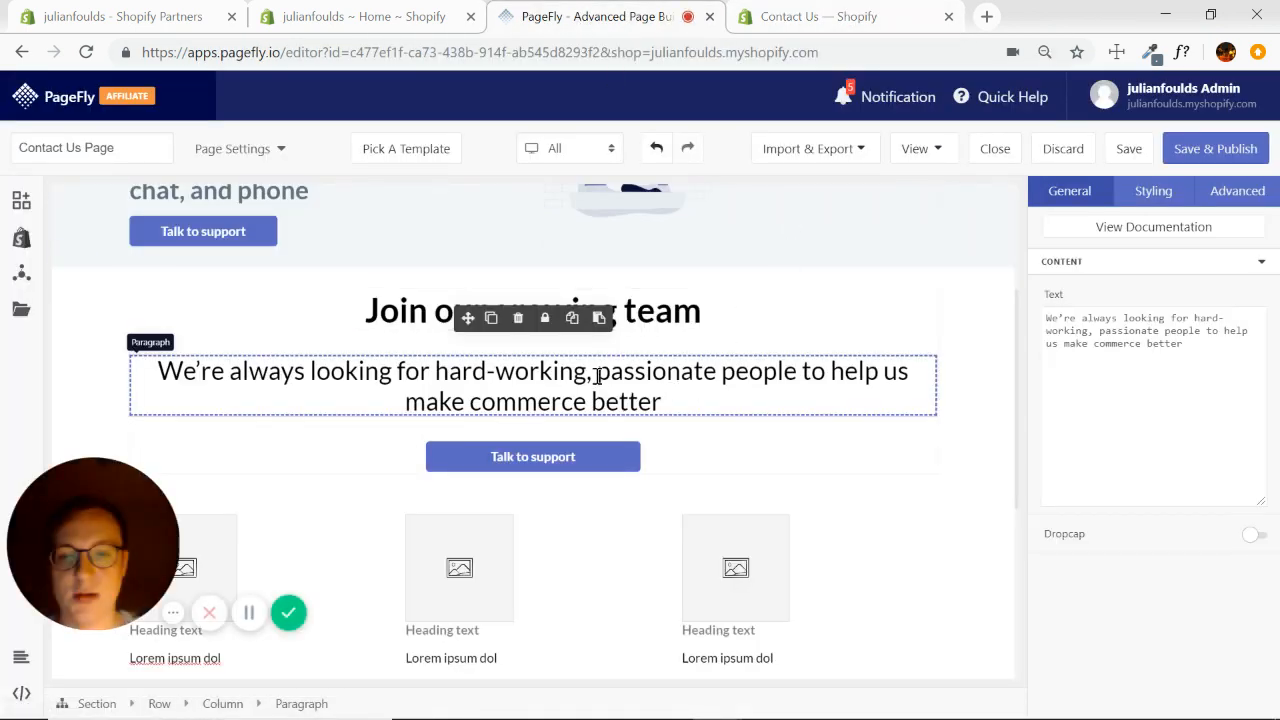
key("Return")
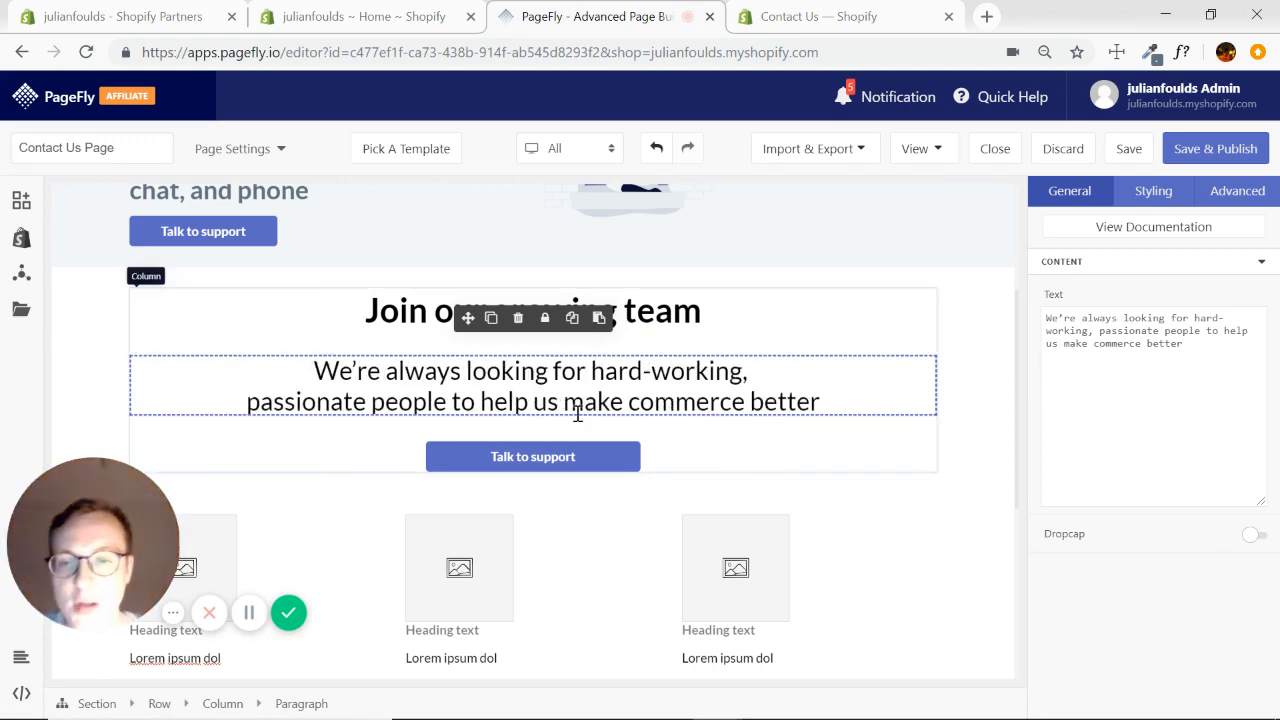
left_click(631, 401)
key("Return")
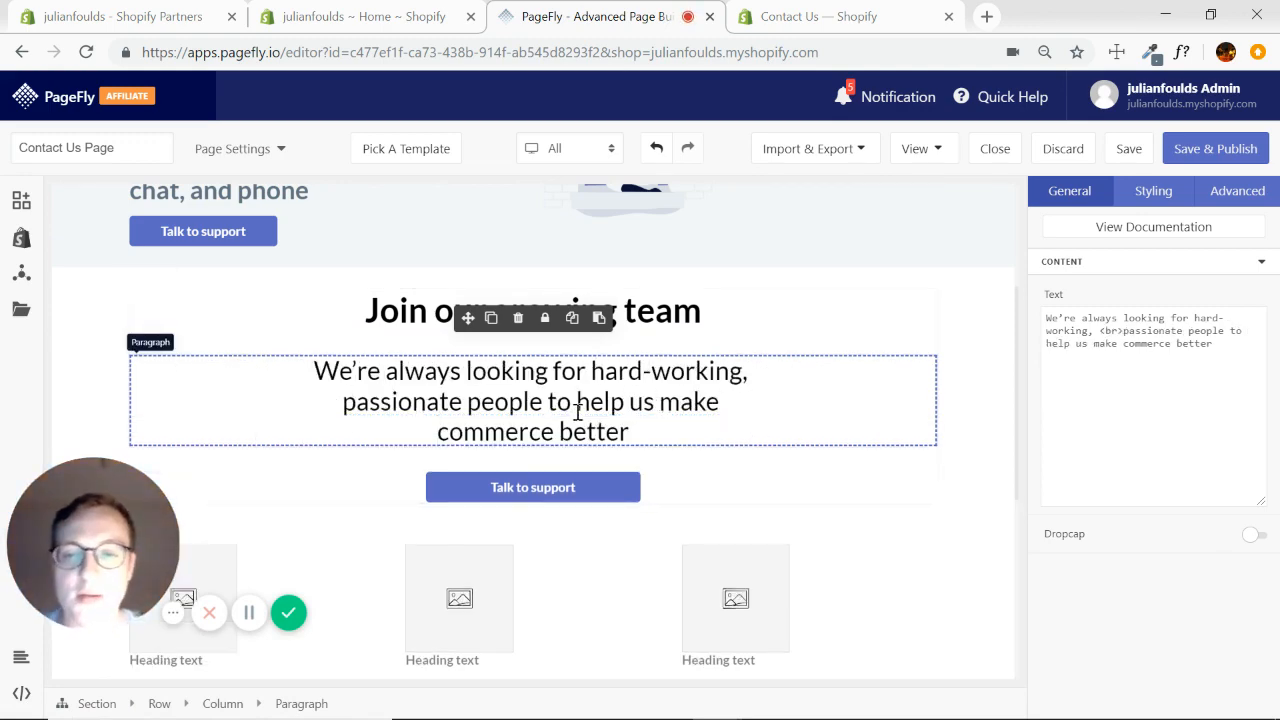
Step: Copy the text colour value #637381 from the hero's subheading
scroll(630, 420, "up", 3)
left_click(334, 417)
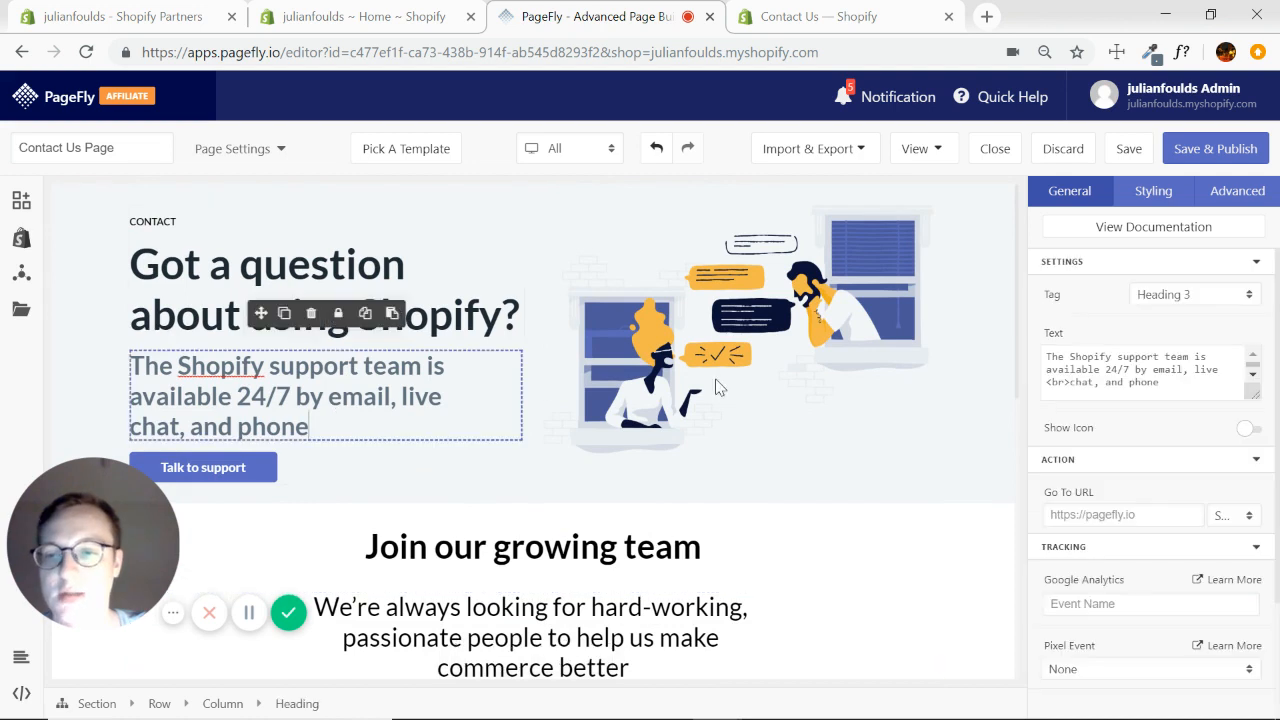
left_click(1153, 190)
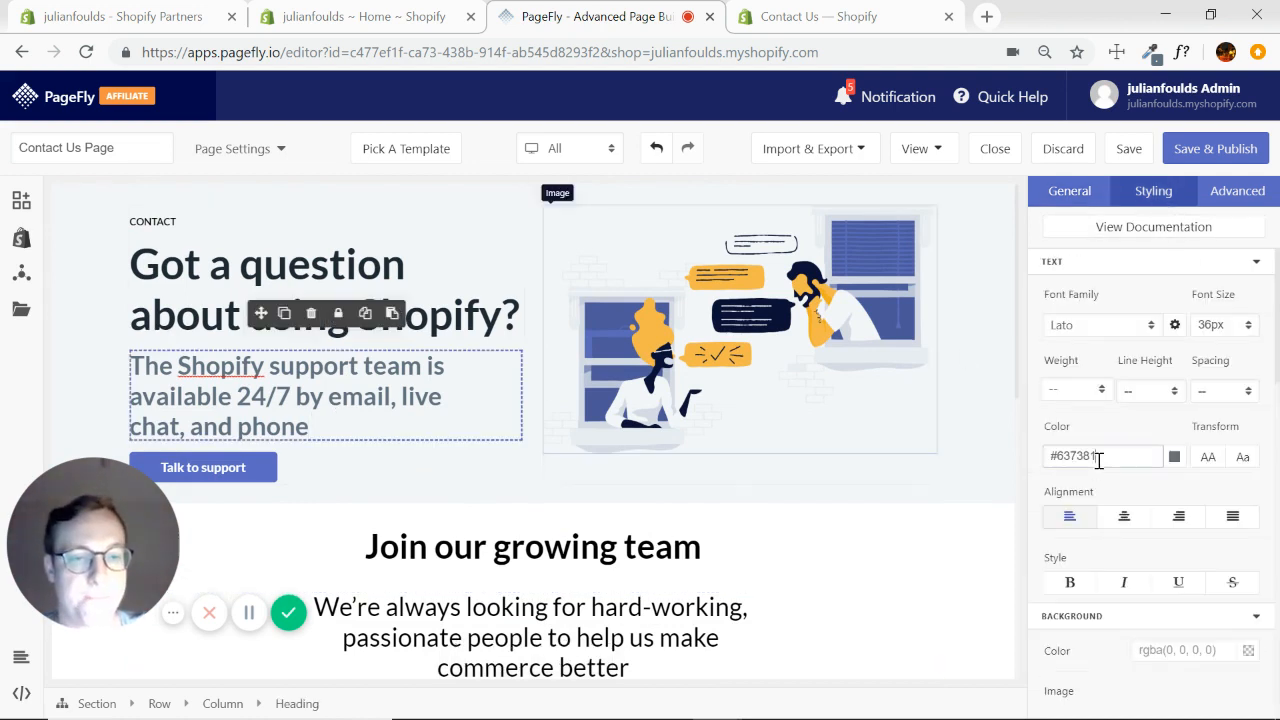
triple_click(1097, 457)
key("ctrl+c")
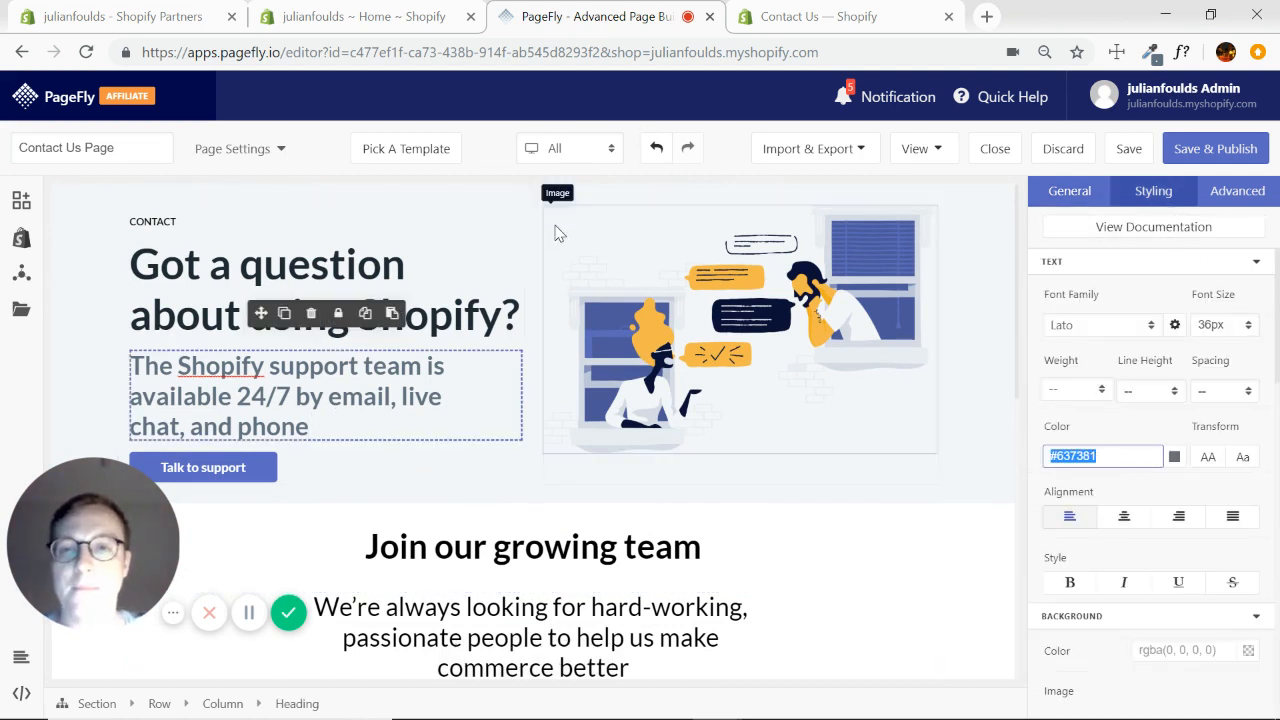
Step: Set the text colour of the paragraph under "Join our growing team" to #637381
scroll(781, 480, "down", 1)
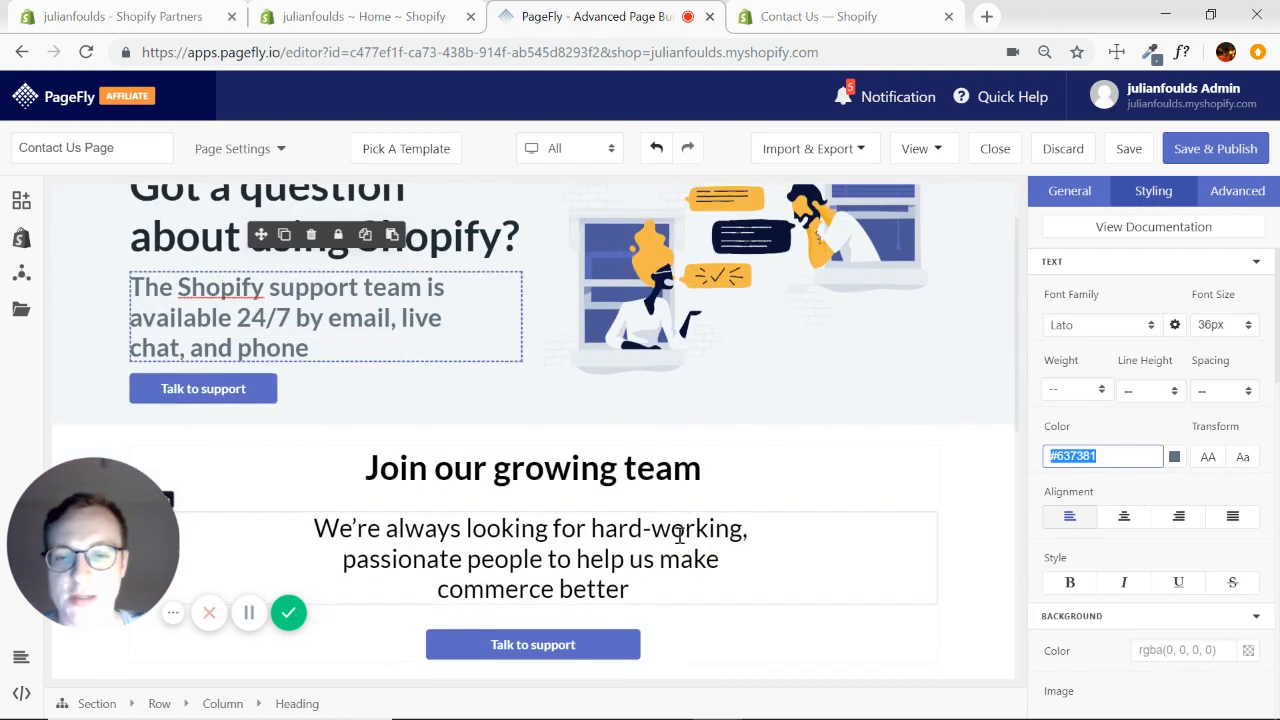
left_click(656, 557)
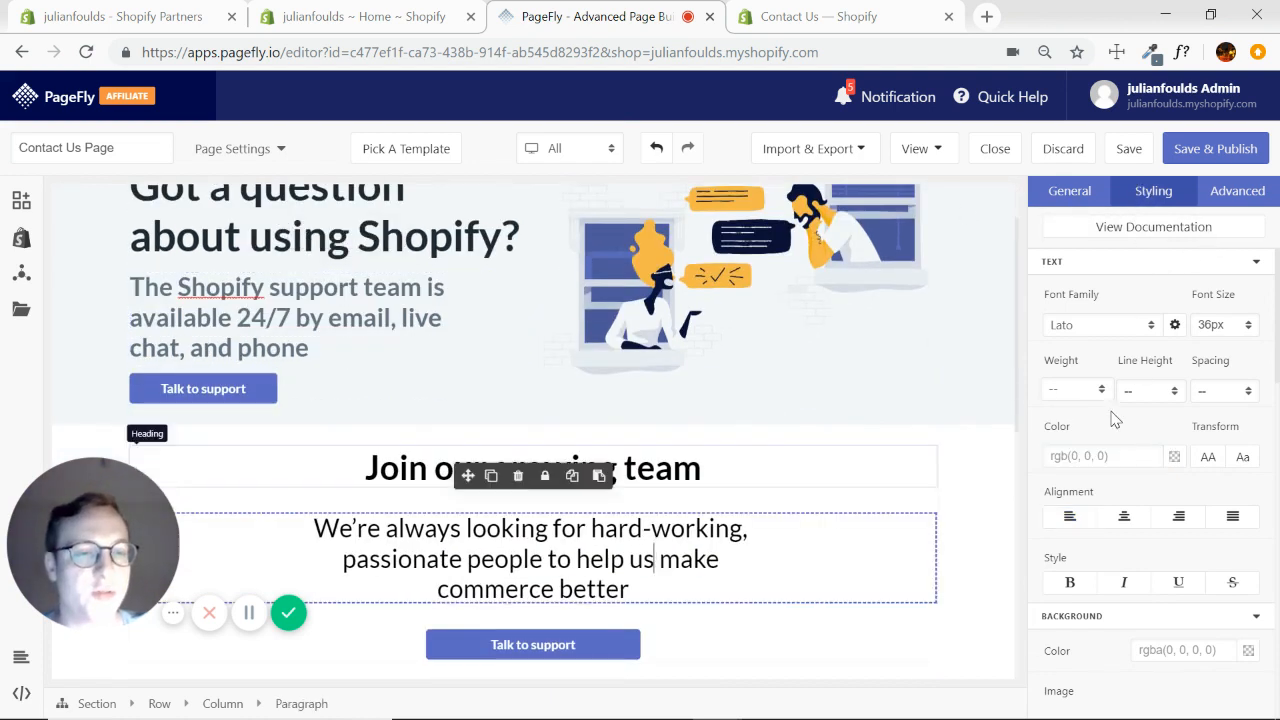
key("ctrl+v")
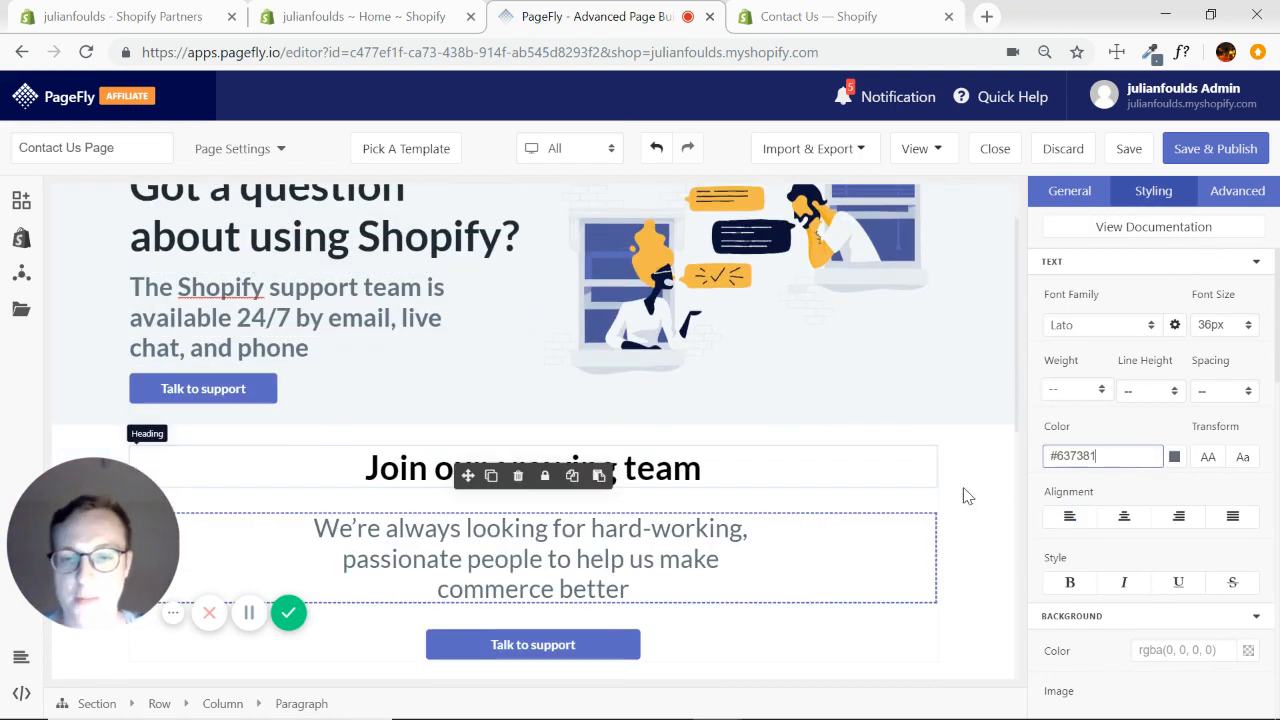
left_click(944, 491)
Step: Change the text of the button in the "Join our growing team" section to "View current job postings", as on Shopify's page
scroll(771, 443, "down", 1)
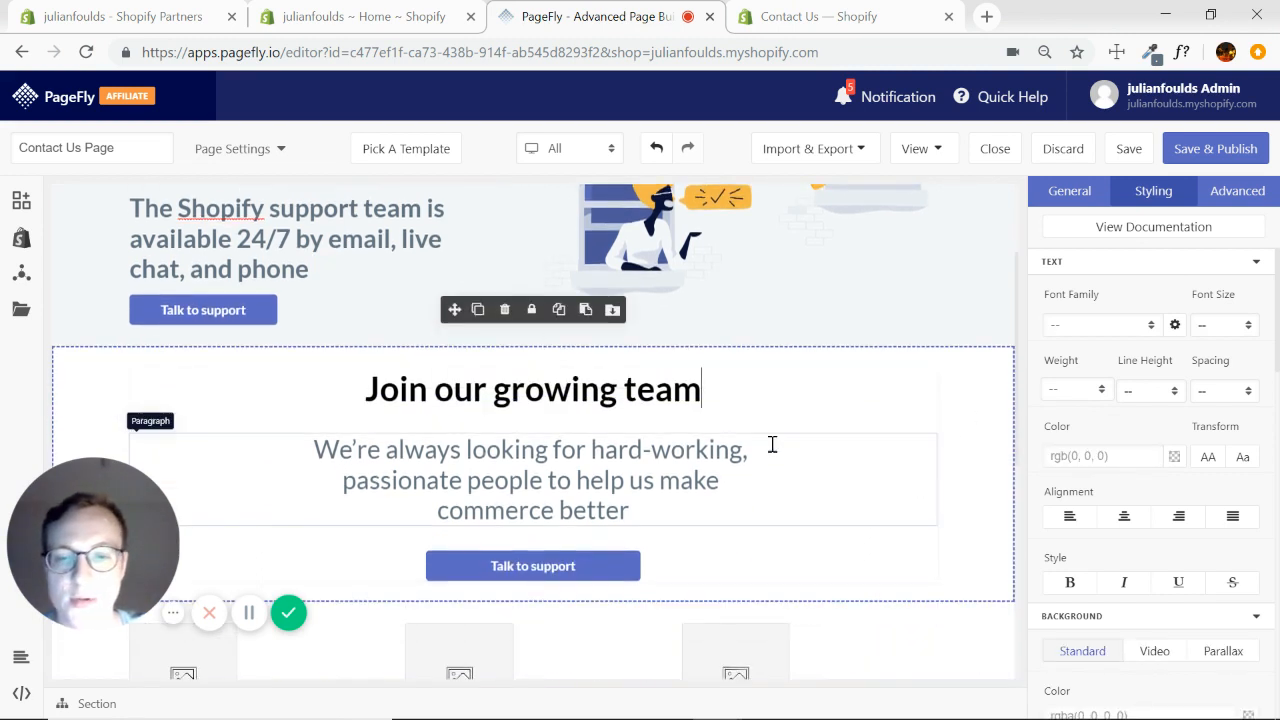
left_click(607, 568)
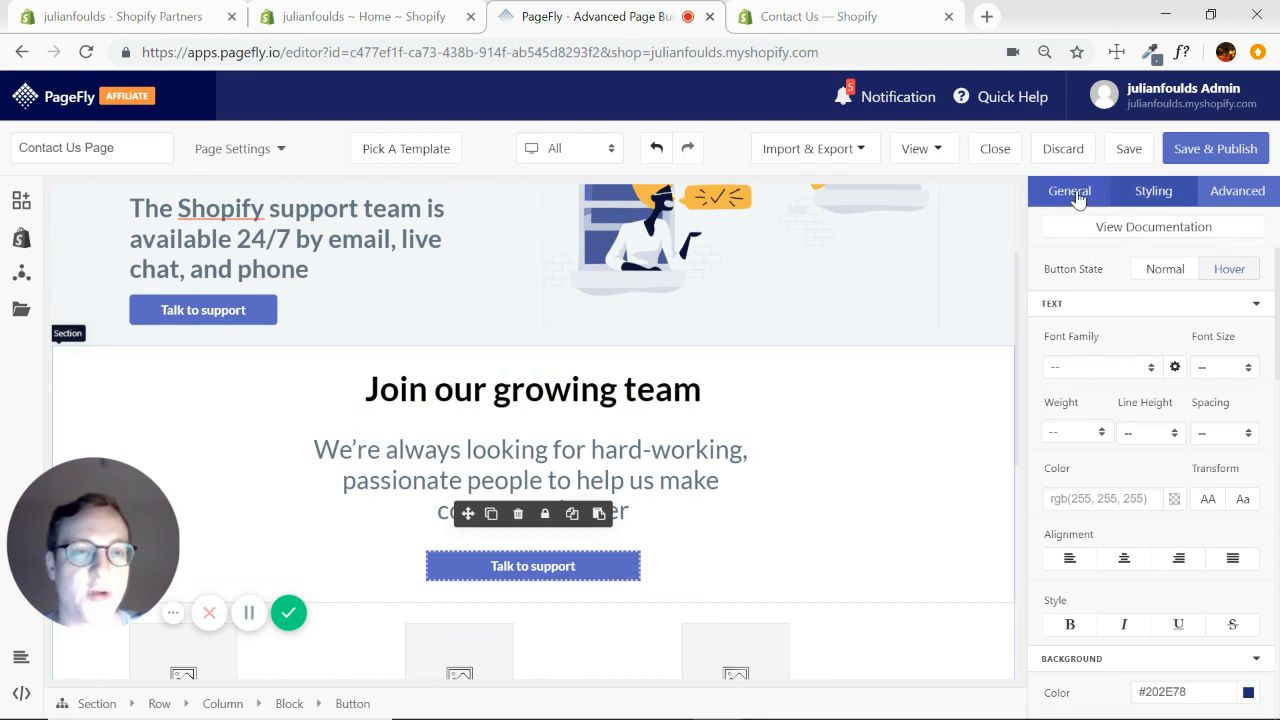
scroll(606, 417, "up", 2)
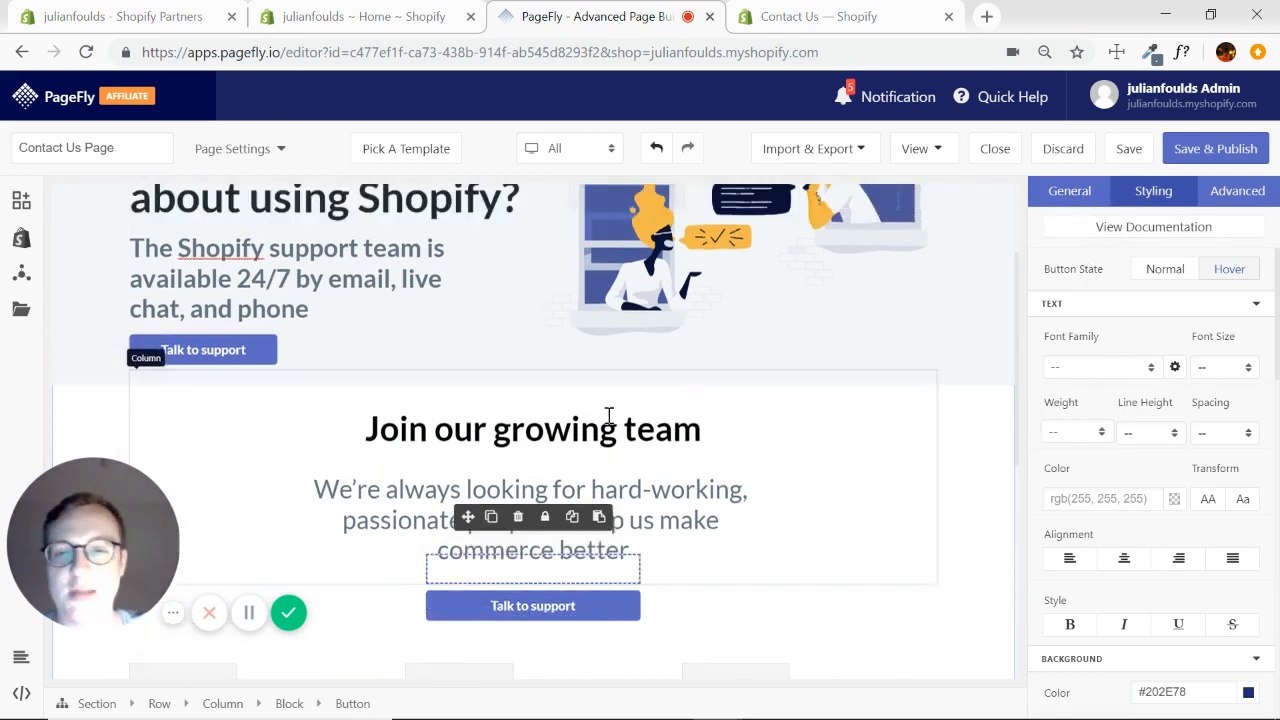
scroll(810, 458, "down", 2)
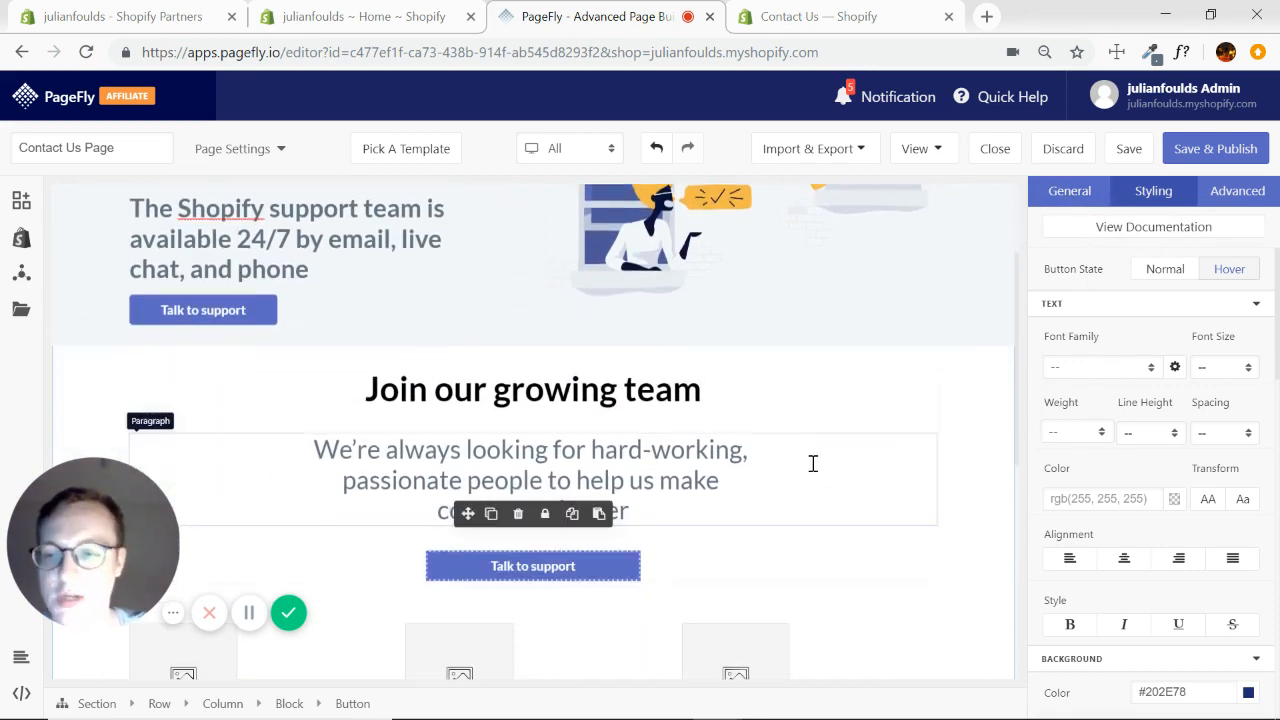
scroll(757, 549, "down", 1)
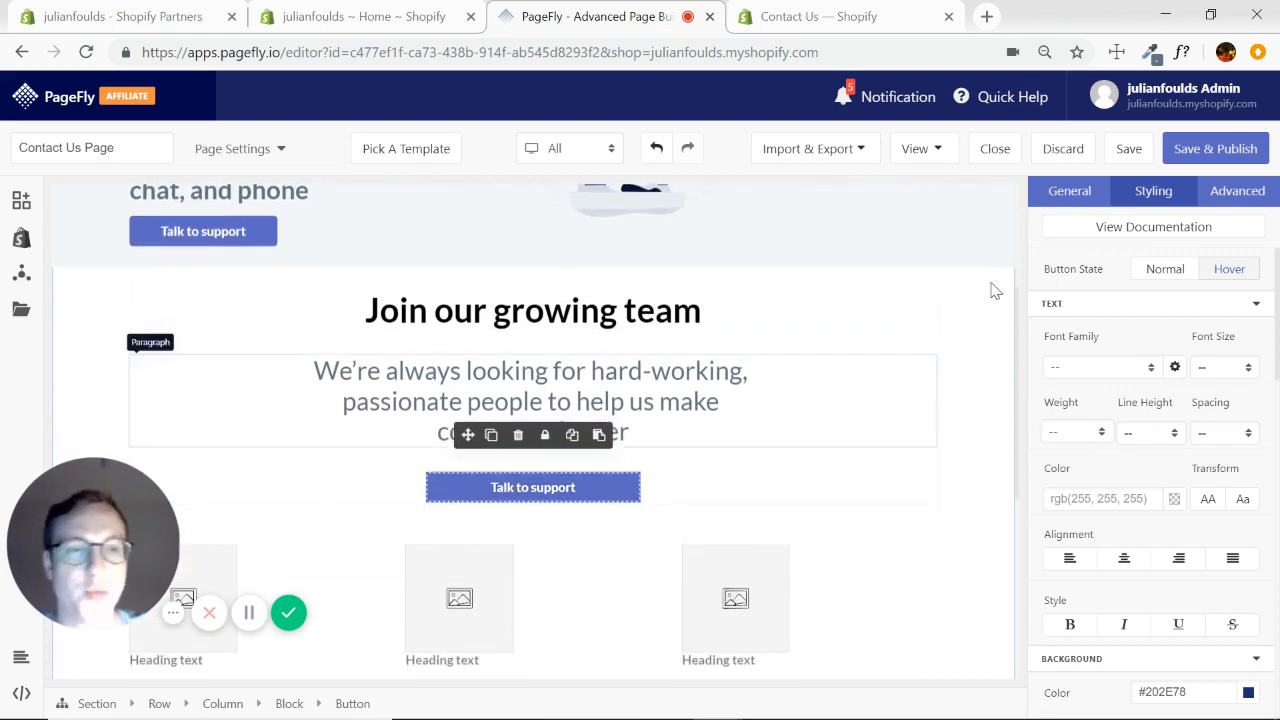
left_click(792, 24)
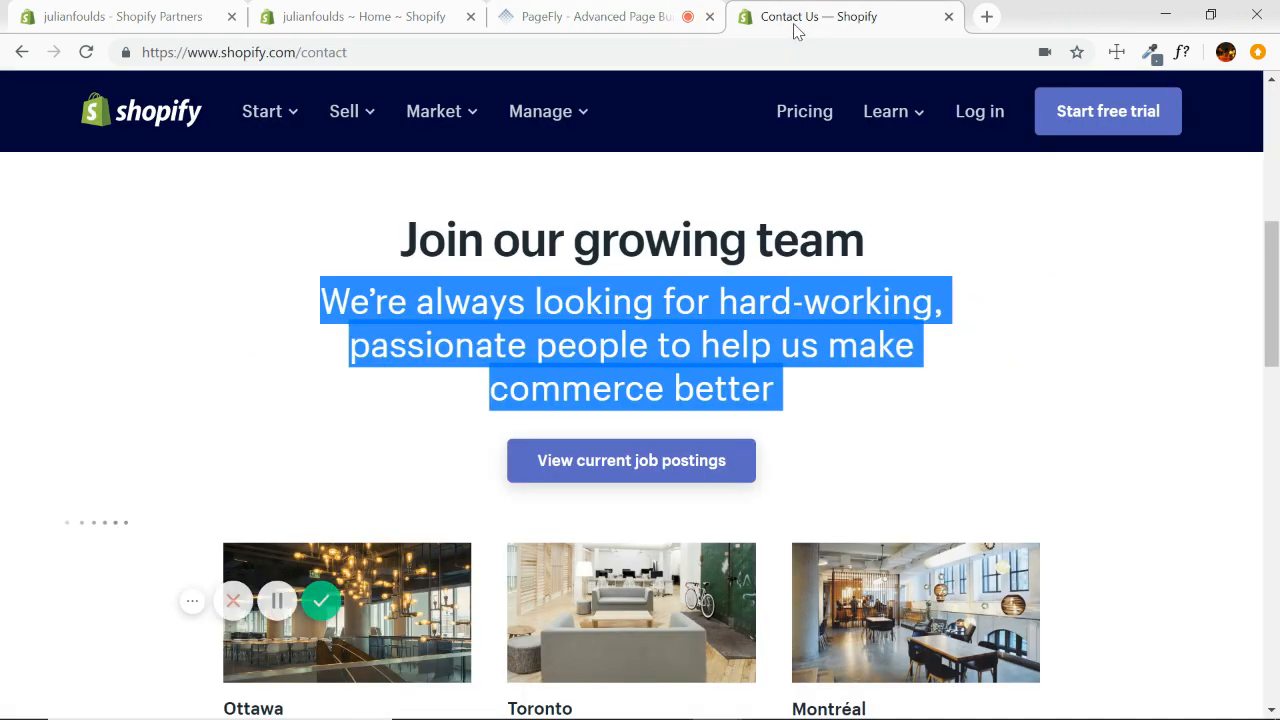
left_click(603, 20)
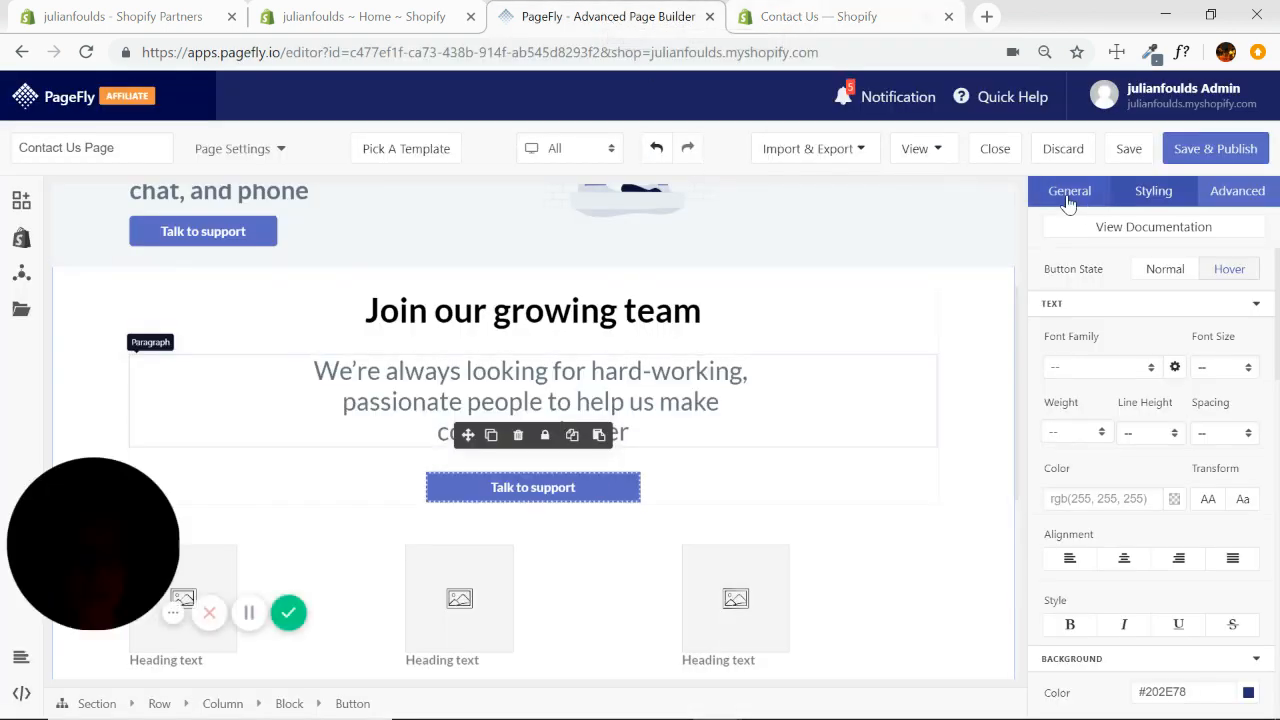
triple_click(1138, 320)
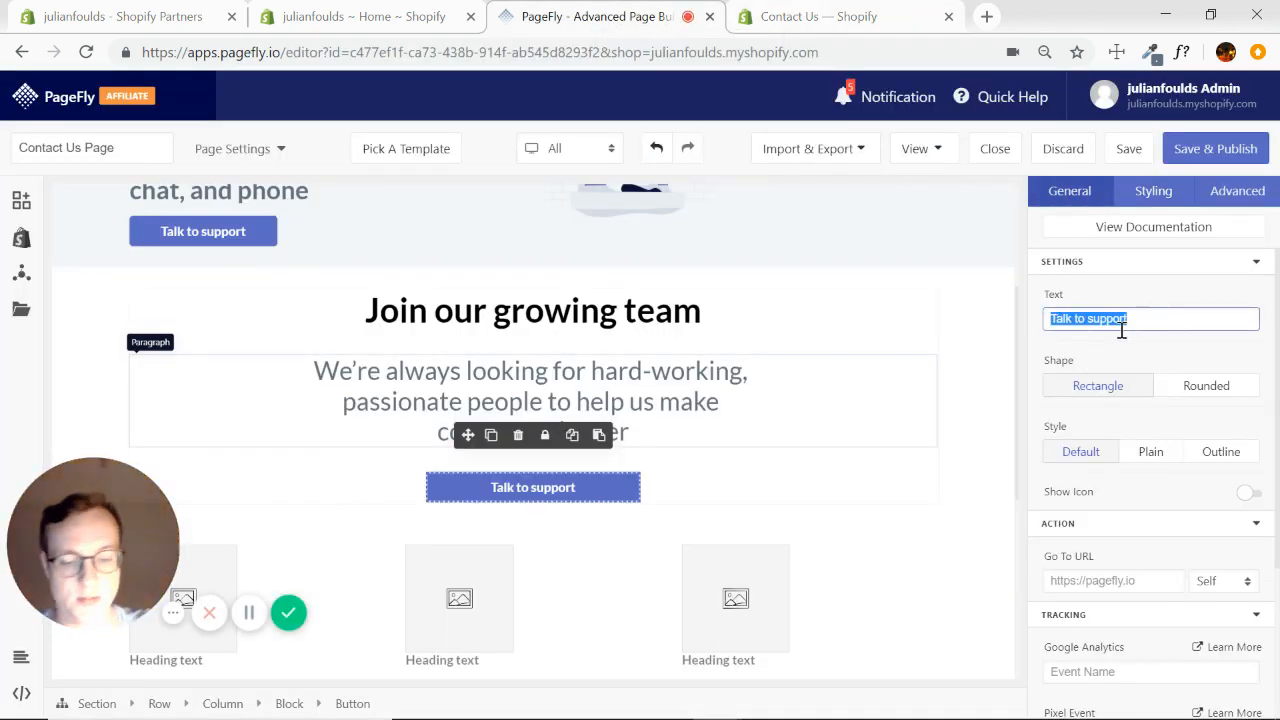
type("View curre")
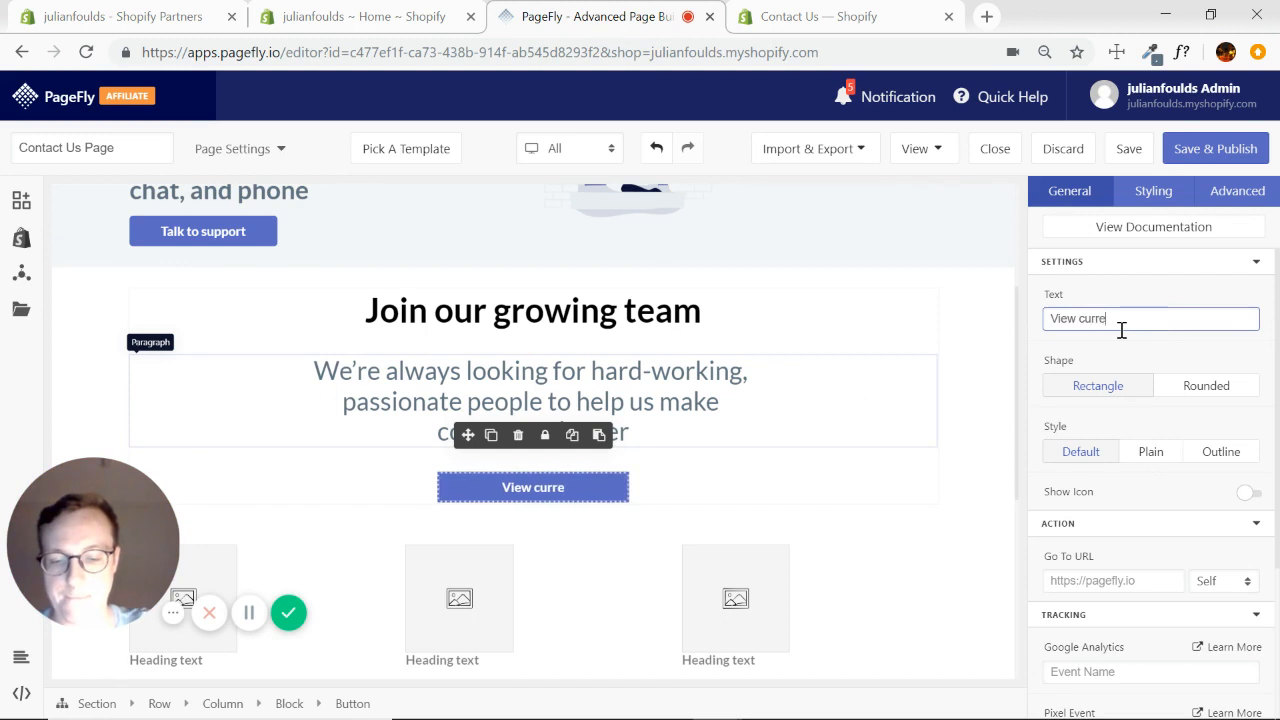
type("nt job posting")
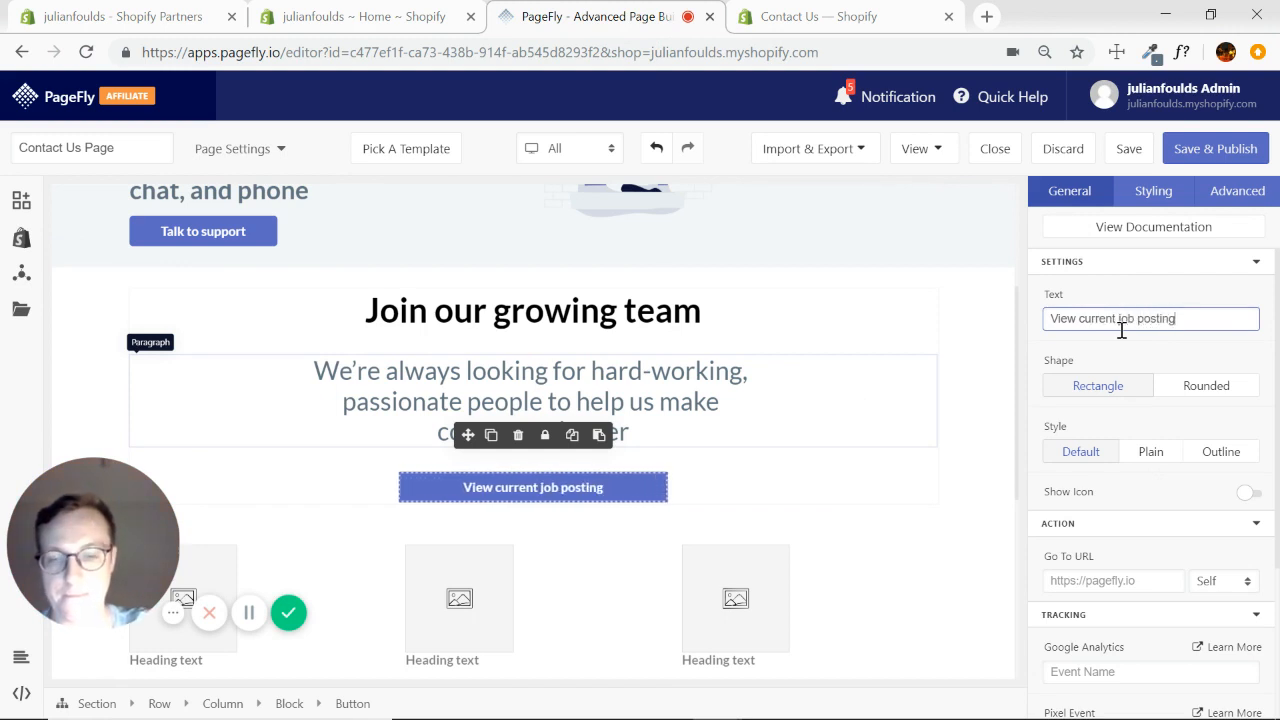
type("s")
Step: Compare the job postings button with Shopify's version and try to set the right padding of its hover state to 0
left_click(809, 16)
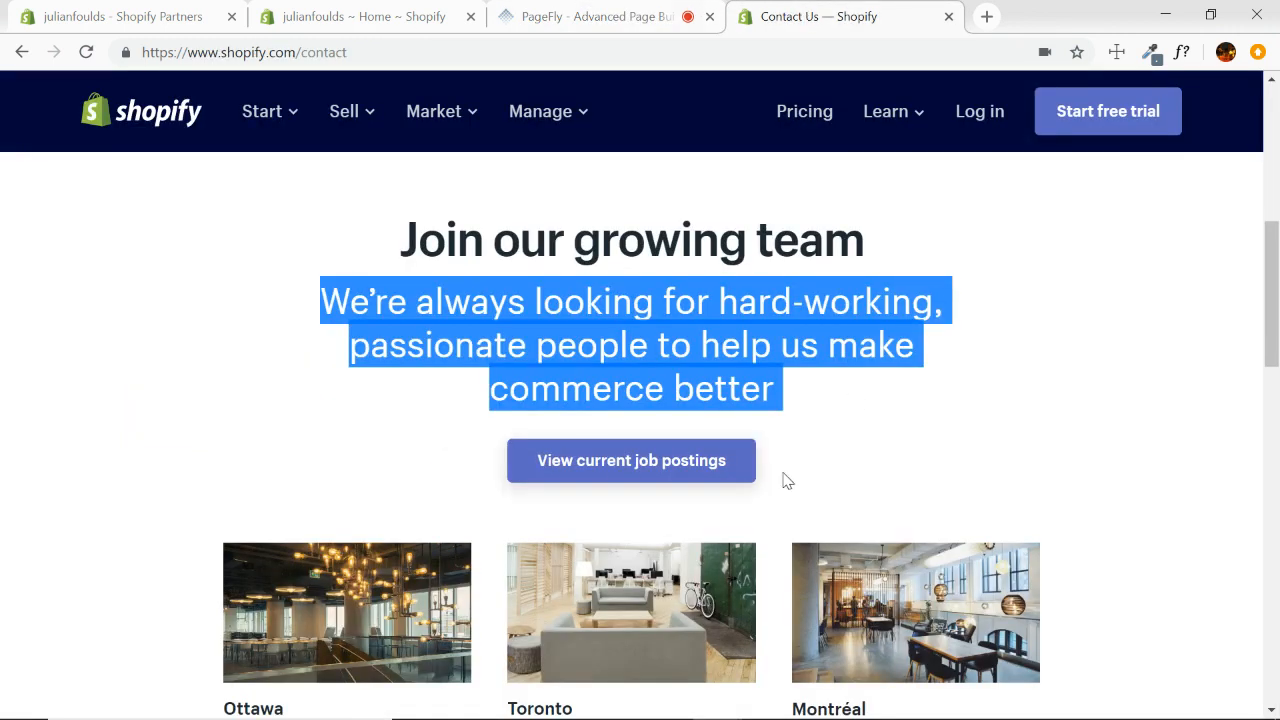
left_click(596, 18)
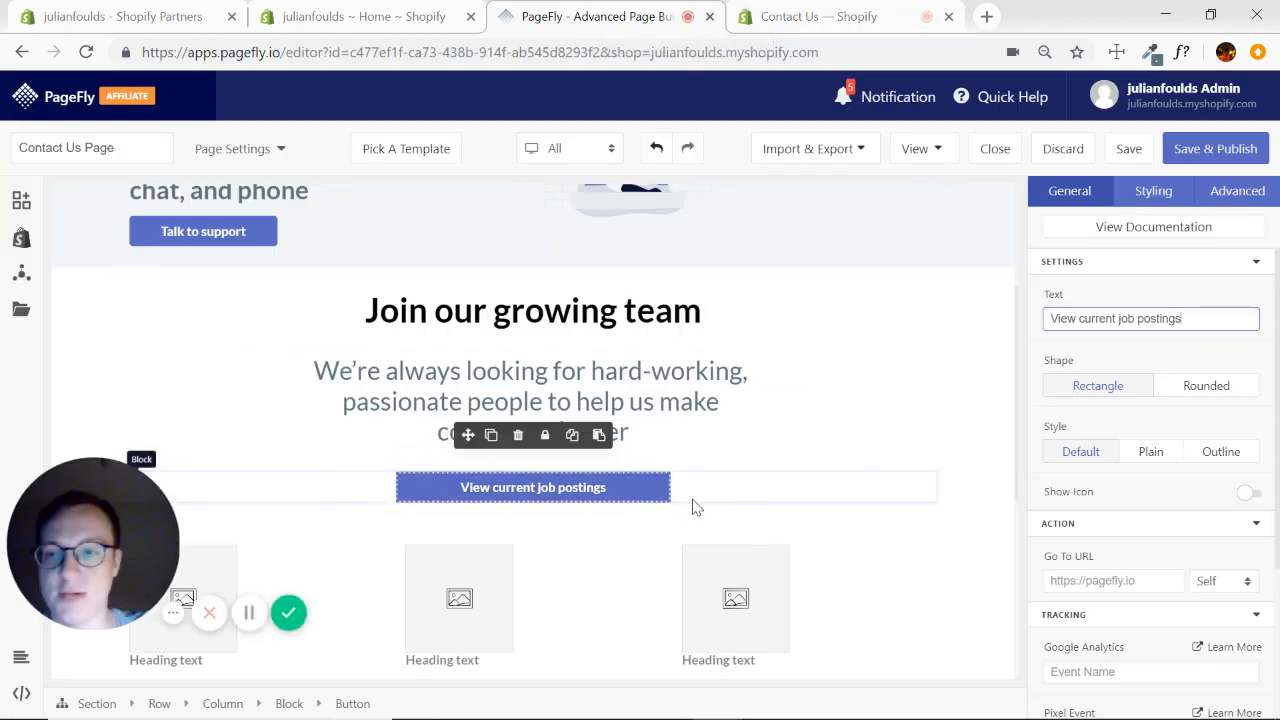
left_click(1153, 190)
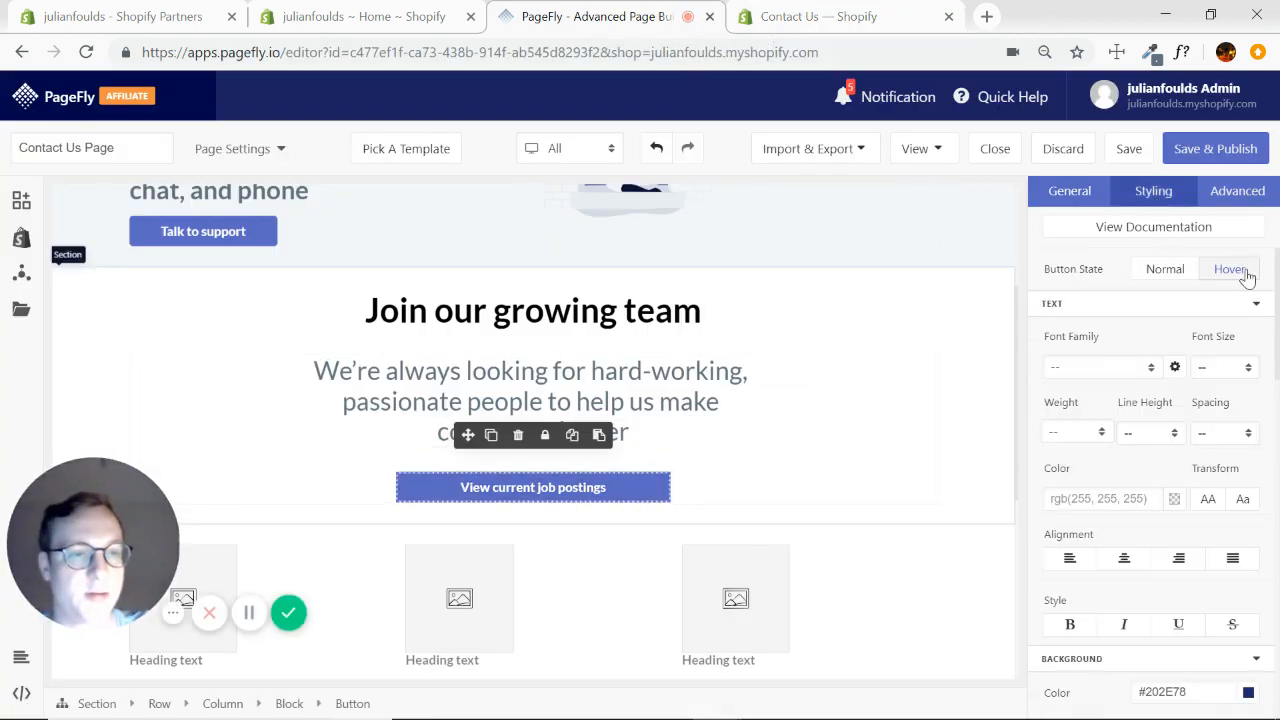
left_click(1256, 302)
scroll(1229, 349, "down", 3)
scroll(1229, 349, "down", 2)
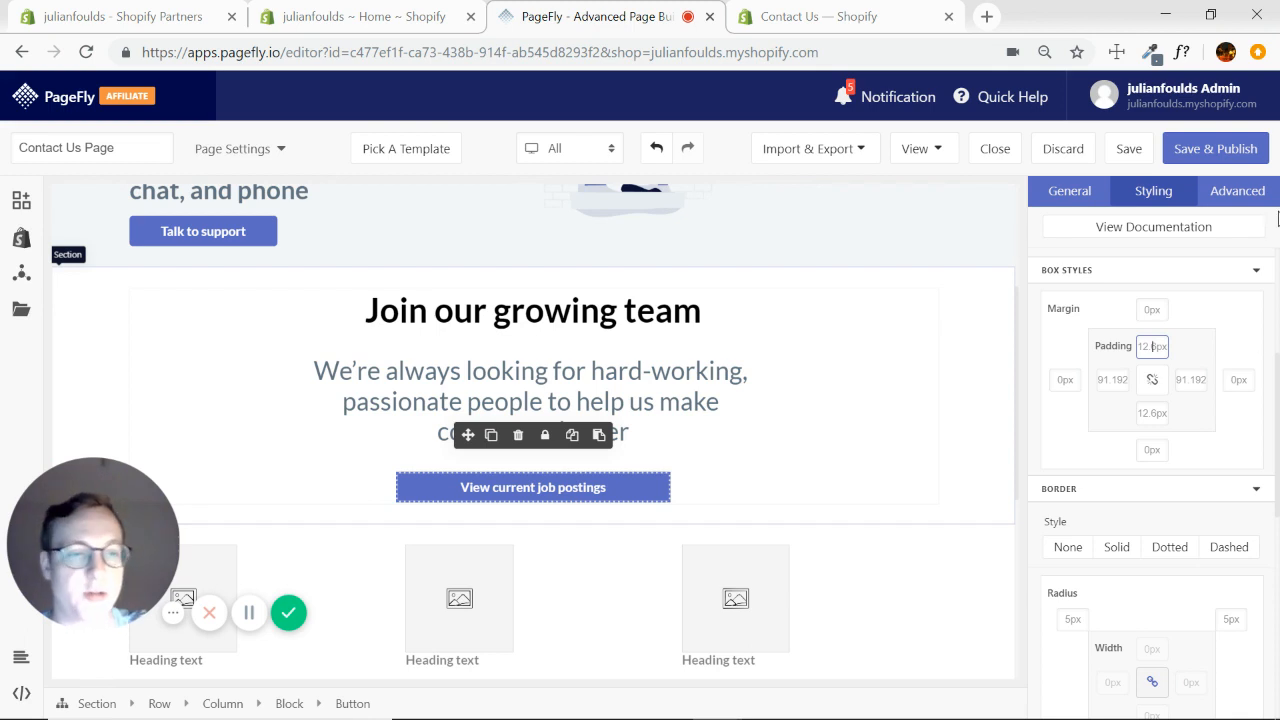
left_click(1201, 378)
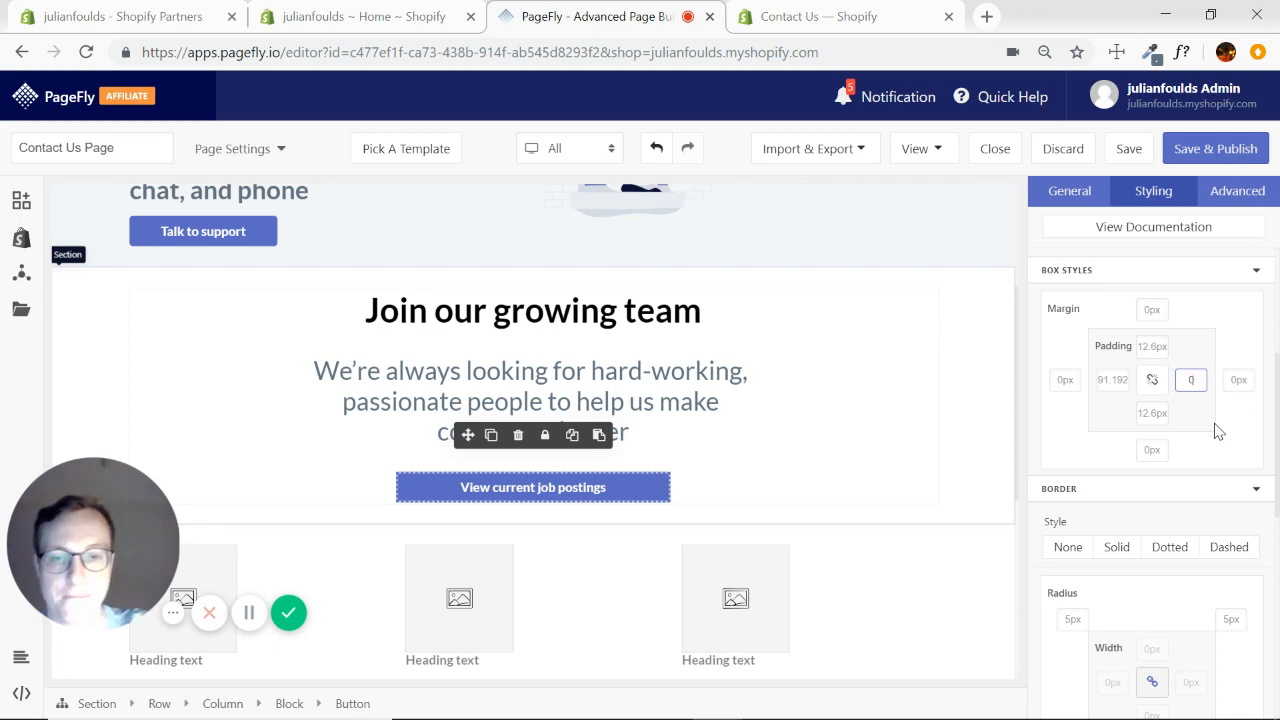
scroll(1235, 422, "up", 2)
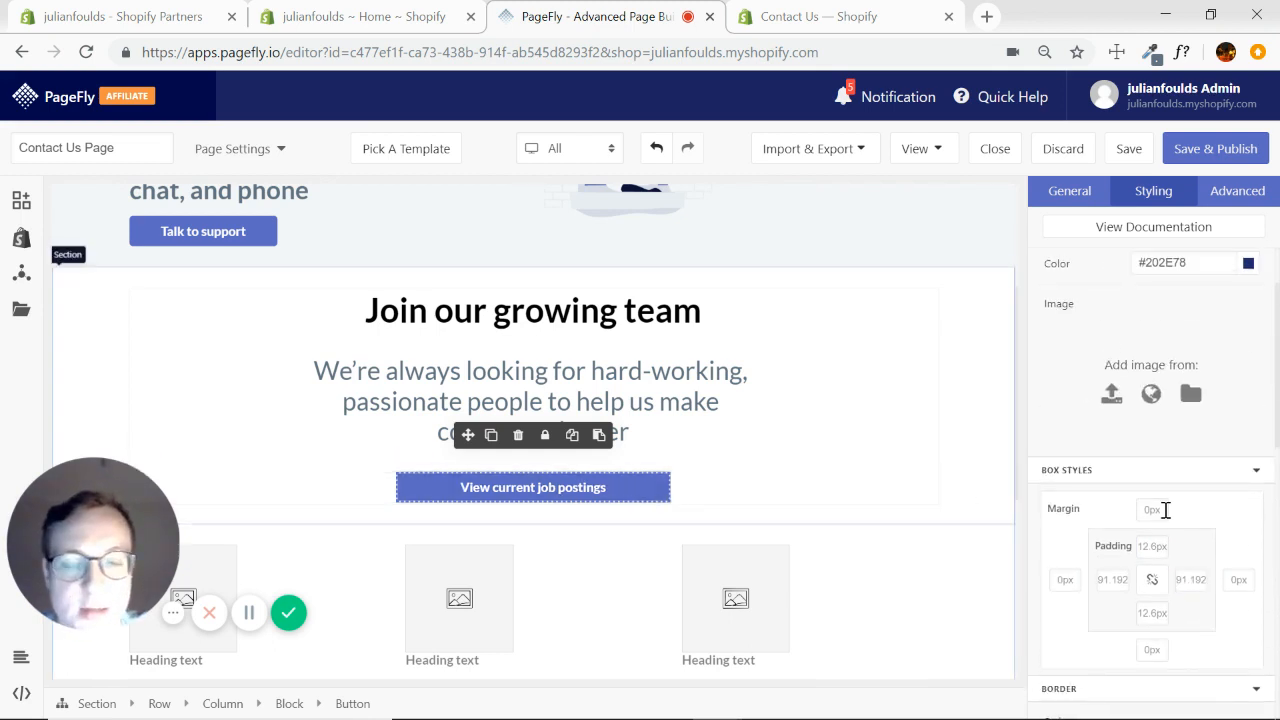
scroll(1210, 540, "down", 1)
left_click(1196, 481)
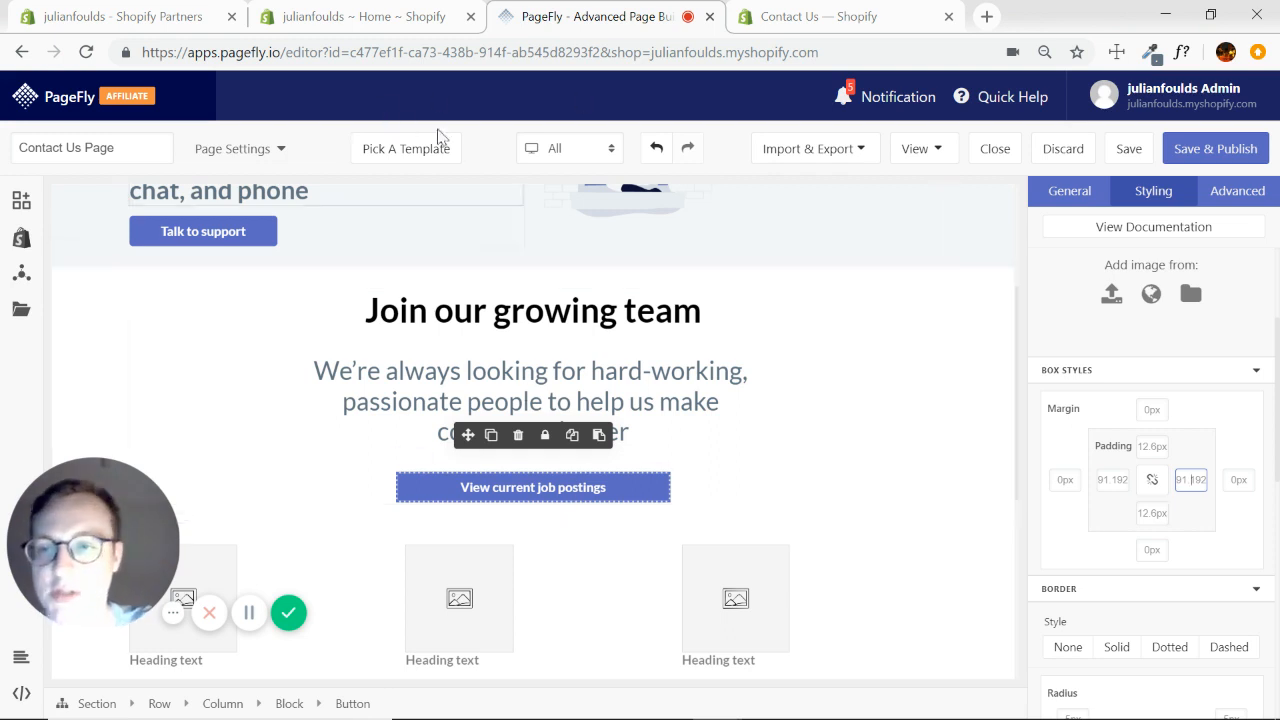
left_click(716, 494)
left_click(655, 494)
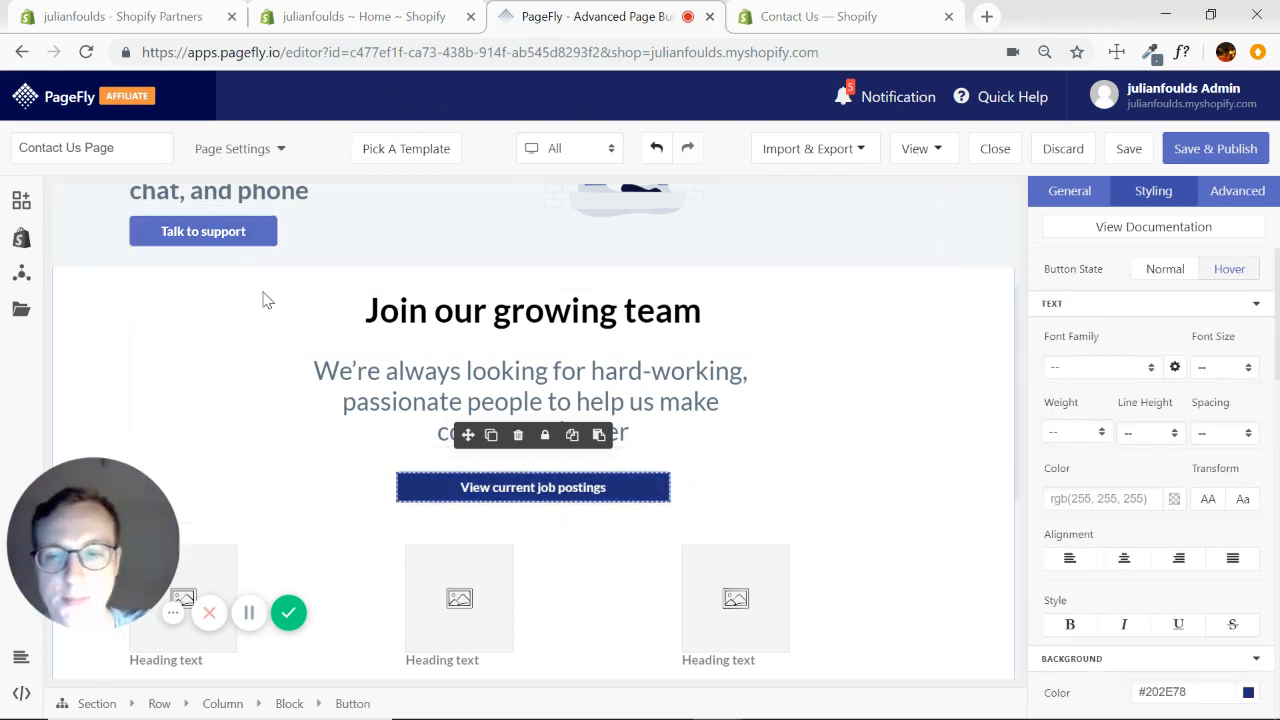
Step: Duplicate the hero's "Talk to support" button and move the copy beside the job postings button in the "Join our growing team" section
left_click(264, 237)
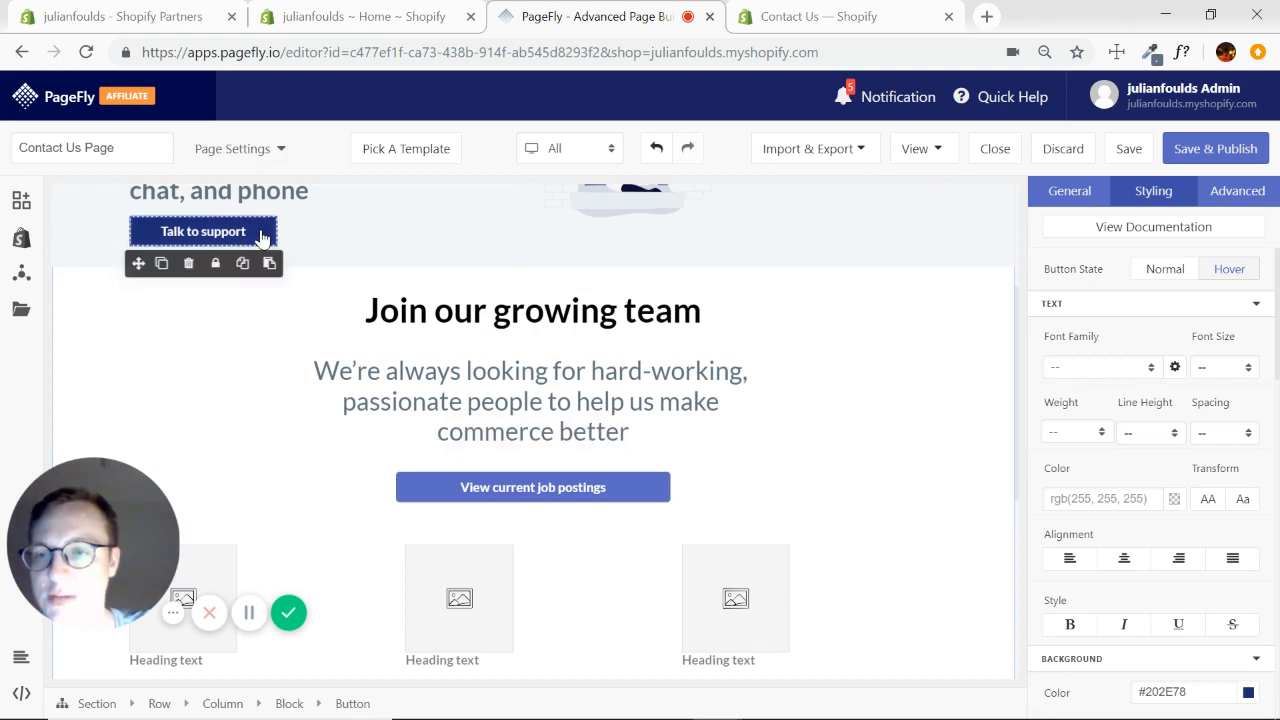
left_click(158, 275)
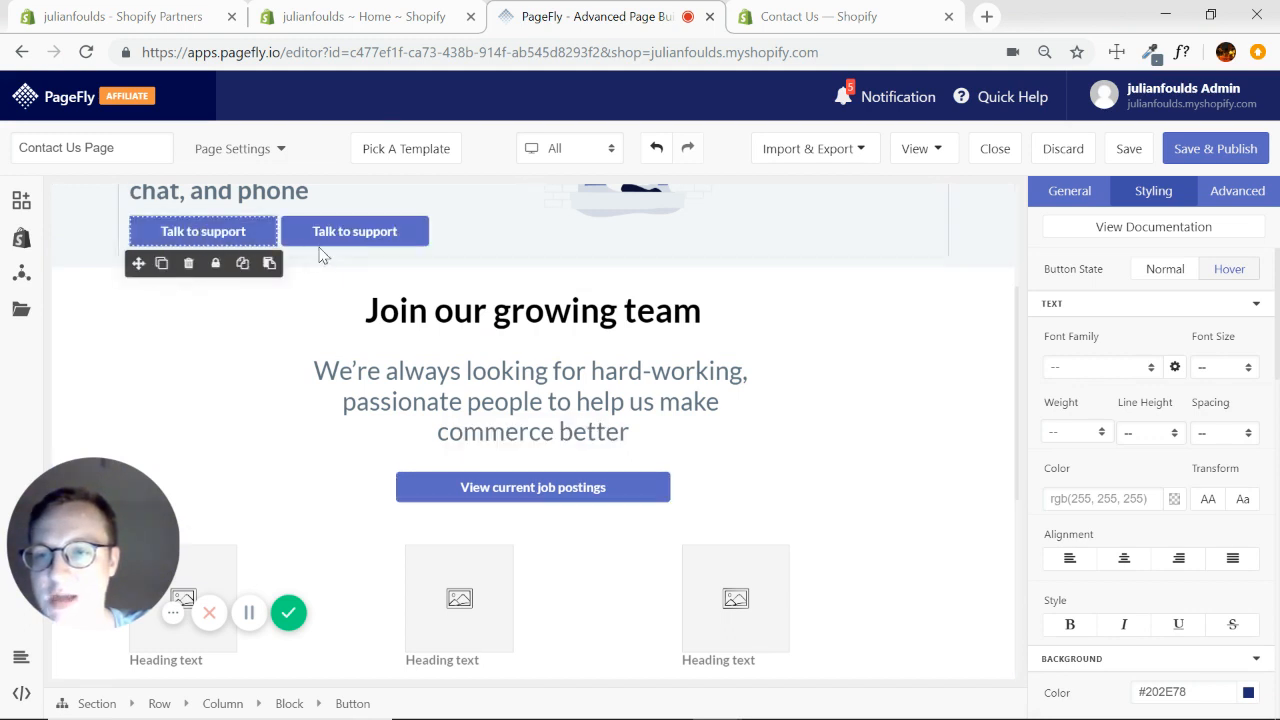
left_click(433, 229)
left_click(412, 240)
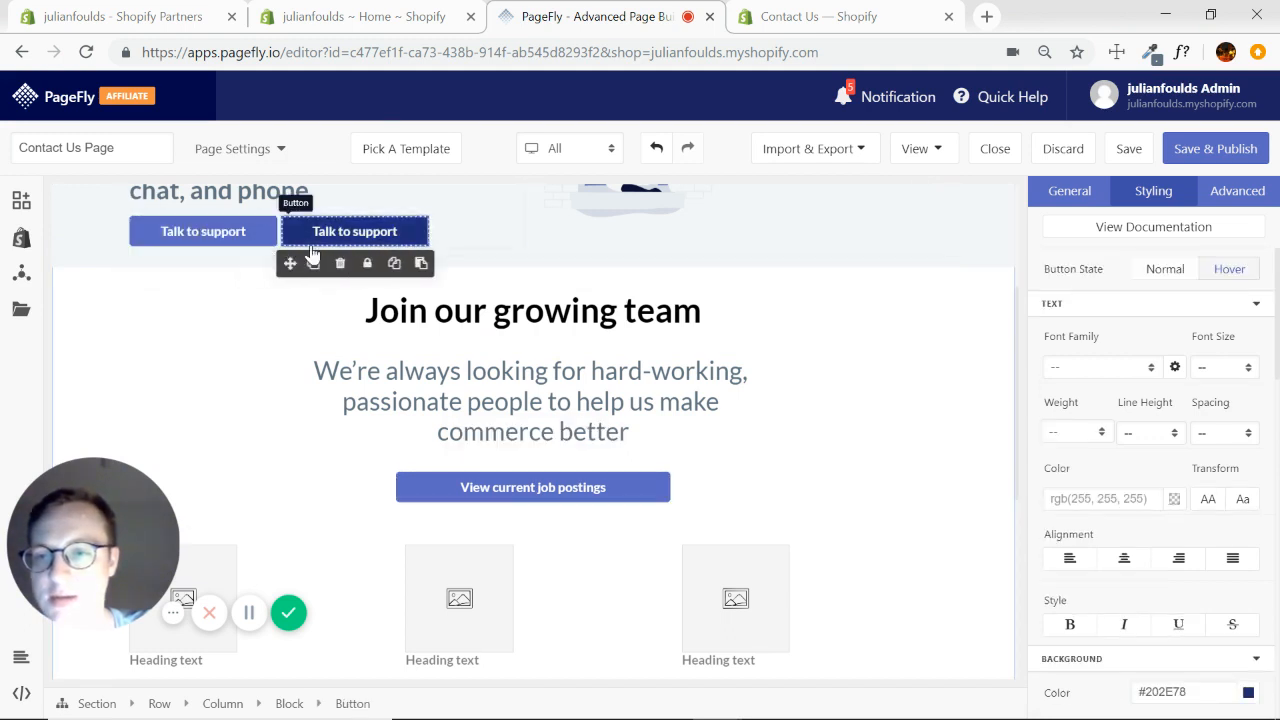
left_click_drag(290, 263, 335, 495)
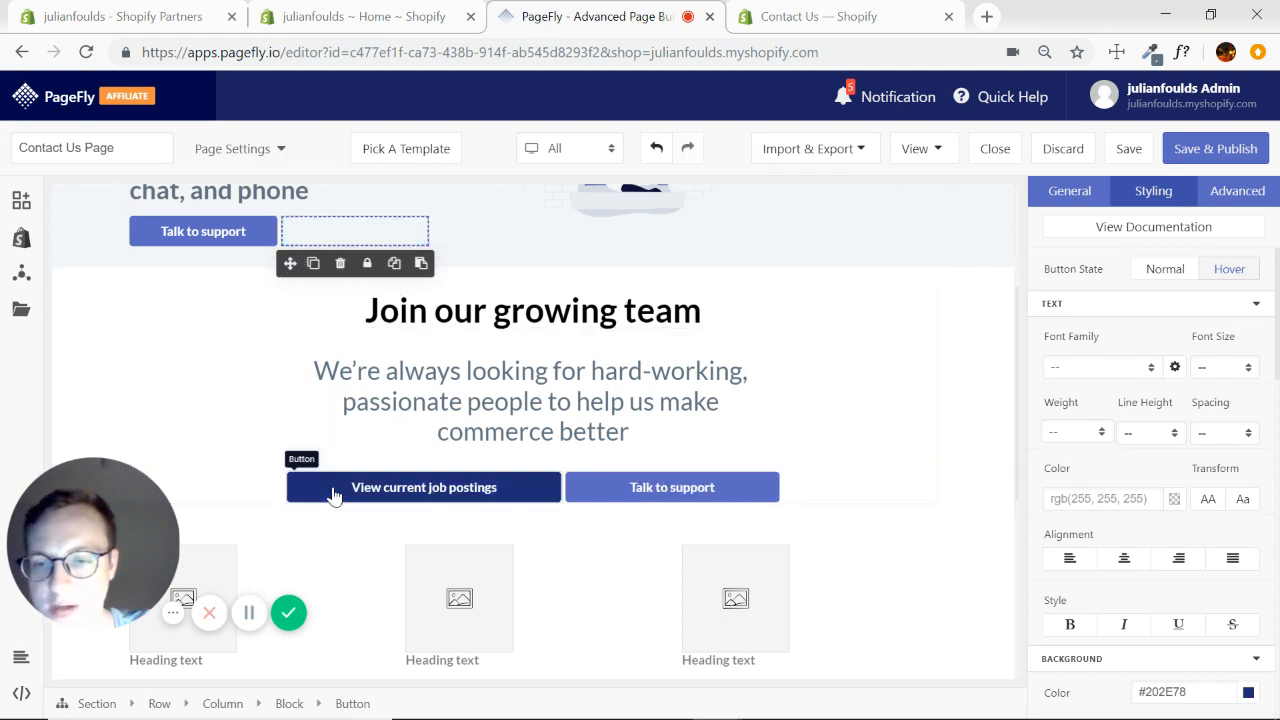
Step: Delete the job postings button and the copied "Talk to support" button from the "Join our growing team" section
left_click(535, 500)
left_click(410, 440)
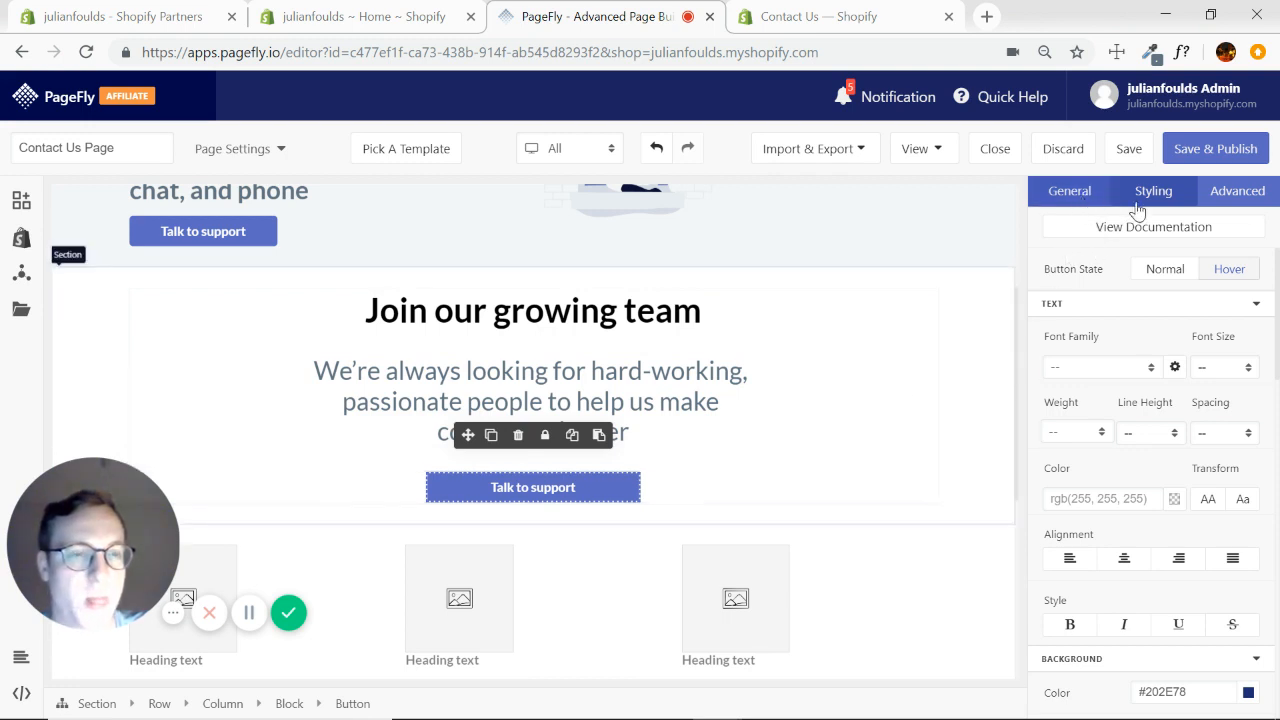
left_click(1256, 305)
left_click(1257, 330)
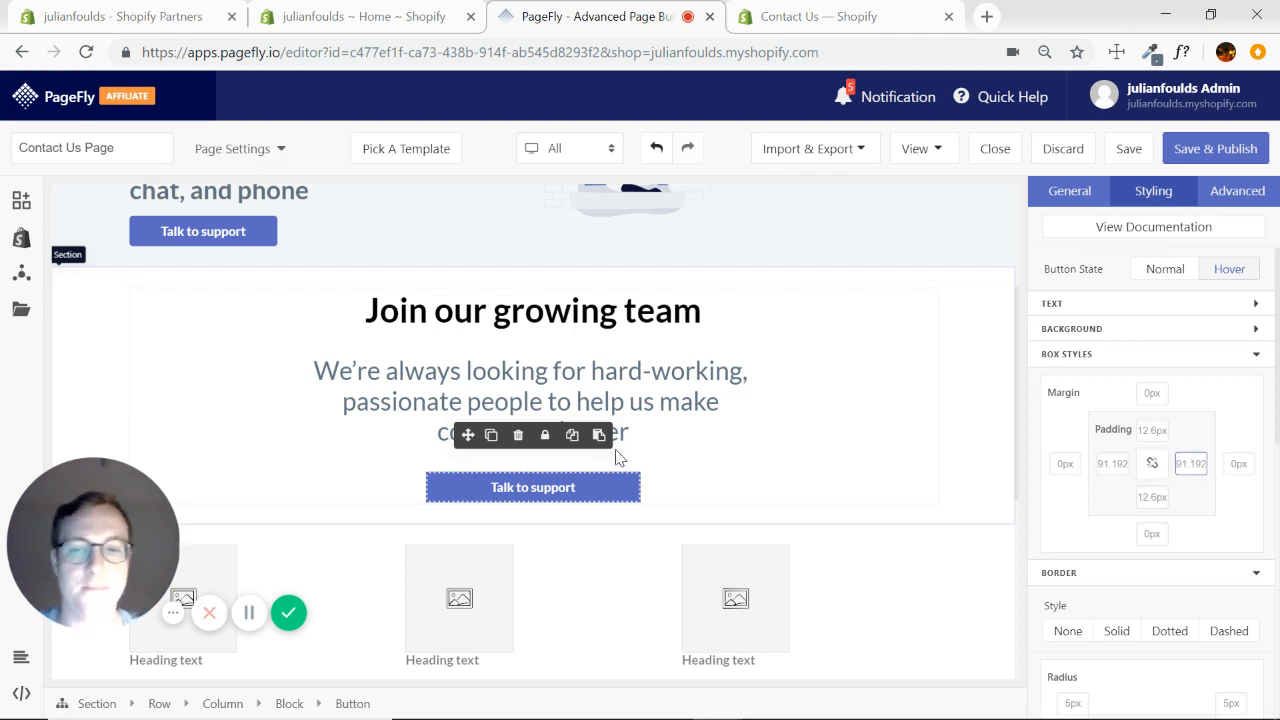
left_click(518, 436)
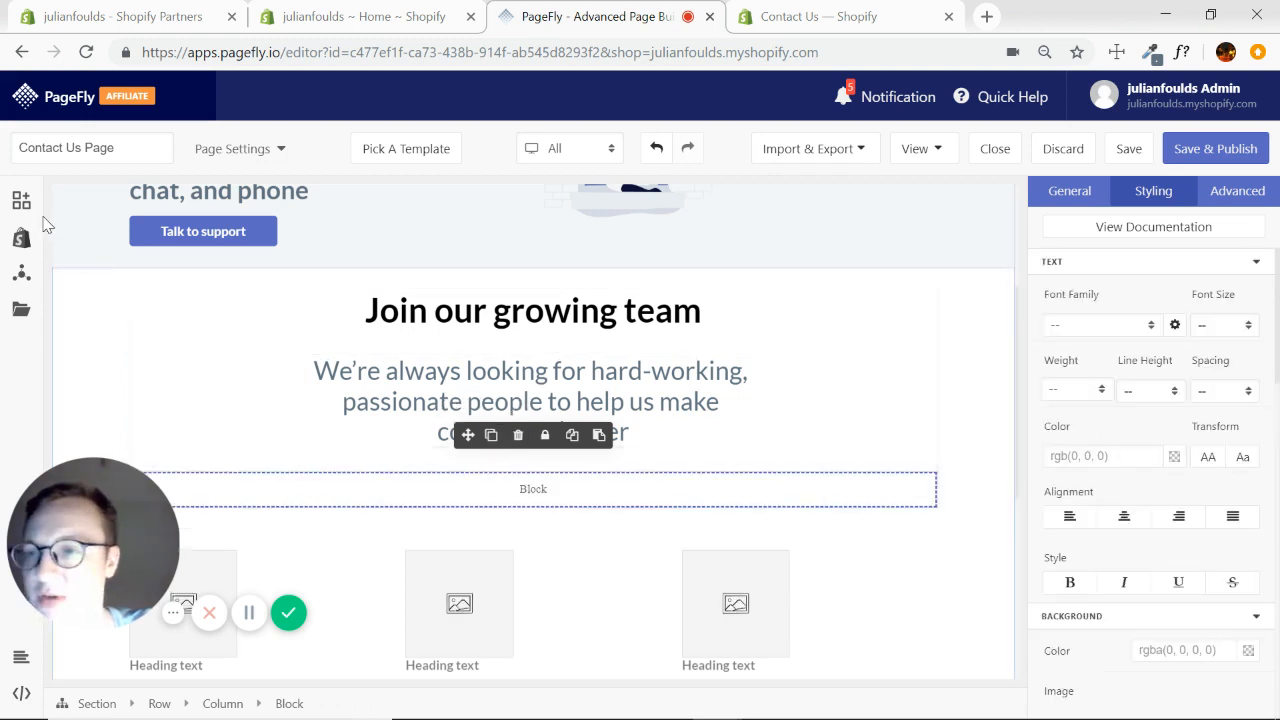
Step: Add a new basic button to the empty block under the "Join our growing team" paragraph
left_click(21, 201)
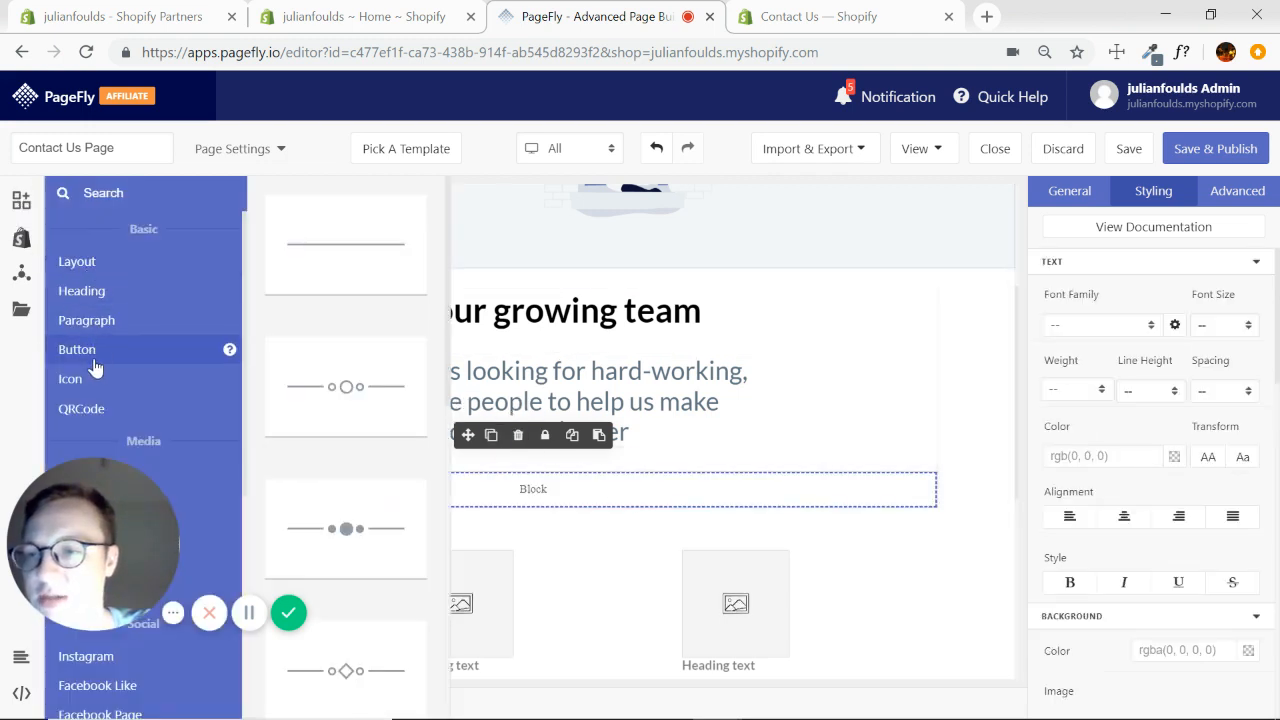
mouse_move(98, 354)
left_click_drag(338, 250, 535, 502)
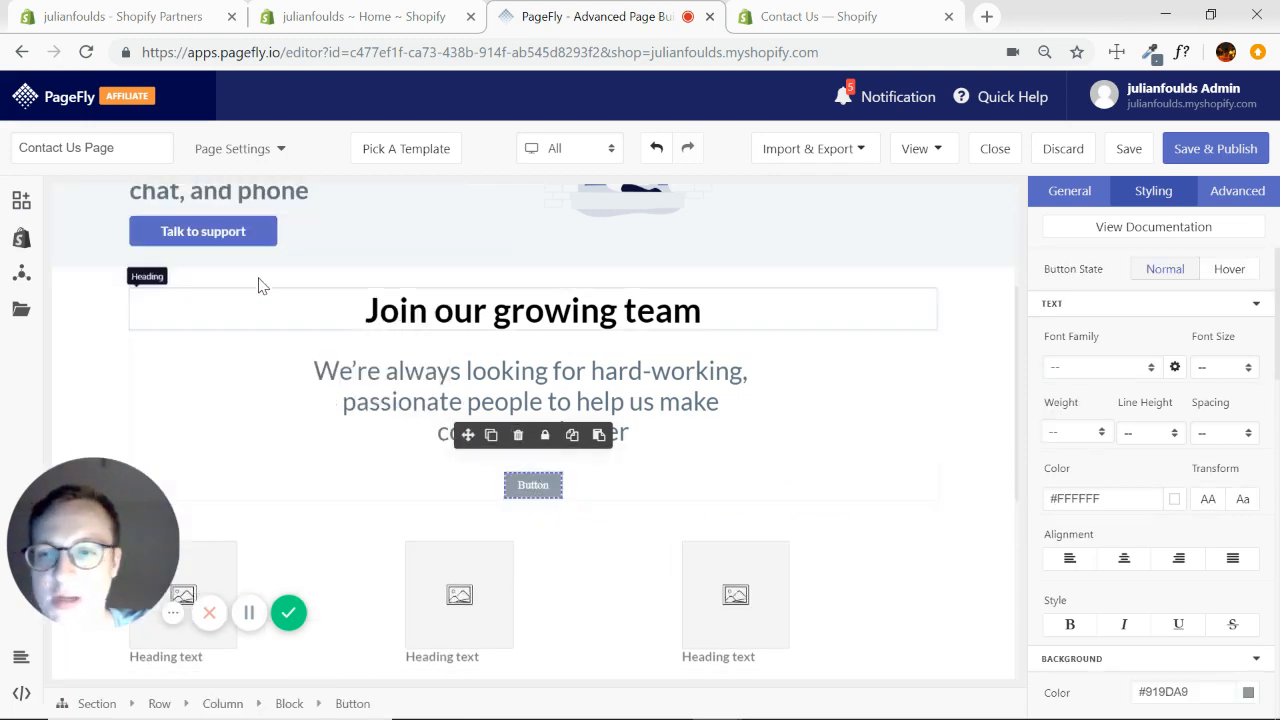
Step: Copy the normal-state background colour value #5C6AC4 from the hero's "Talk to support" button
left_click(260, 240)
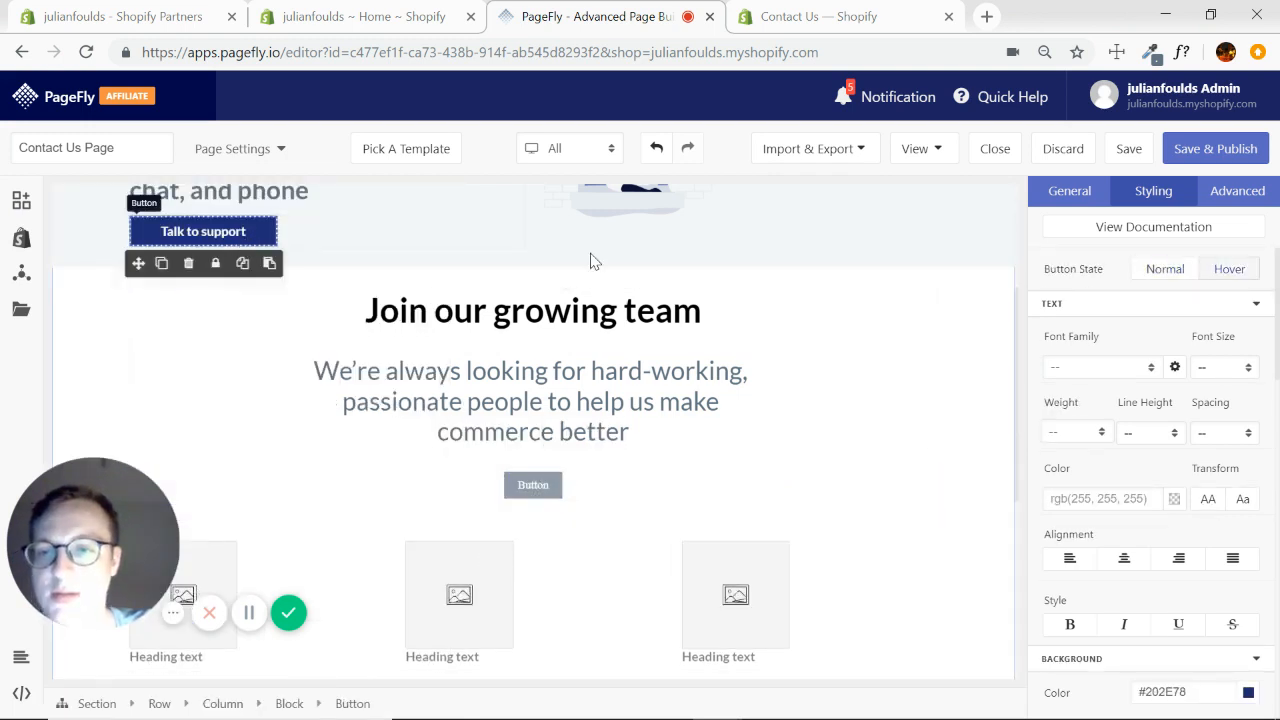
left_click(1075, 195)
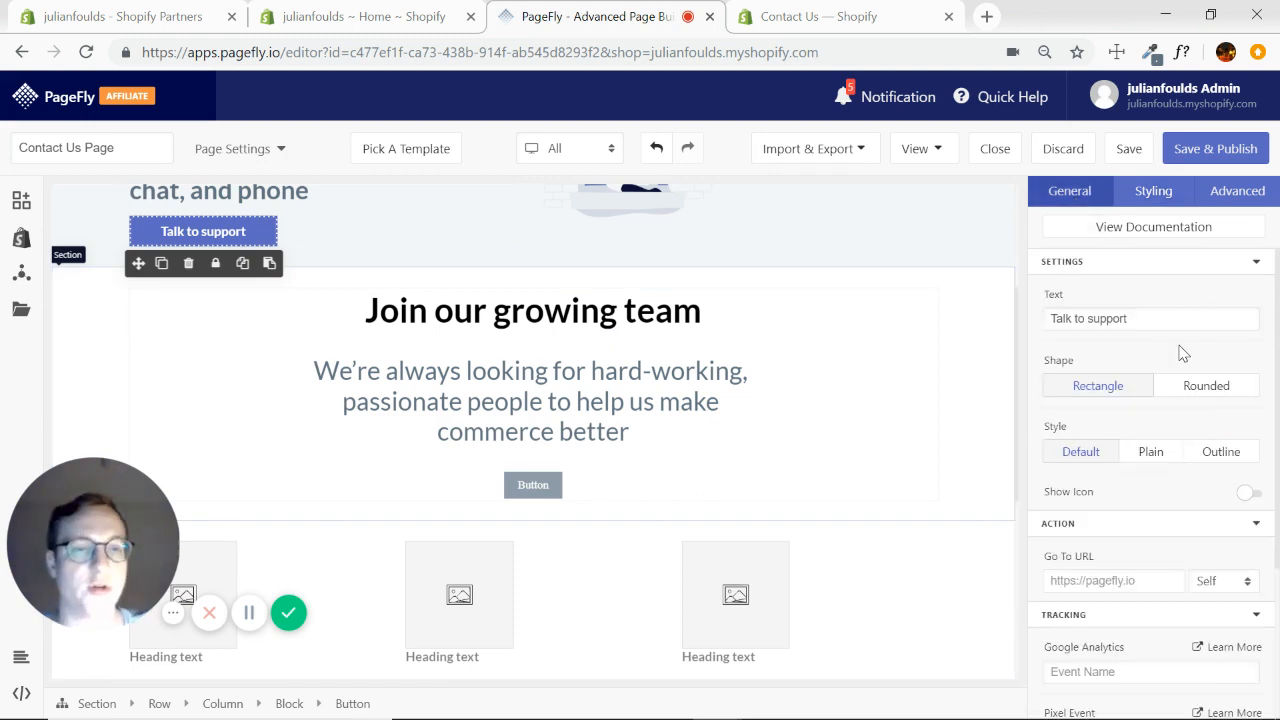
left_click(1257, 266)
left_click(1153, 191)
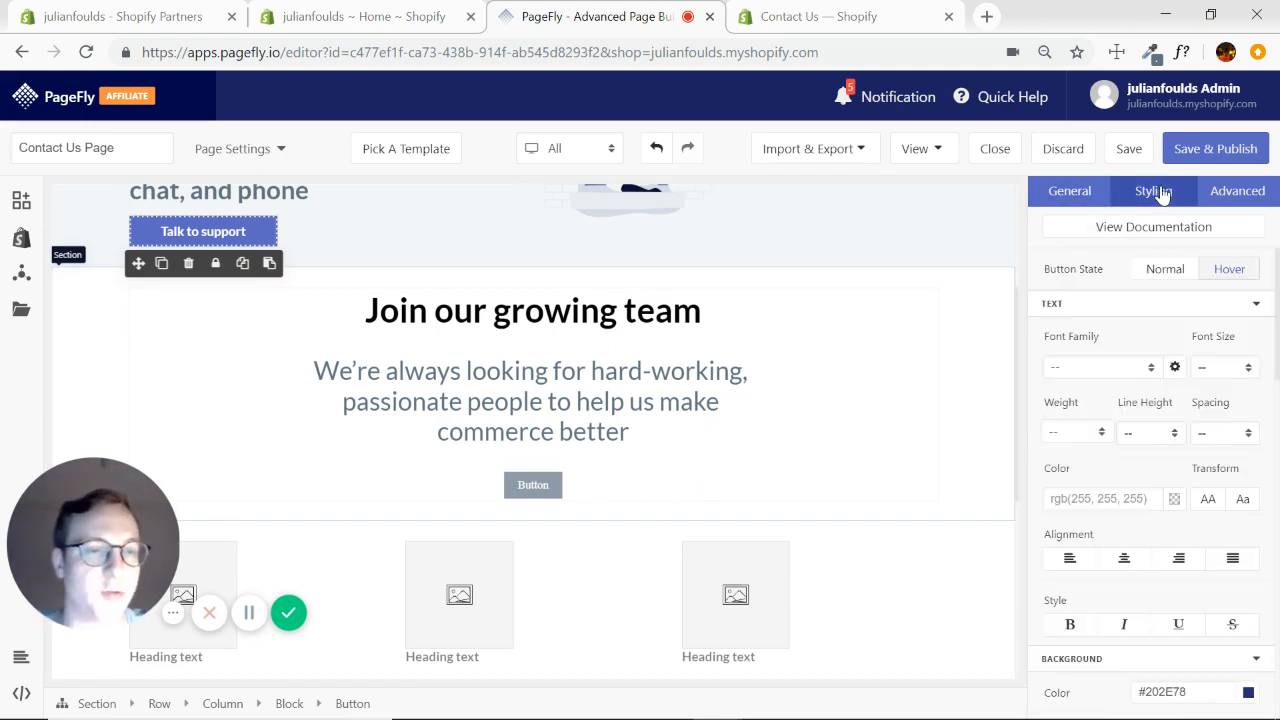
left_click(1256, 307)
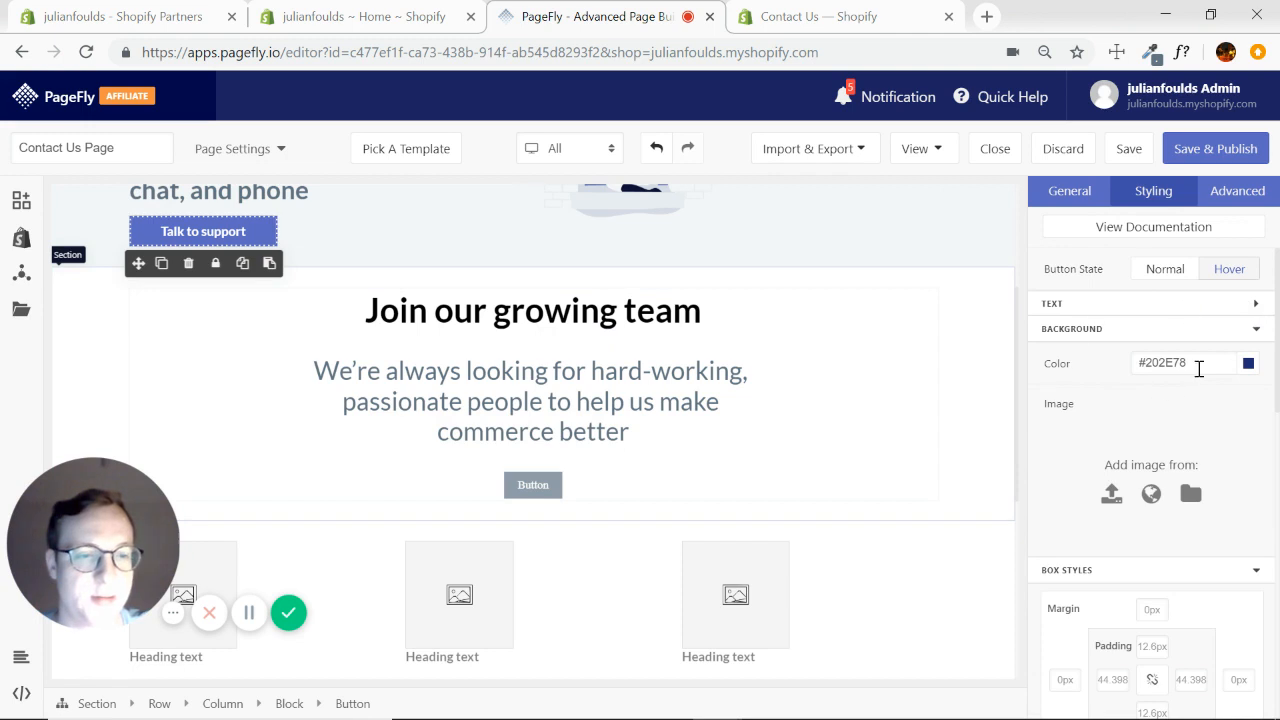
left_click(1199, 364)
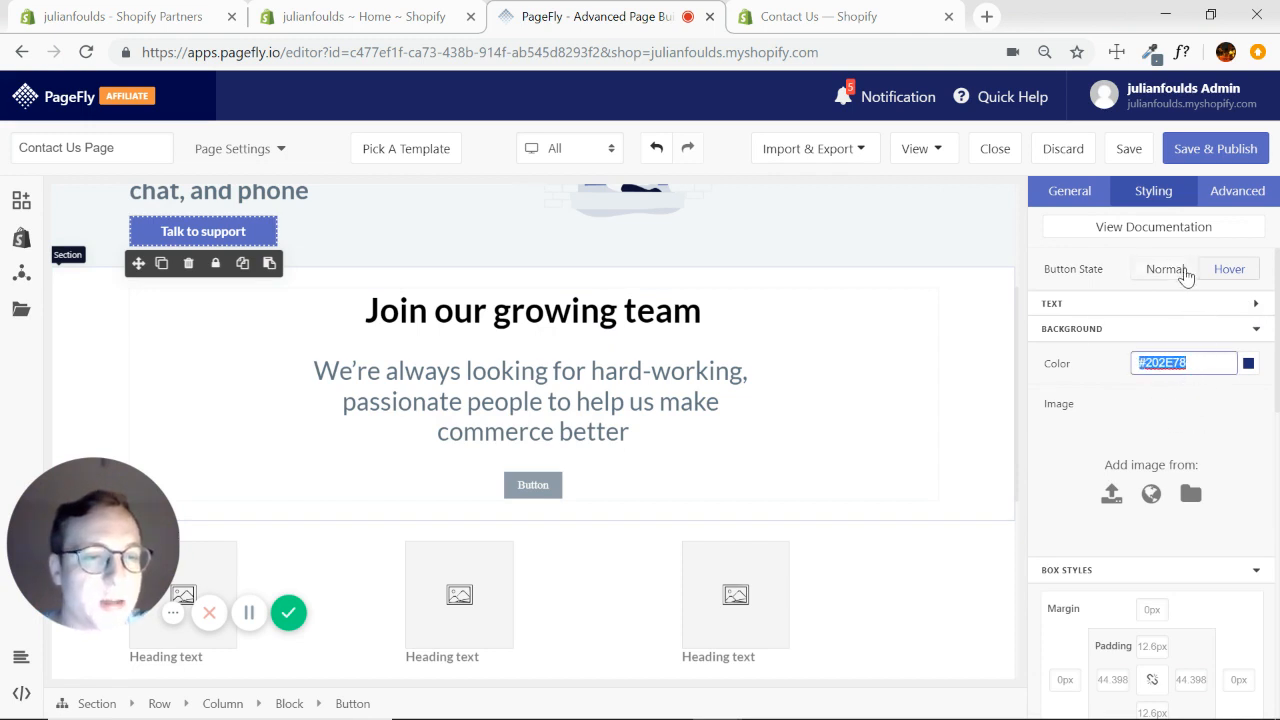
left_click(1180, 272)
left_click(1204, 366)
key("ctrl+c")
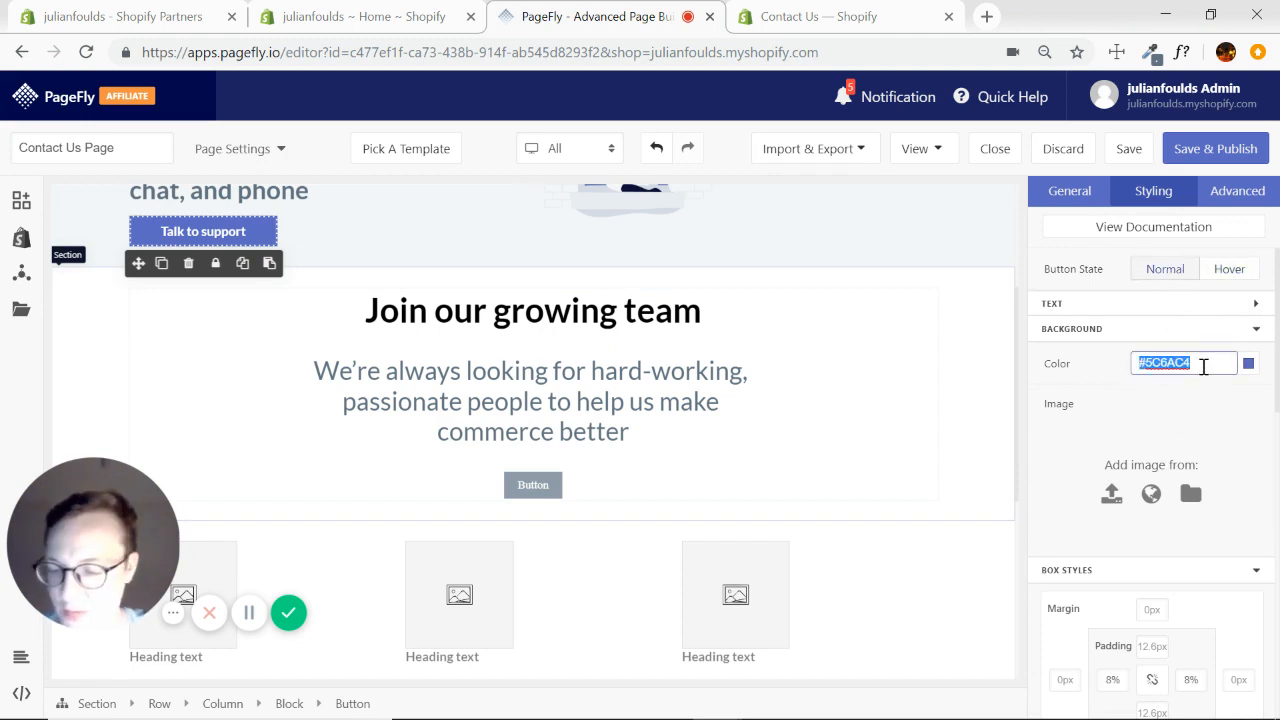
Step: Set the normal-state background colour of the new button in the "Join our growing team" section to #5C6AC4
left_click(551, 488)
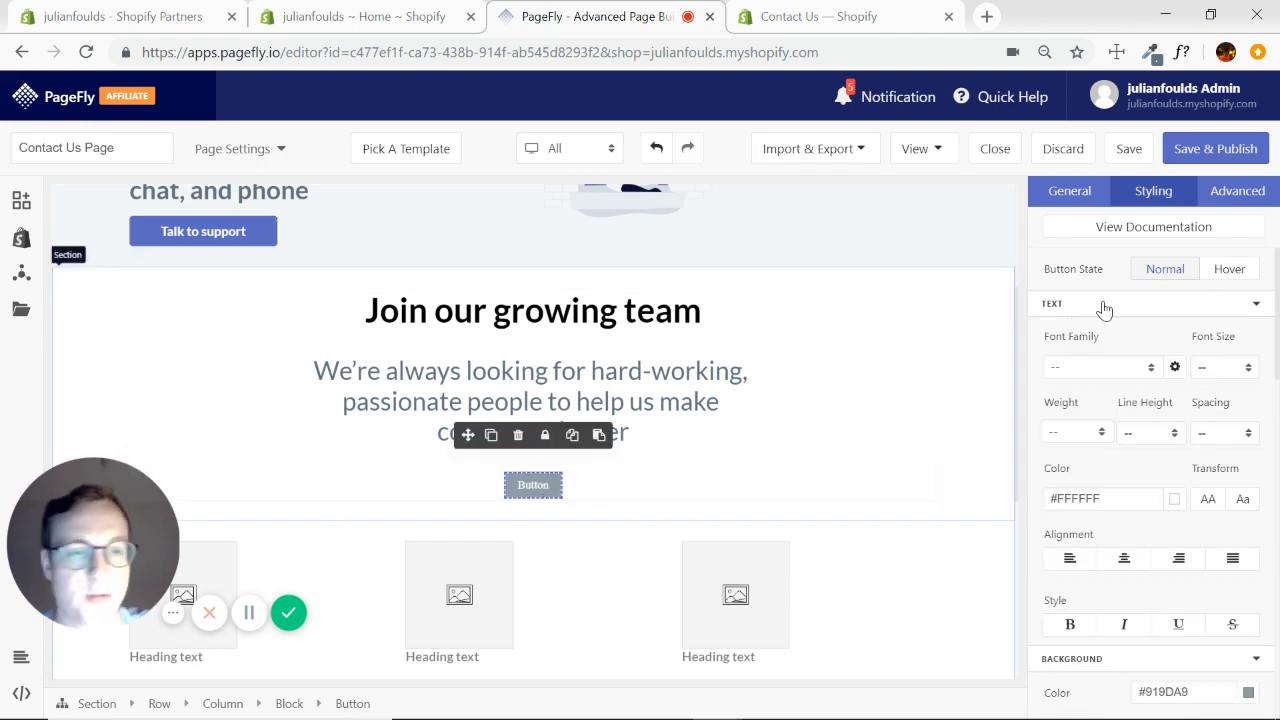
left_click(1233, 305)
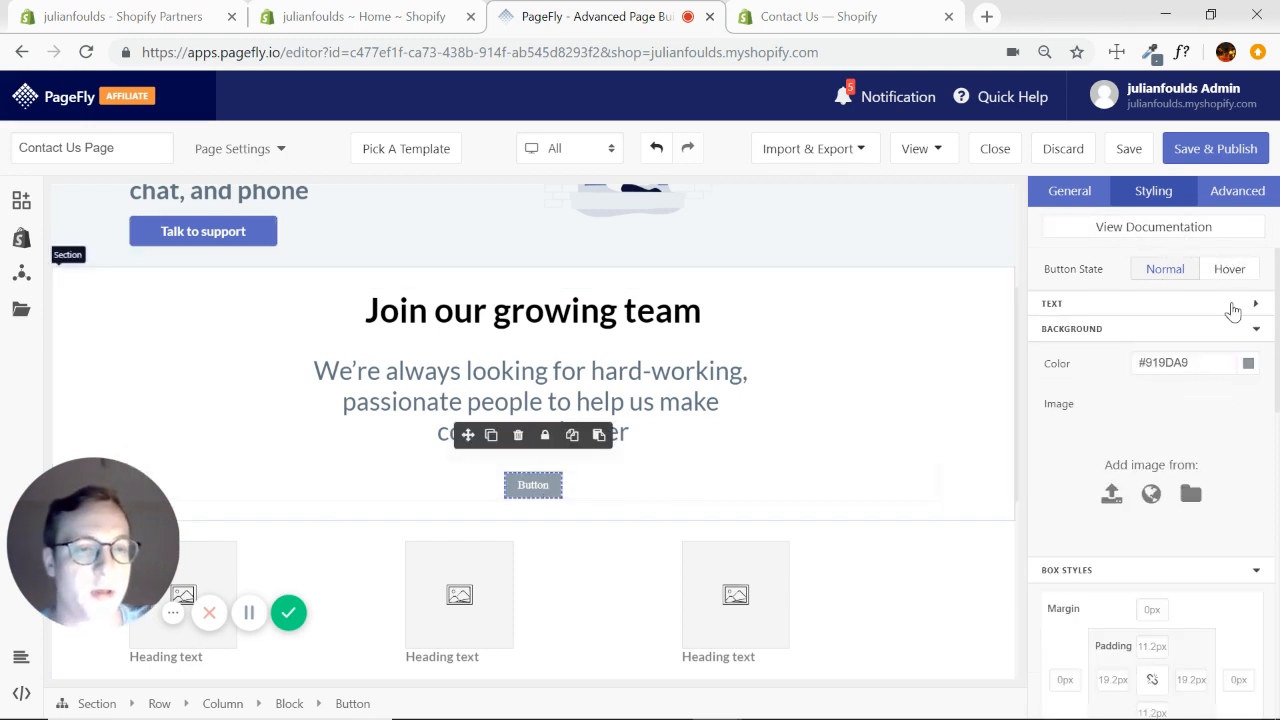
left_click(1200, 366)
key("ctrl+v")
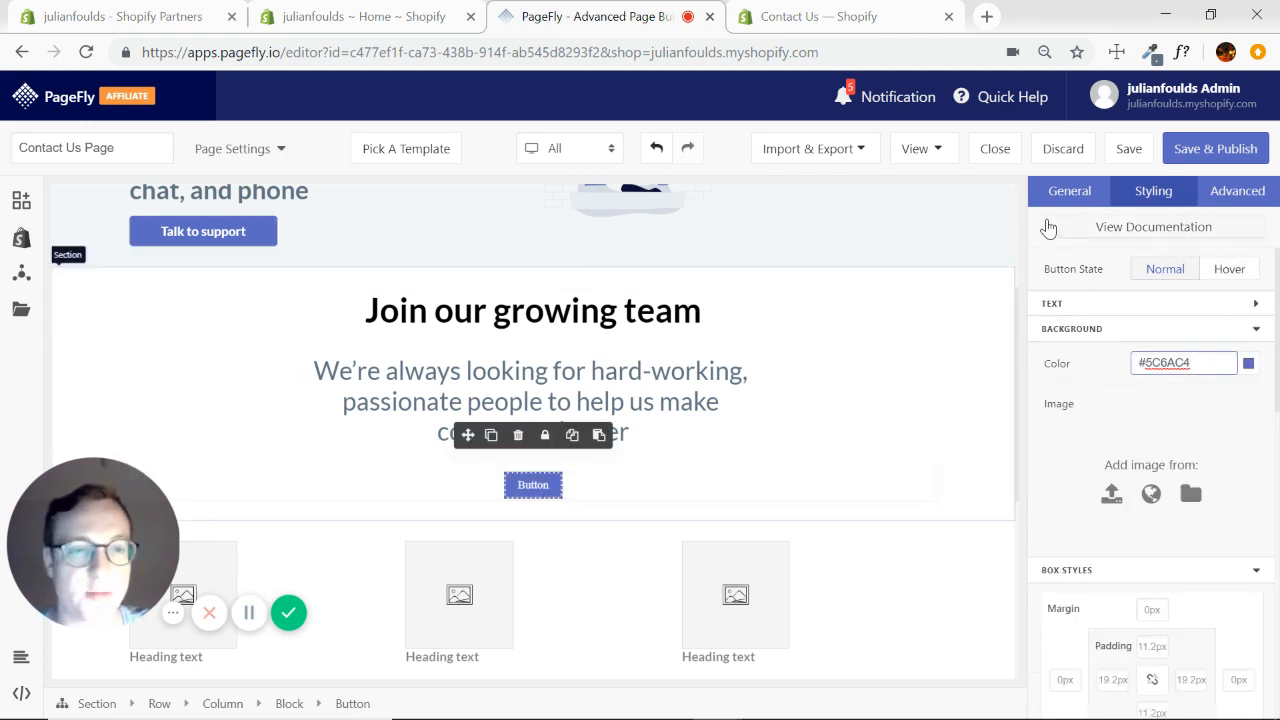
Step: Set the hover-state background colour of the hero's "Talk to support" button to #5C6AC4
left_click(272, 245)
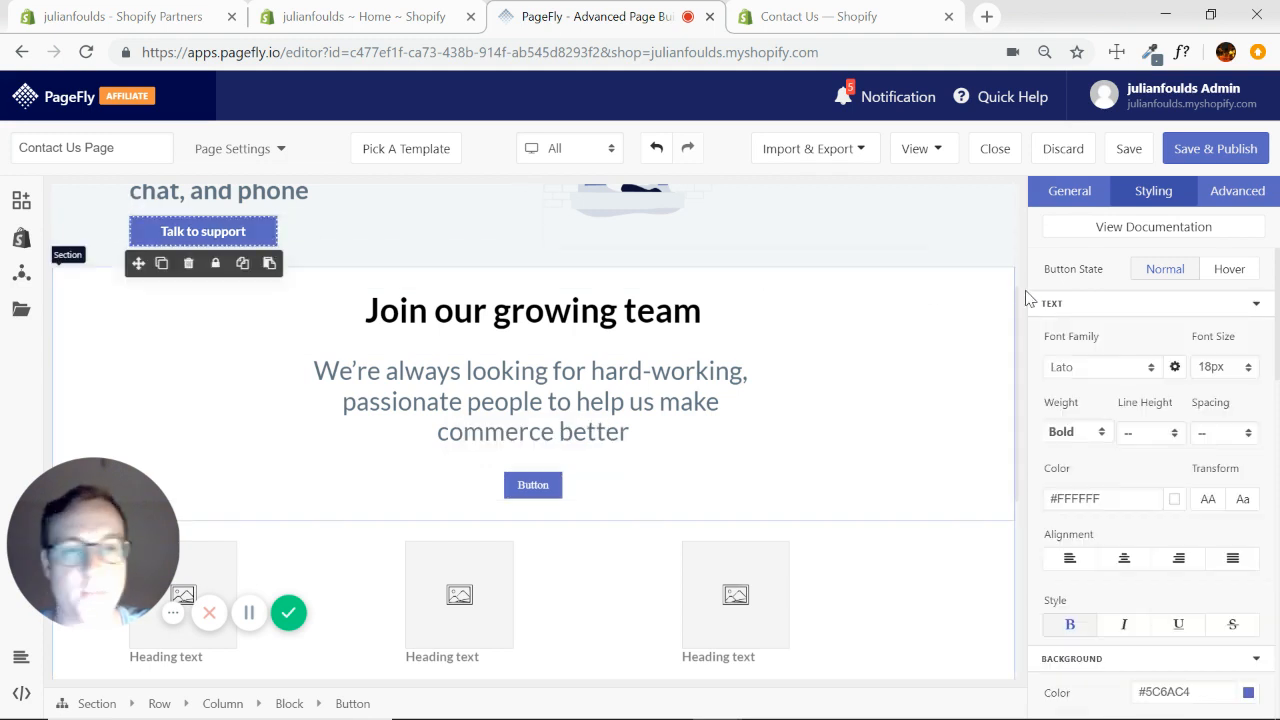
left_click(1229, 269)
left_click(1250, 302)
left_click(1192, 362)
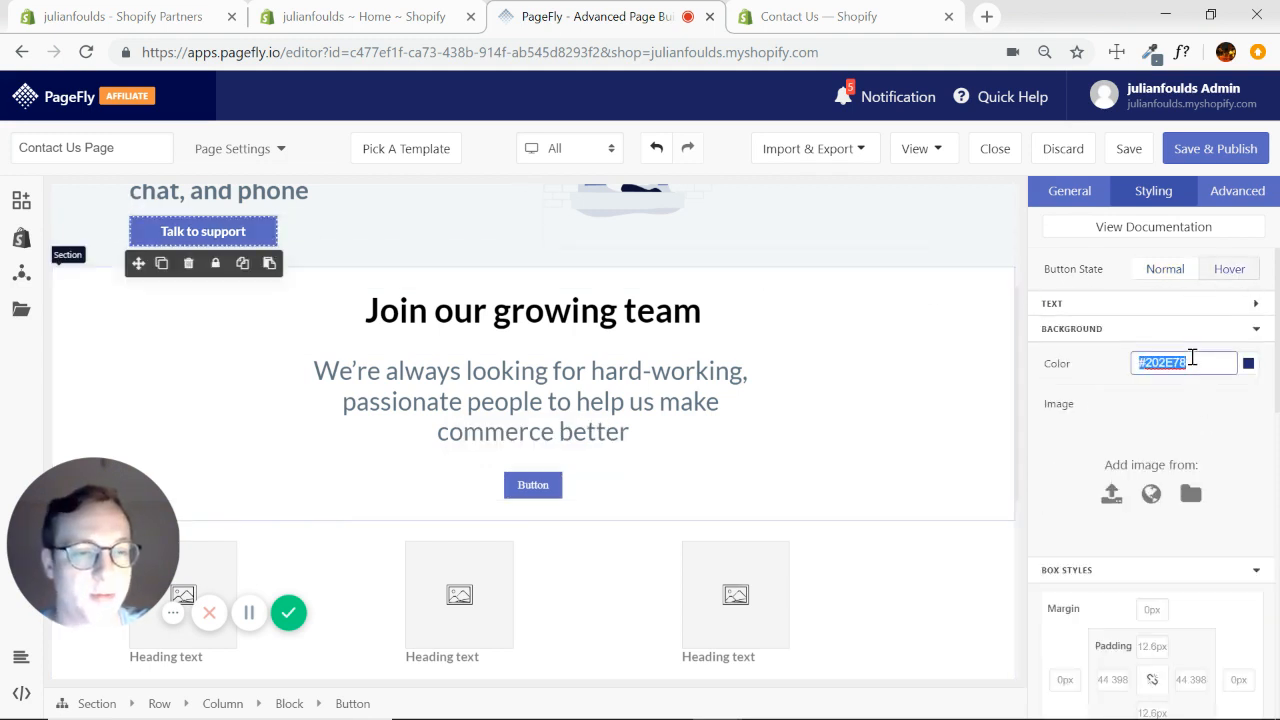
key("ctrl+v")
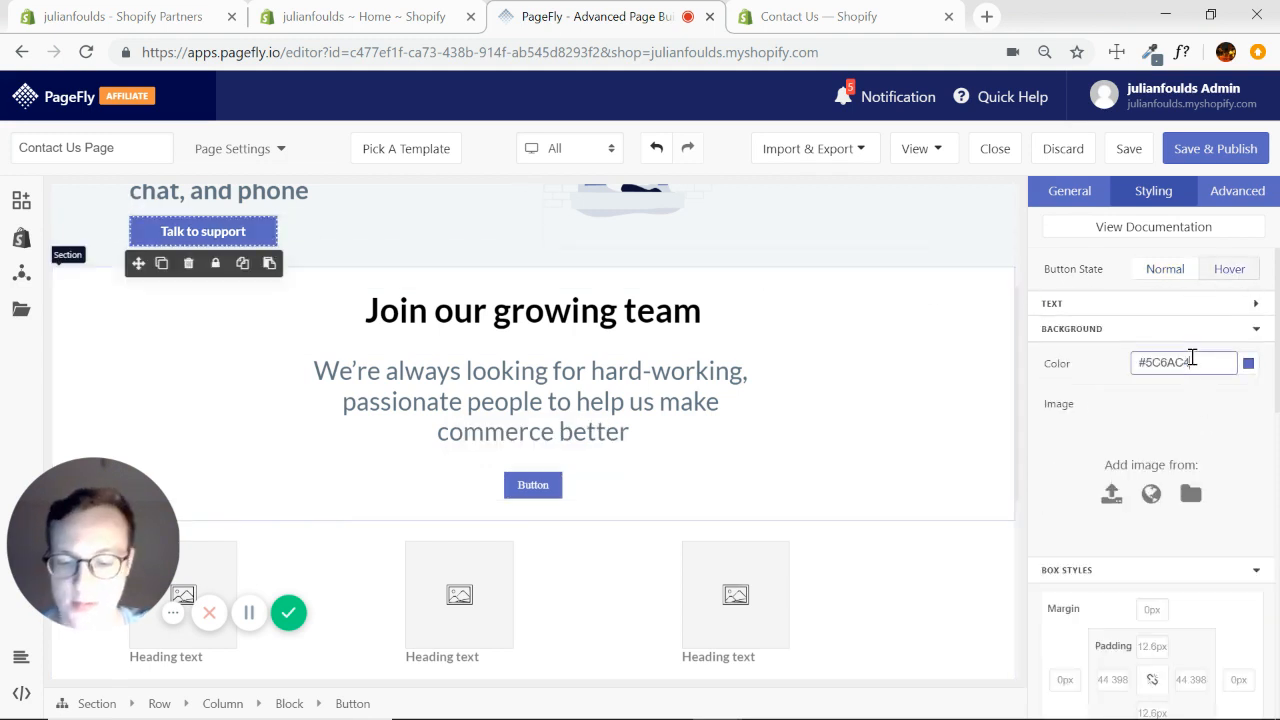
Step: Set the hover-state background colour of the new button in the "Join our growing team" section to #5C6AC4
left_click(555, 486)
left_click(1230, 270)
left_click(1250, 303)
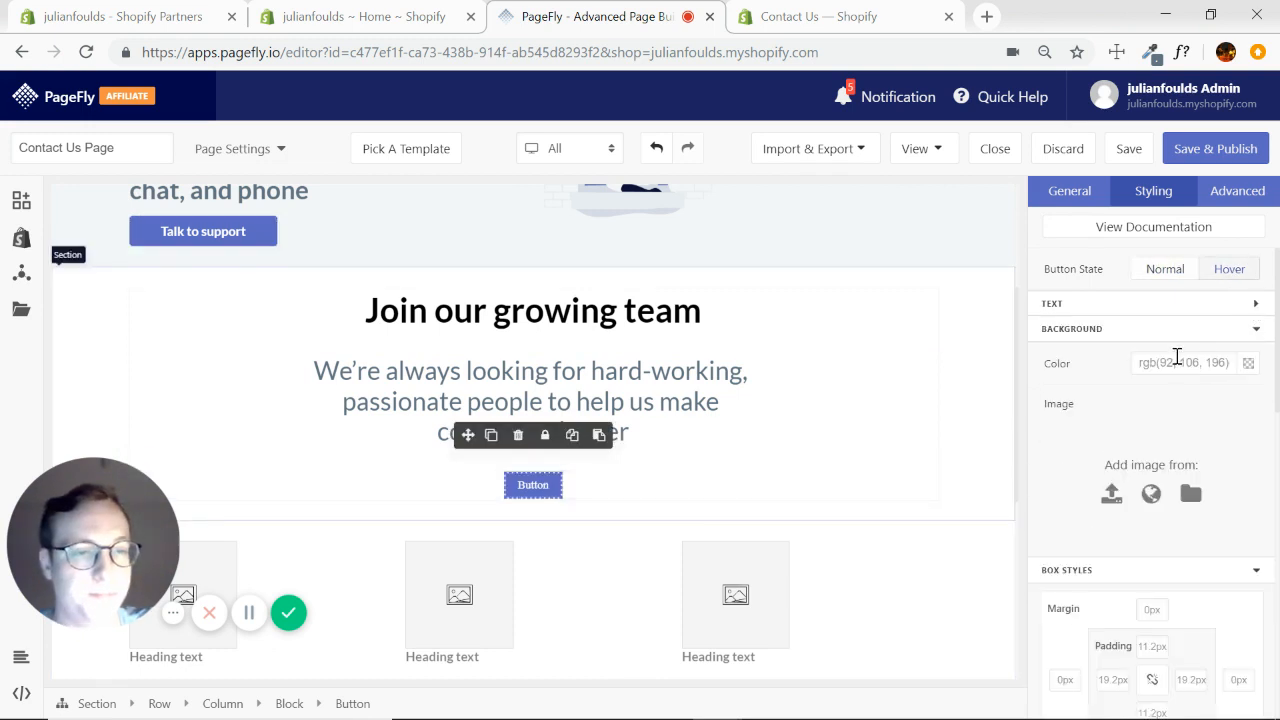
key("ctrl+v")
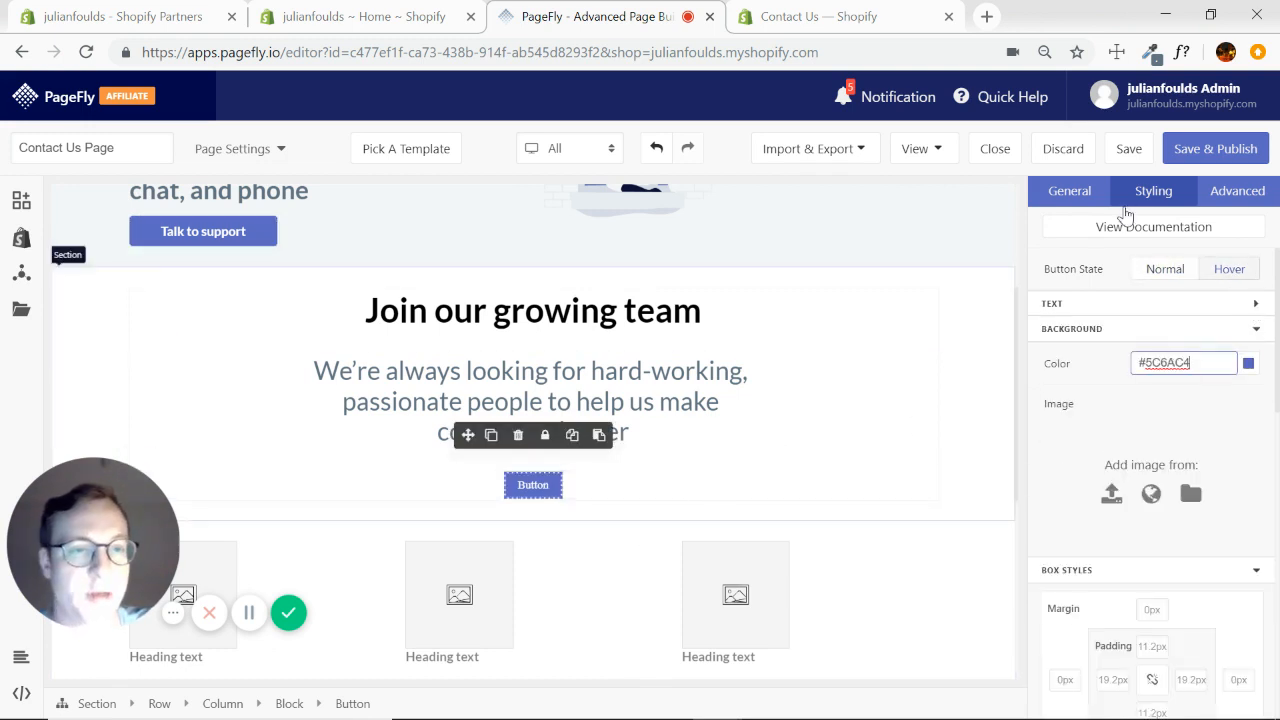
Step: Set the new button's border radius to 5 px on all corners in its normal state
left_click(1180, 273)
left_click(1253, 333)
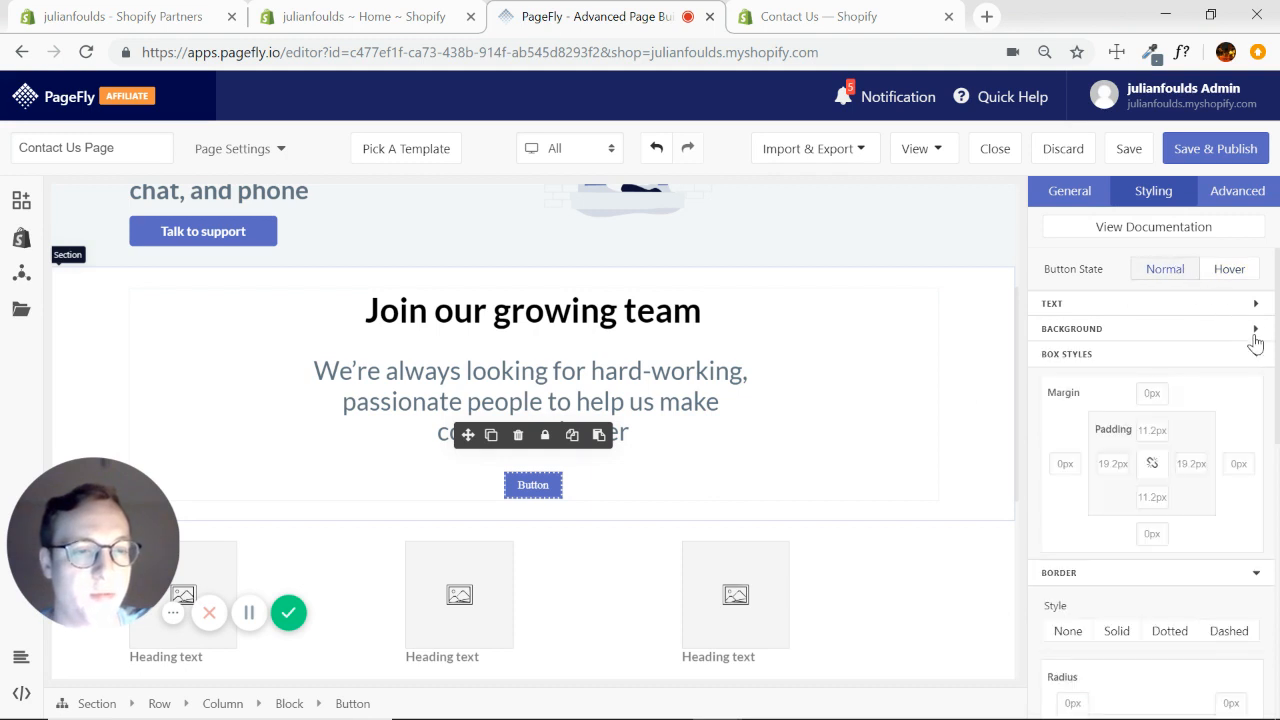
left_click(1256, 355)
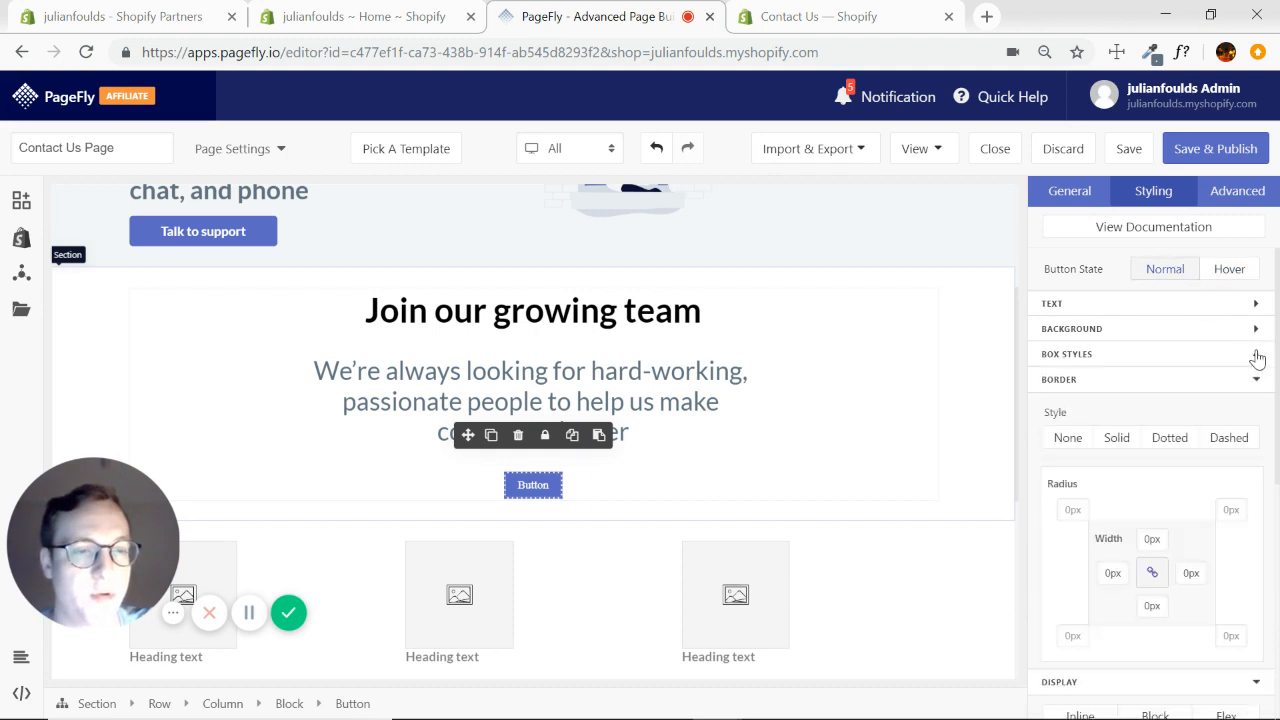
left_click(1076, 505)
type("5")
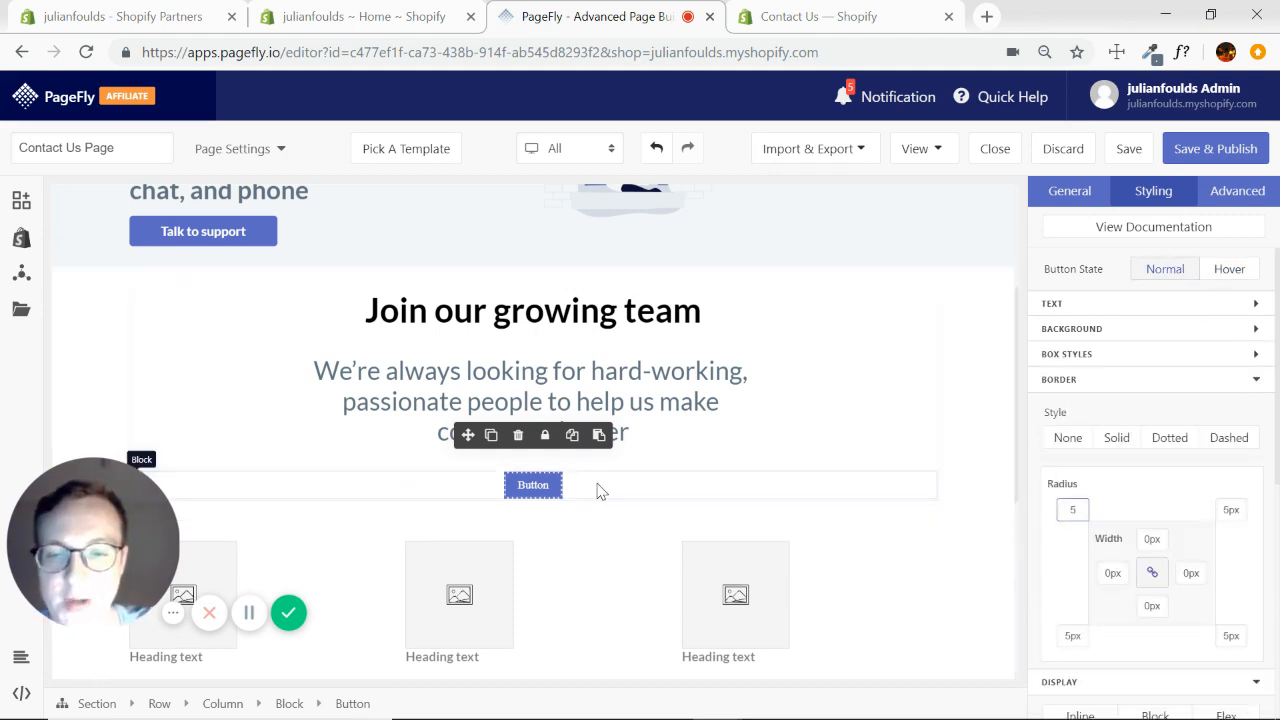
Step: Set the new button's text to the Lato font at 18px
left_click(1250, 305)
left_click(1143, 368)
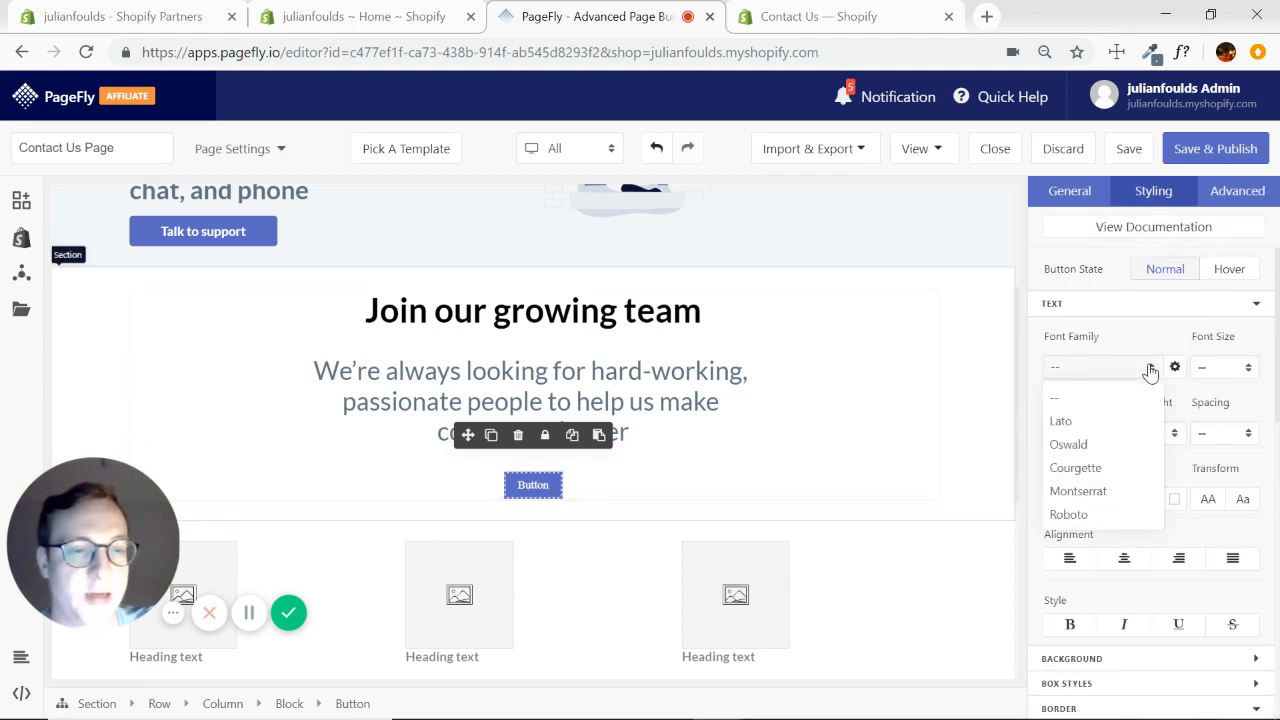
left_click(1077, 426)
left_click(1249, 369)
scroll(1216, 482, "down", 2)
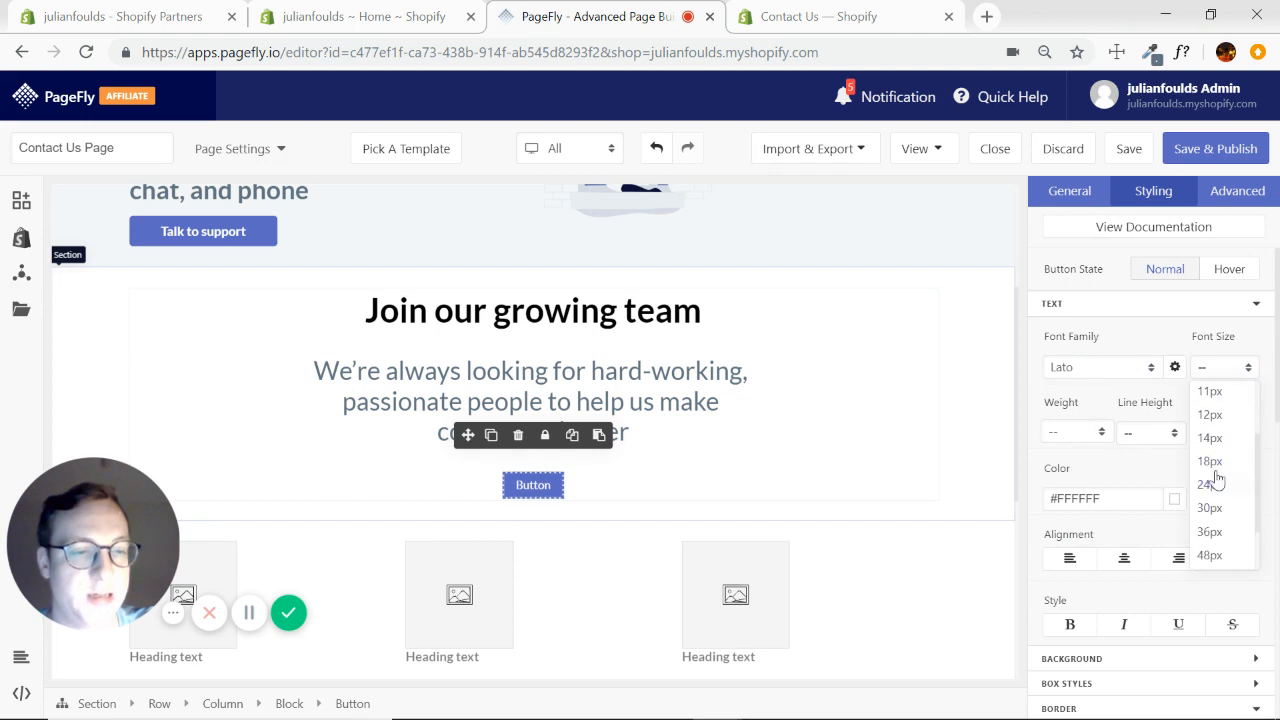
left_click(1210, 461)
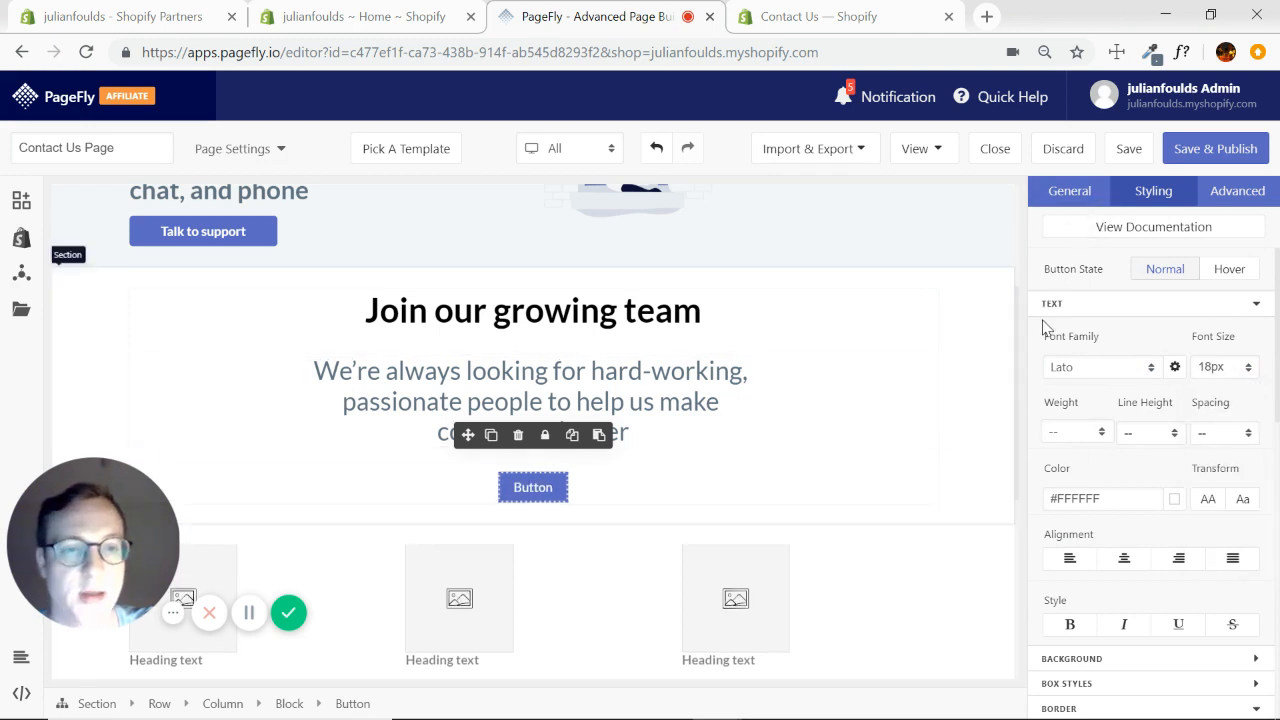
Step: Change the new button's text to "View current job postings", matching the button on Shopify's contact page
left_click(1075, 196)
double_click(1119, 324)
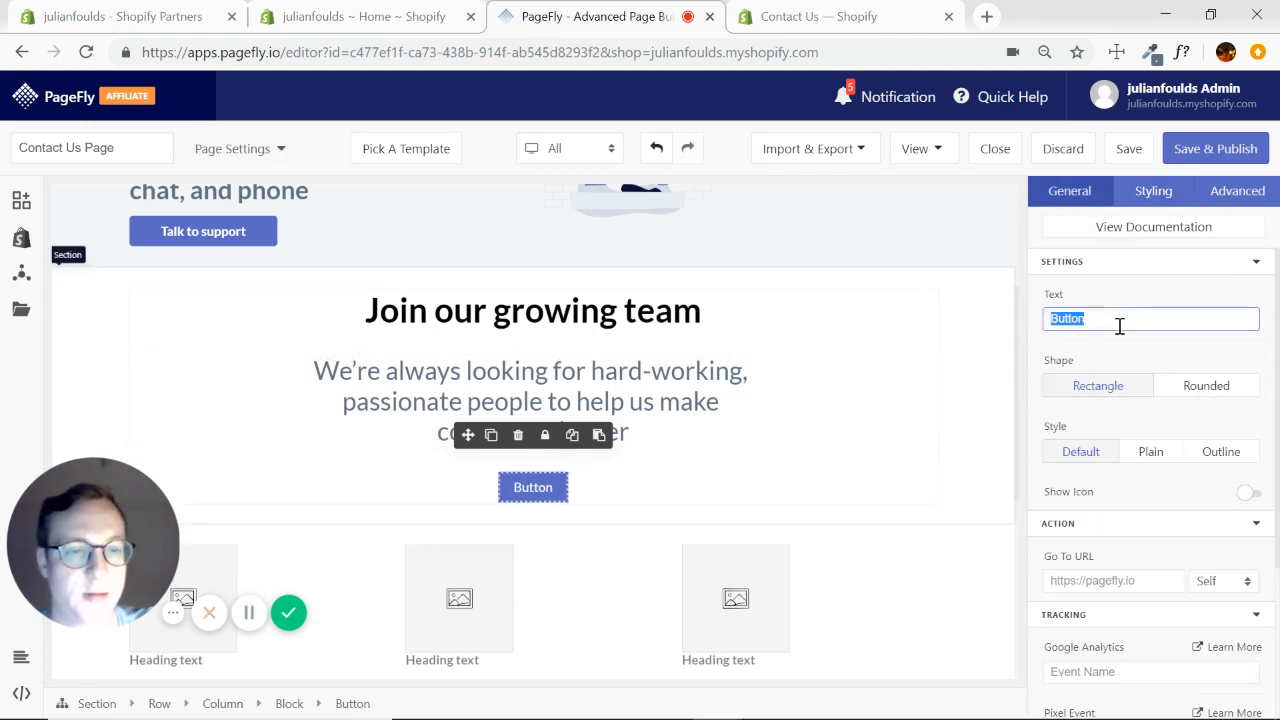
left_click(858, 22)
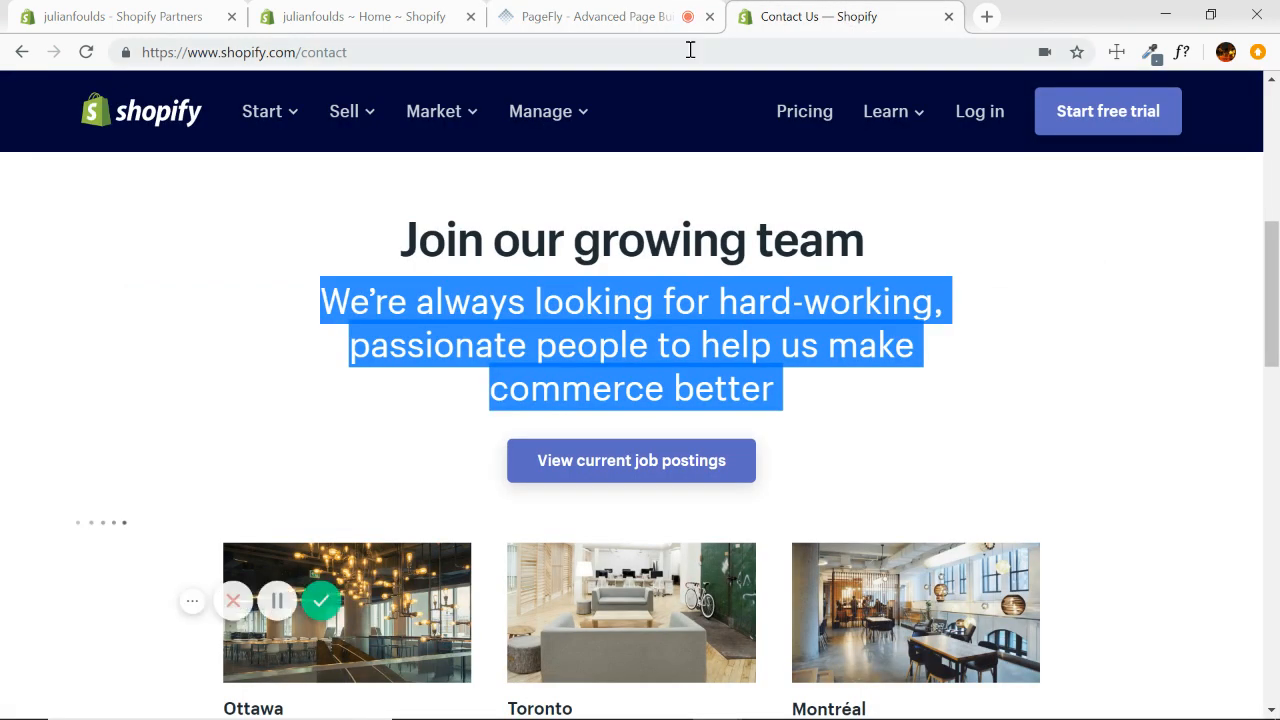
left_click(621, 31)
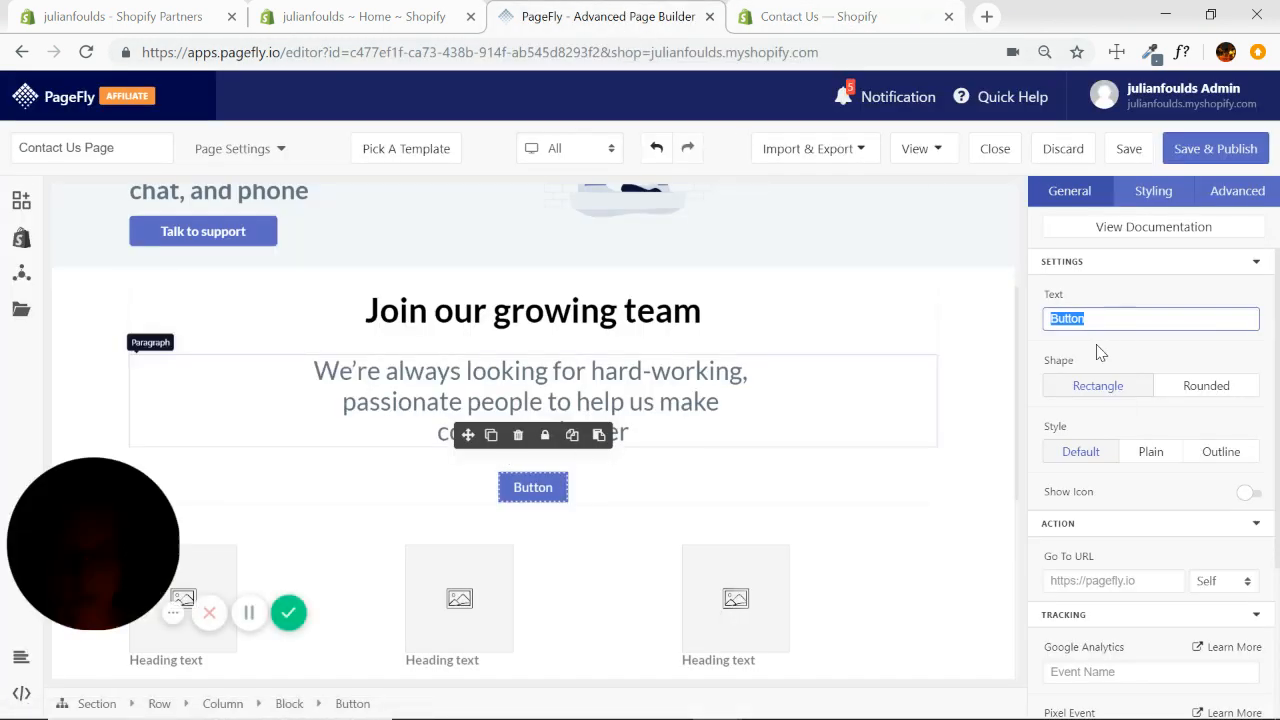
type("View cur")
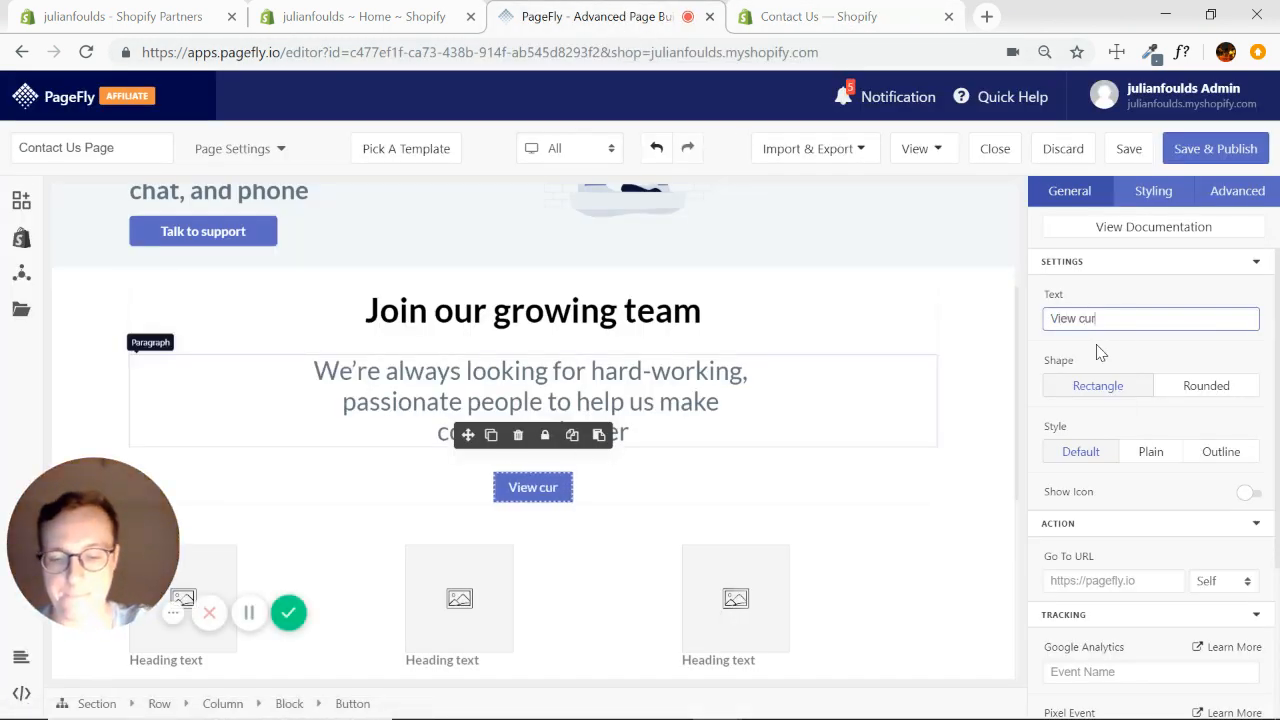
type("rent job postings")
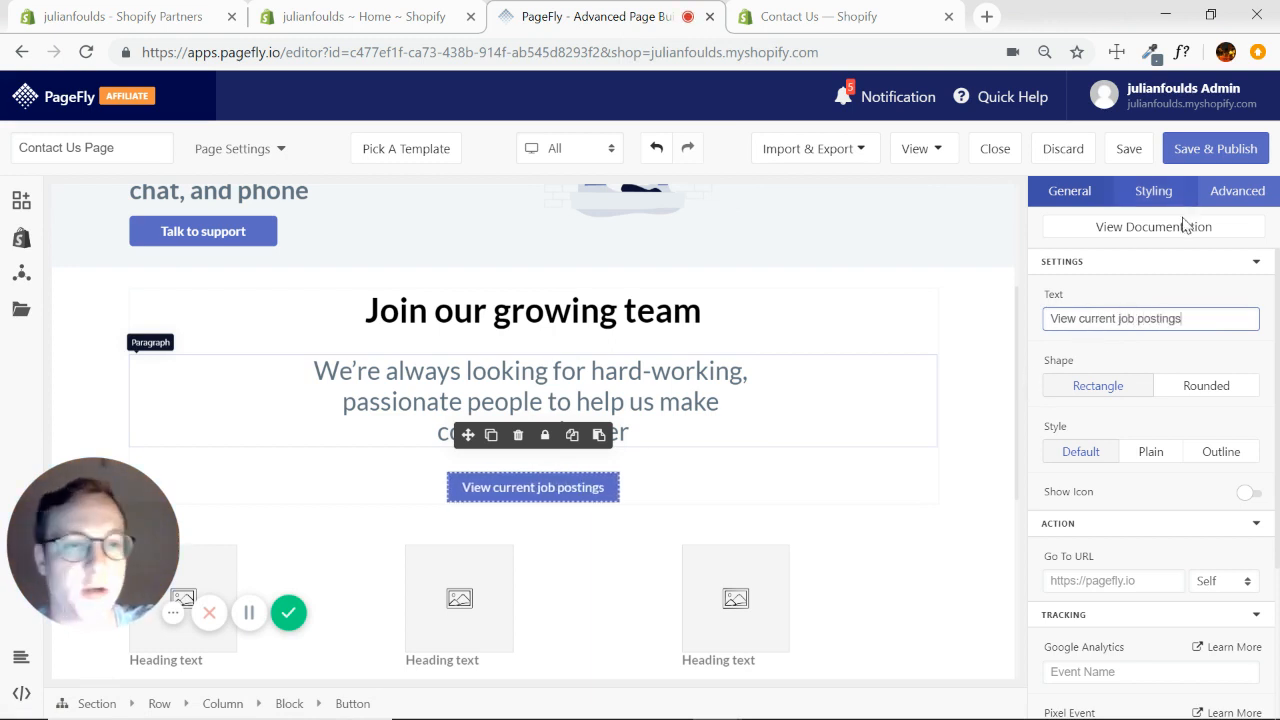
left_click(1140, 195)
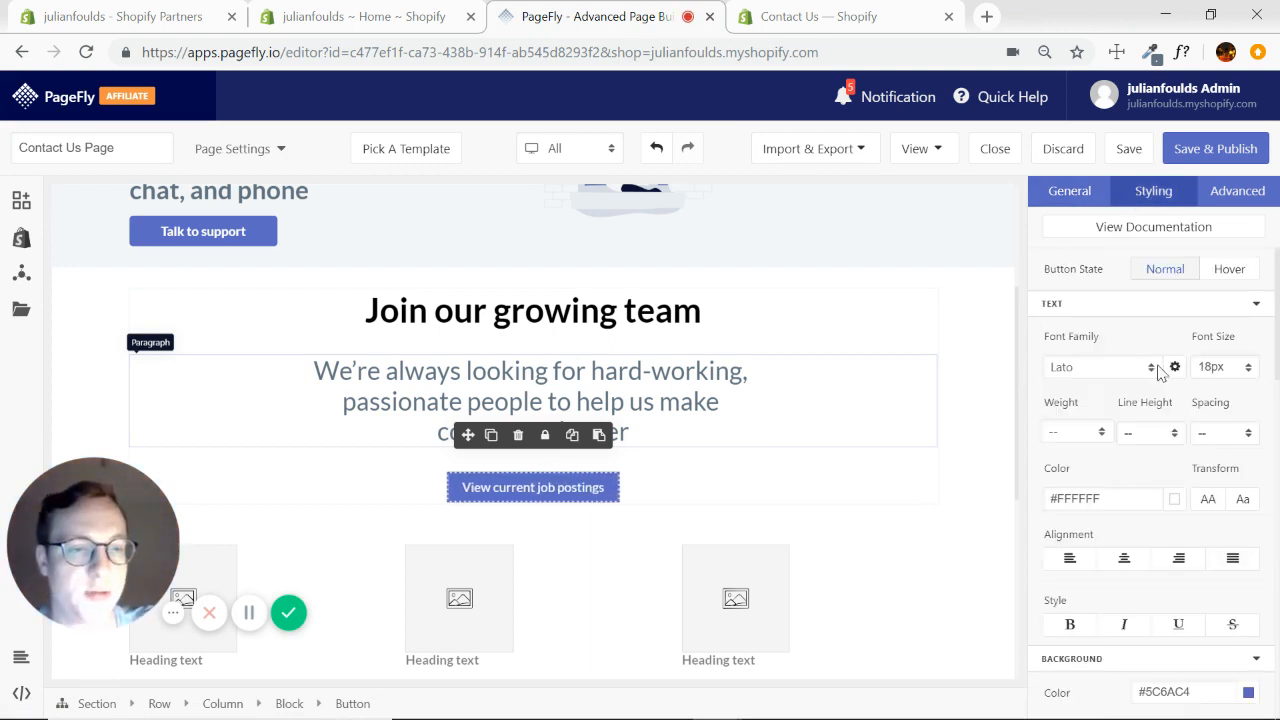
Step: Make the "View current job postings" button's text bold and compare it with the button on Shopify's contact page
left_click(1069, 624)
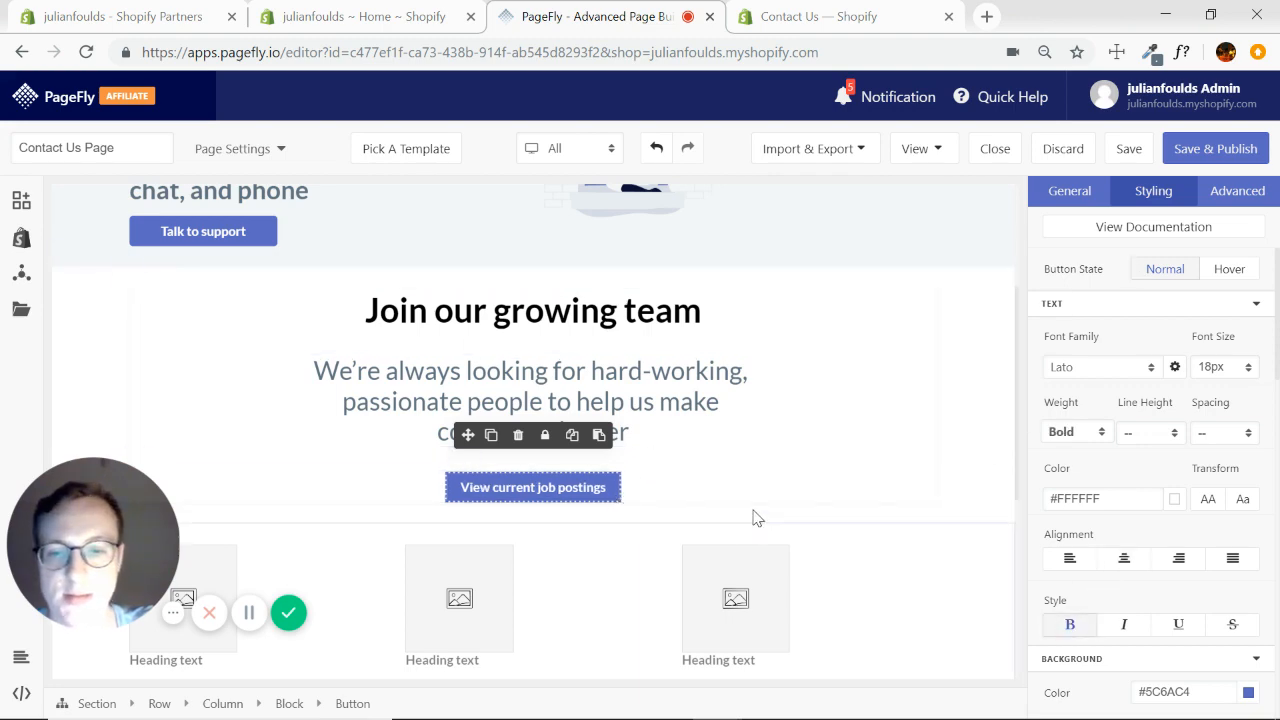
left_click(880, 440)
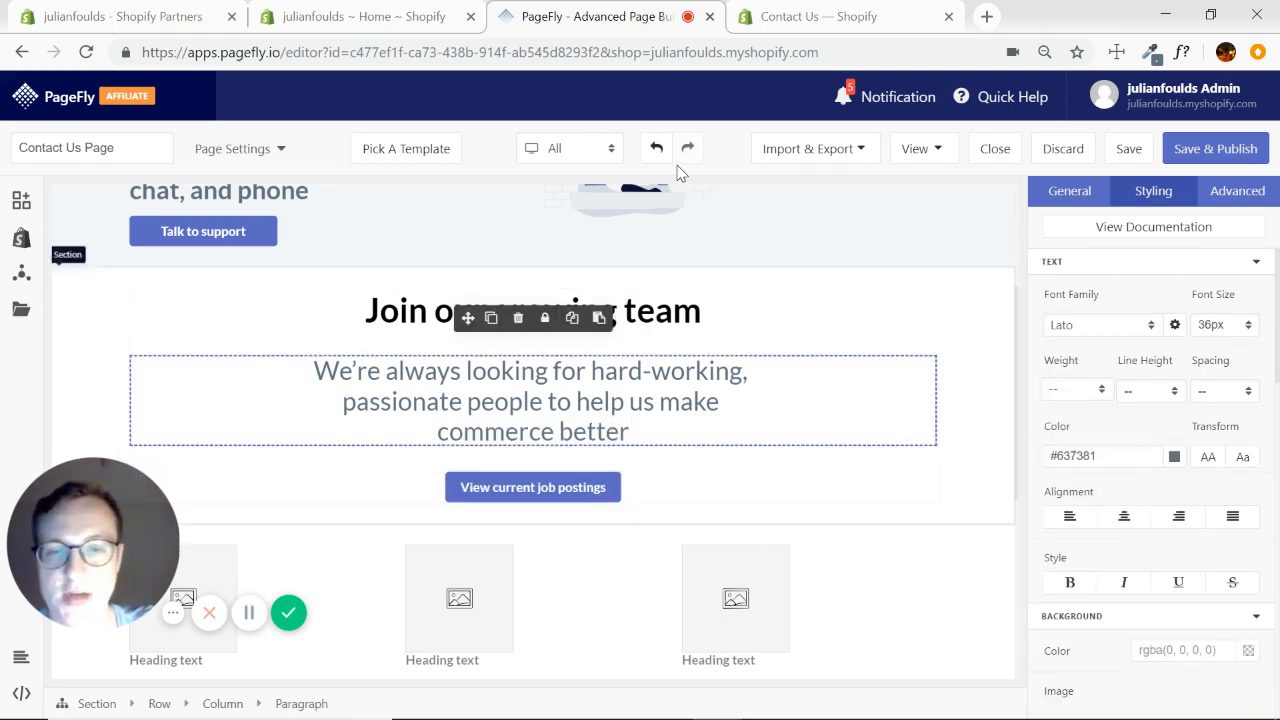
left_click(810, 16)
left_click(650, 16)
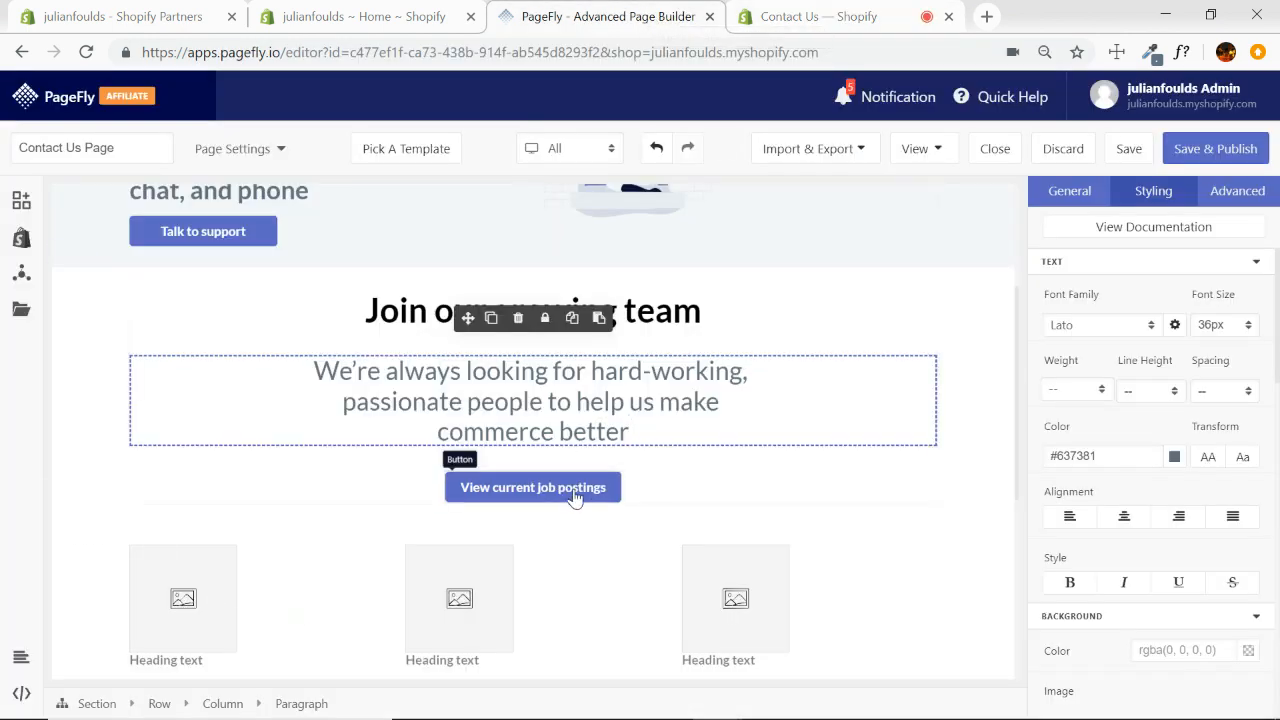
Step: Set the left and right padding of the "View current job postings" button to 3% in its normal state
left_click(533, 487)
left_click(1246, 306)
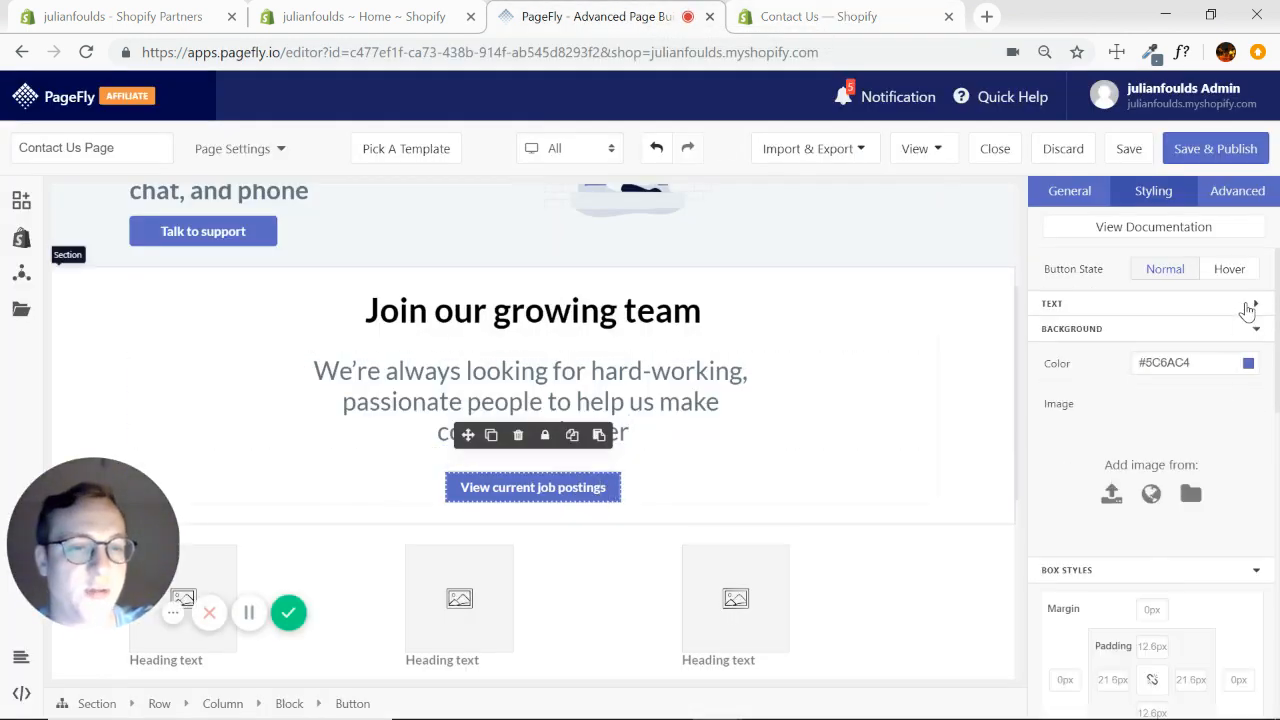
left_click(1251, 332)
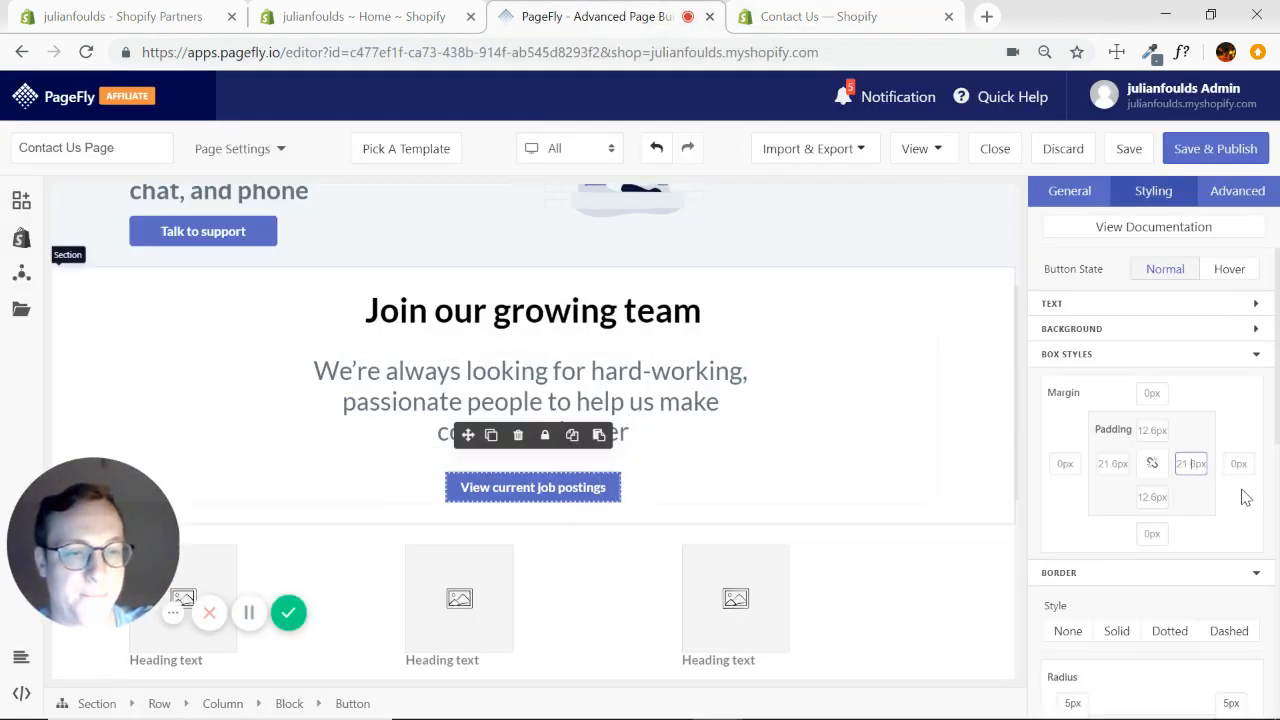
type("3%")
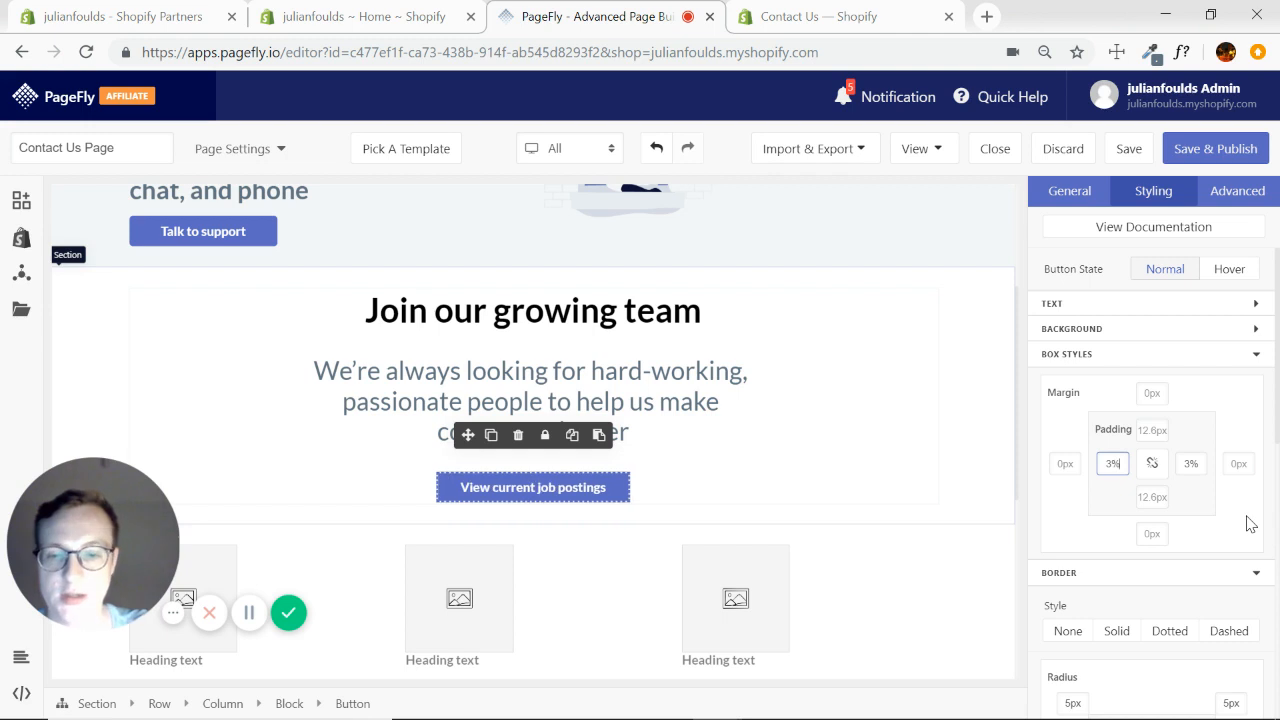
left_click(839, 388)
left_click(982, 410)
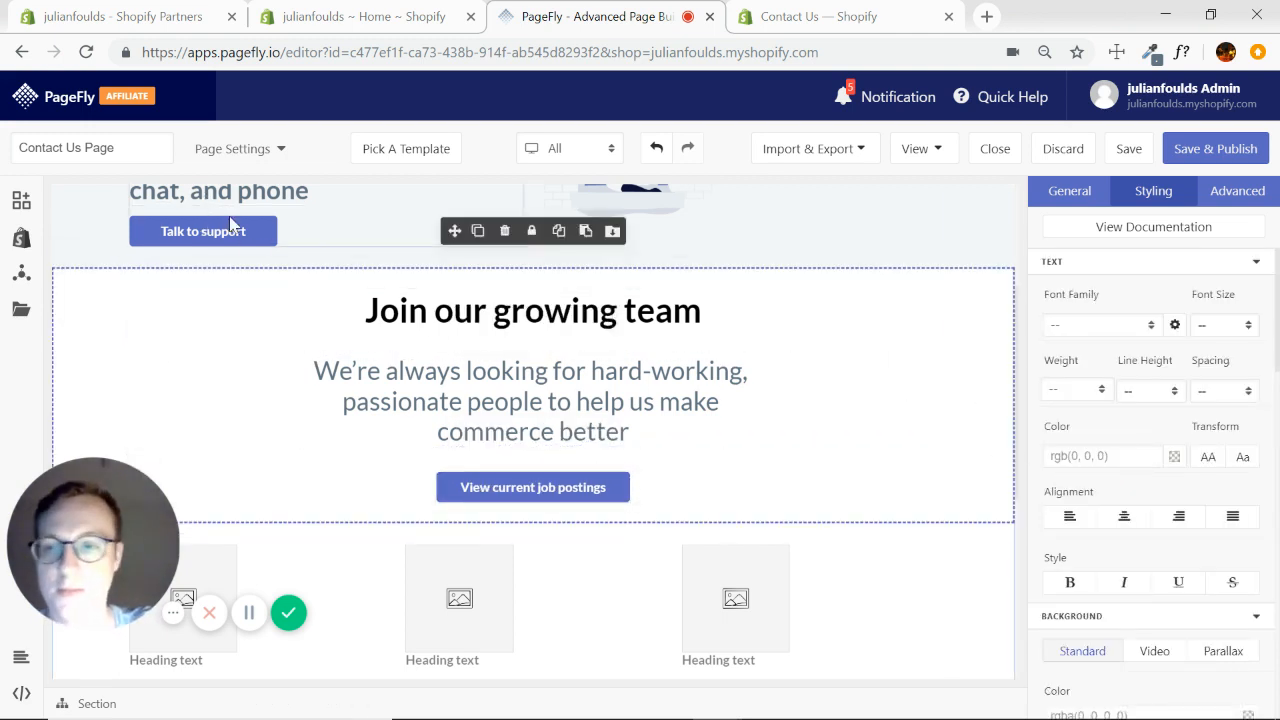
Step: Show the job postings button's hover-state background settings and sample the hover colour #202E78 from the matching button on Shopify's contact page
left_click(852, 232)
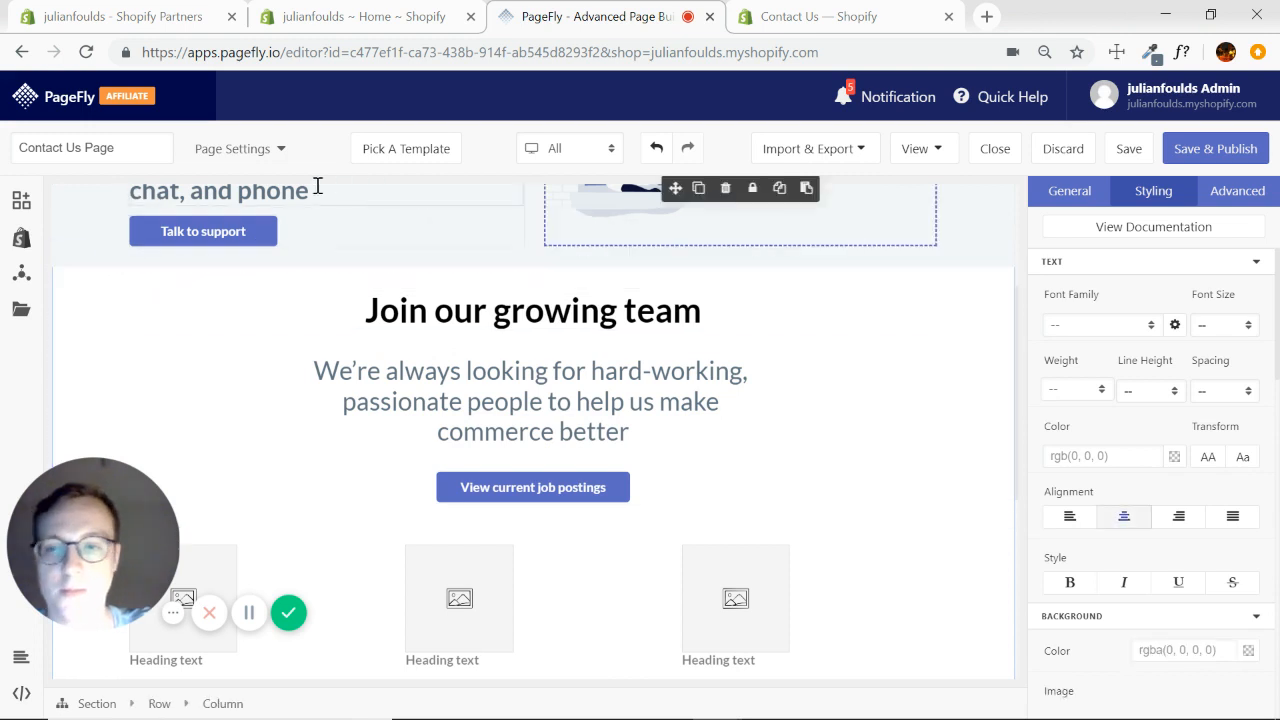
left_click(616, 491)
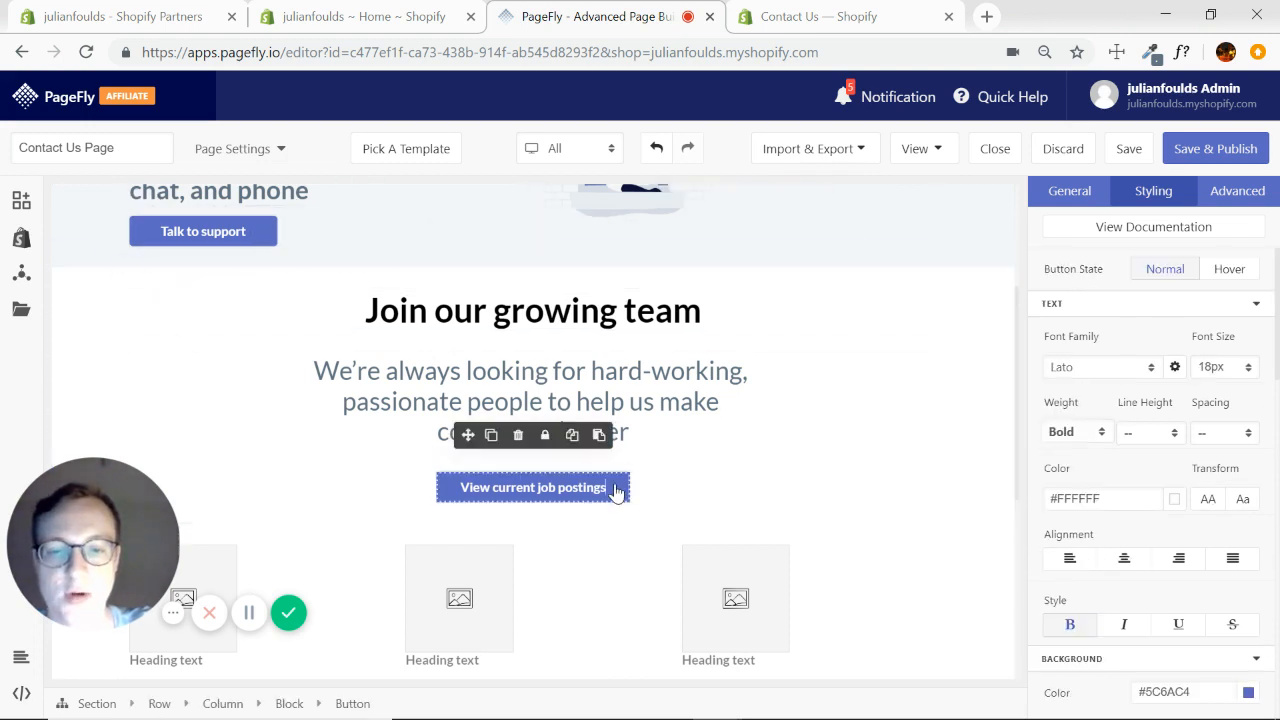
left_click(1238, 272)
left_click(1257, 308)
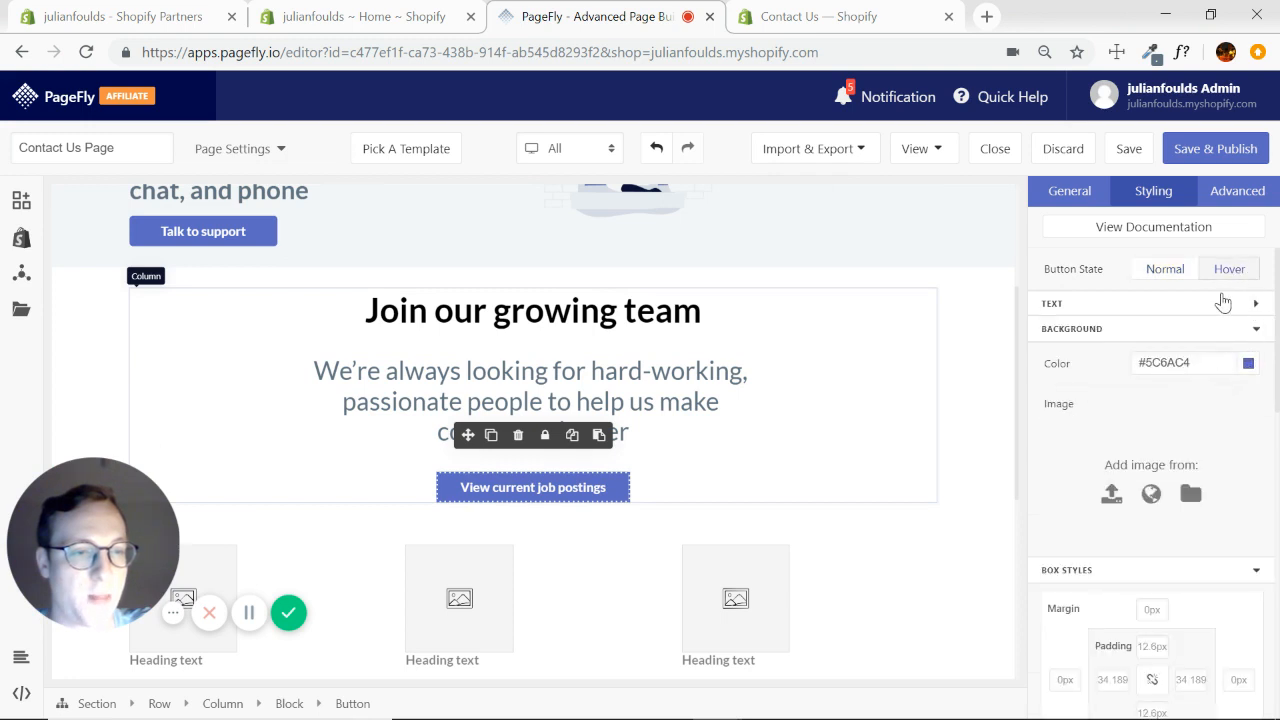
left_click(1168, 272)
left_click(1232, 274)
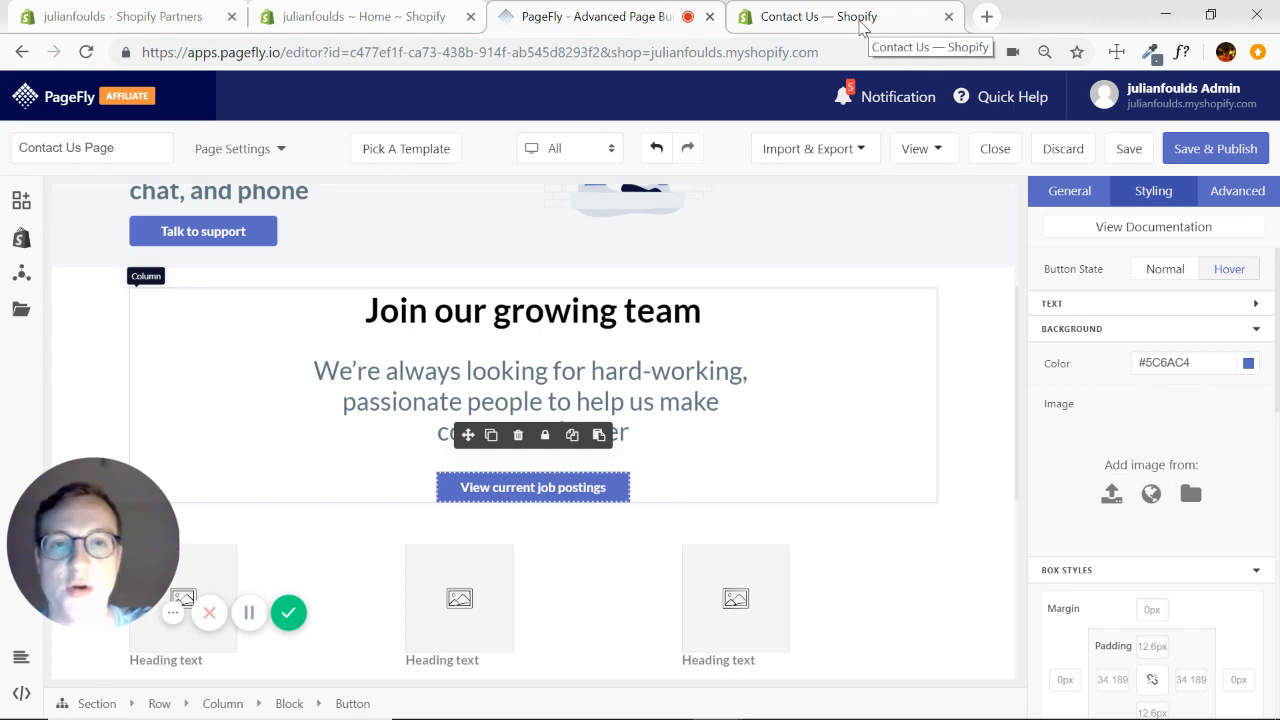
left_click(857, 27)
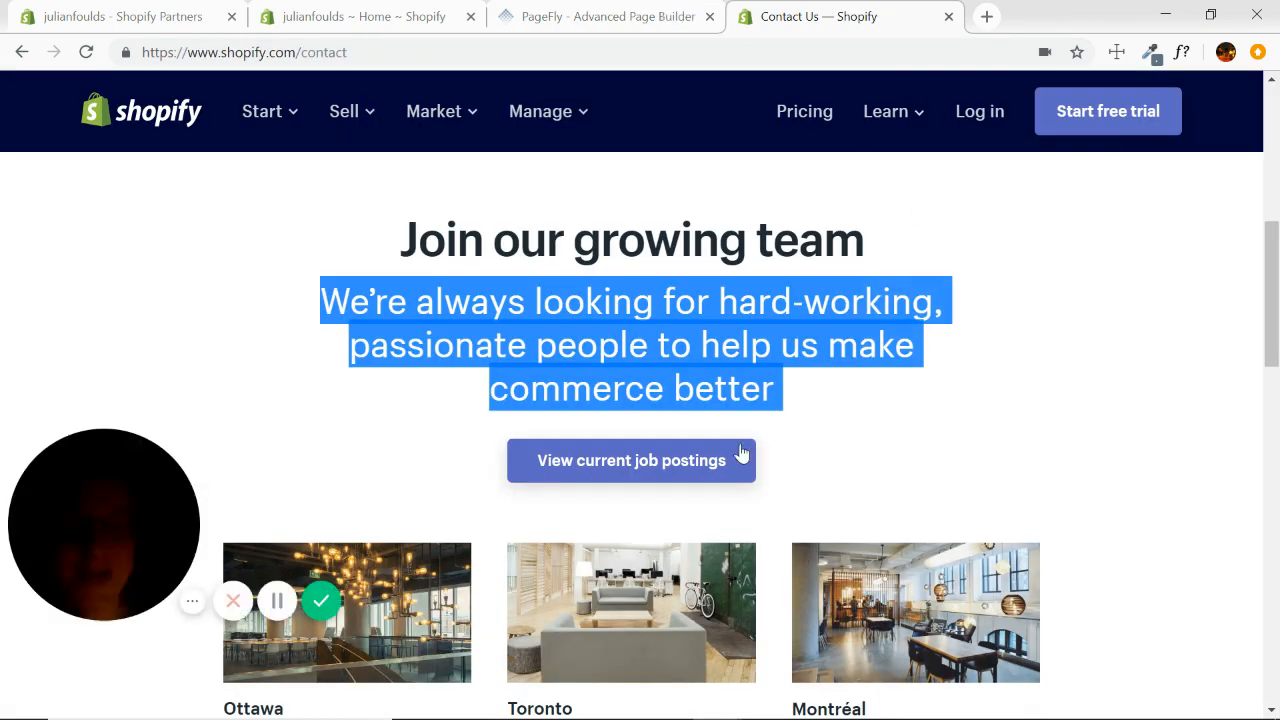
left_click(1151, 52)
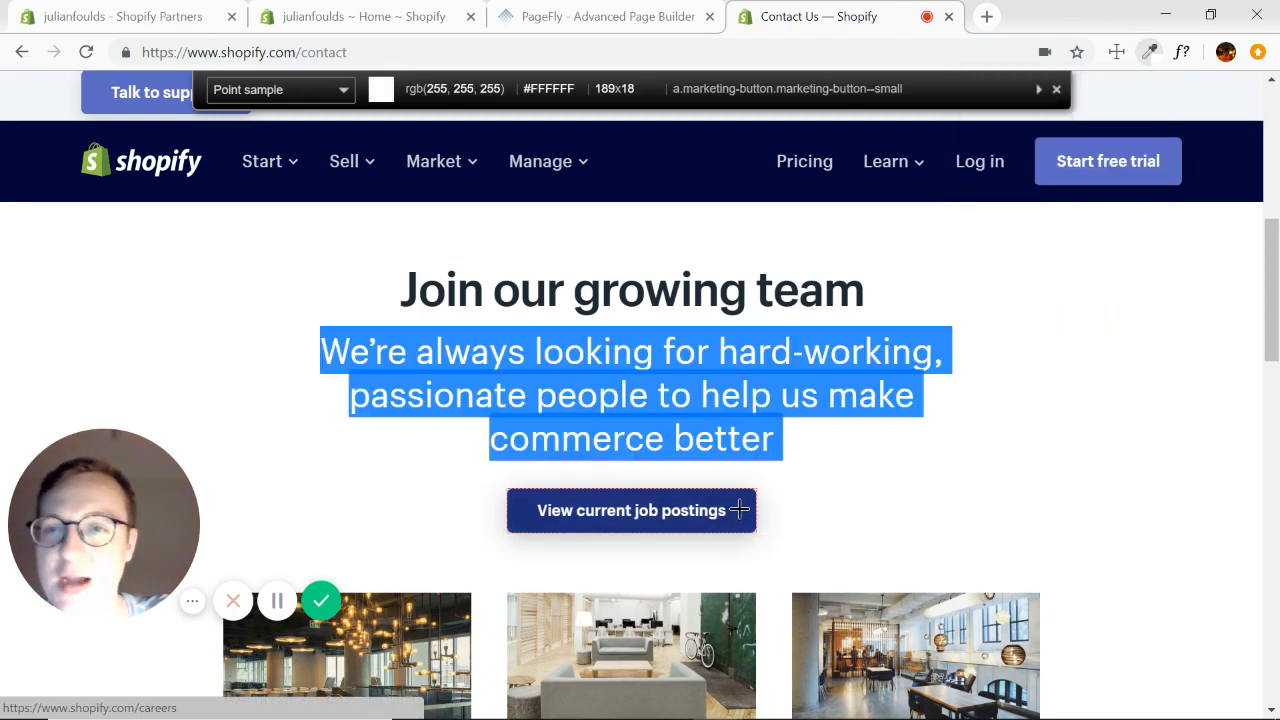
left_click(739, 510)
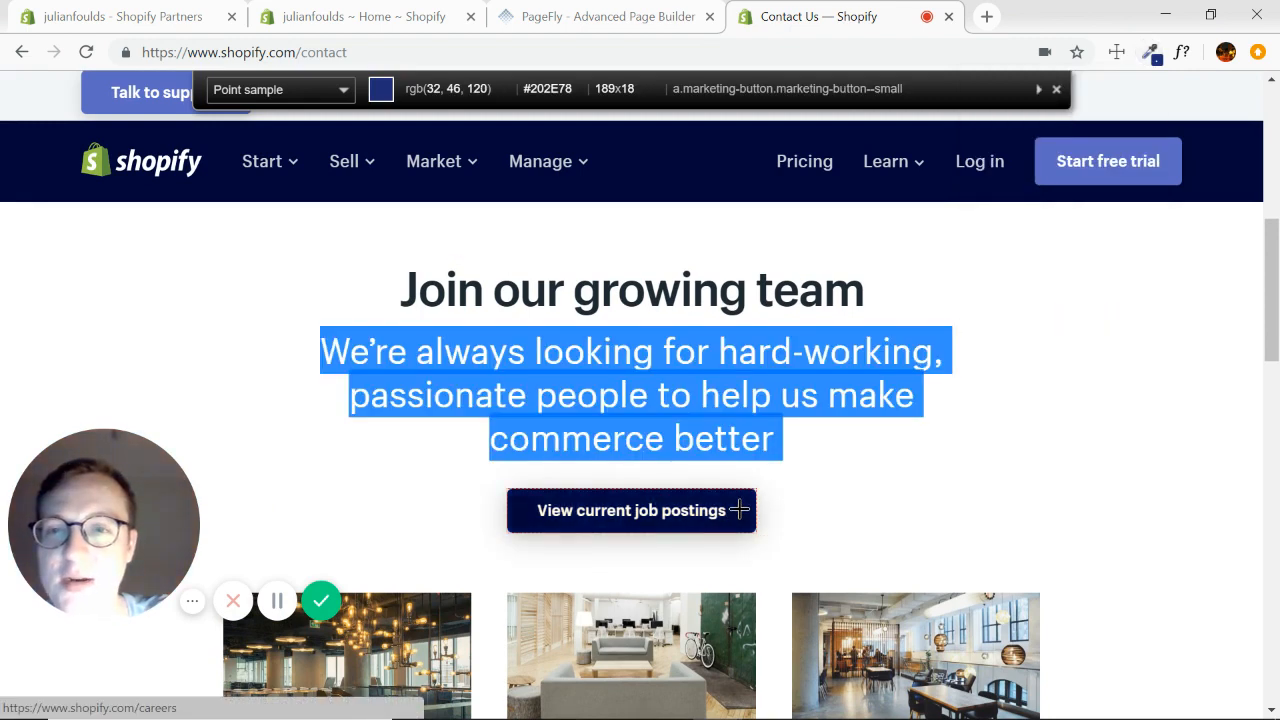
left_click(590, 22)
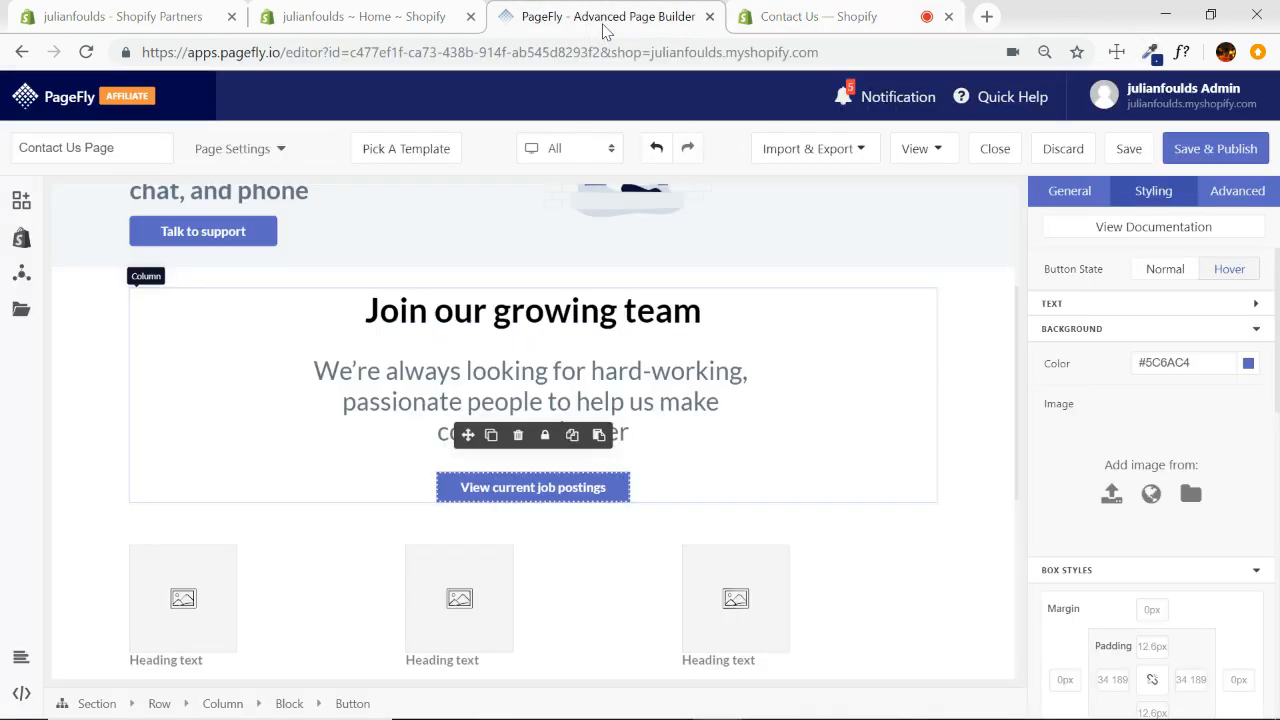
Step: Try to set the hover-state background colour of the "Talk to support" button to #202E78
left_click(262, 236)
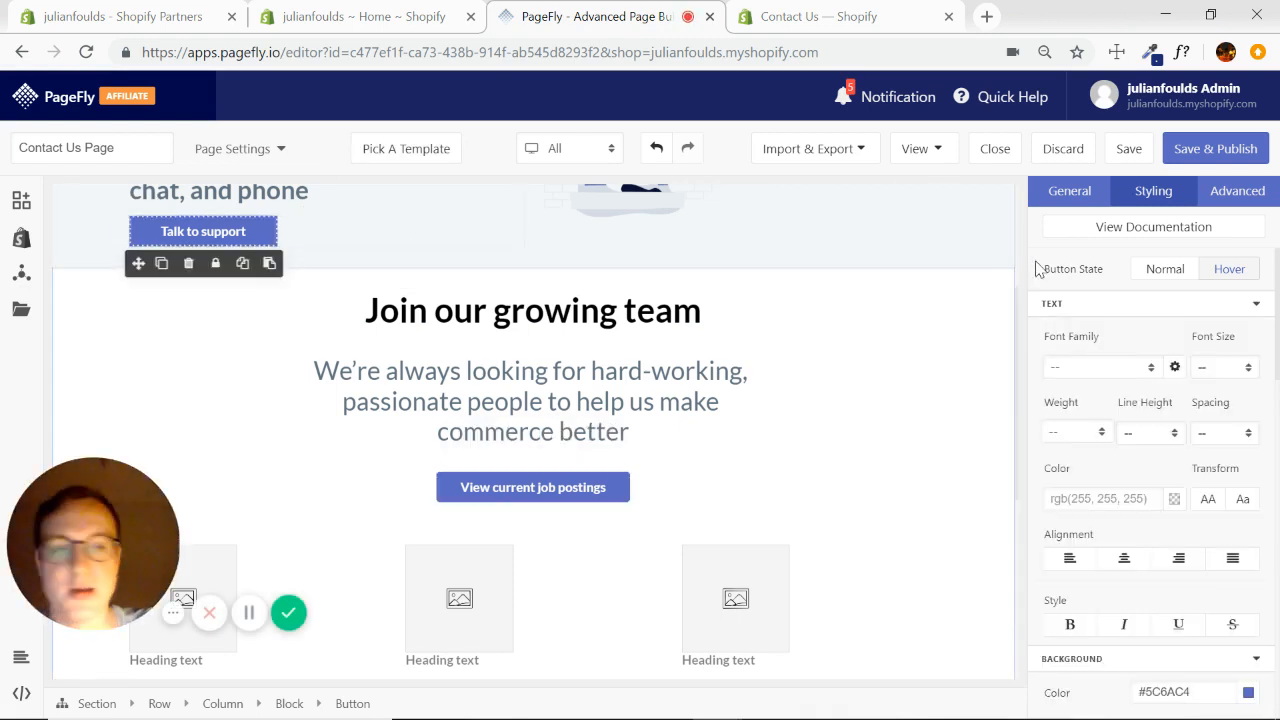
left_click(1223, 272)
left_click(1230, 270)
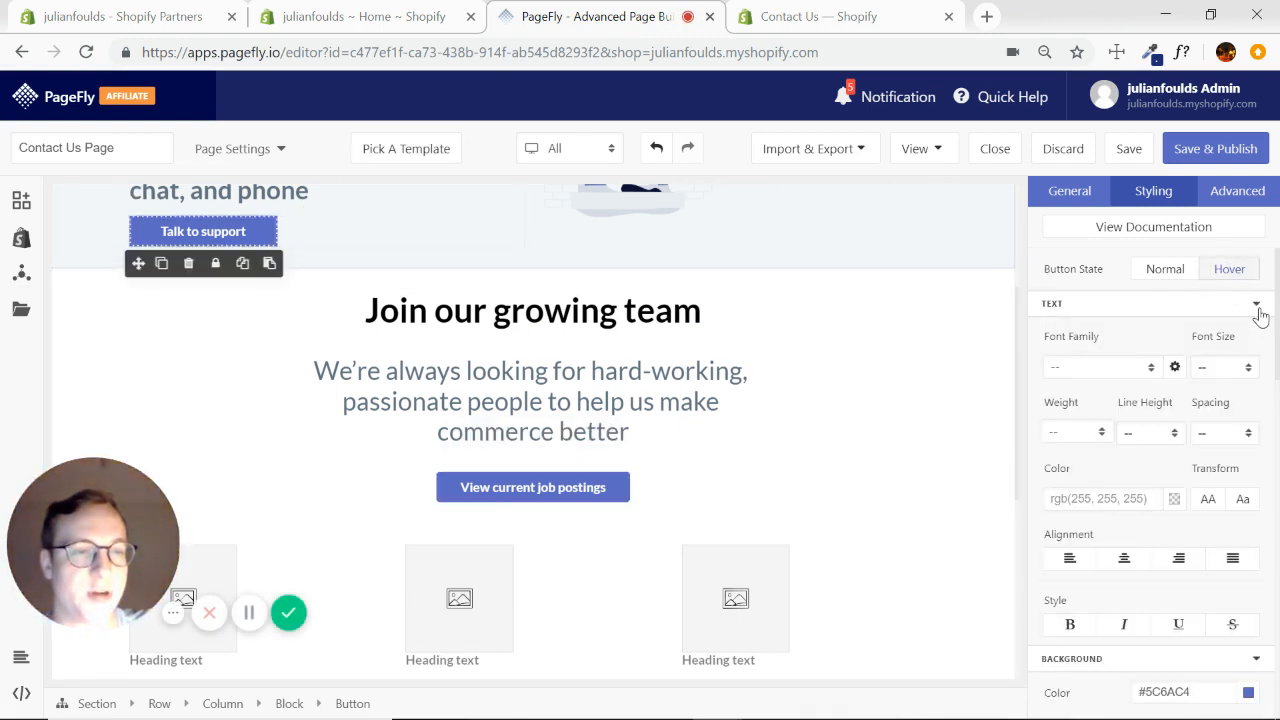
left_click(1256, 305)
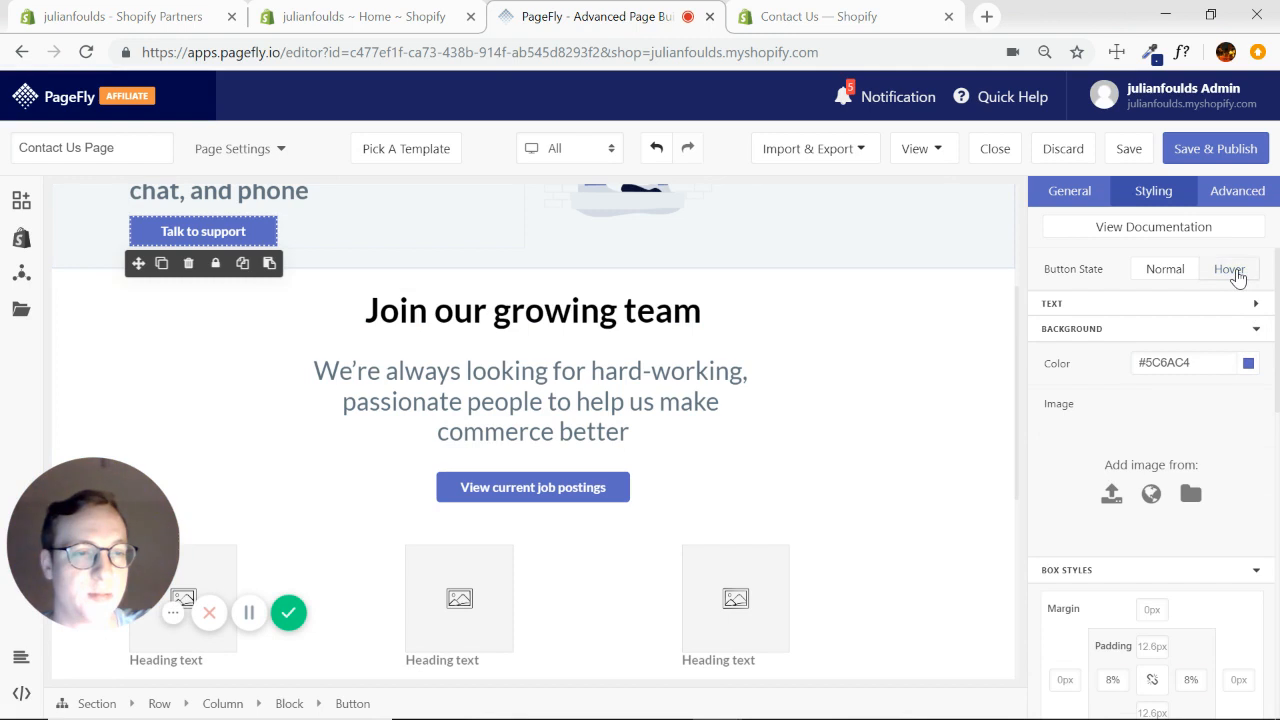
triple_click(1210, 362)
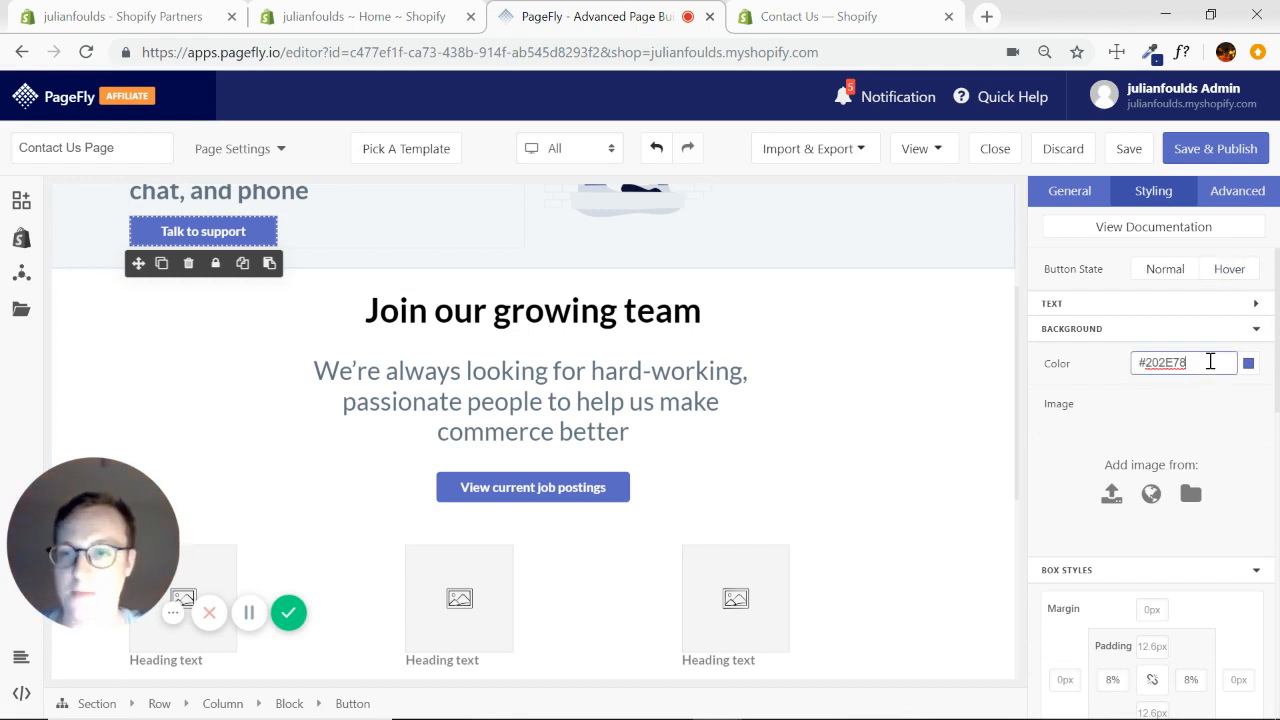
Step: Set the hover-state background colour of the "View current job postings" button to #202E78
left_click(608, 487)
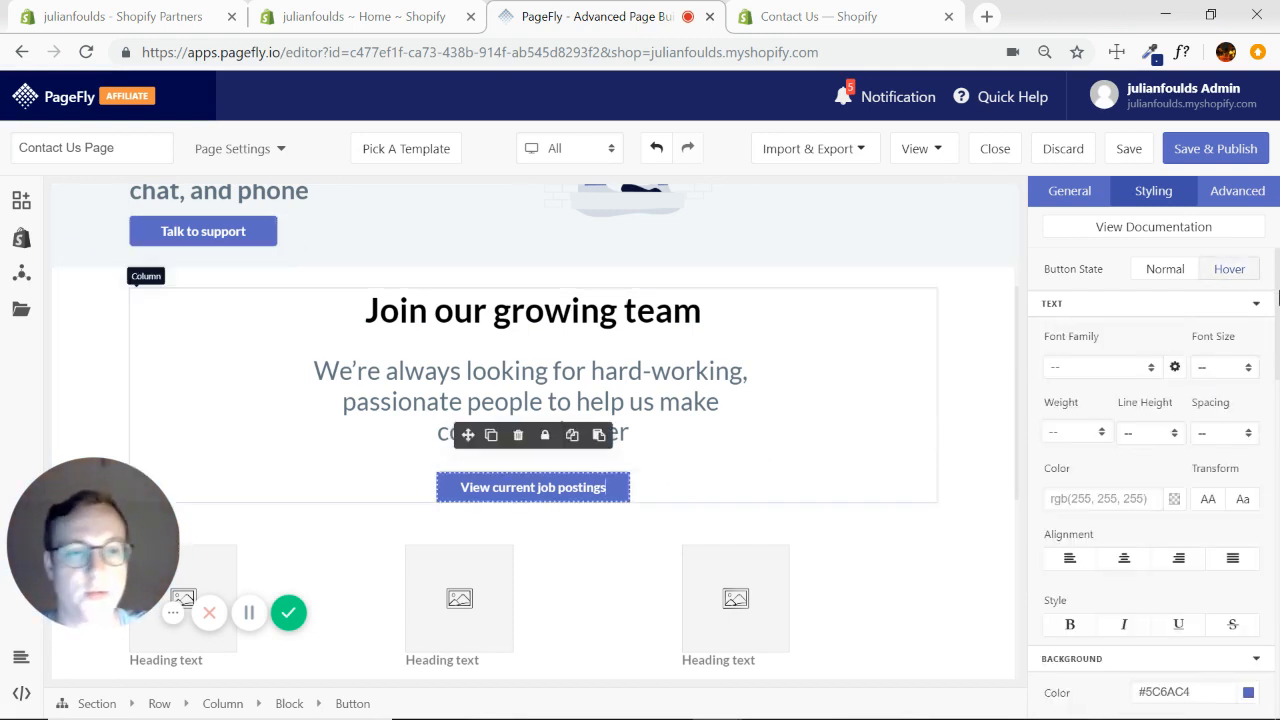
left_click(1238, 278)
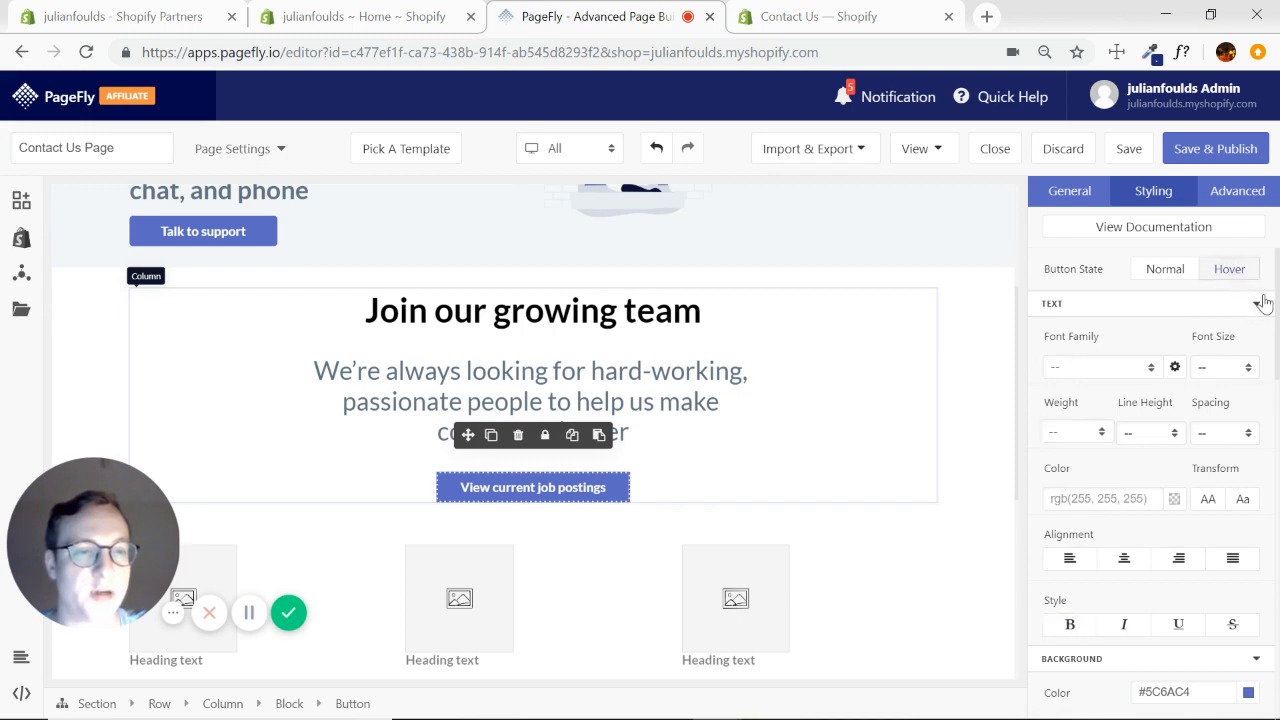
left_click(1257, 305)
double_click(1201, 361)
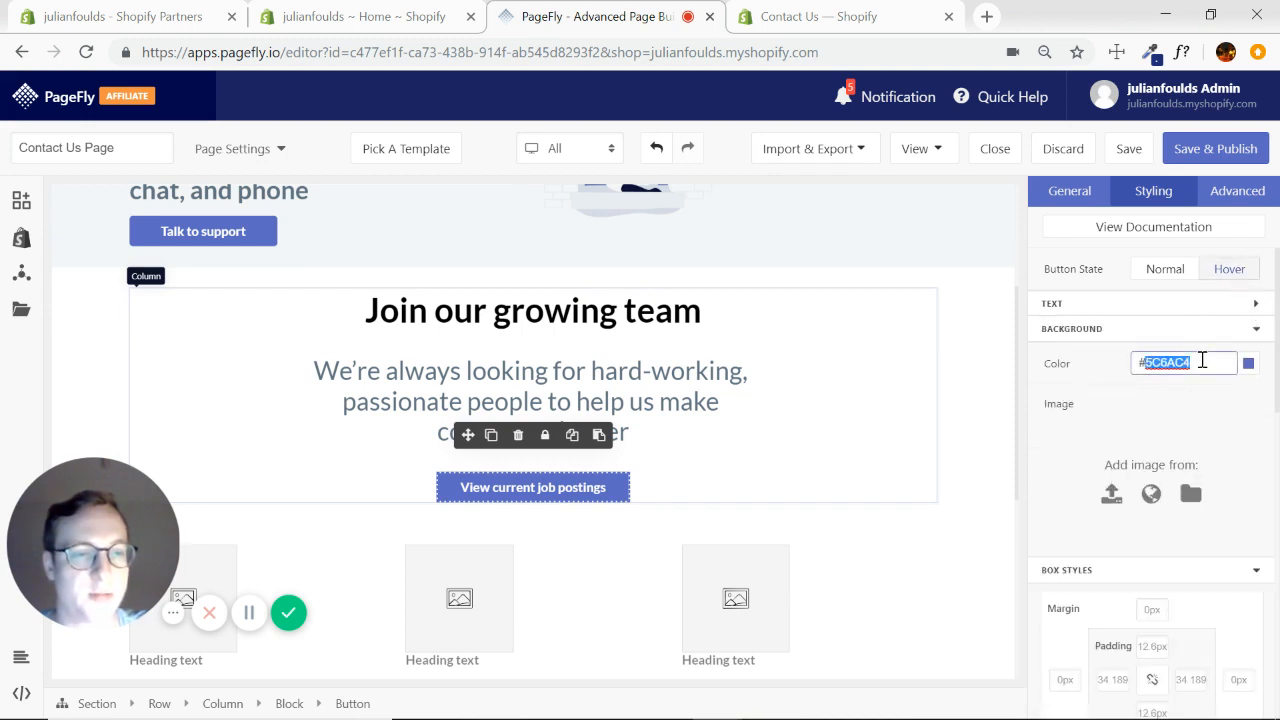
key("ctrl+v")
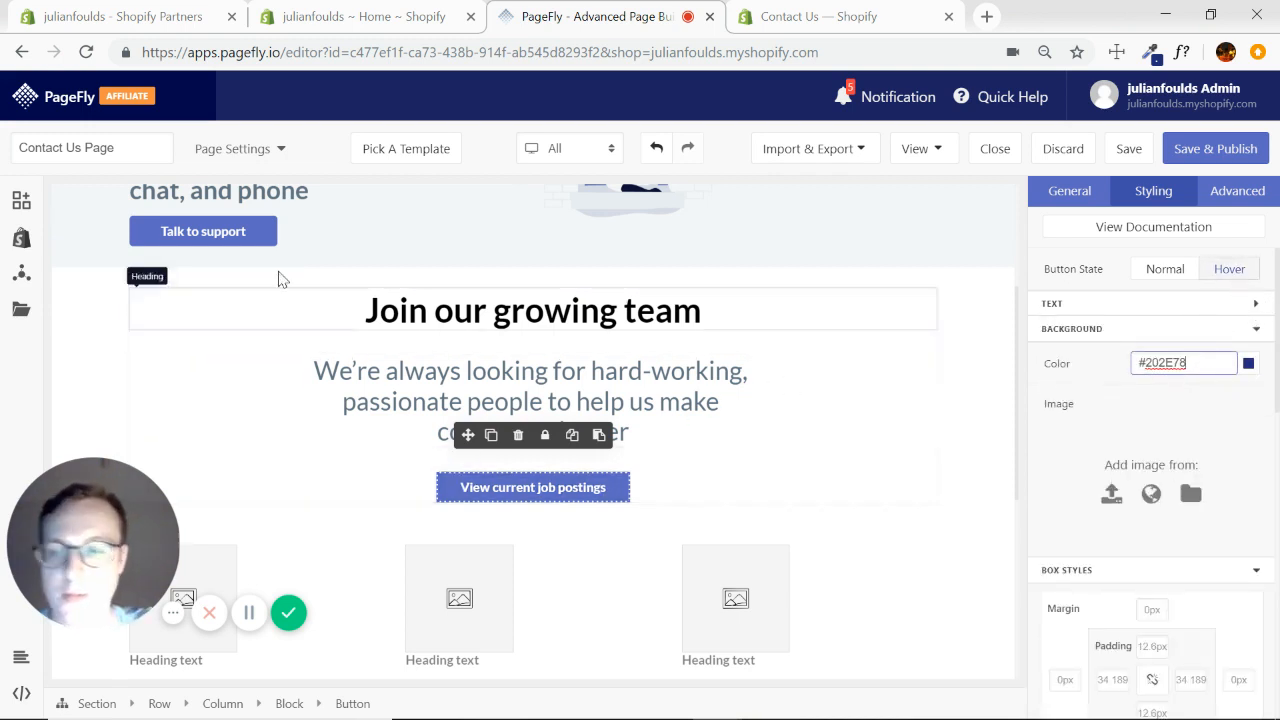
Step: Set the hover-state background colour of the "Talk to support" button to #202E78
left_click(262, 240)
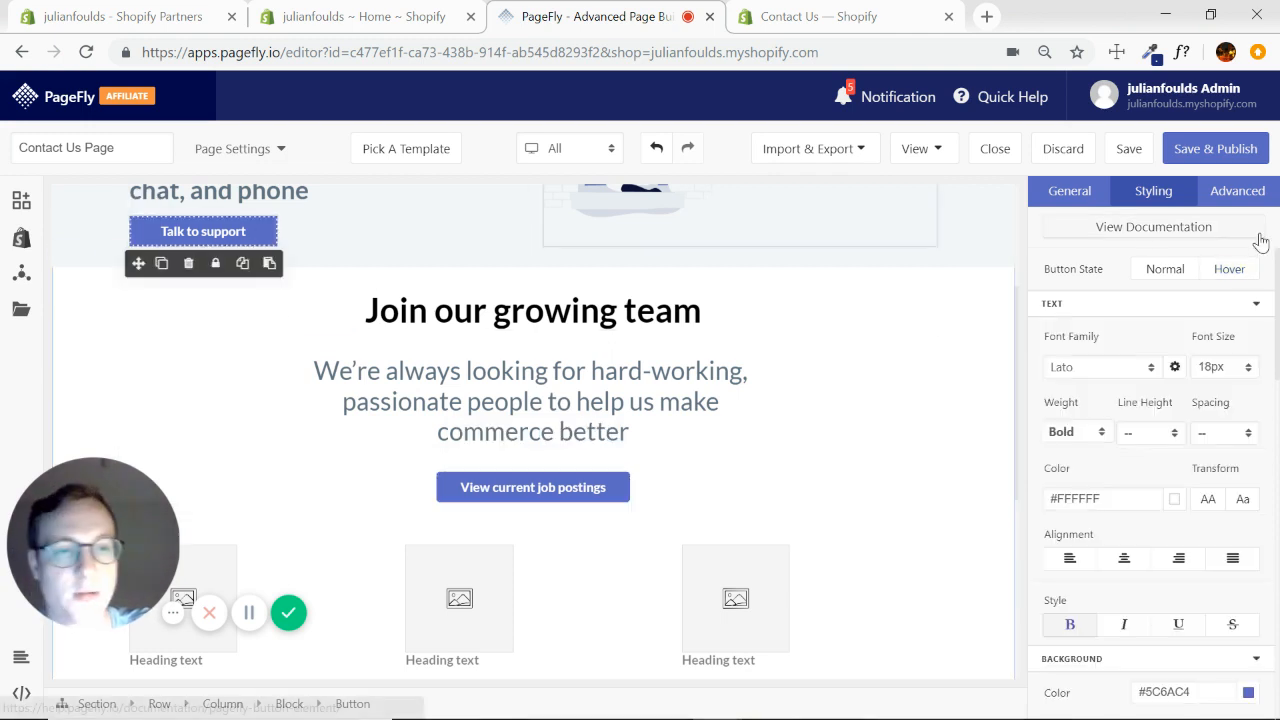
left_click(1241, 274)
left_click(1256, 304)
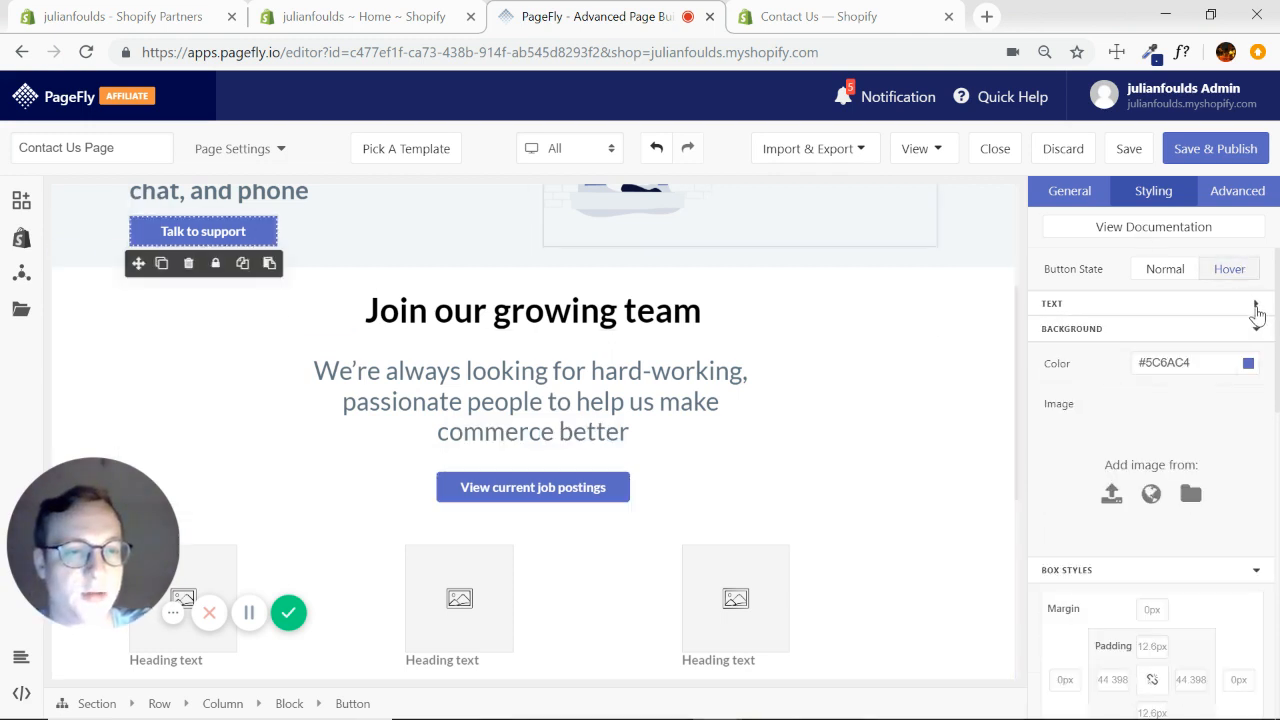
triple_click(1207, 361)
key("ctrl+v")
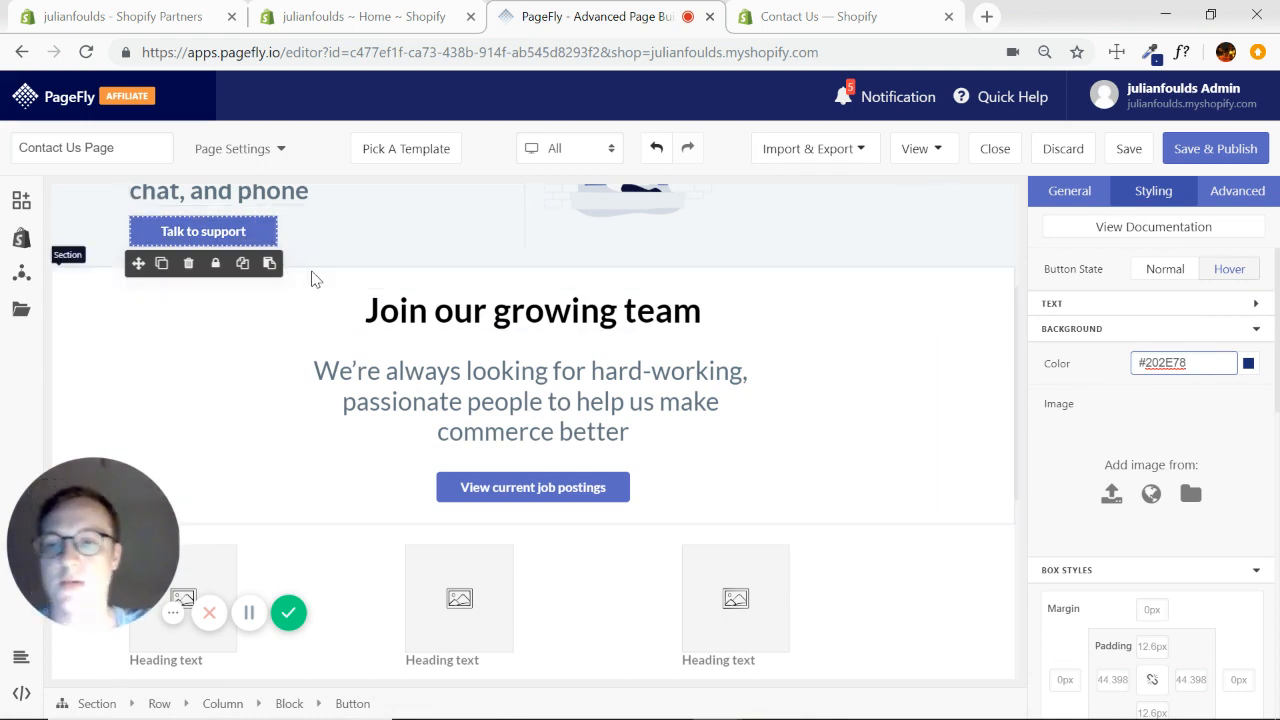
left_click(957, 420)
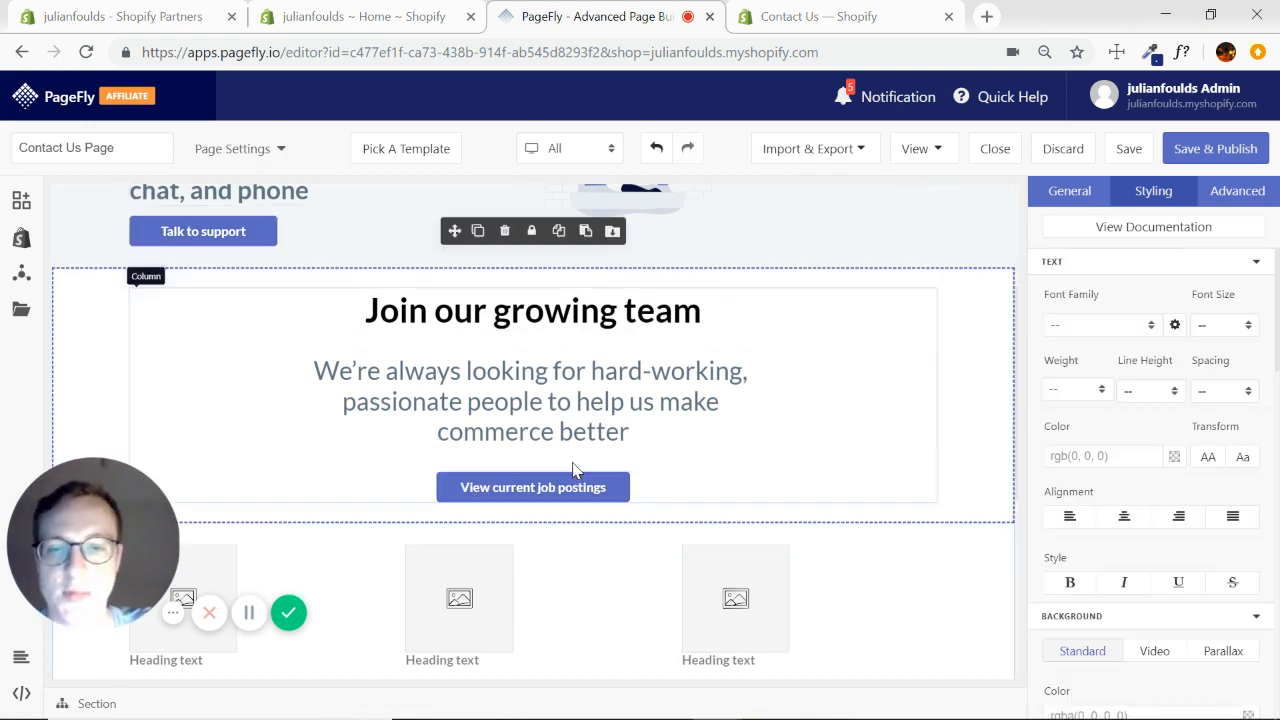
Step: Select the first image placeholder below the "Join our growing team" section and open its image content settings
scroll(920, 372, "down", 2)
scroll(920, 372, "down", 1)
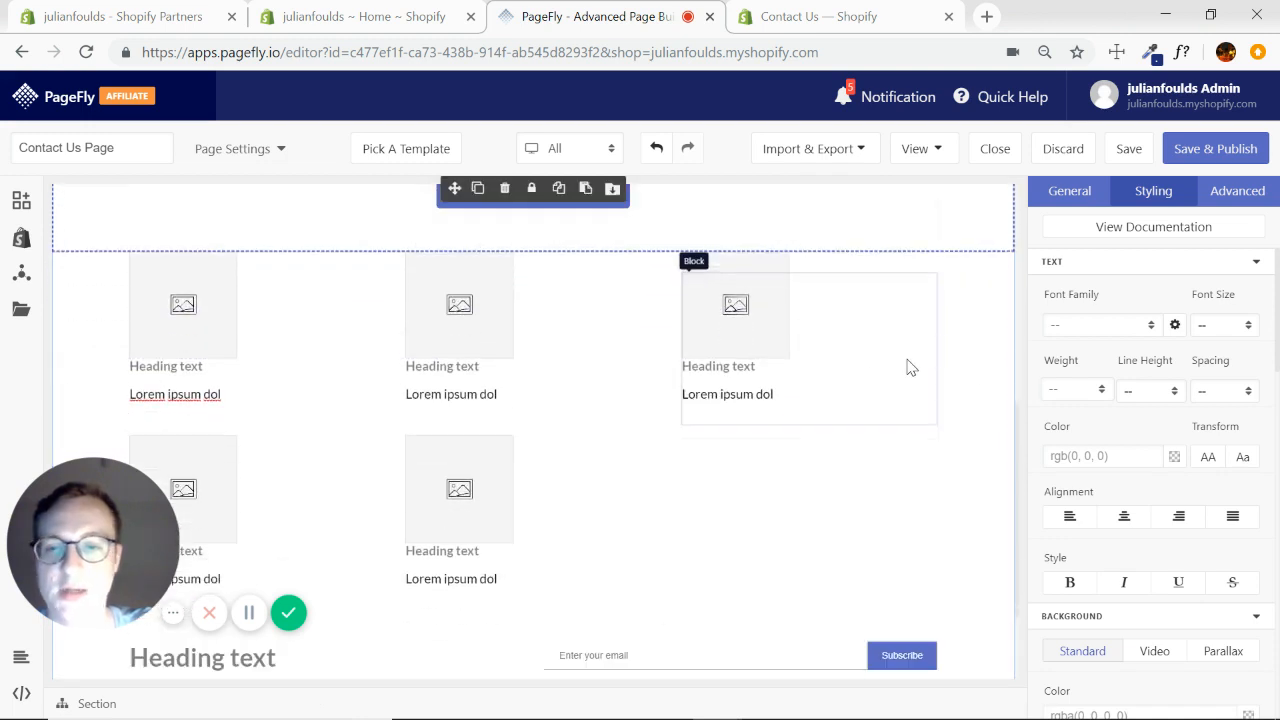
left_click(206, 306)
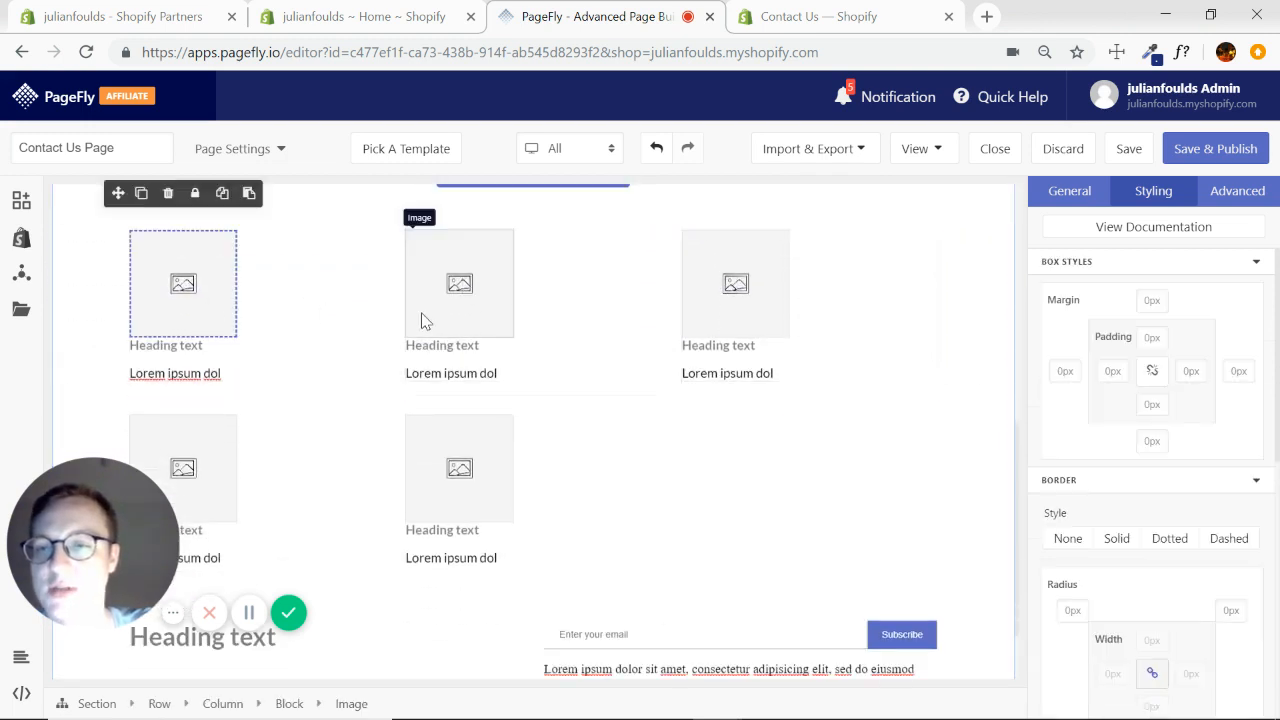
left_click(1067, 189)
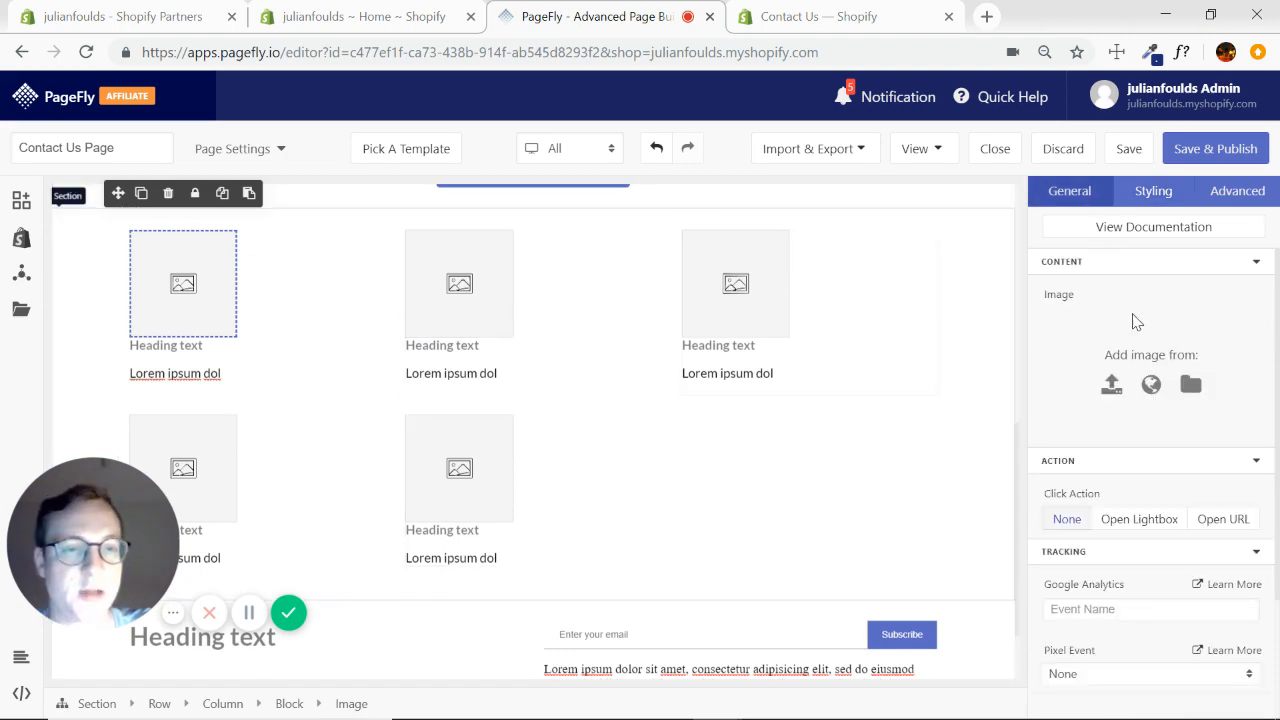
Step: Examine the office photos, city headings, addresses and map links on Shopify's contact page as reference for the image grid
left_click(834, 18)
scroll(749, 300, "down", 3)
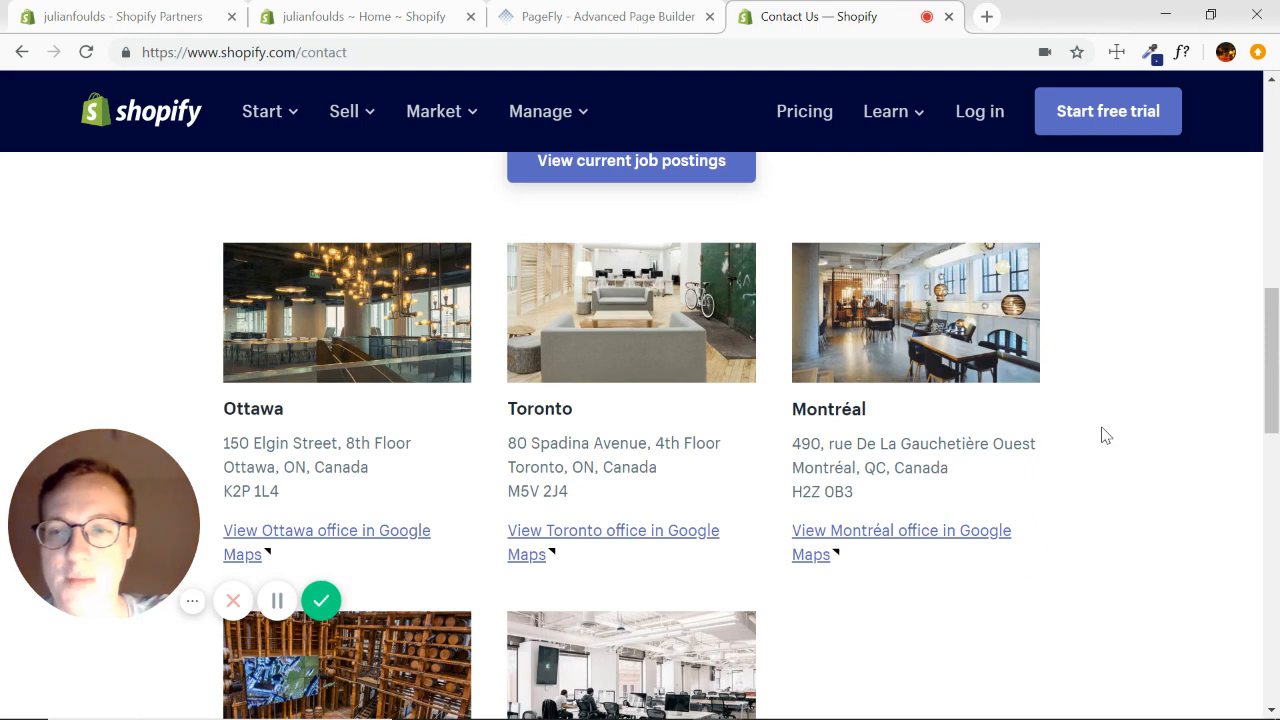
scroll(1062, 388, "down", 2)
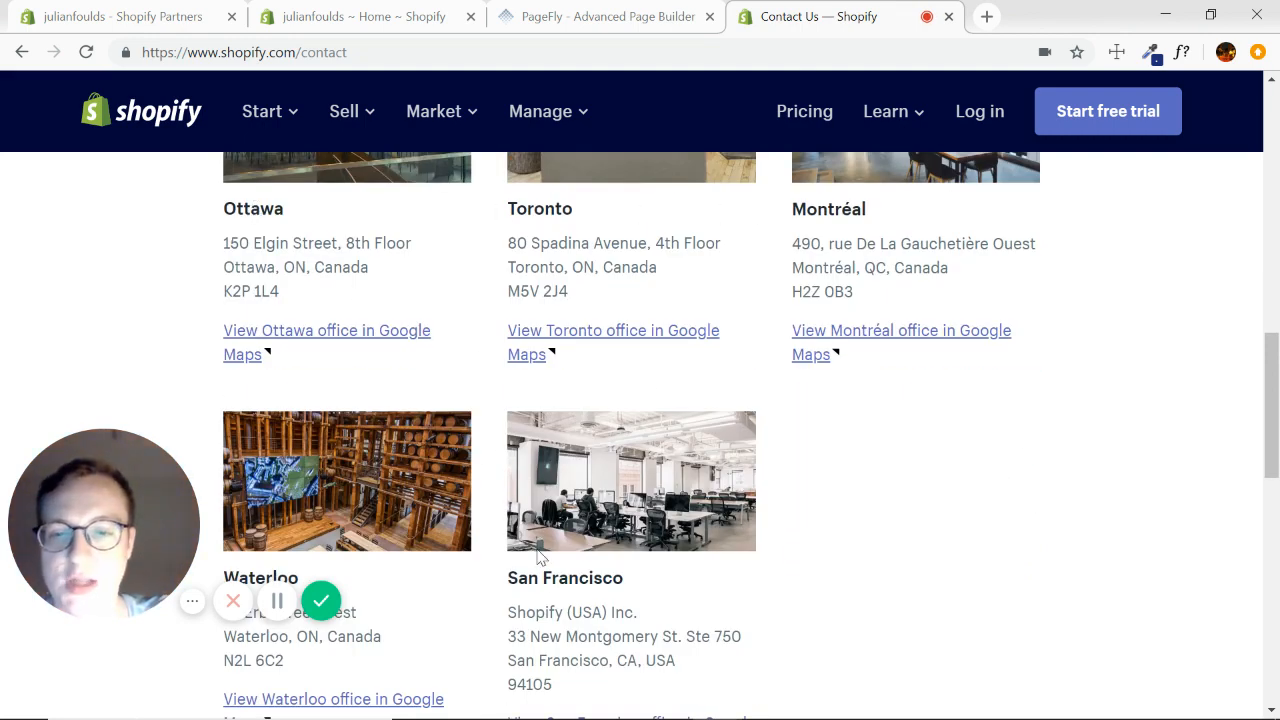
scroll(1083, 429, "up", 3)
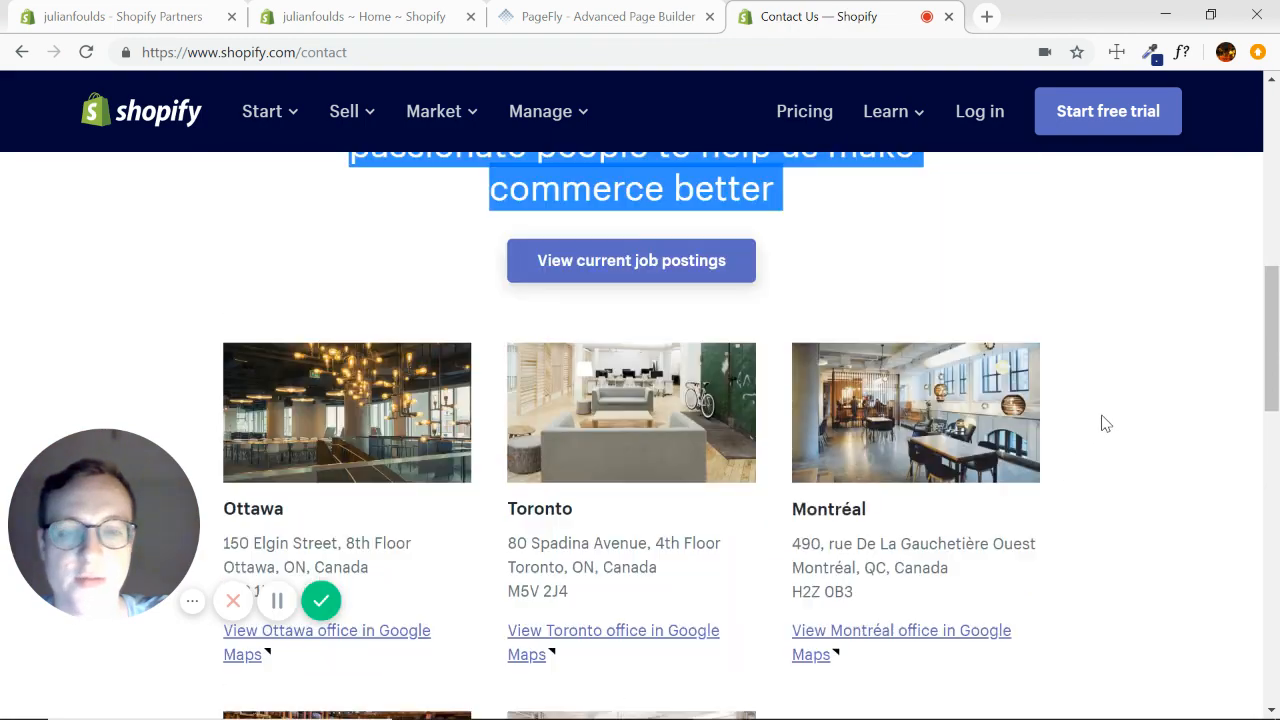
scroll(521, 345, "down", 1)
scroll(680, 470, "down", 2)
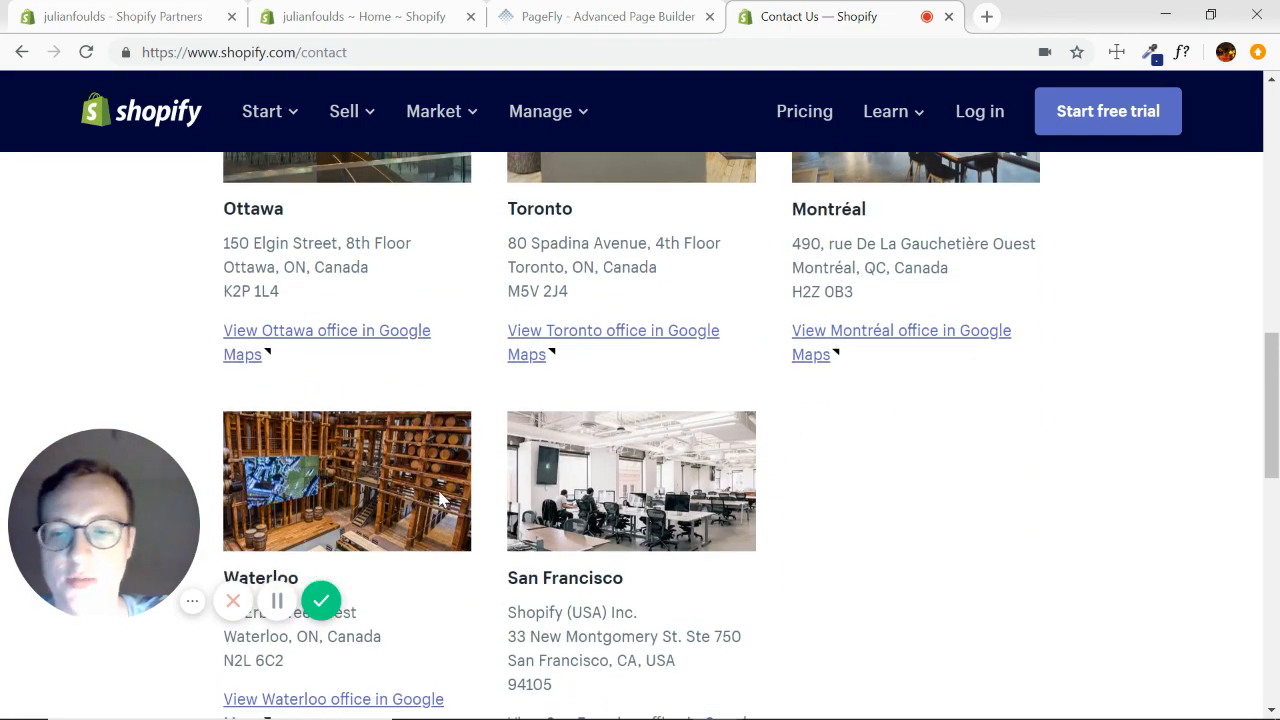
scroll(980, 525, "up", 3)
scroll(1006, 520, "down", 1)
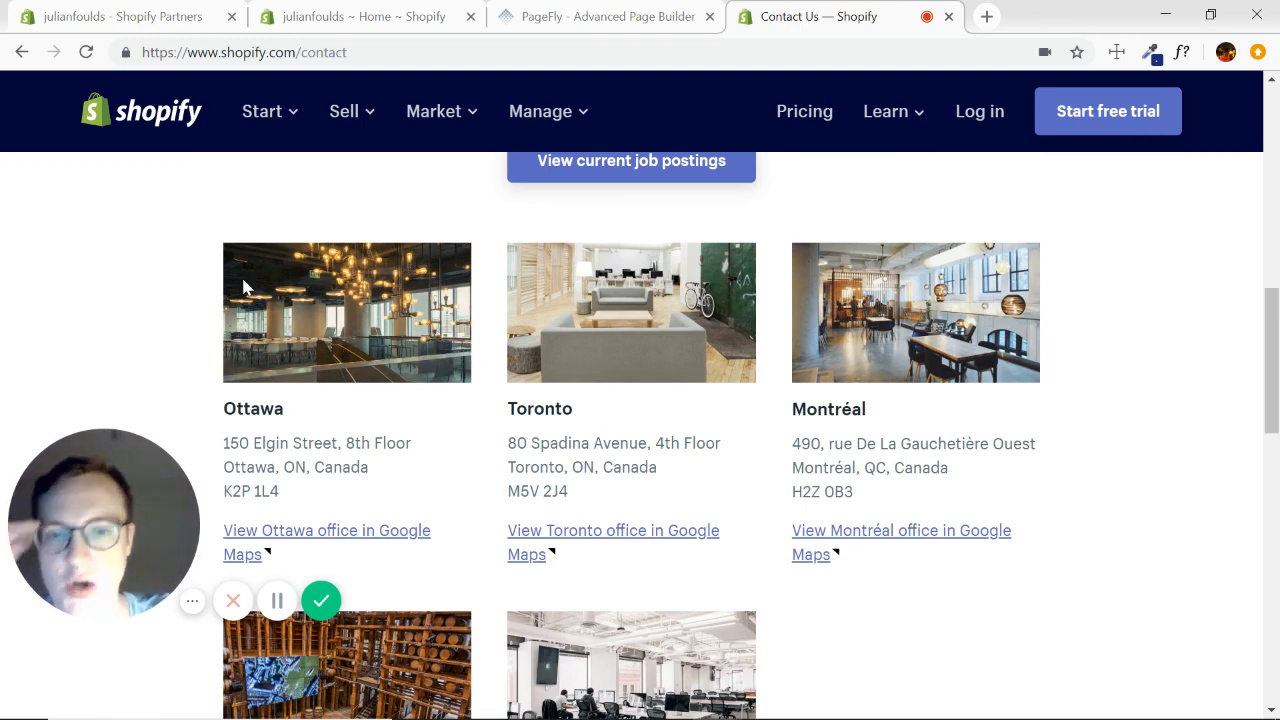
Step: Back in the PageFly editor, upload the ottawa-large photo into the first image placeholder of the office grid
left_click(545, 16)
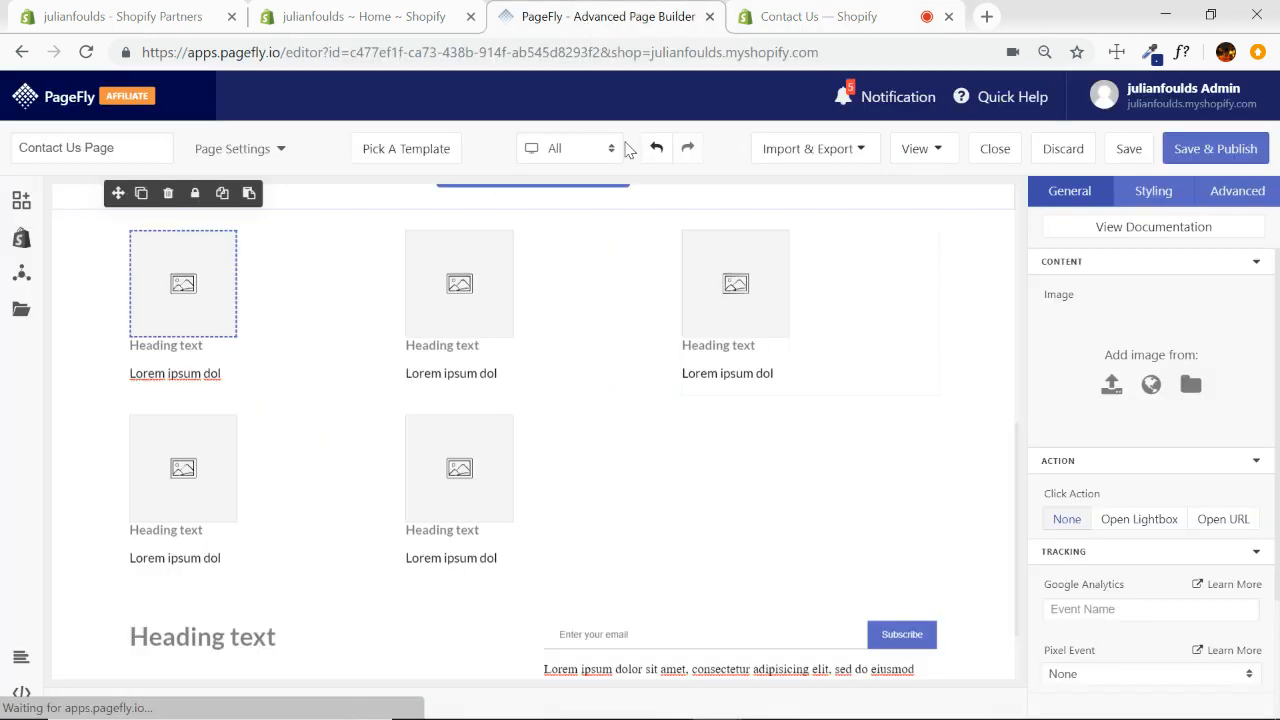
left_click(1111, 385)
double_click(450, 150)
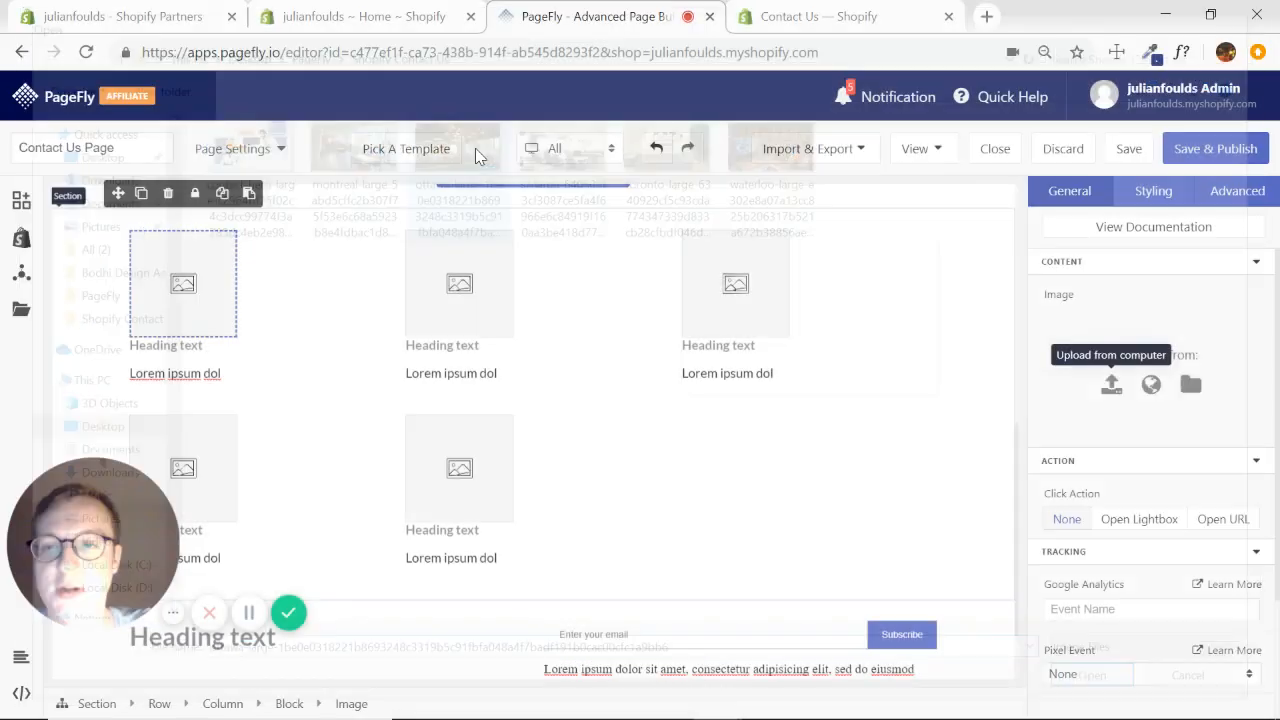
Step: Upload the toronto-large photo into the second image placeholder in the upper row of the office grid
left_click(492, 318)
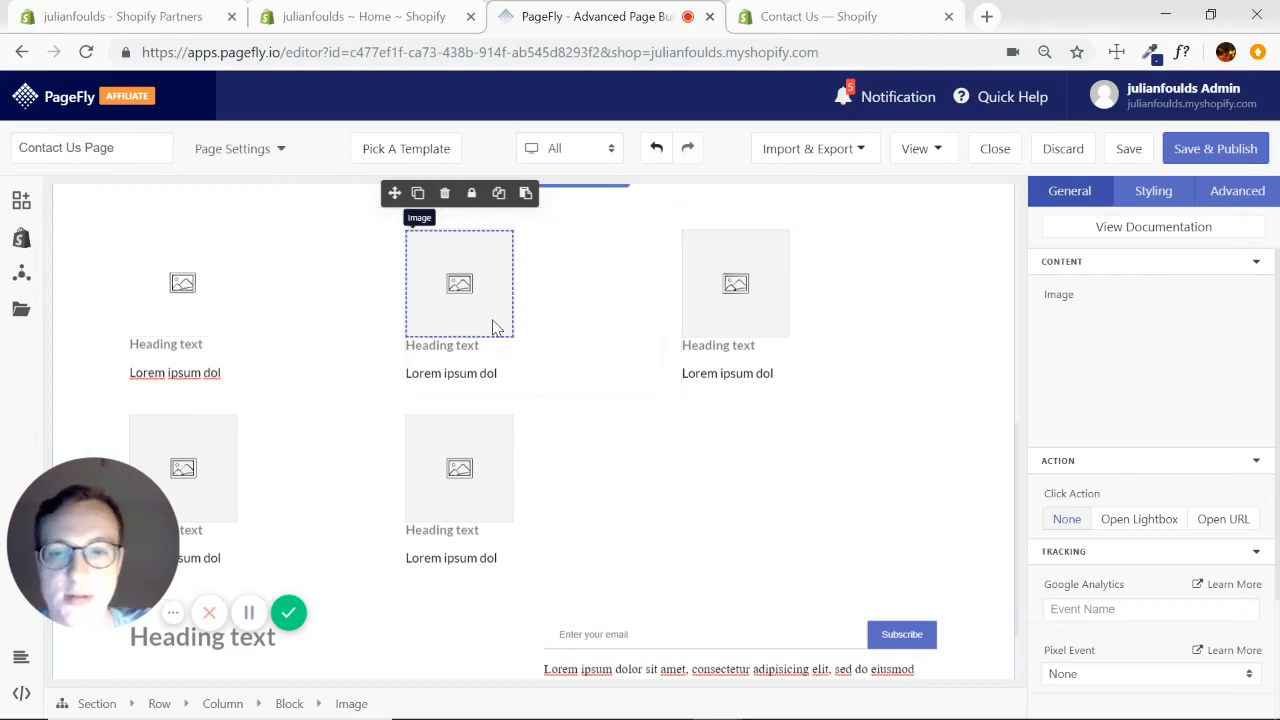
left_click(1074, 197)
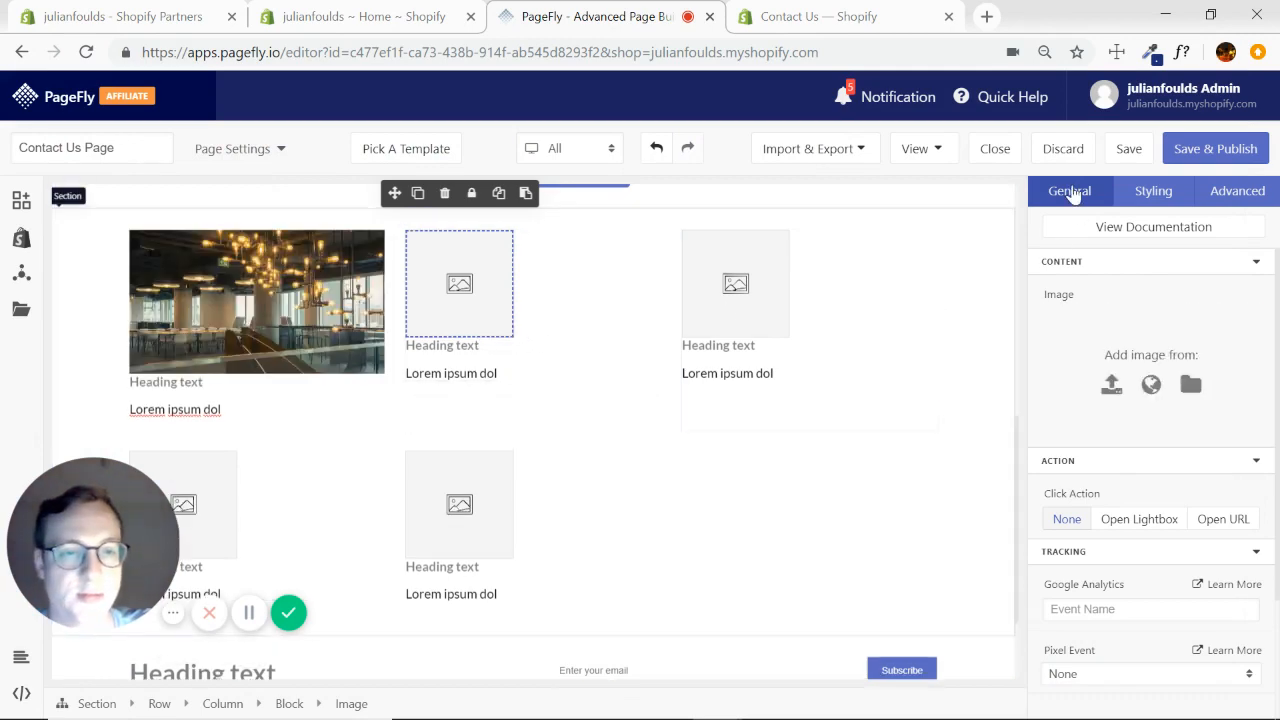
left_click(1112, 388)
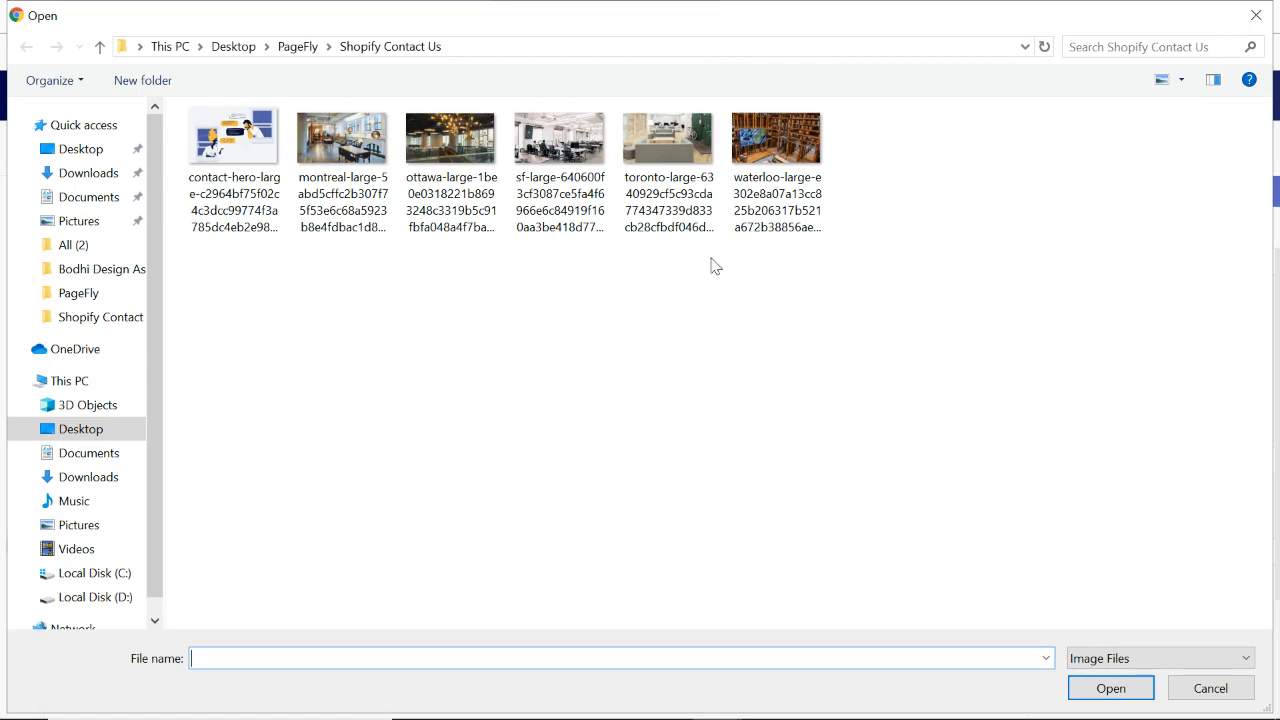
double_click(667, 140)
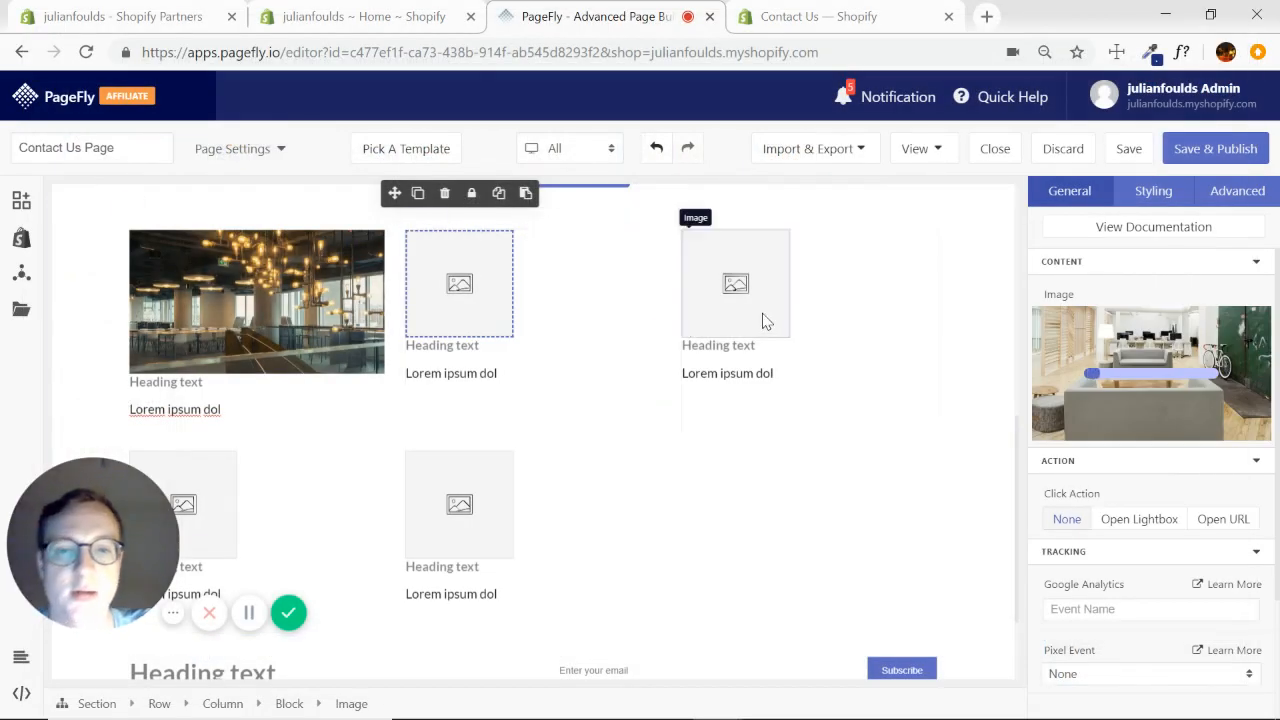
Step: Check the office order on Shopify's contact page and upload the montreal-large photo into the upper row's third image placeholder in PageFly
left_click(762, 320)
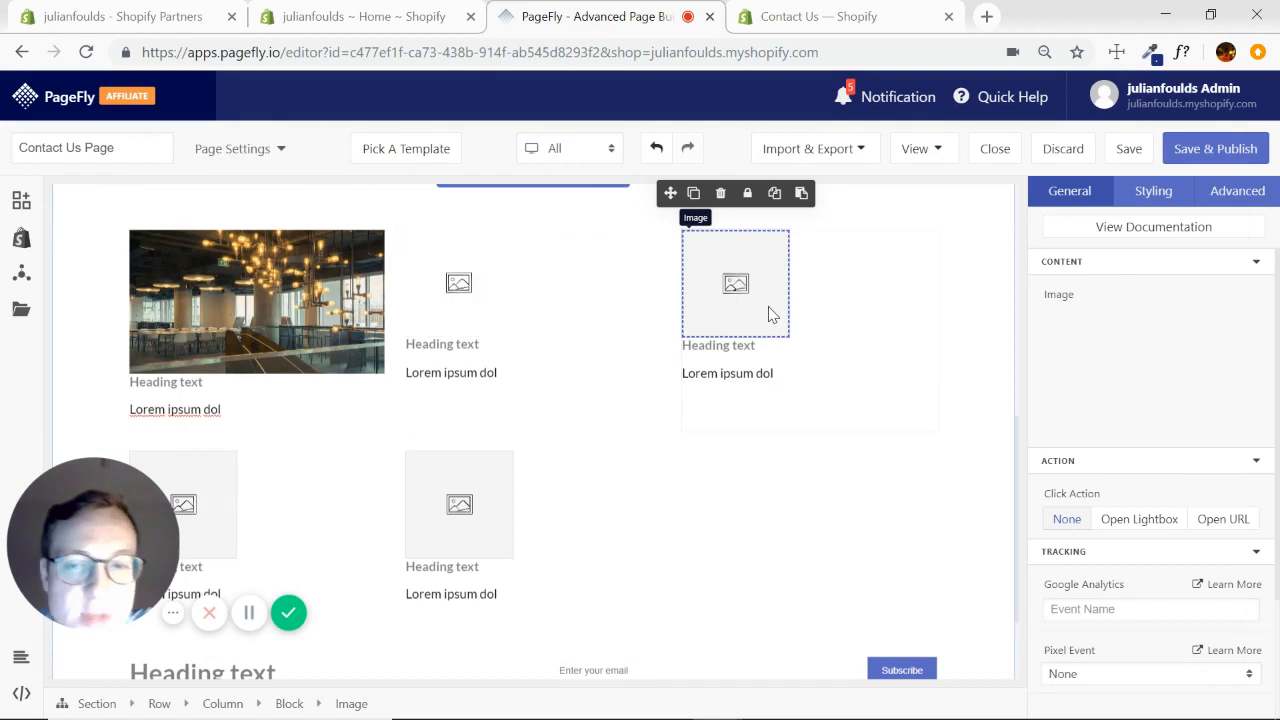
left_click(800, 18)
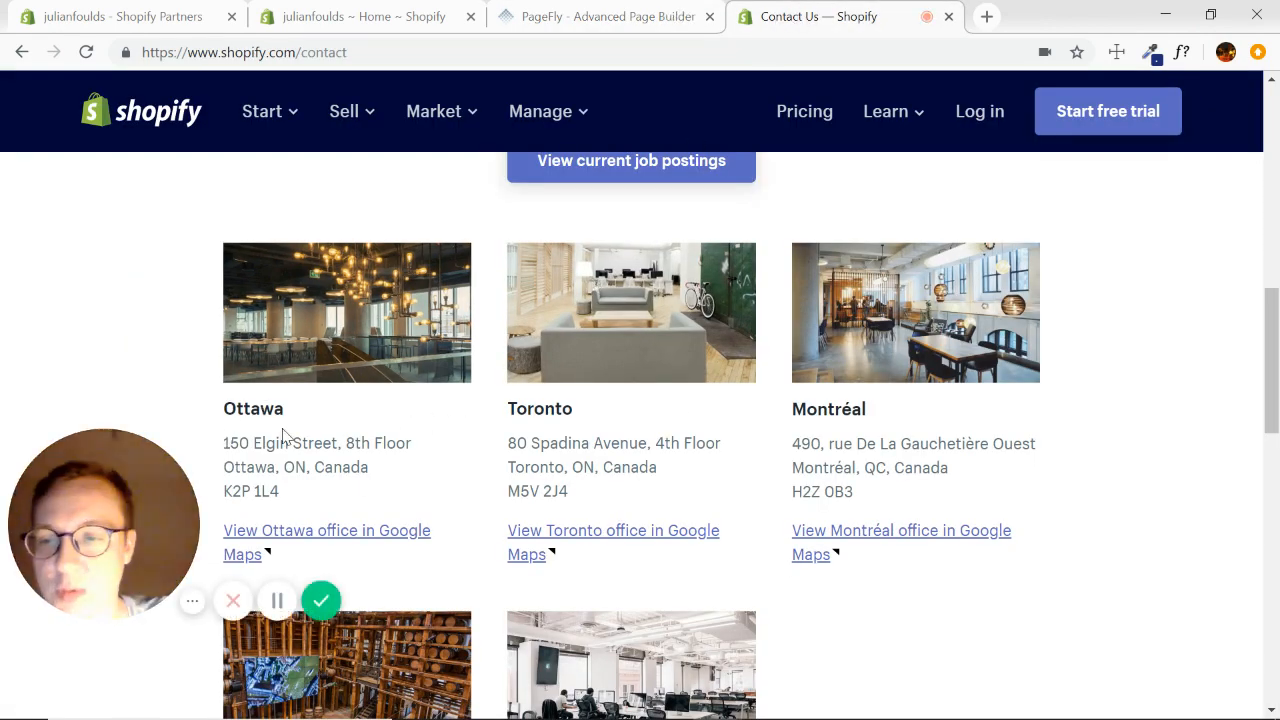
scroll(609, 434, "down", 2)
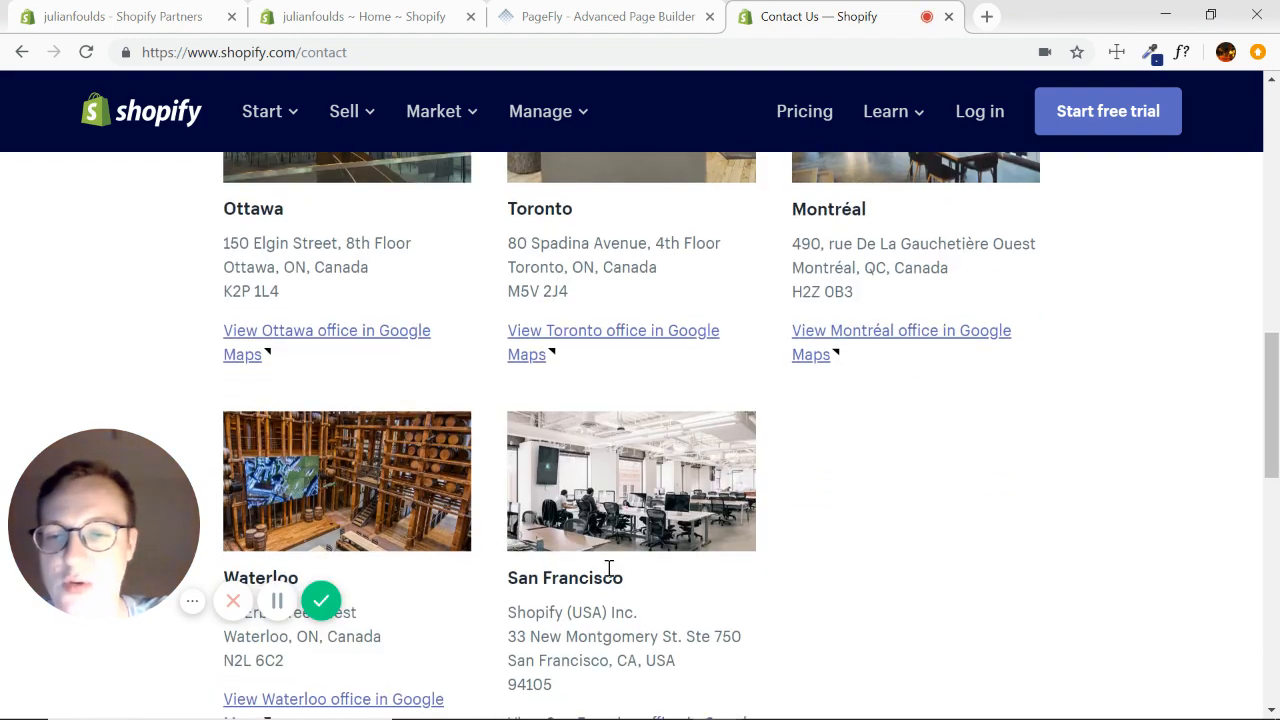
left_click(574, 26)
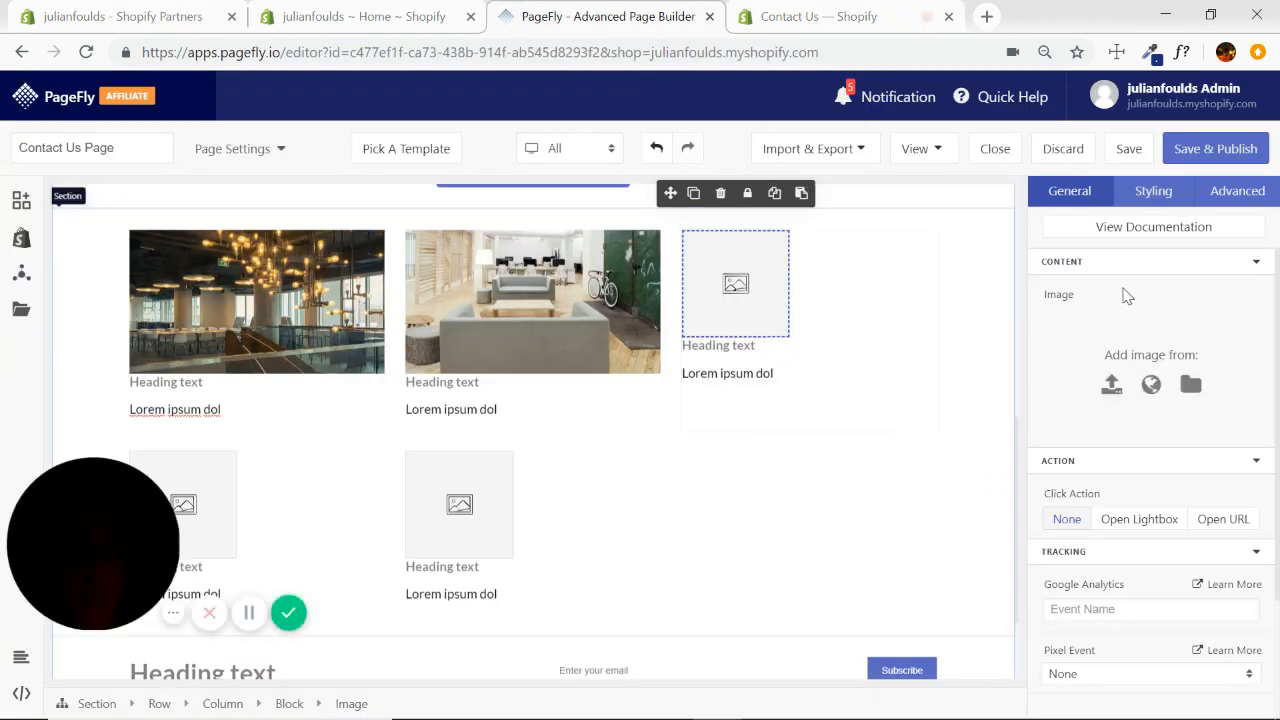
left_click(1112, 386)
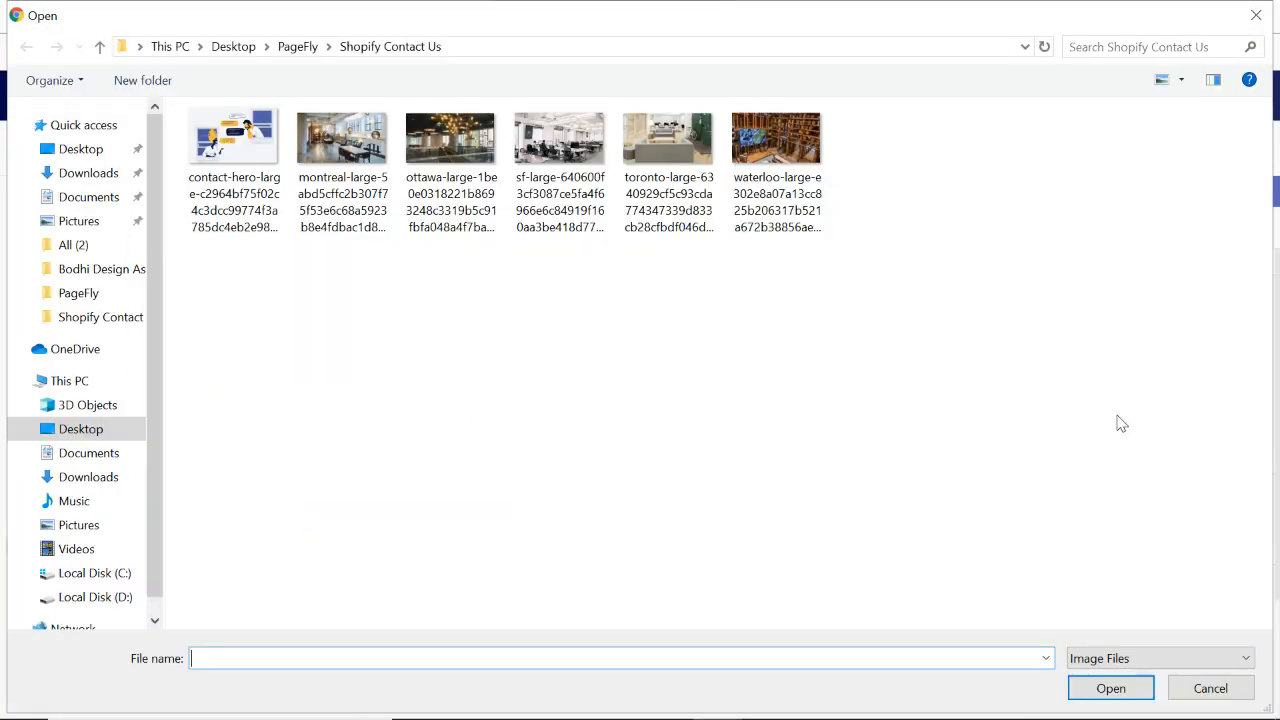
double_click(341, 137)
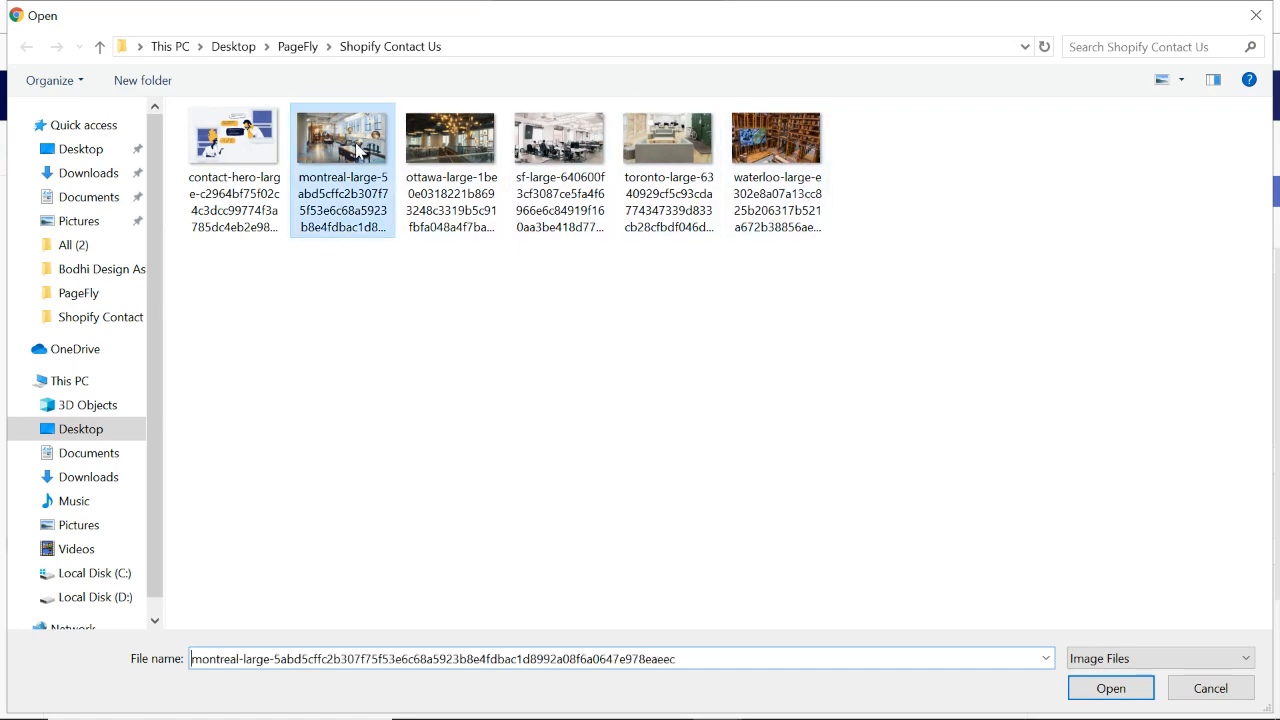
scroll(605, 399, "down", 1)
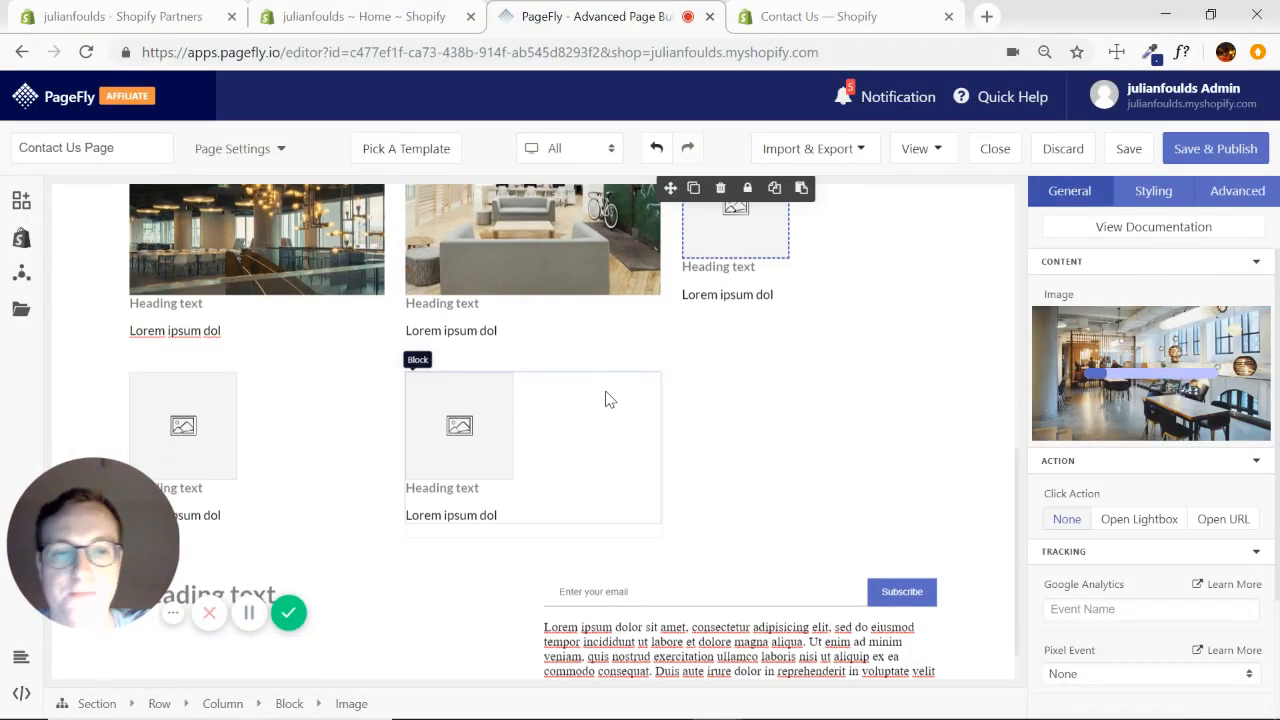
scroll(616, 419, "up", 1)
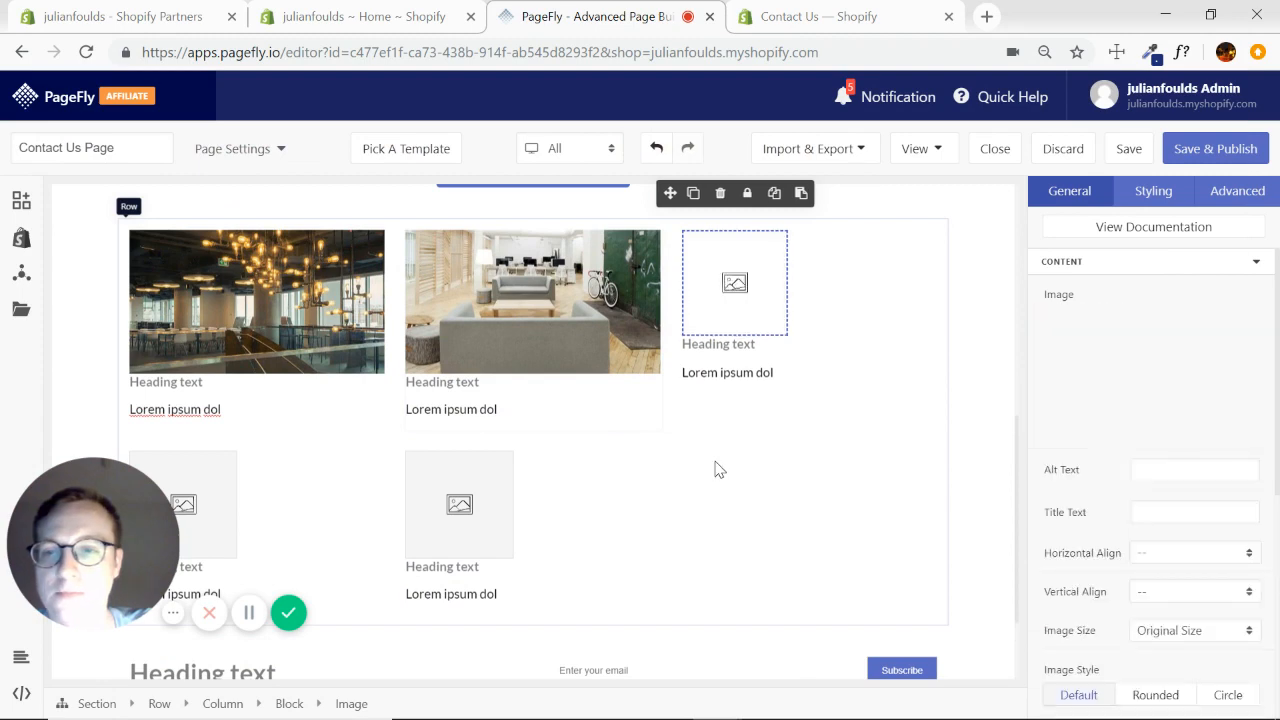
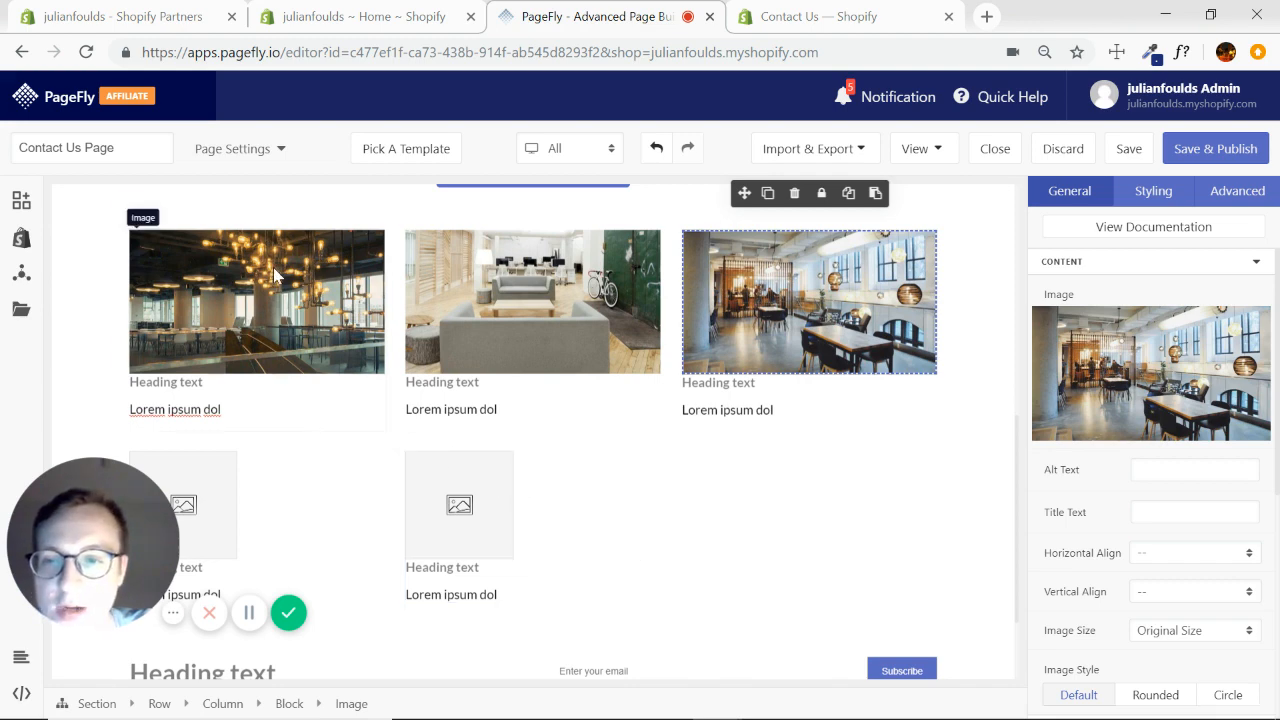
Step: Upload the waterloo-large photo into the first image placeholder in the lower row of the office grid
scroll(273, 267, "down", 3)
left_click(206, 380)
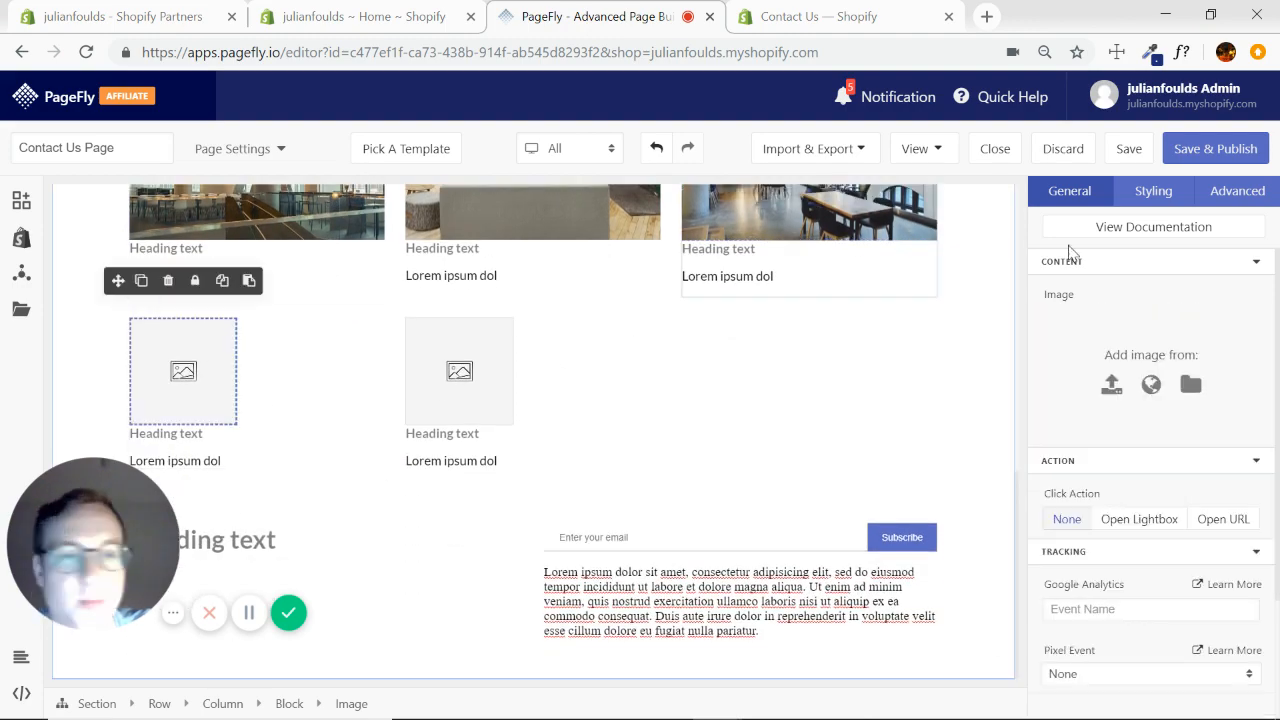
left_click(1111, 384)
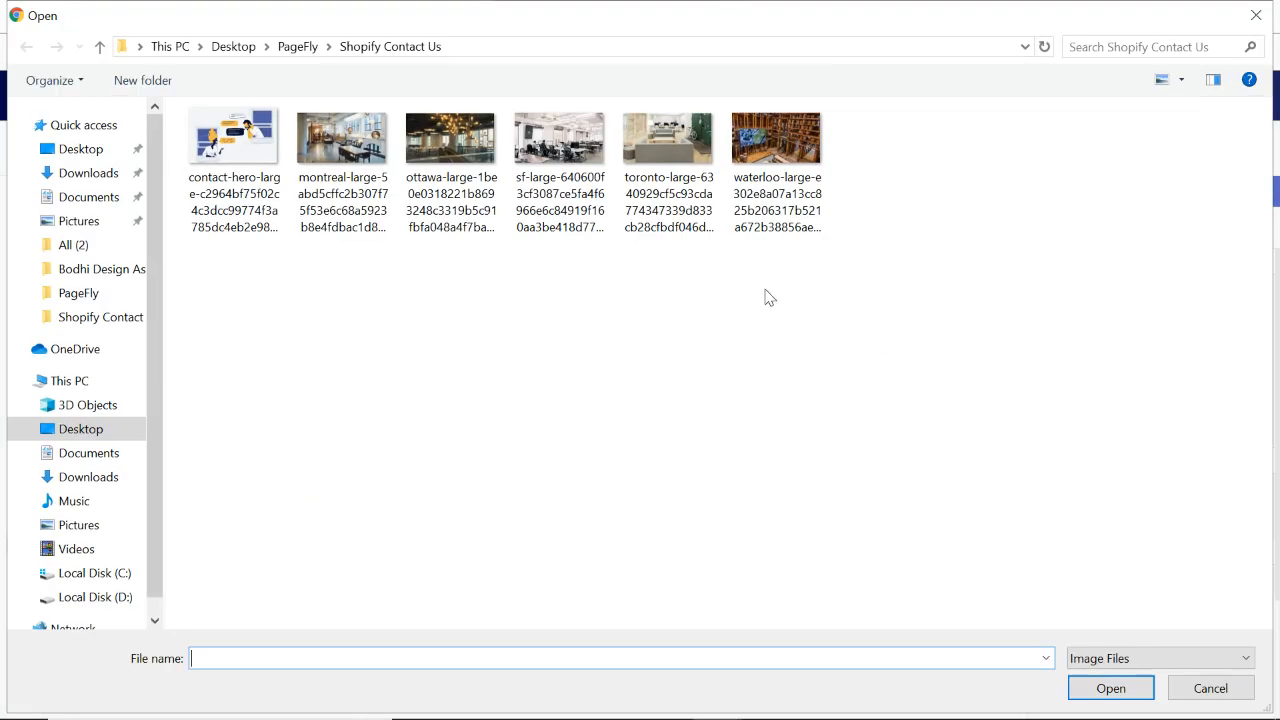
double_click(790, 150)
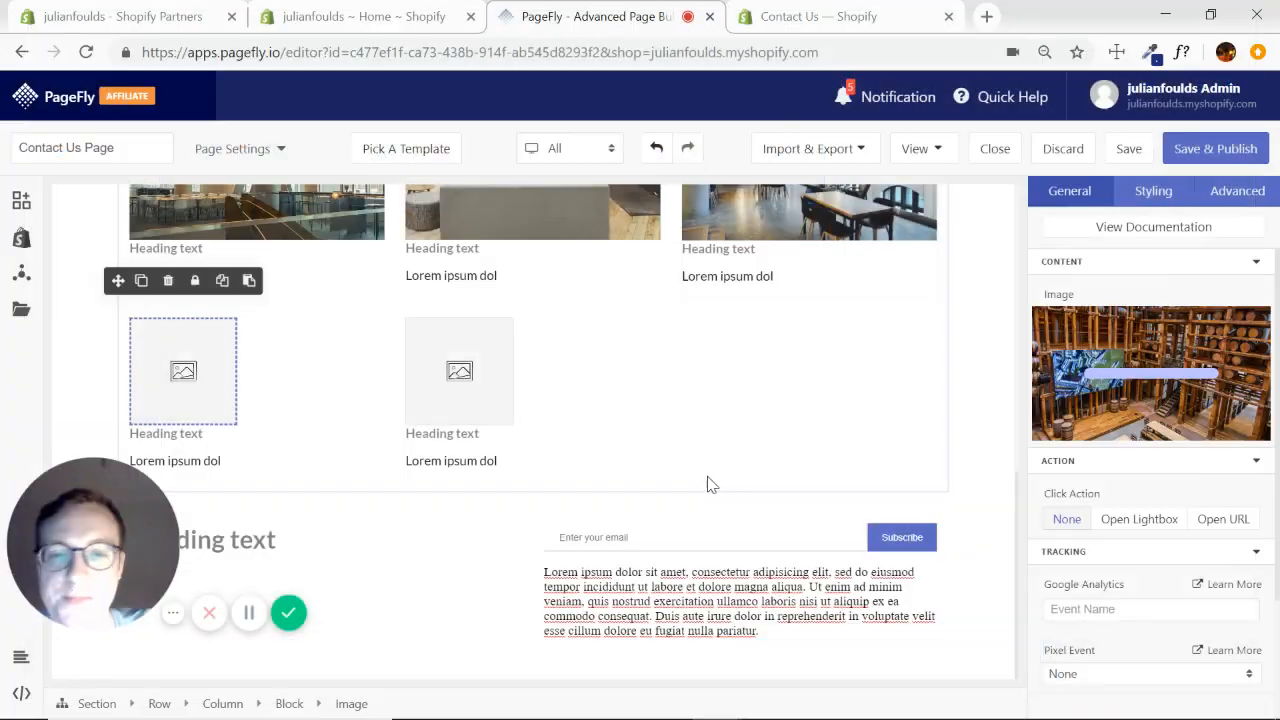
scroll(763, 468, "up", 2)
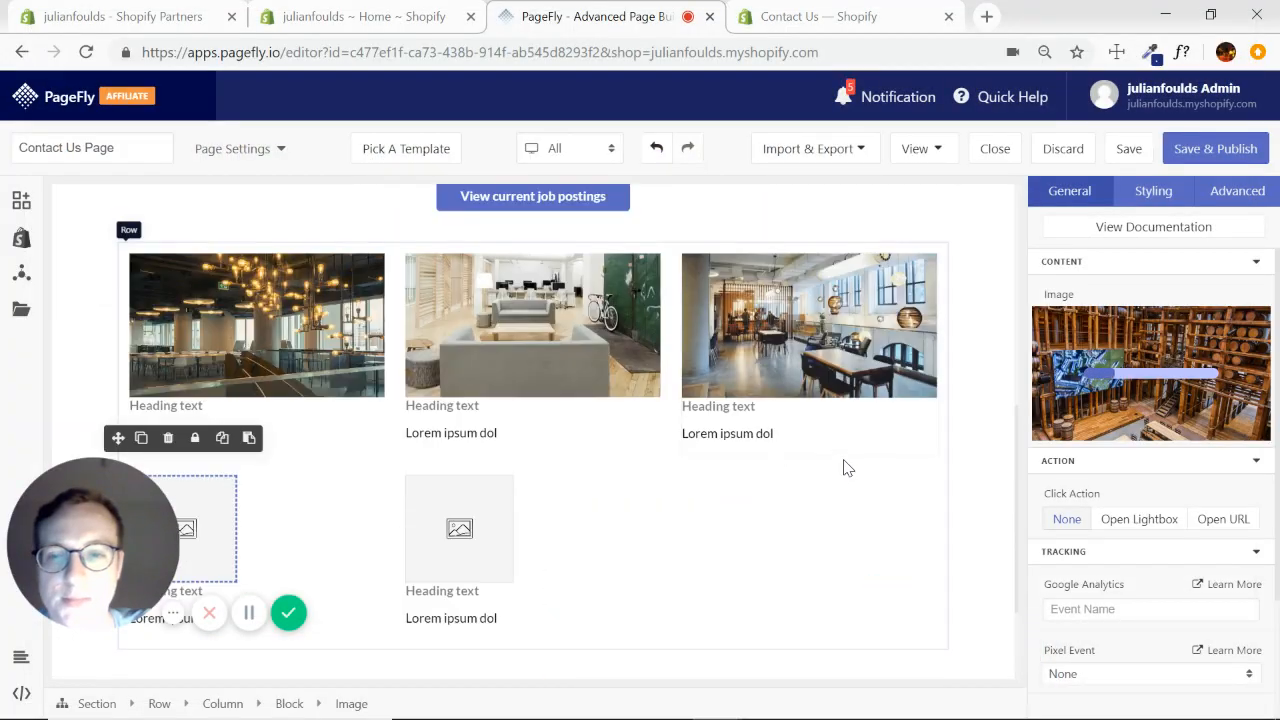
scroll(843, 466, "down", 1)
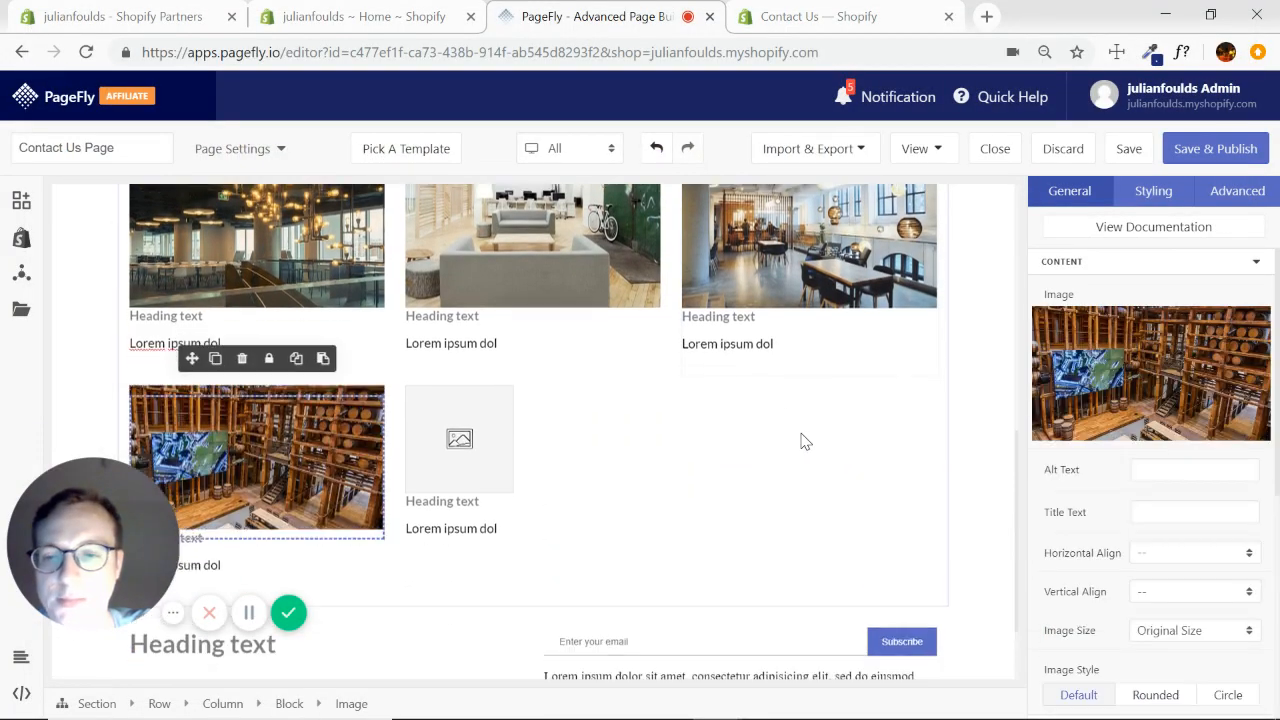
Step: Upload the sf-large photo into the remaining image placeholder in the lower row of the office grid
scroll(805, 441, "down", 1)
left_click(500, 330)
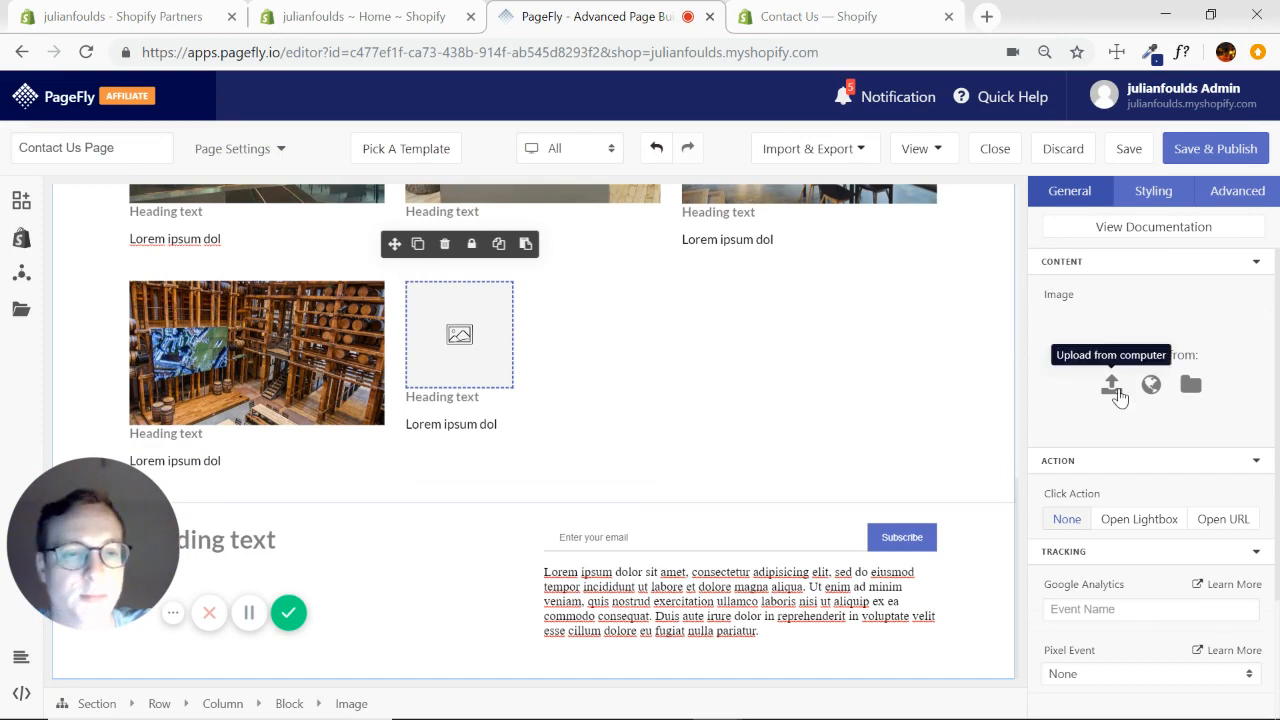
left_click(1112, 388)
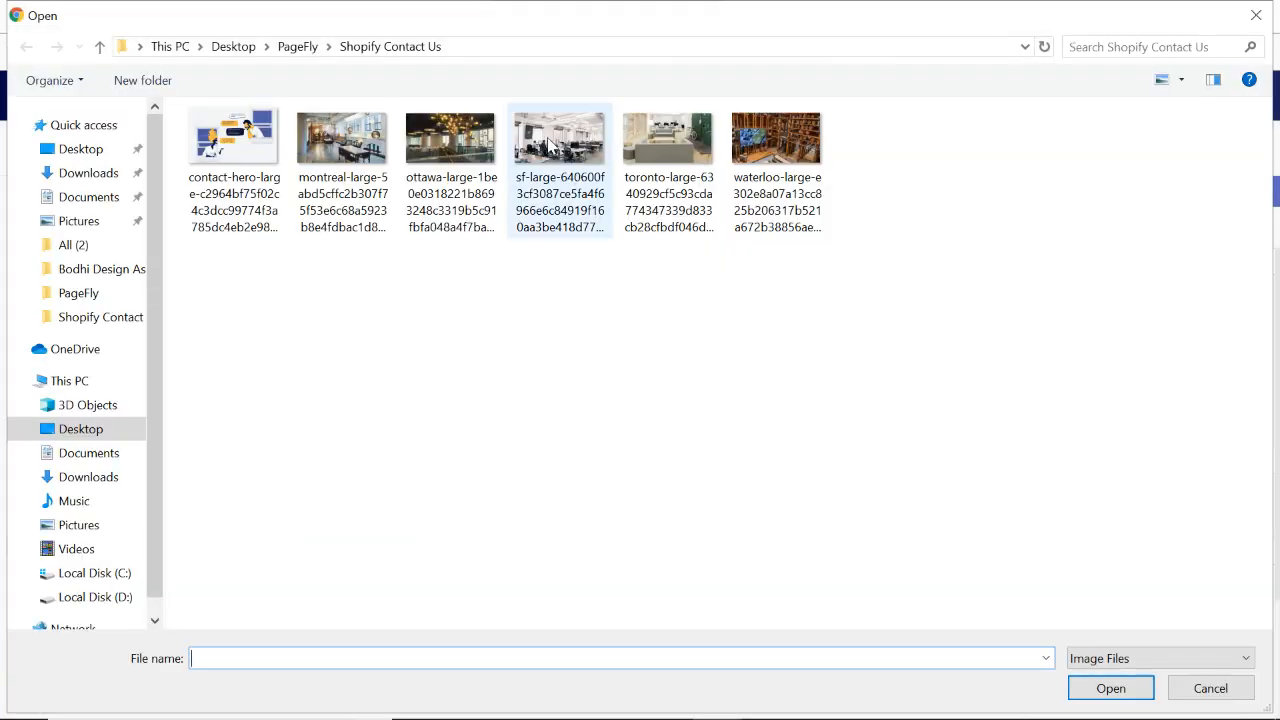
double_click(549, 145)
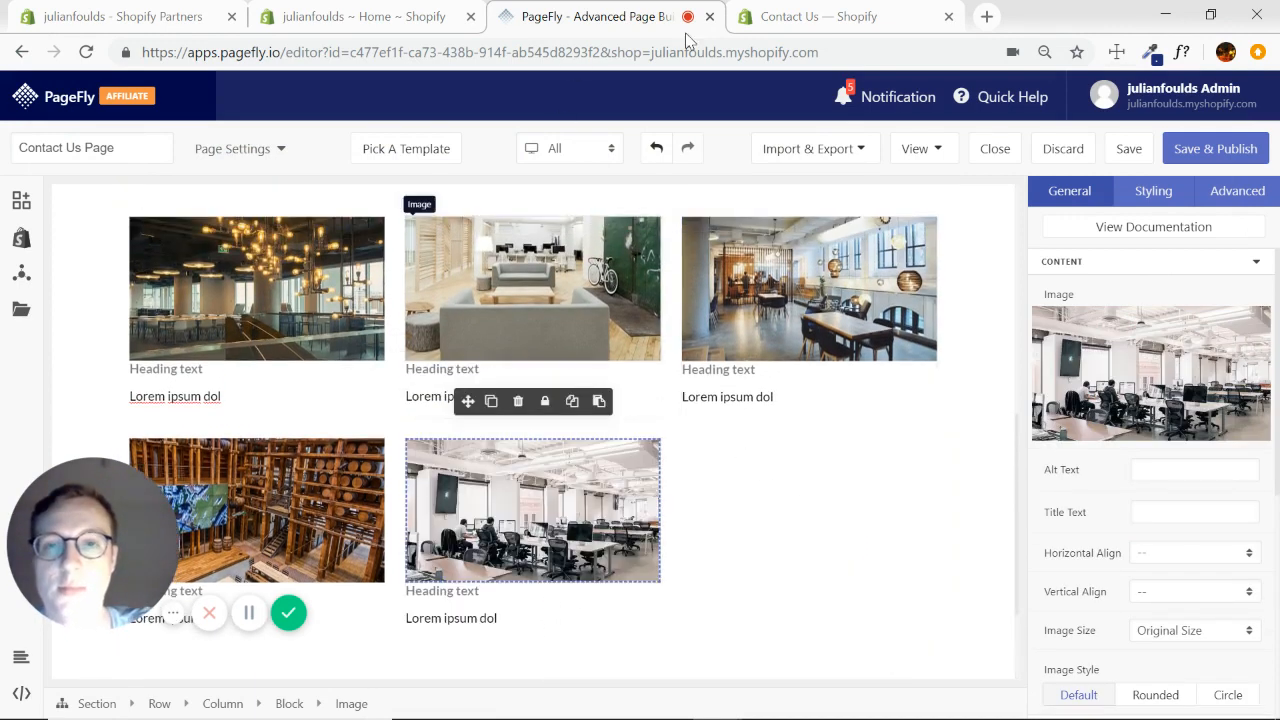
Step: Copy the Ottawa office address and map link text from Shopify's contact page and replace the paragraph under the Ottawa photo in PageFly with it
left_click(811, 22)
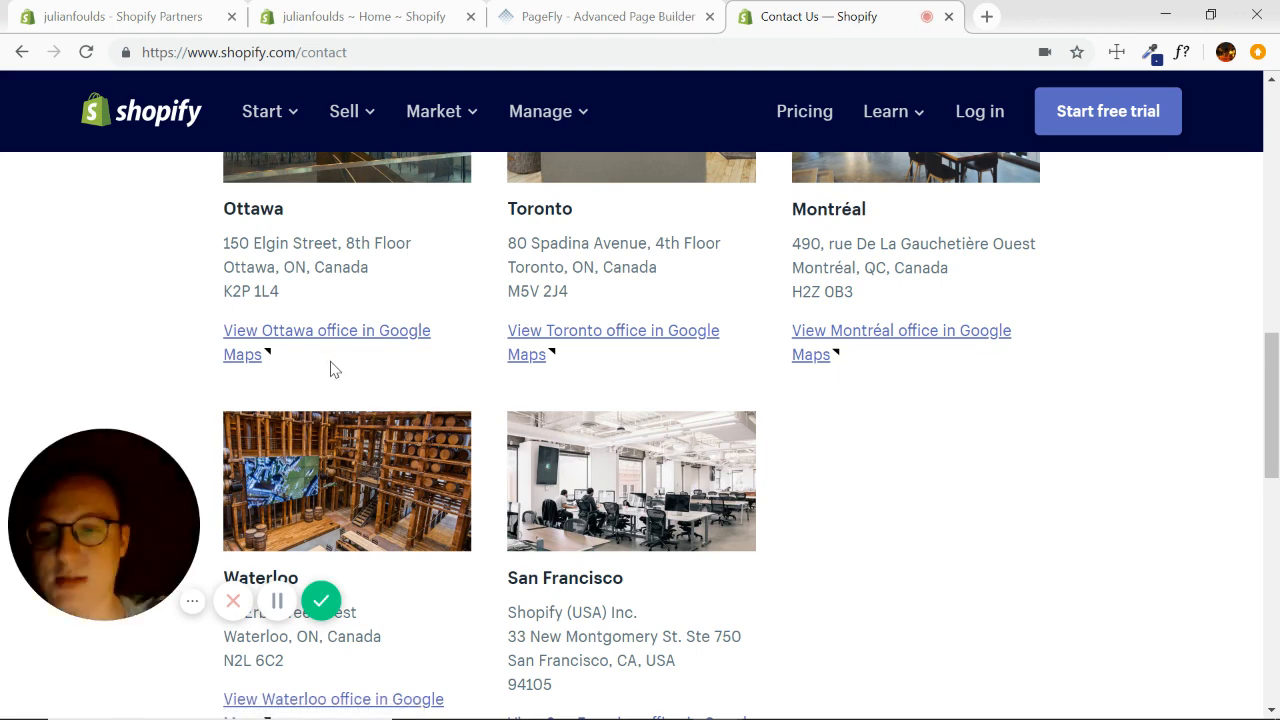
left_click_drag(329, 366, 183, 251)
key("ctrl+c")
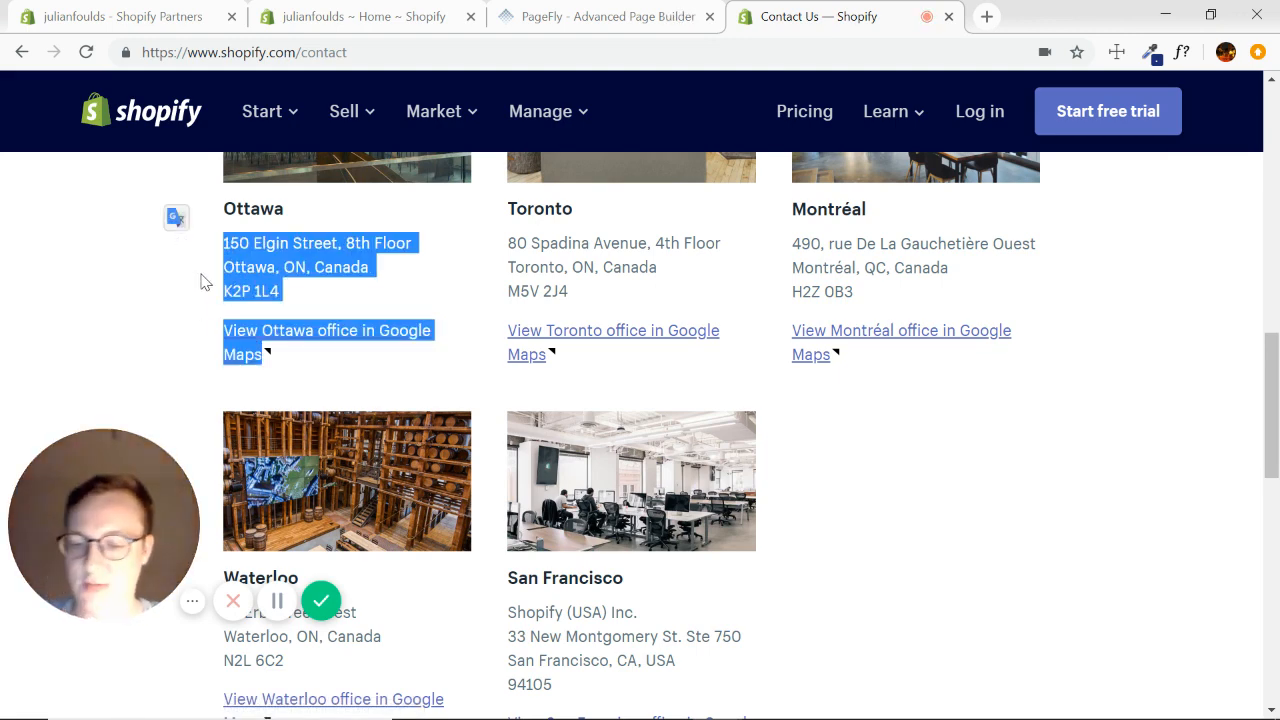
left_click(628, 20)
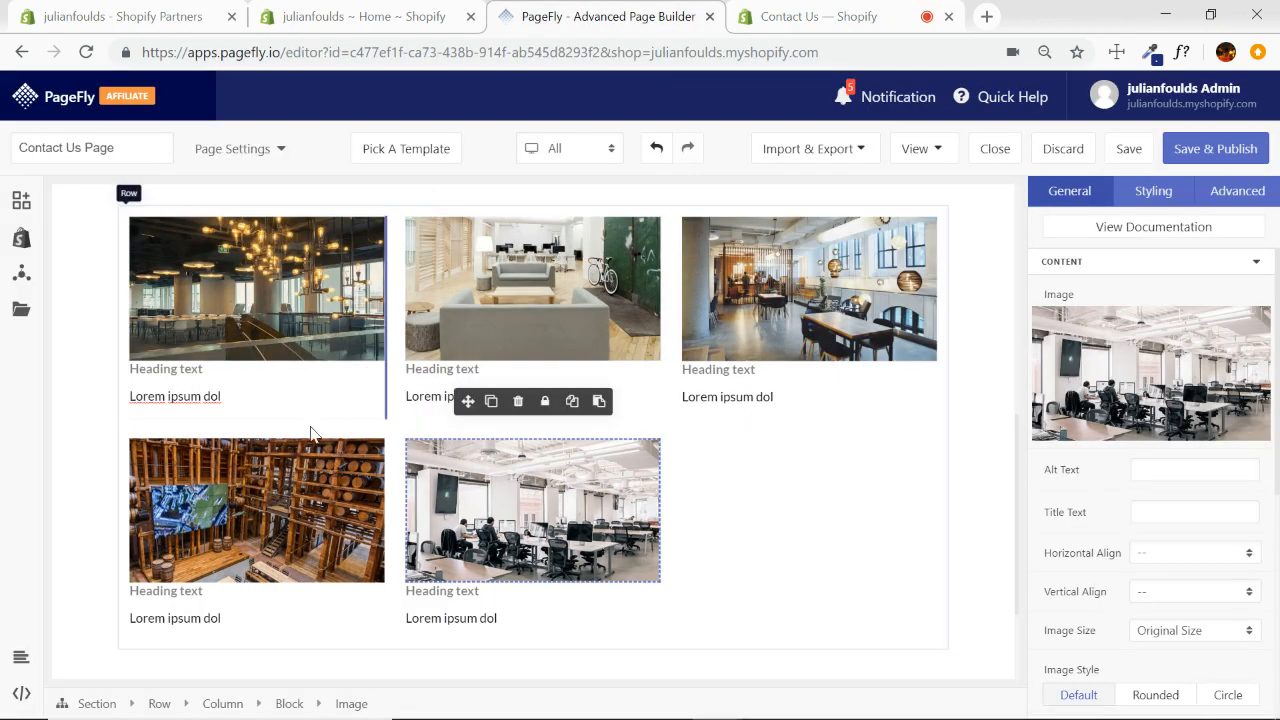
left_click(233, 398)
left_click(1163, 323)
key("ctrl+a")
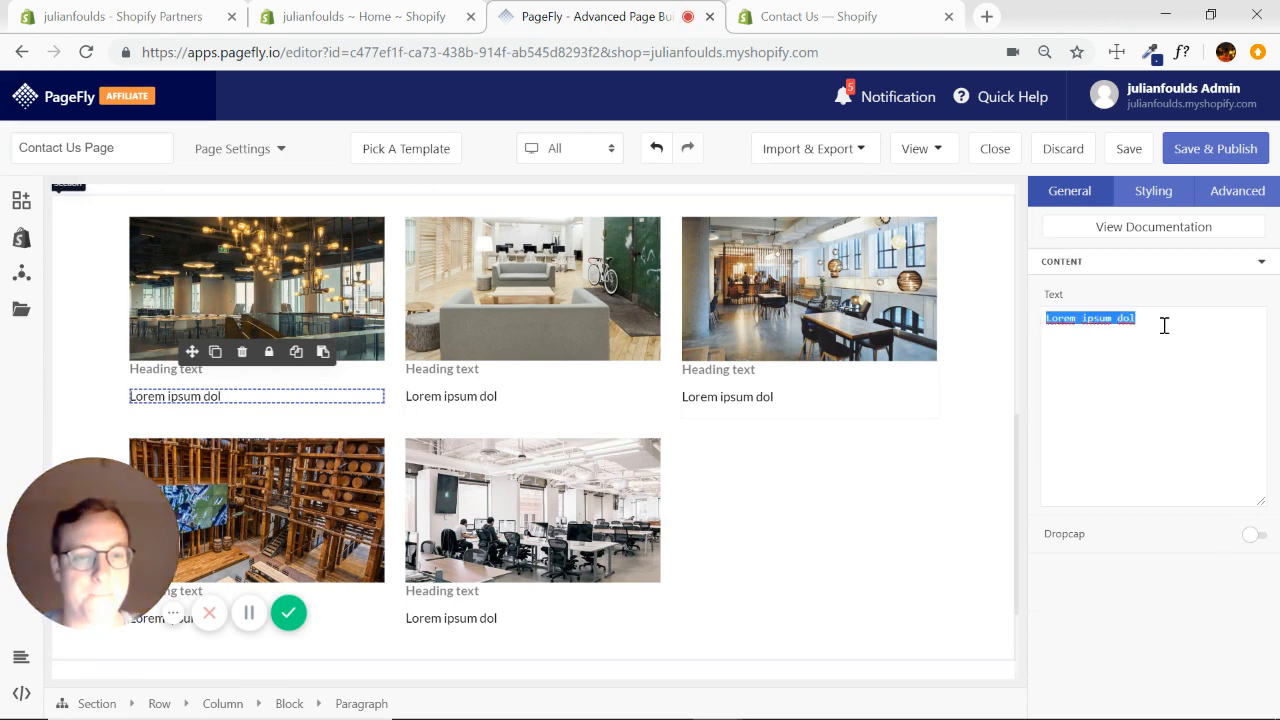
key("ctrl+v")
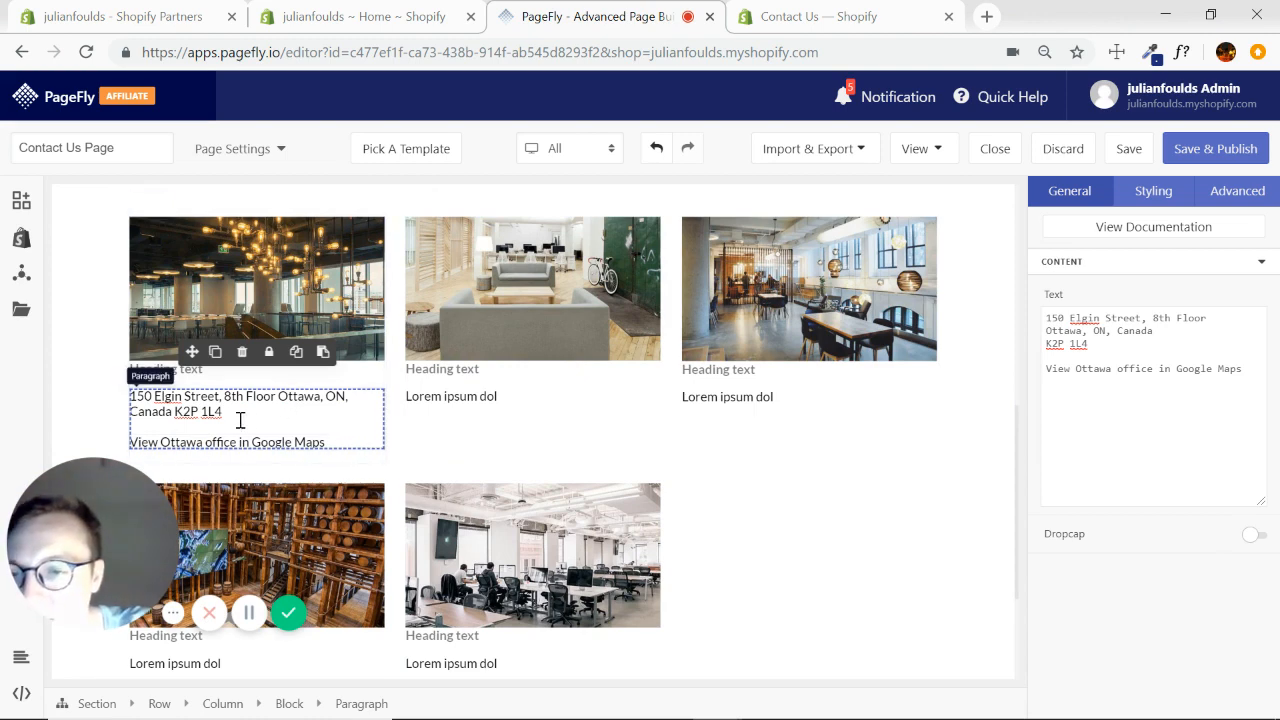
Step: Copy the Ottawa office's Google Maps URL from Shopify's map link and add it as a link on "View Ottawa office in Google Maps" in PageFly
left_click(850, 16)
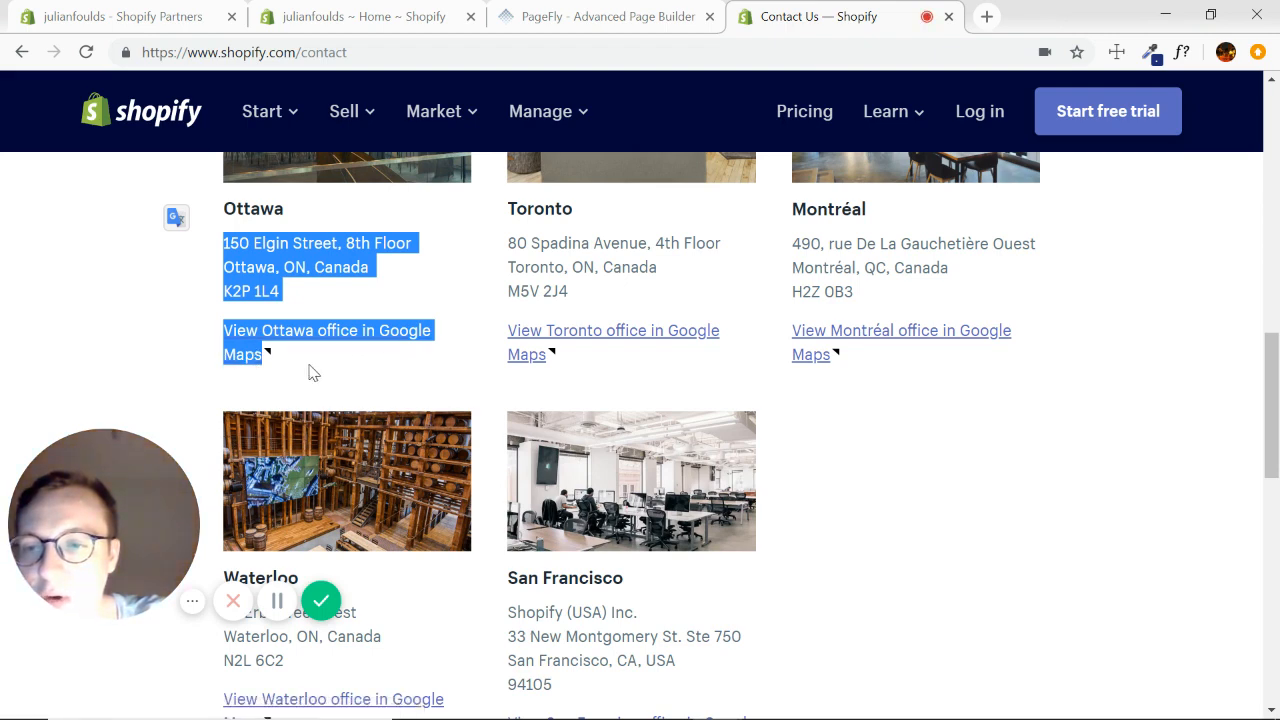
left_click(420, 338)
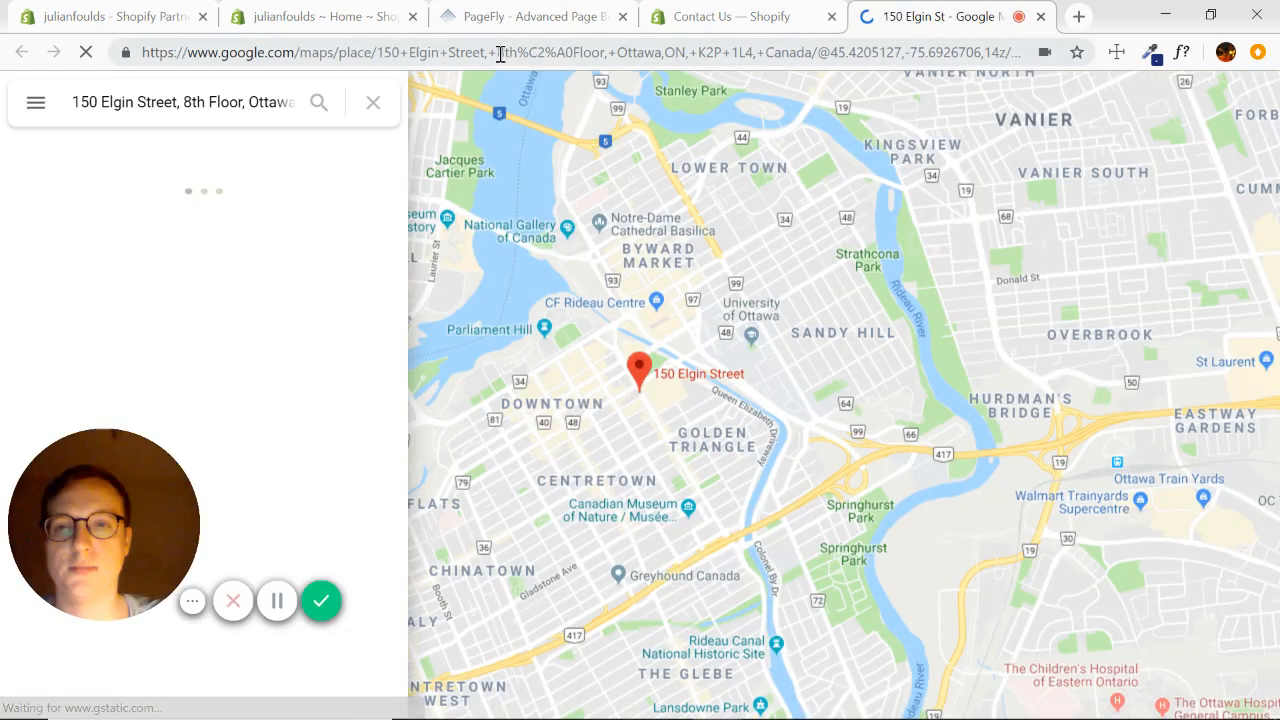
left_click(500, 53)
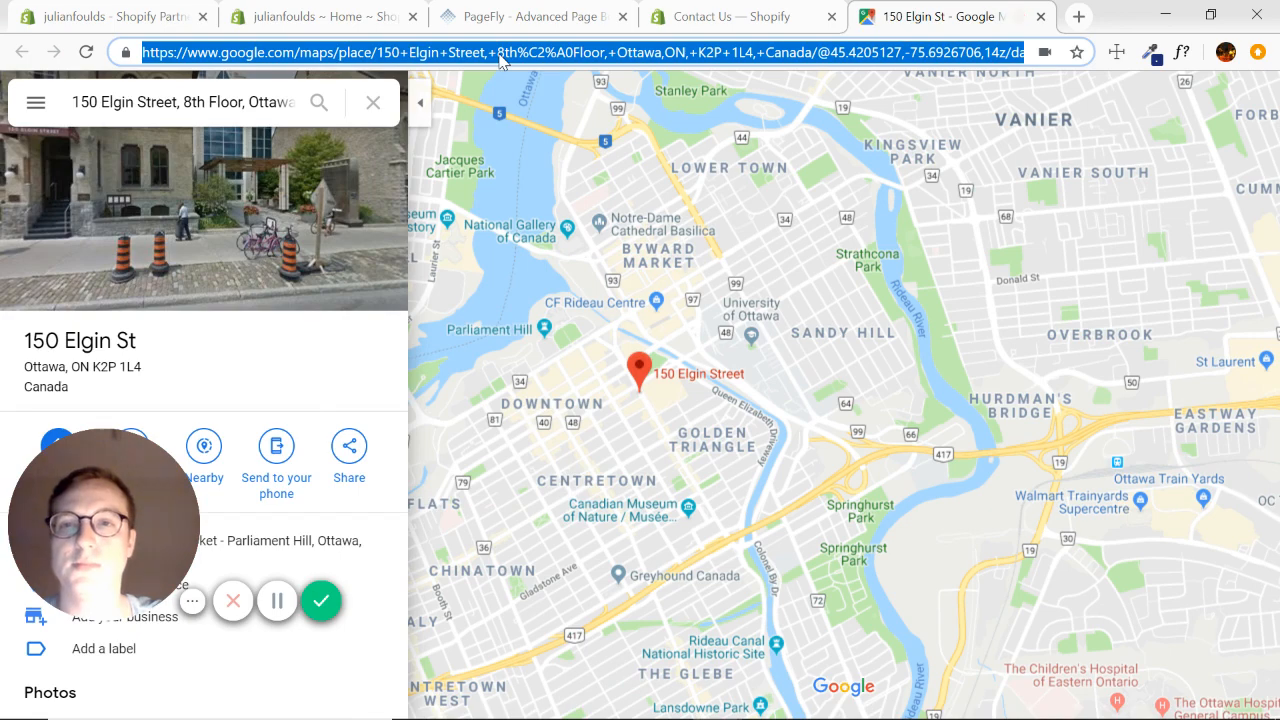
left_click(533, 20)
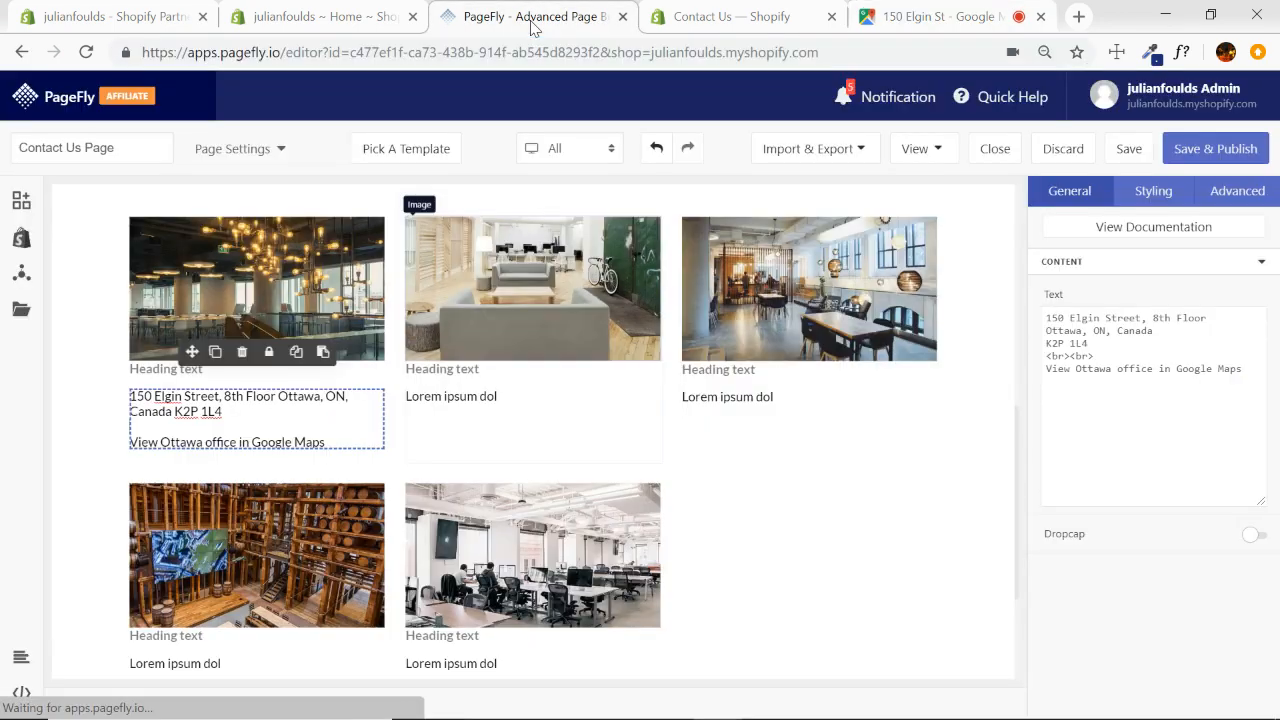
left_click_drag(328, 442, 127, 441)
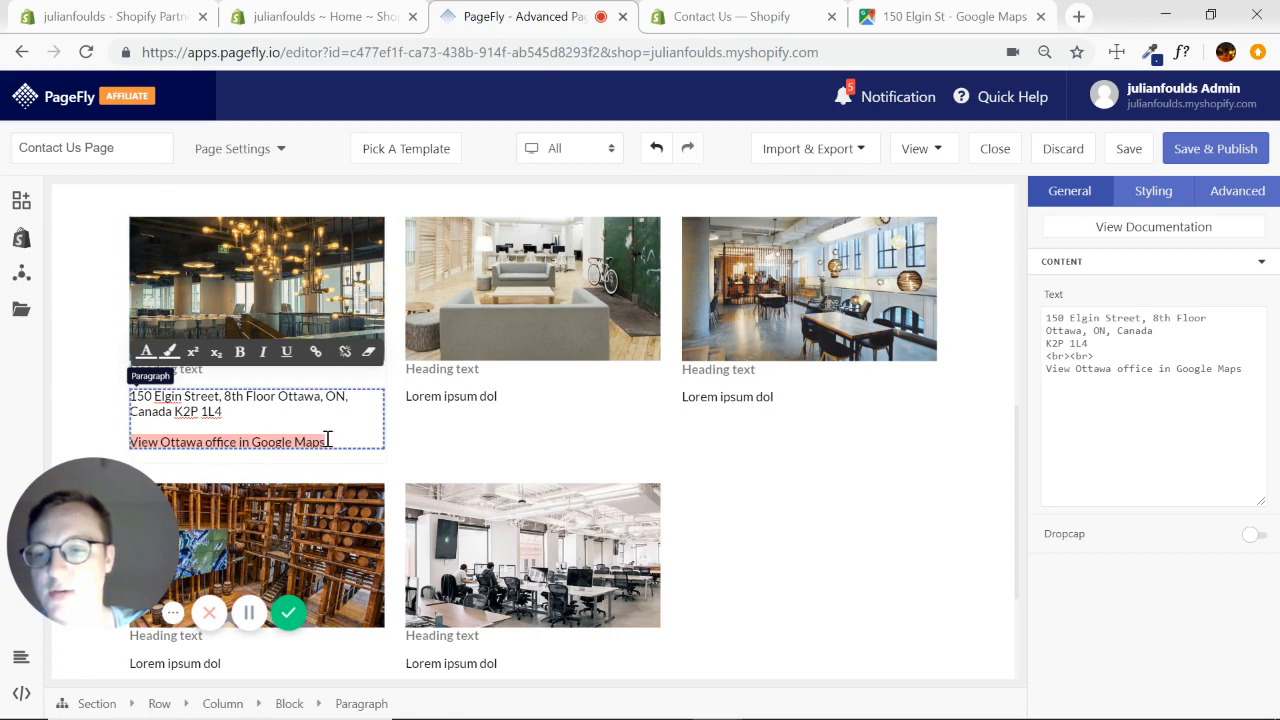
left_click(316, 356)
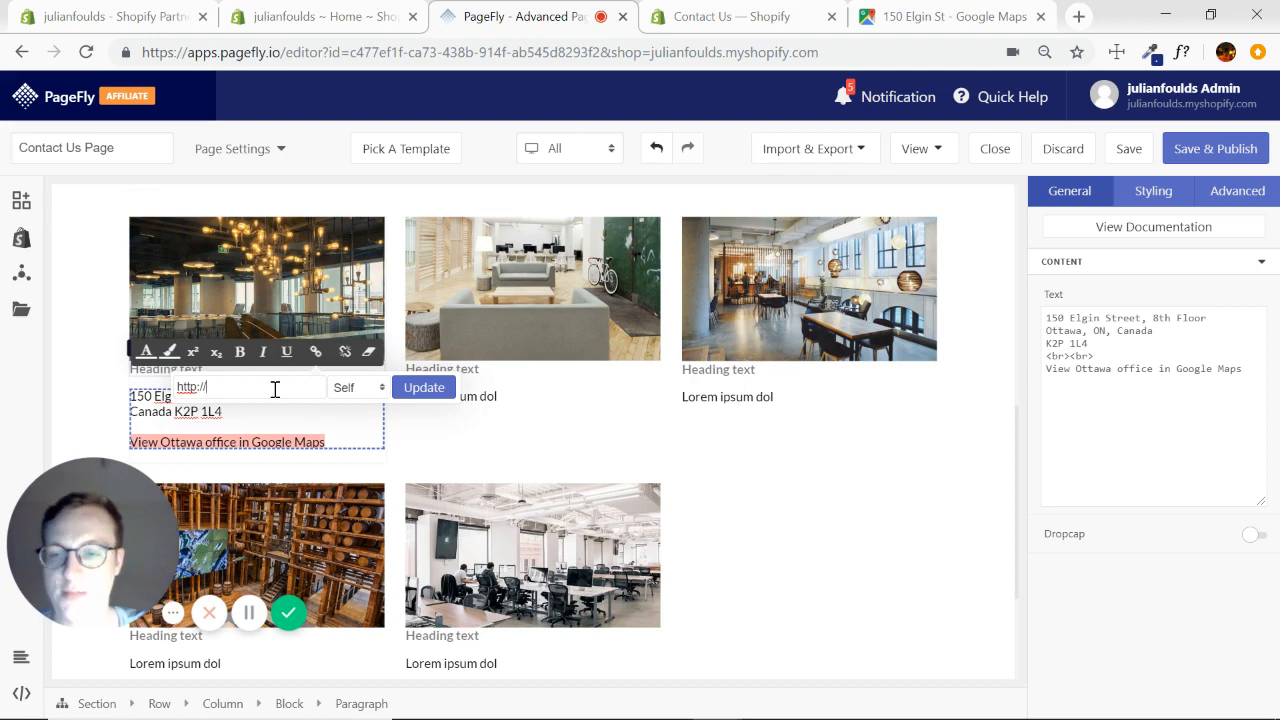
key("ctrl+v")
left_click(449, 390)
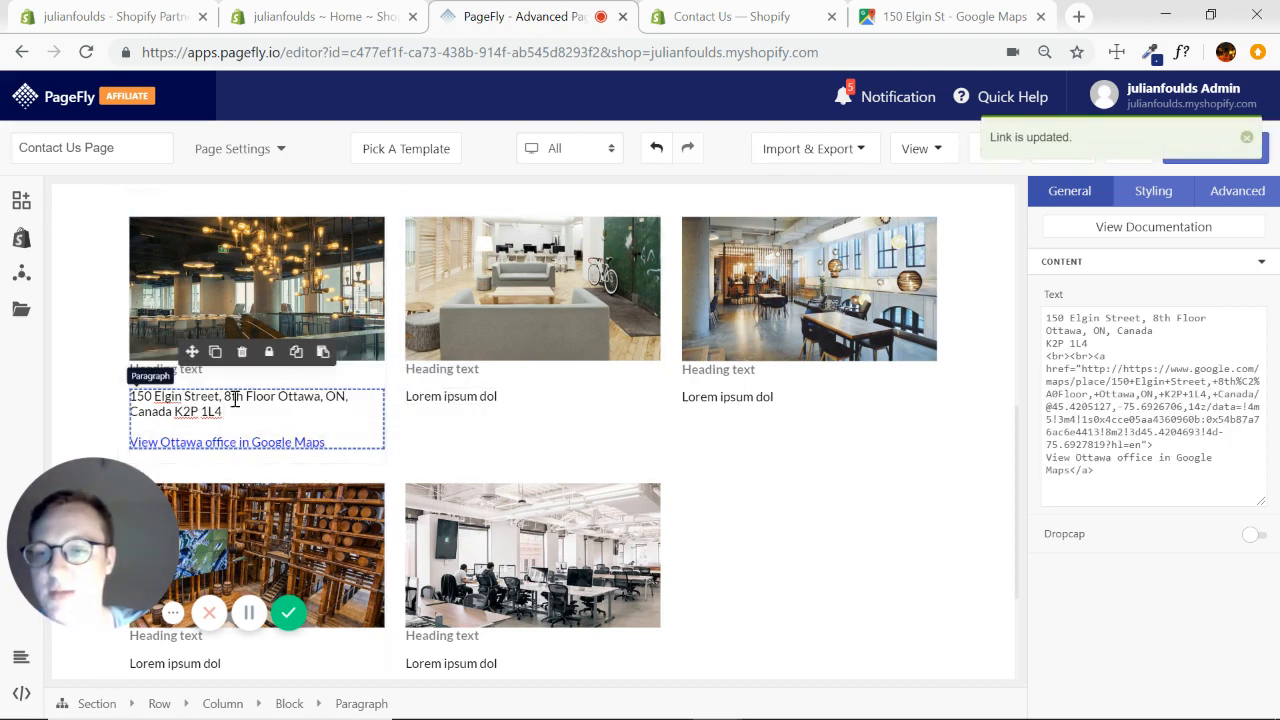
Step: Close the Google Maps page, copy "Ottawa" from Shopify's contact page, and set it as the heading under the Ottawa photo in PageFly
left_click(230, 369)
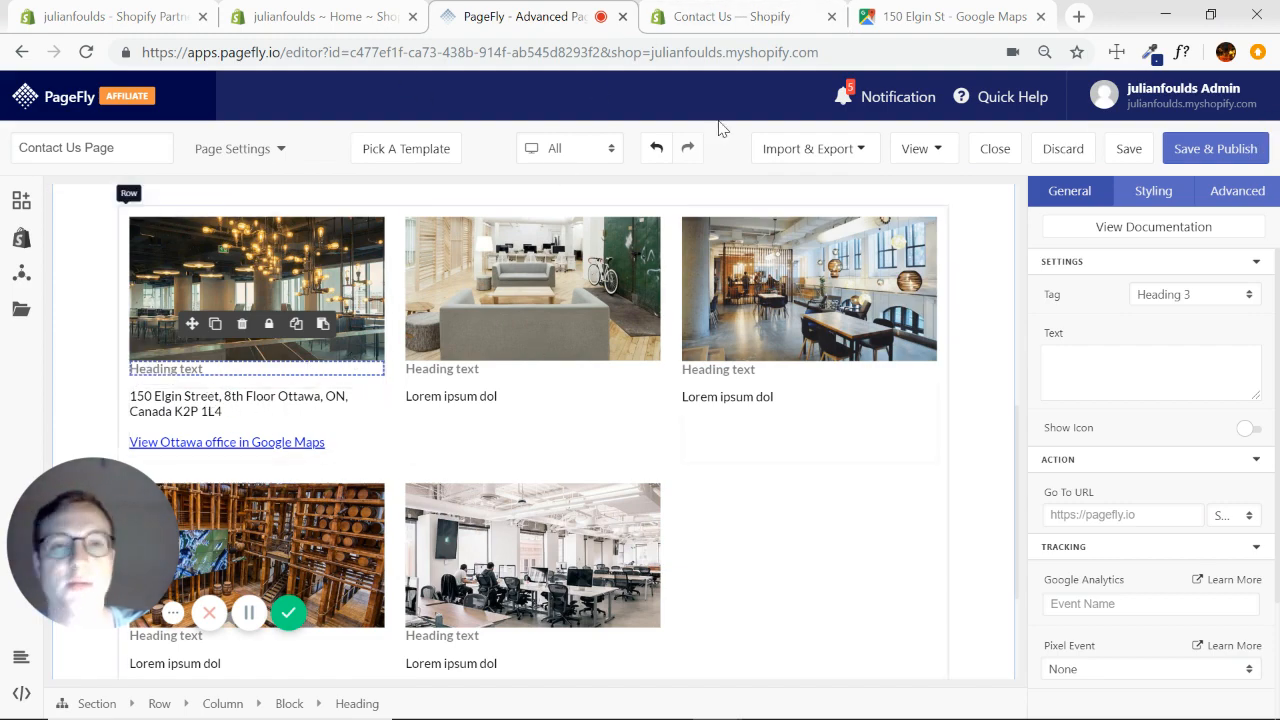
left_click(720, 18)
left_click(968, 18)
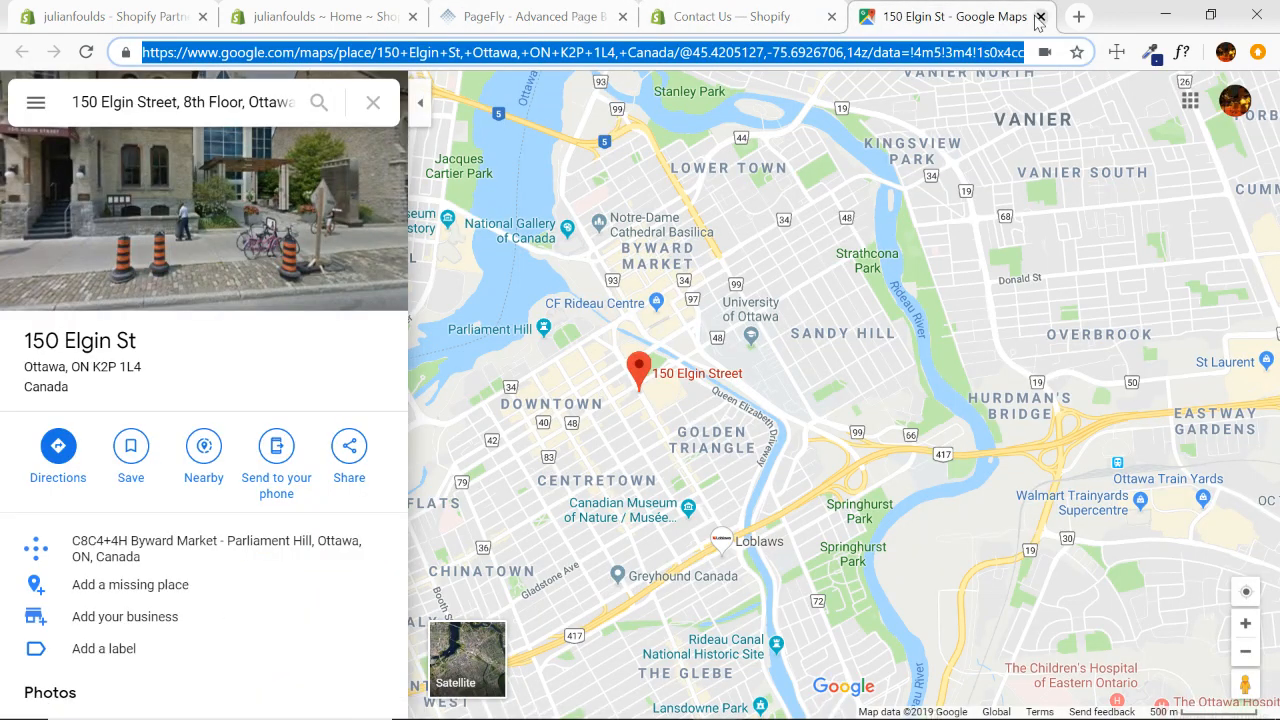
left_click(1040, 17)
left_click(406, 272)
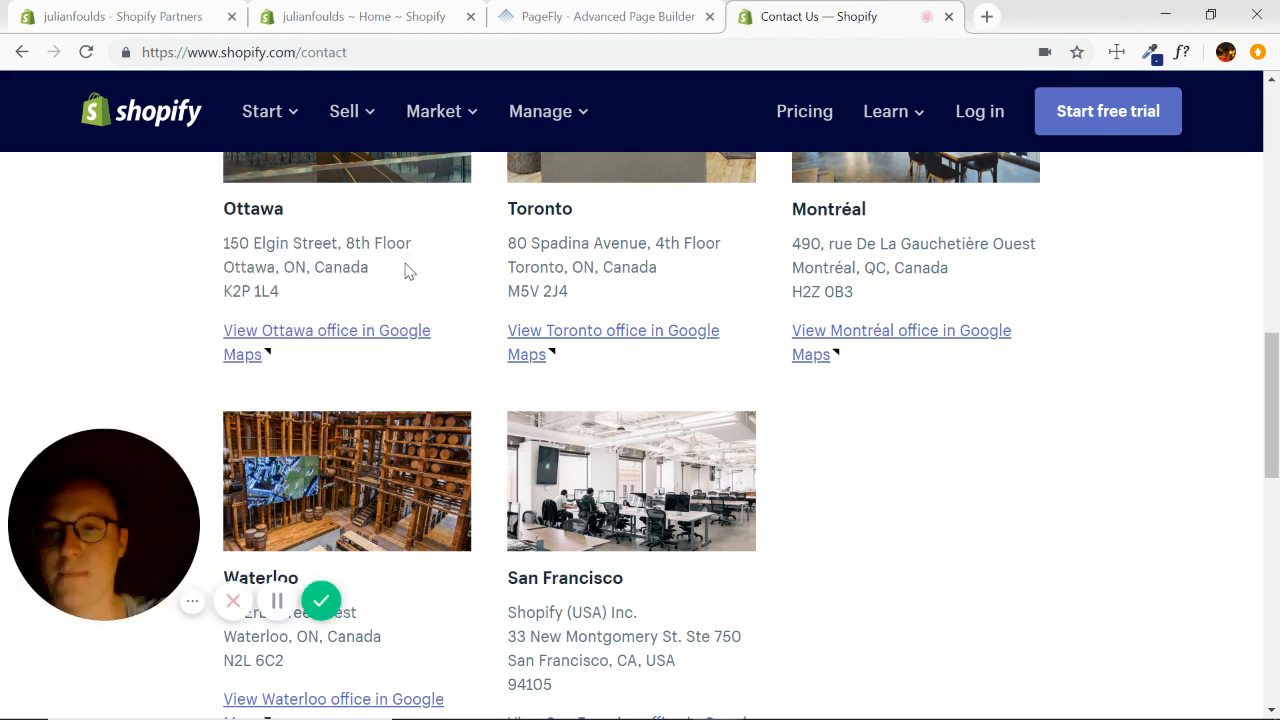
double_click(255, 206)
key("ctrl+c")
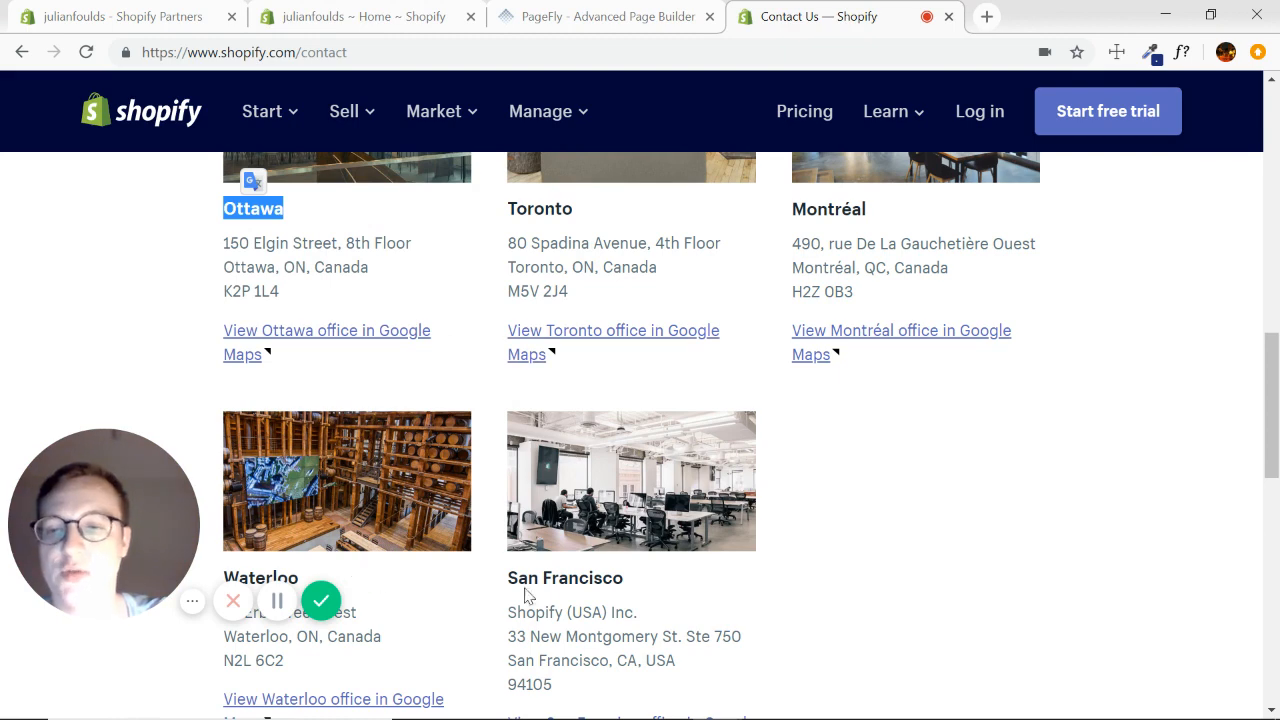
left_click(586, 17)
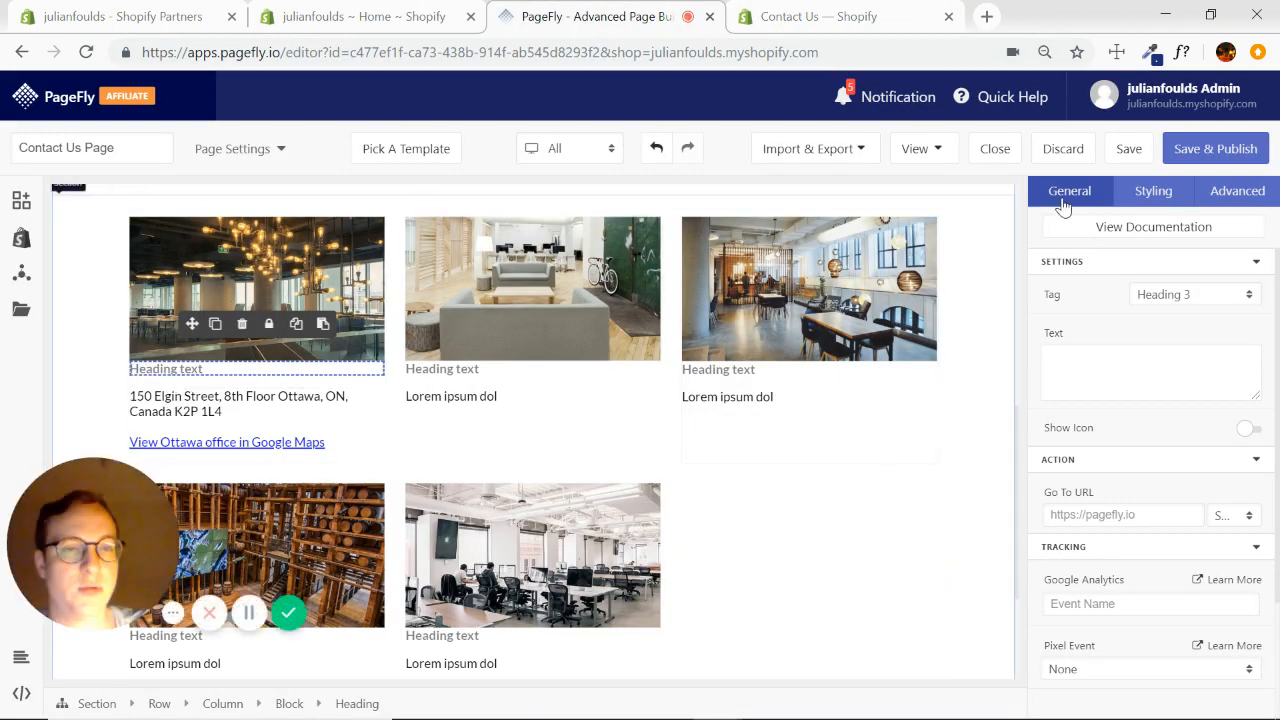
key("ctrl+v")
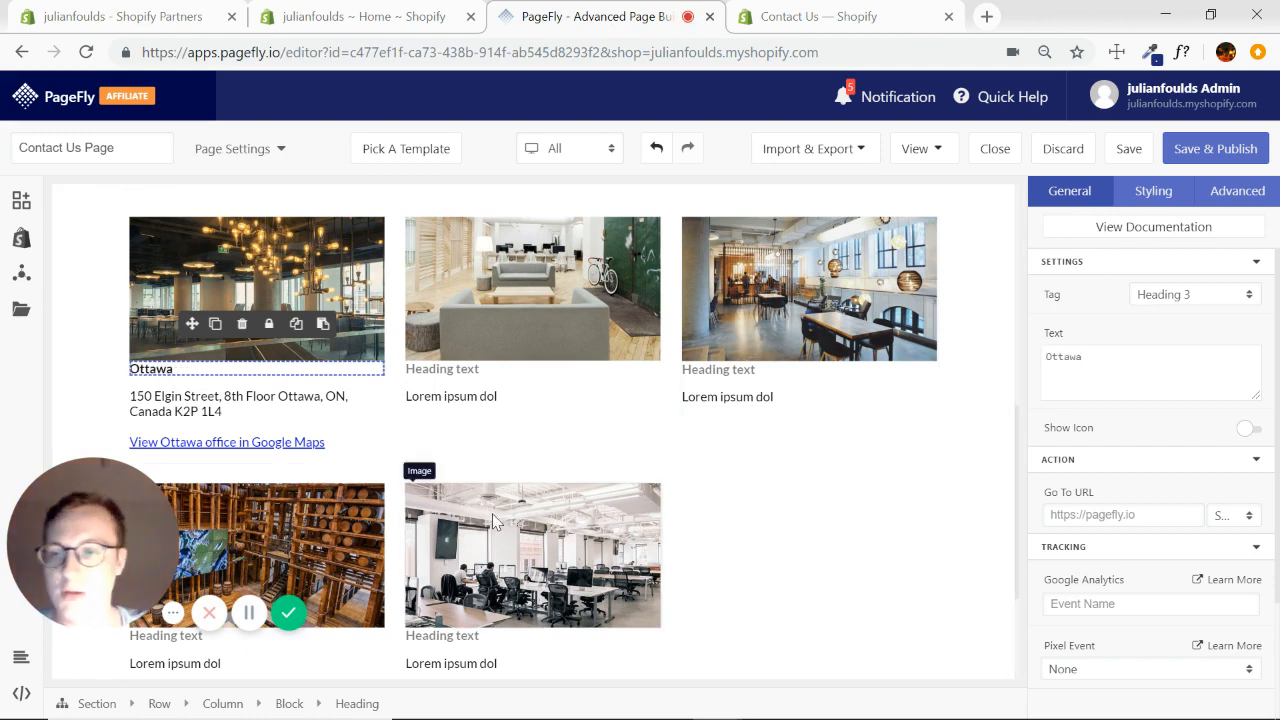
Step: Set the headings under the second and third photos in the upper row to "Toronto" and "Montreal"
left_click(556, 372)
left_click(1126, 356)
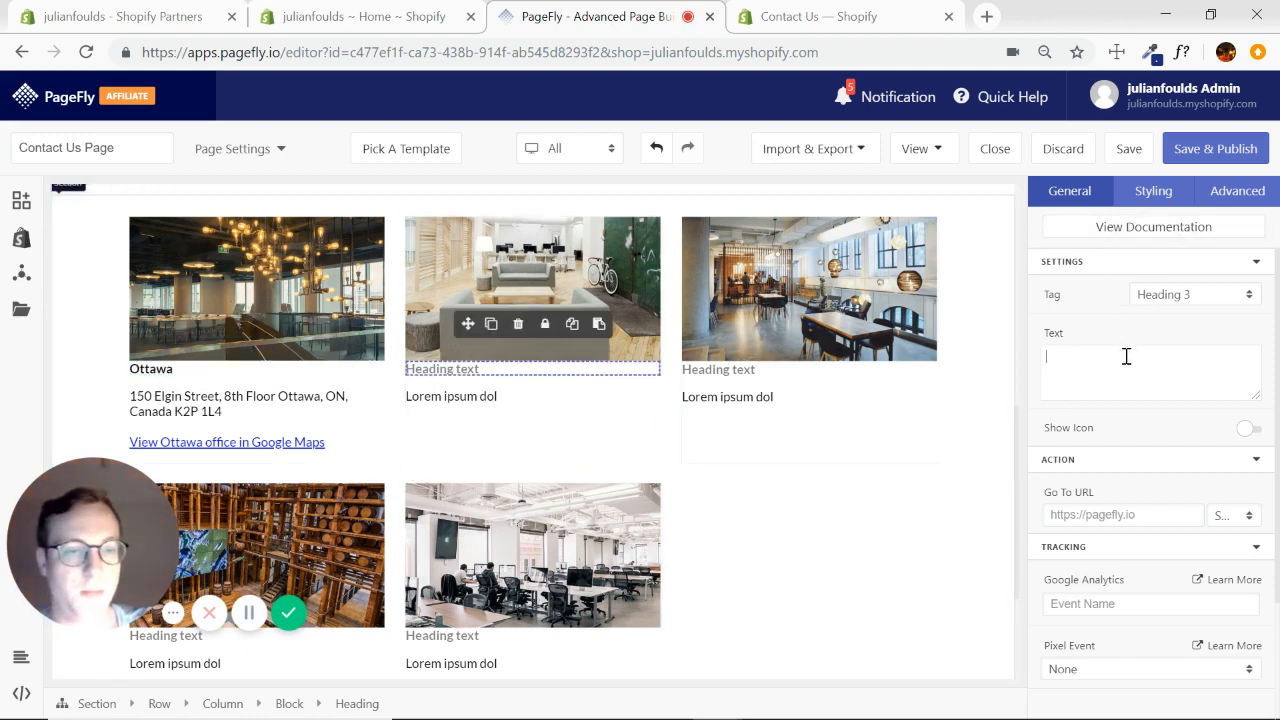
type("Toronto")
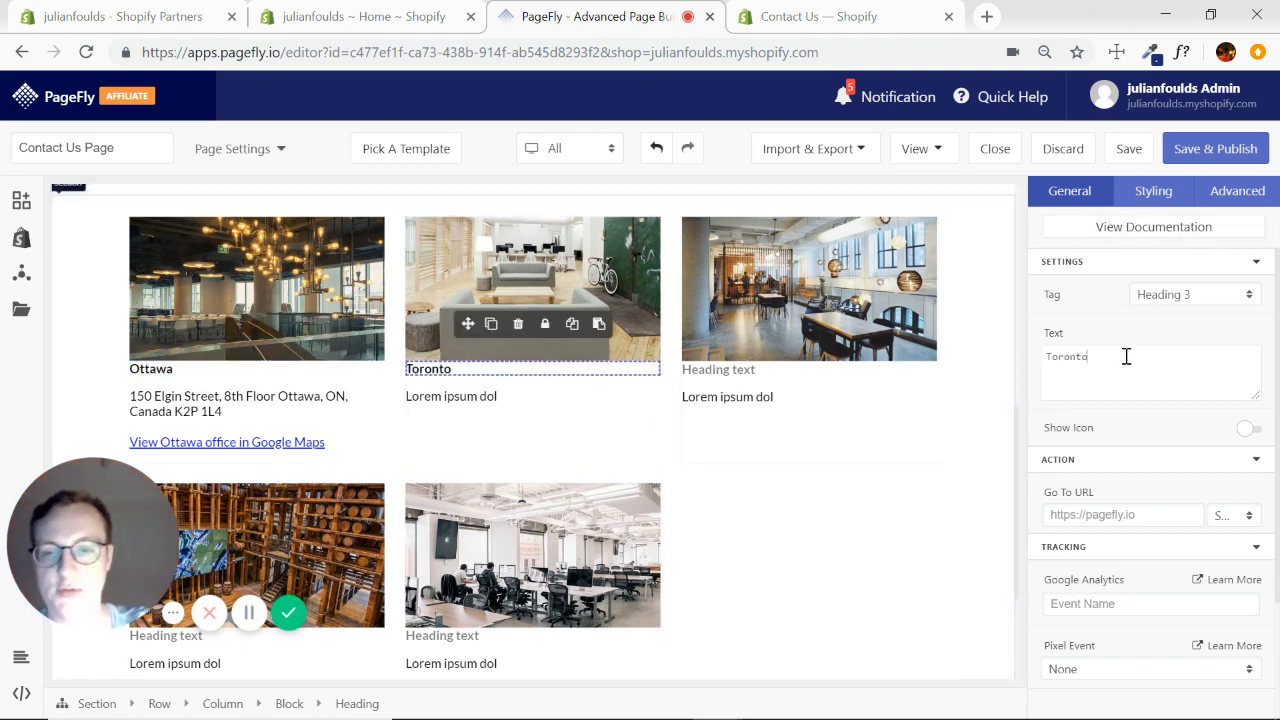
left_click(846, 372)
left_click(1134, 383)
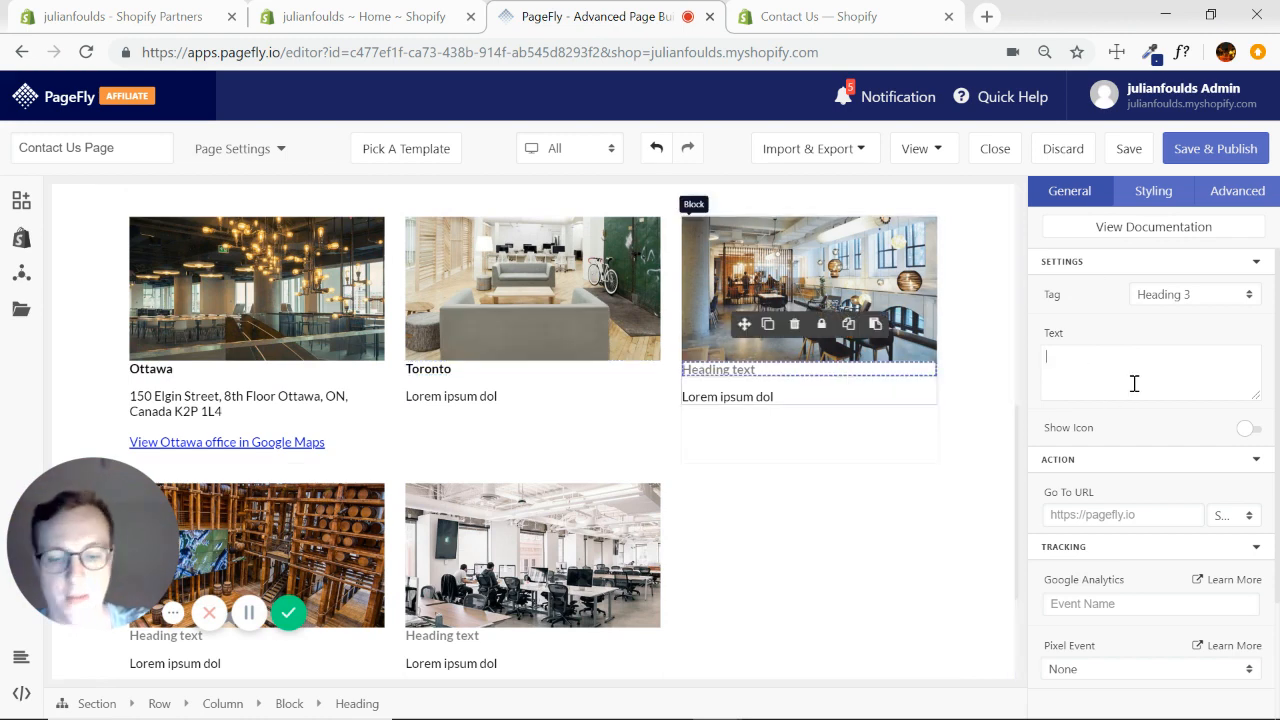
key("Return")
key("BackSpace")
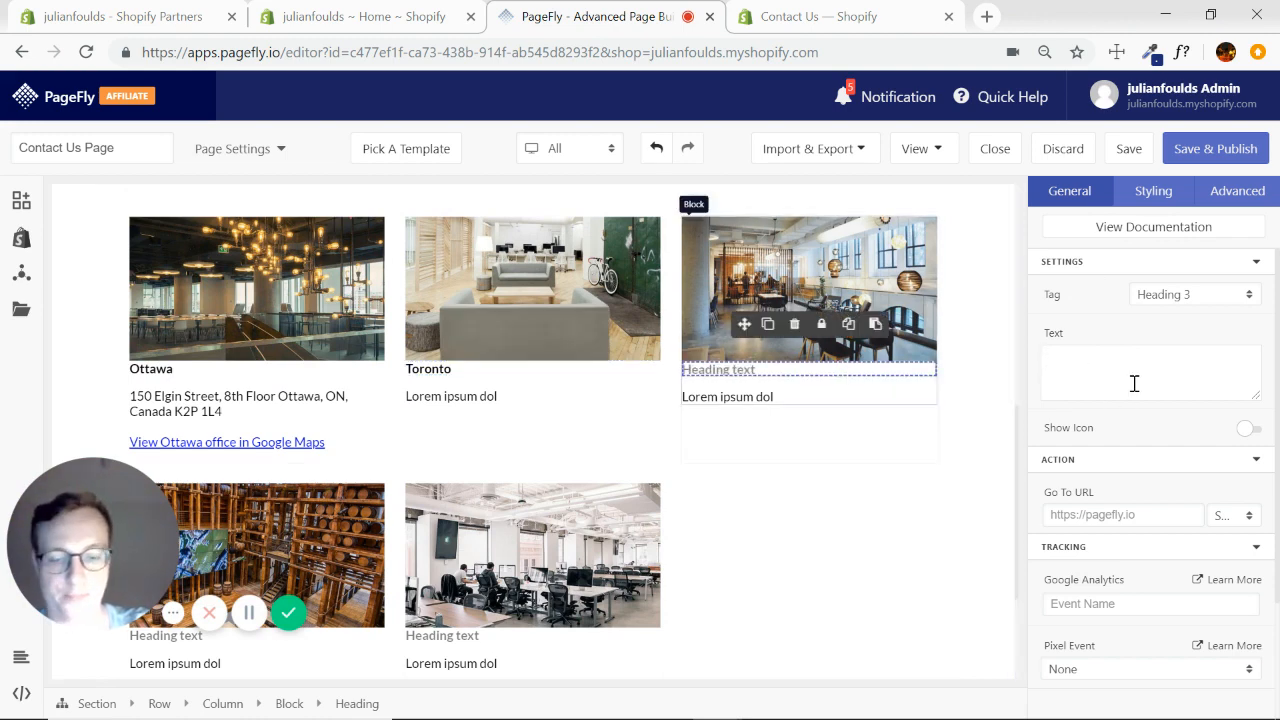
type("Montreal")
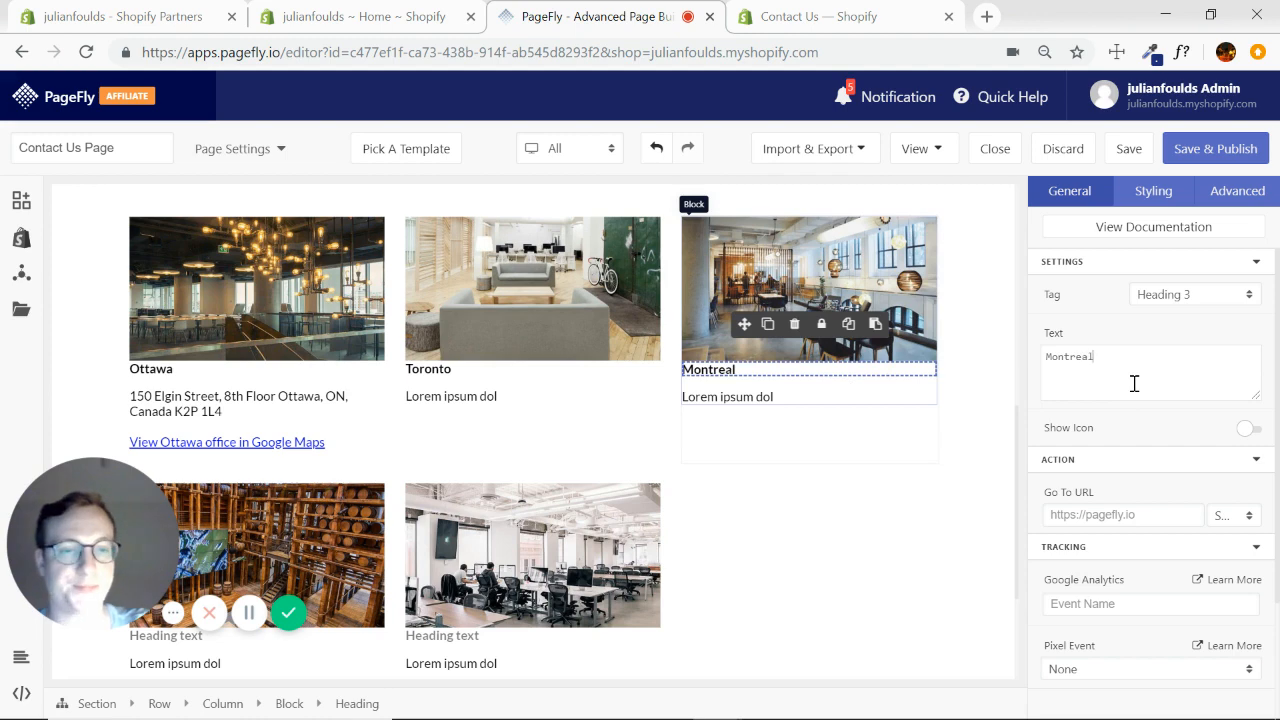
Step: Set the headings under the two lower-row office photos to "Waterloo" and "San Francisco"
scroll(300, 490, "down", 2)
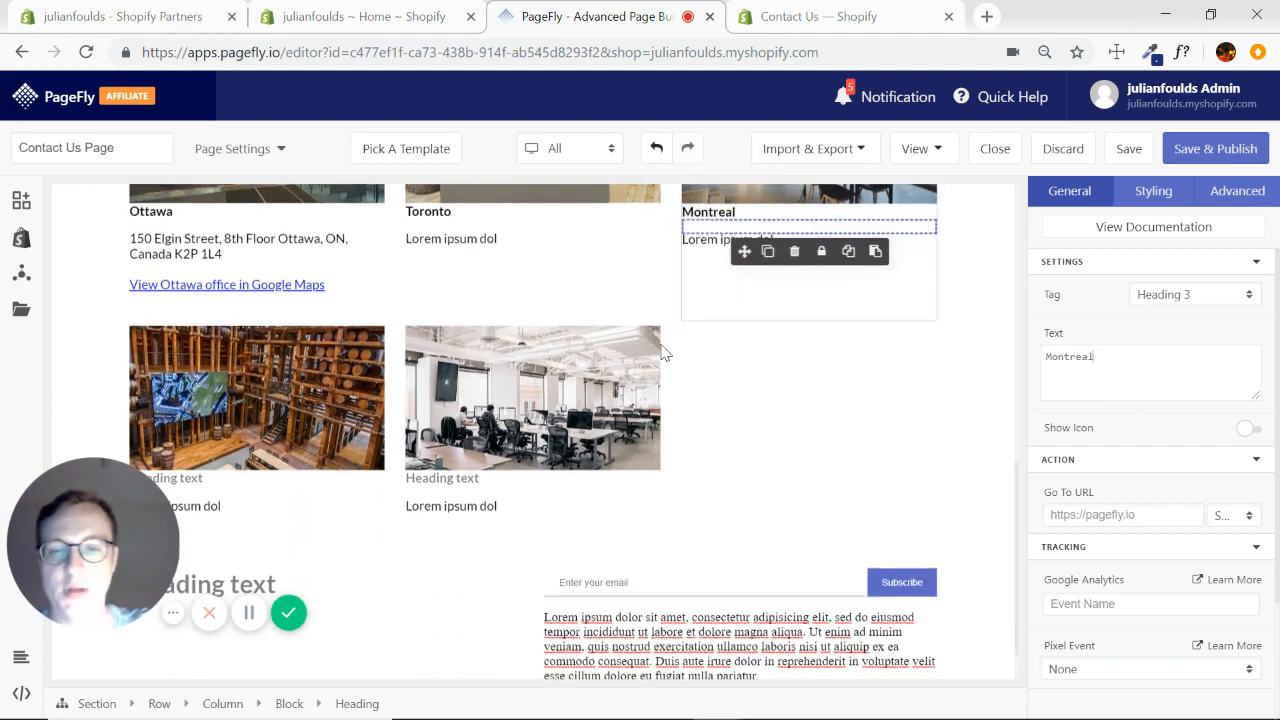
left_click(296, 484)
left_click(1121, 384)
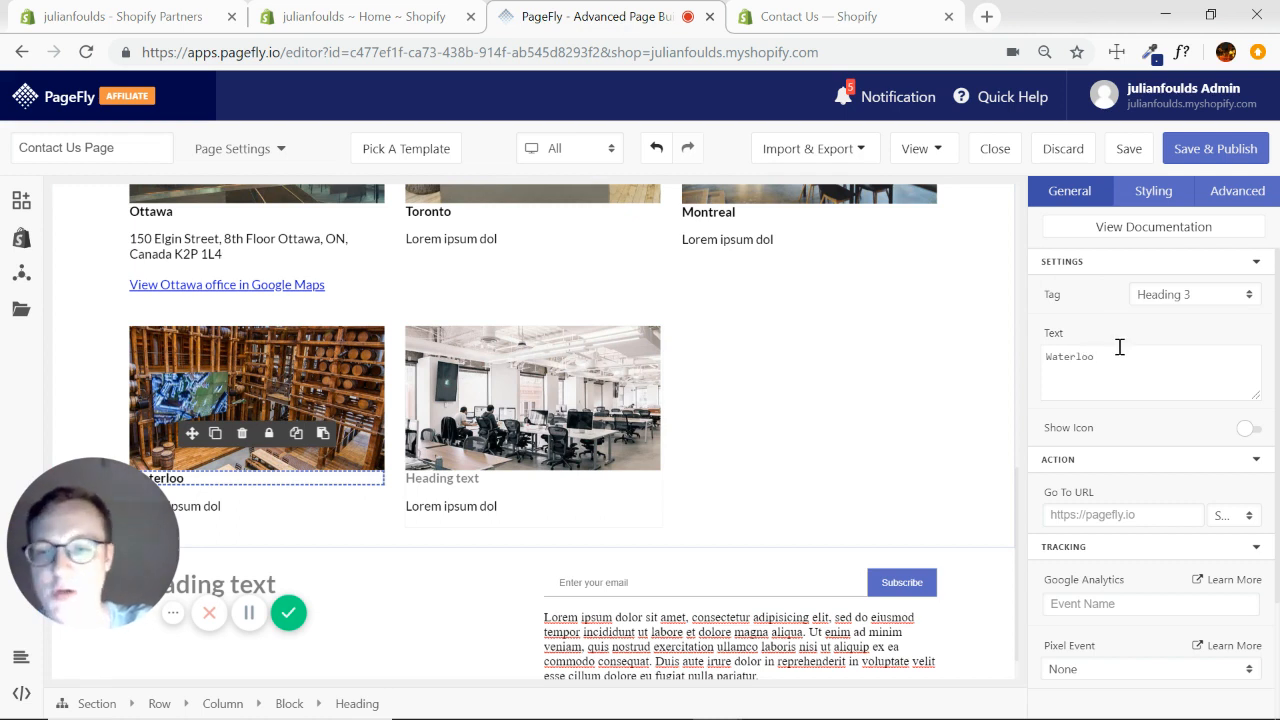
left_click(470, 479)
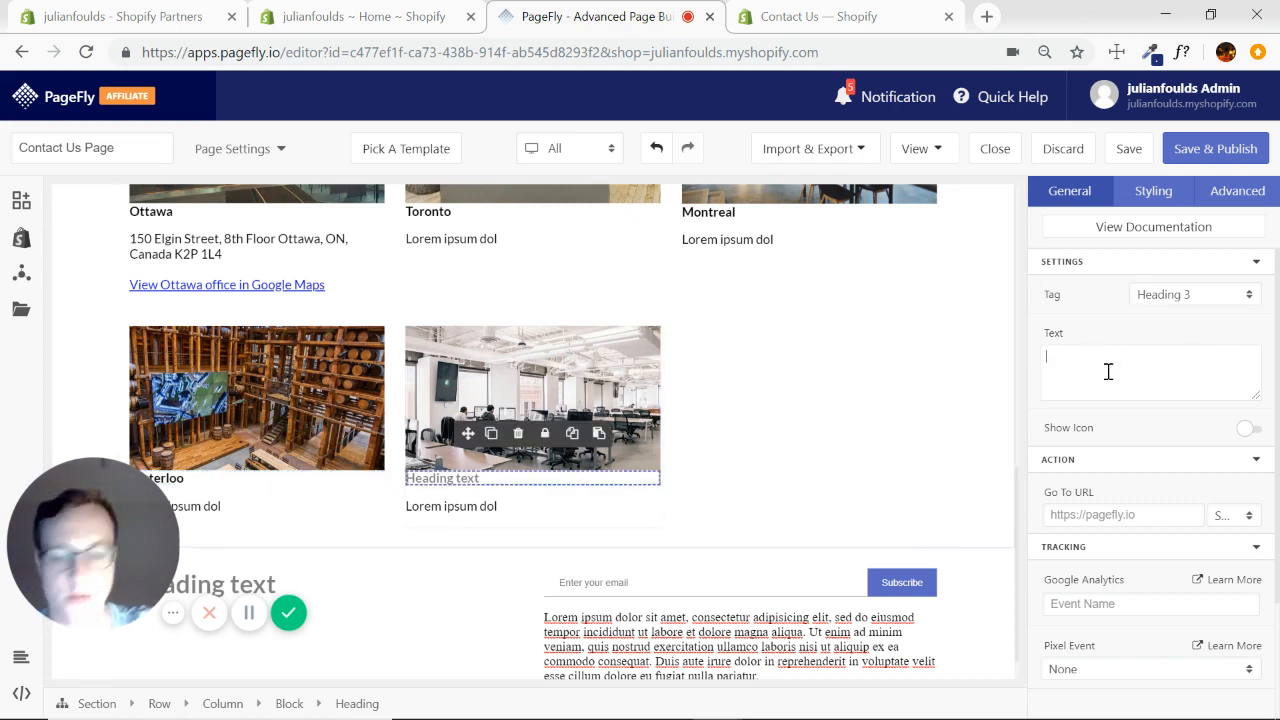
type("San Francisco")
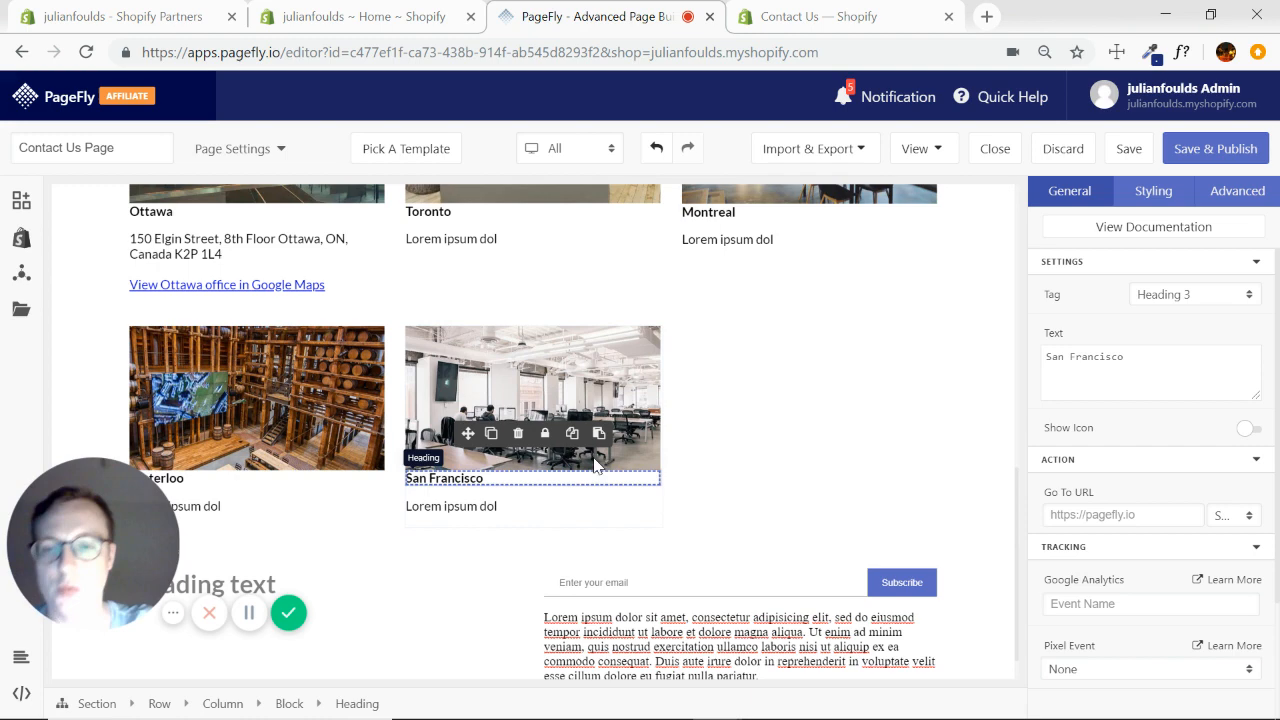
left_click(805, 457)
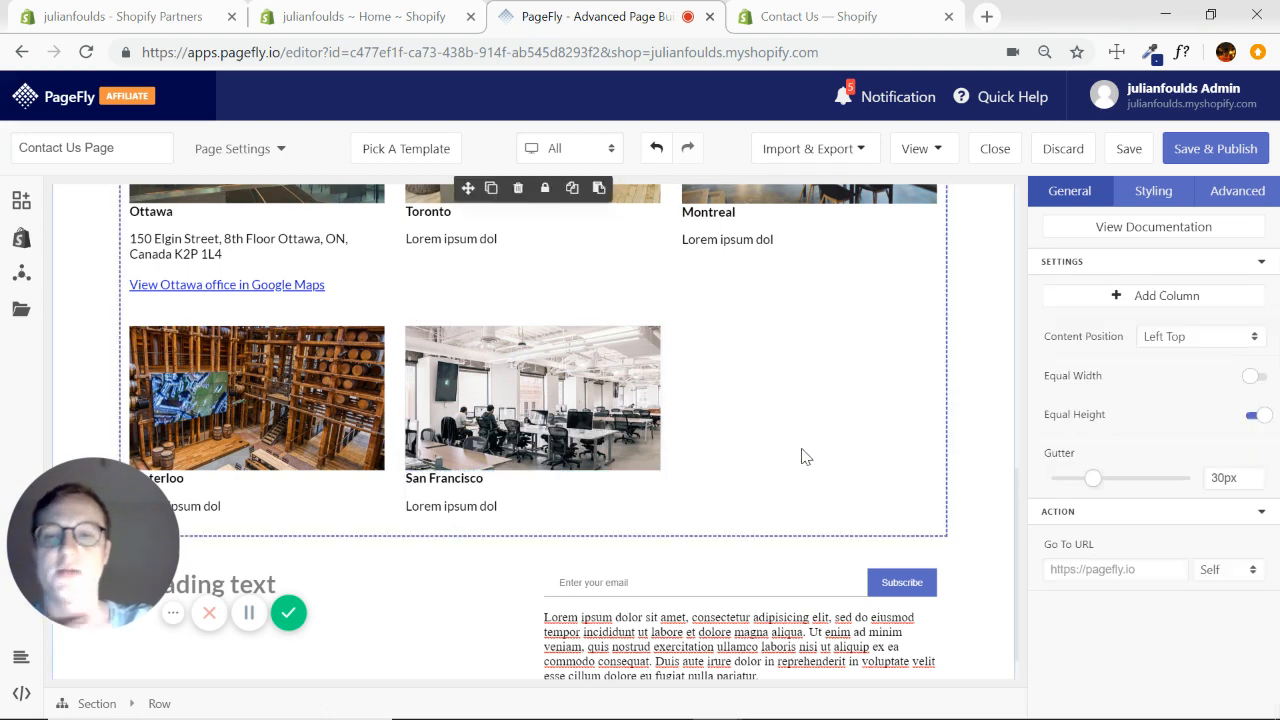
scroll(785, 453, "up", 2)
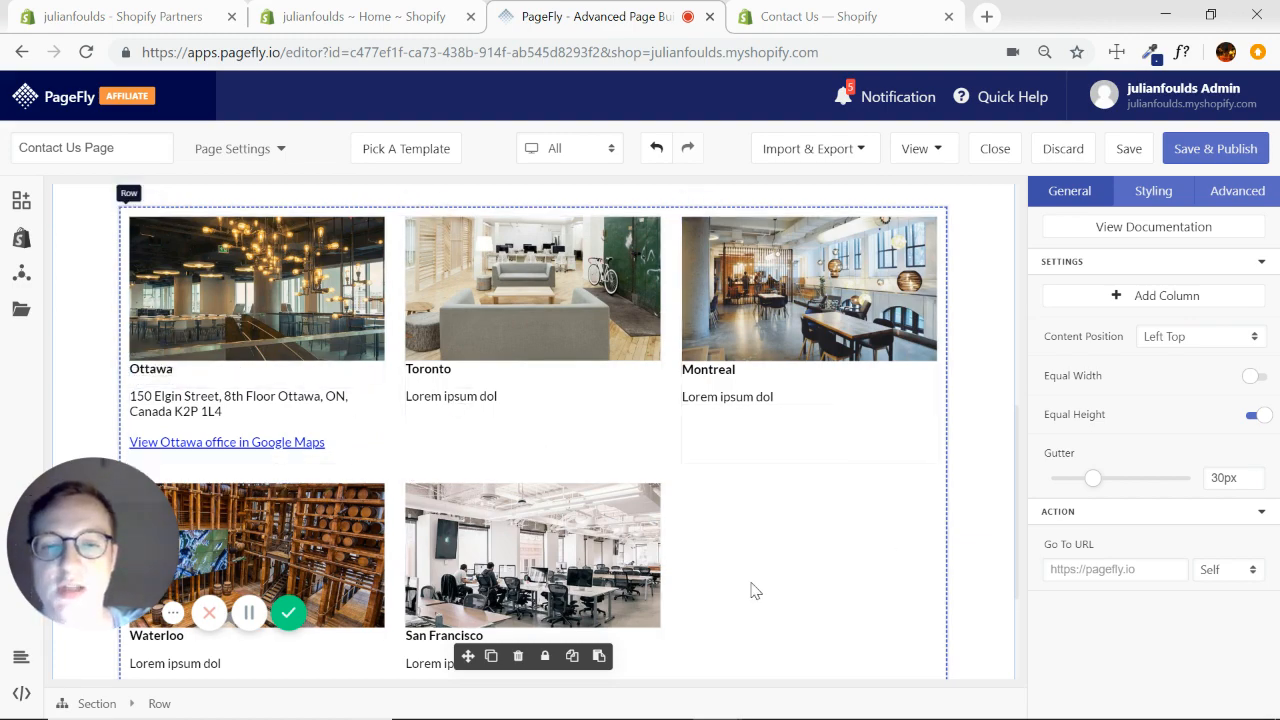
scroll(714, 514, "down", 2)
scroll(724, 404, "up", 2)
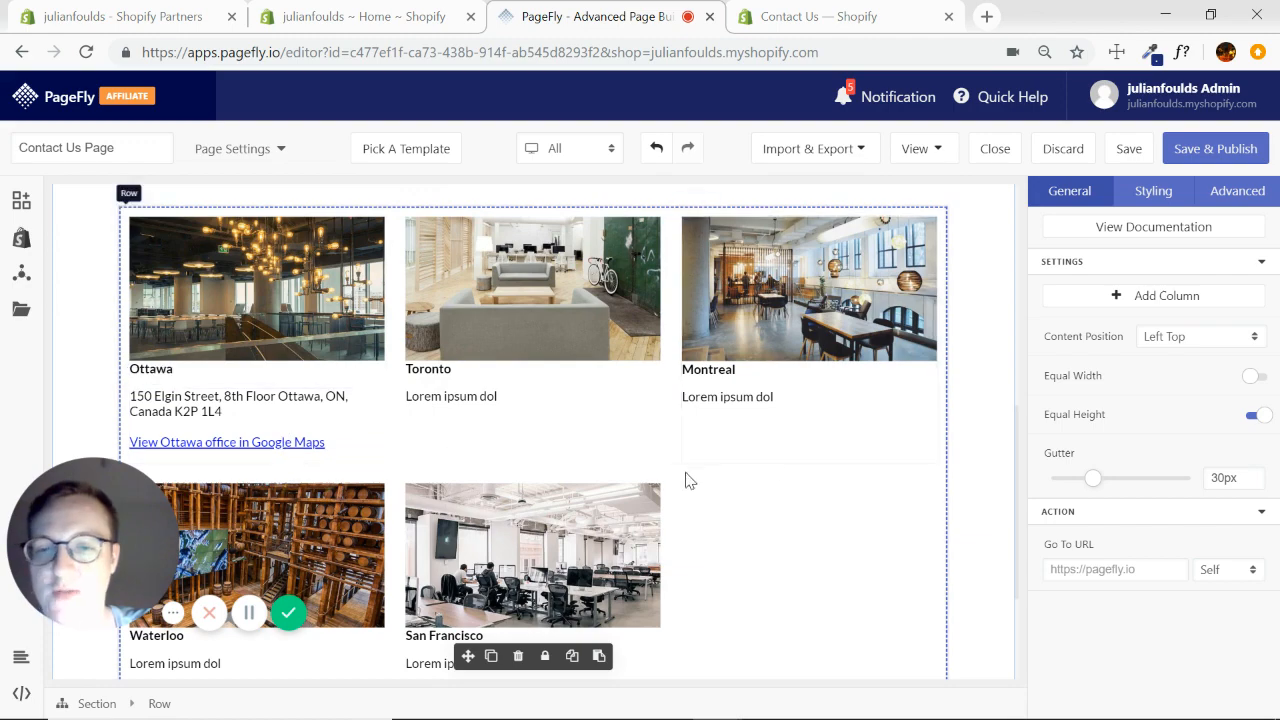
scroll(690, 460, "down", 2)
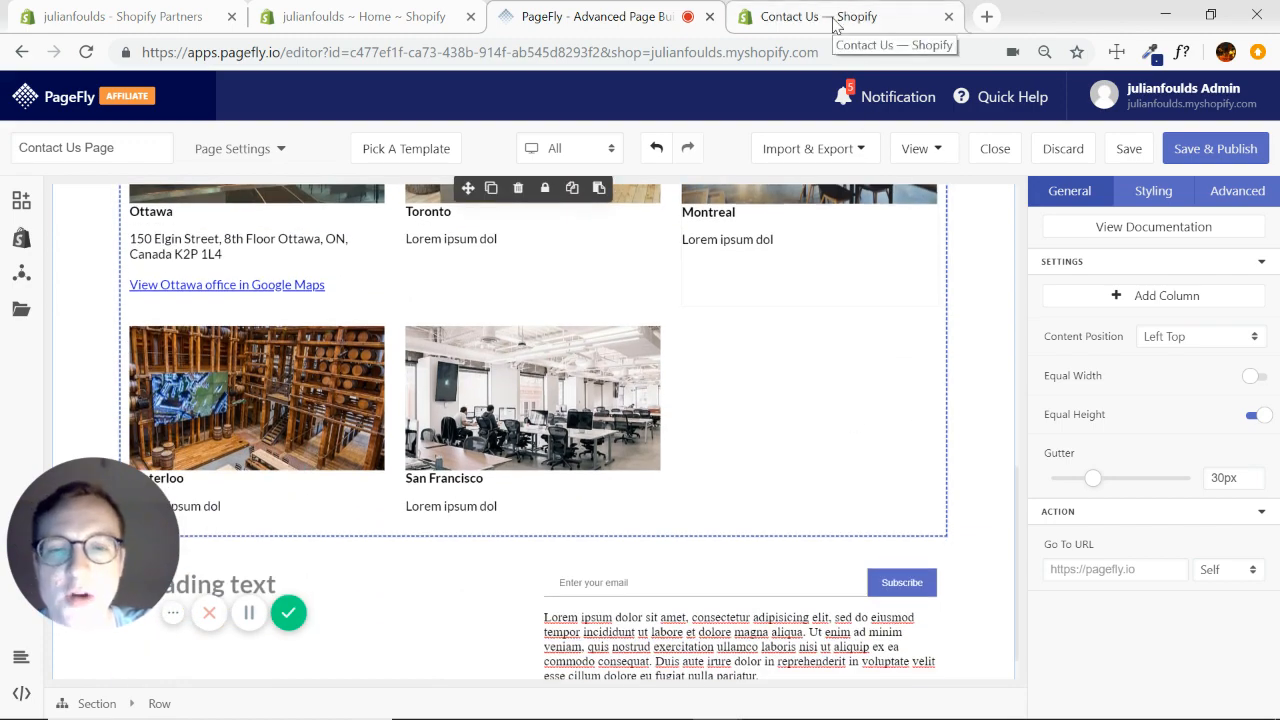
Step: Copy "Start your 14-day free trial today!" from Shopify's contact page and set it as the heading beside the email signup form in PageFly
left_click(833, 18)
scroll(1116, 362, "down", 3)
scroll(1090, 360, "up", 2)
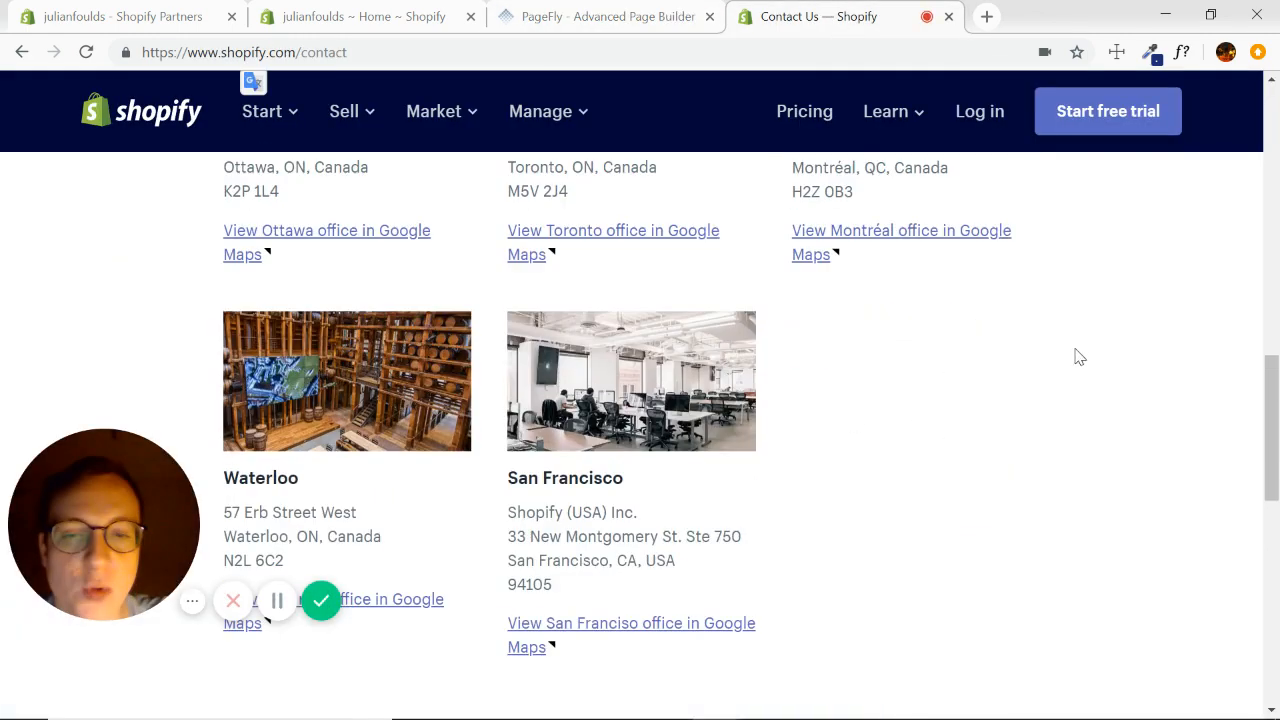
scroll(900, 300, "down", 4)
scroll(720, 270, "down", 2)
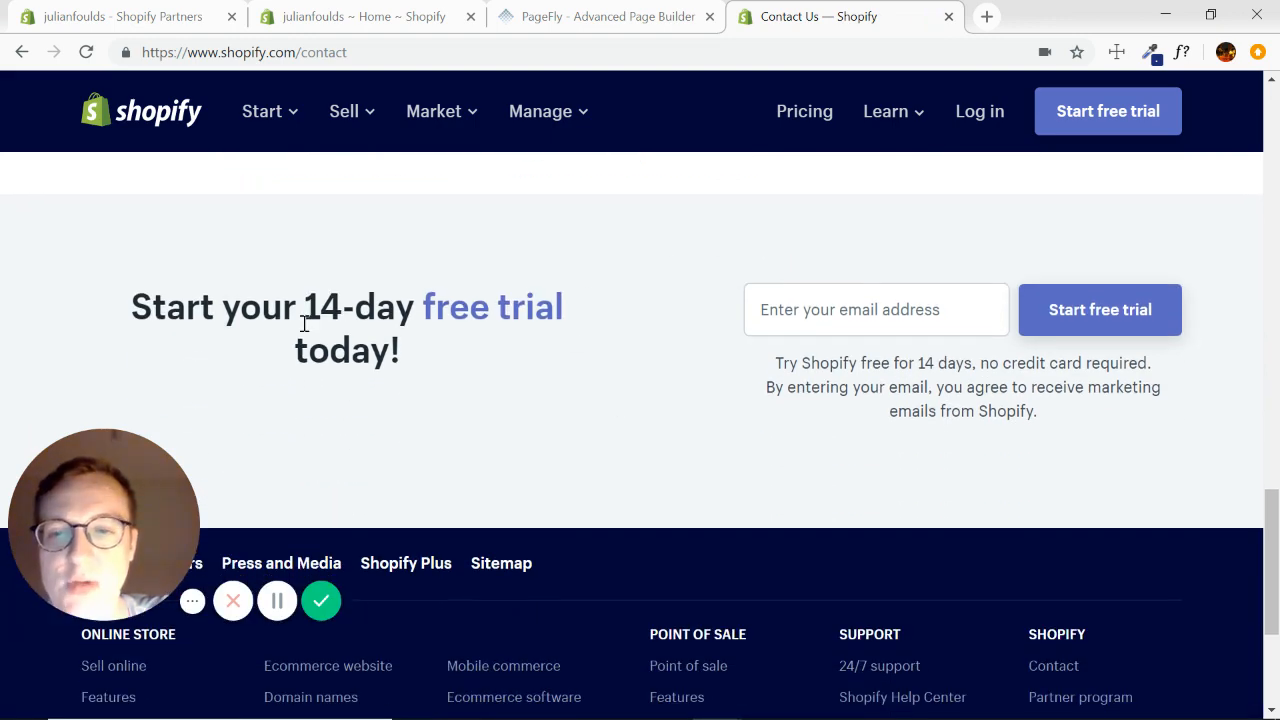
triple_click(341, 298)
key("ctrl+c")
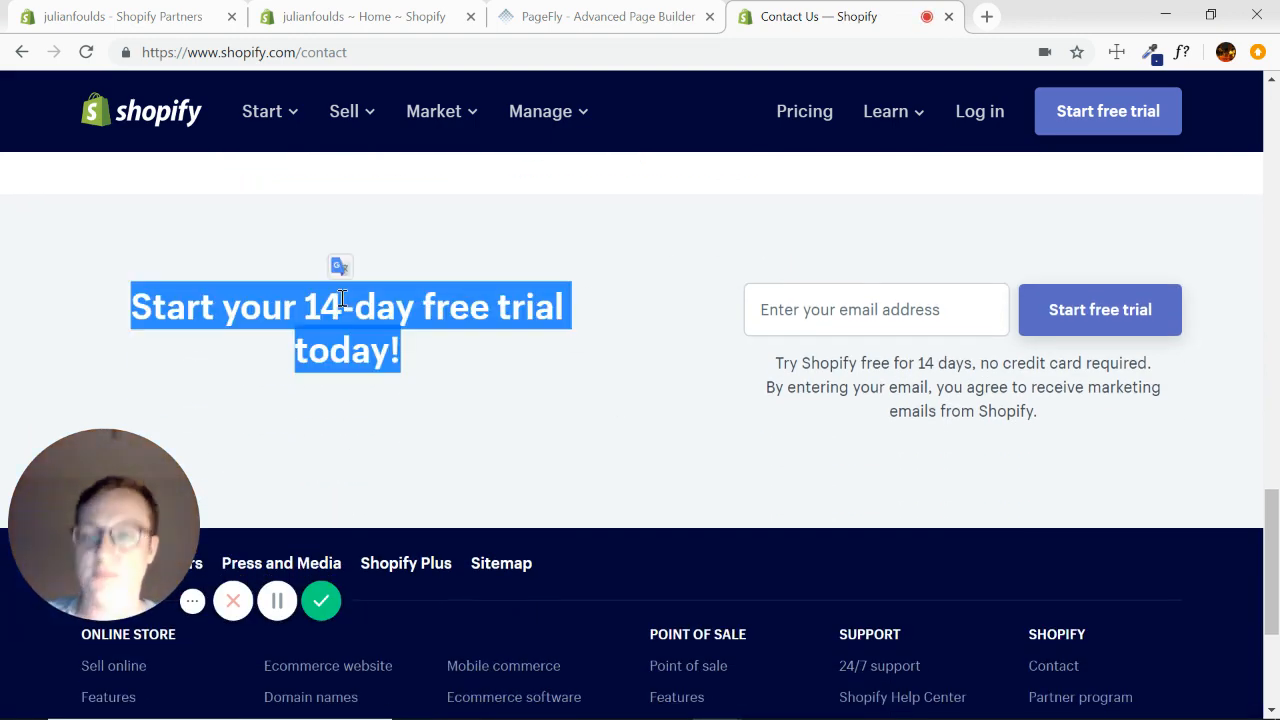
left_click(597, 24)
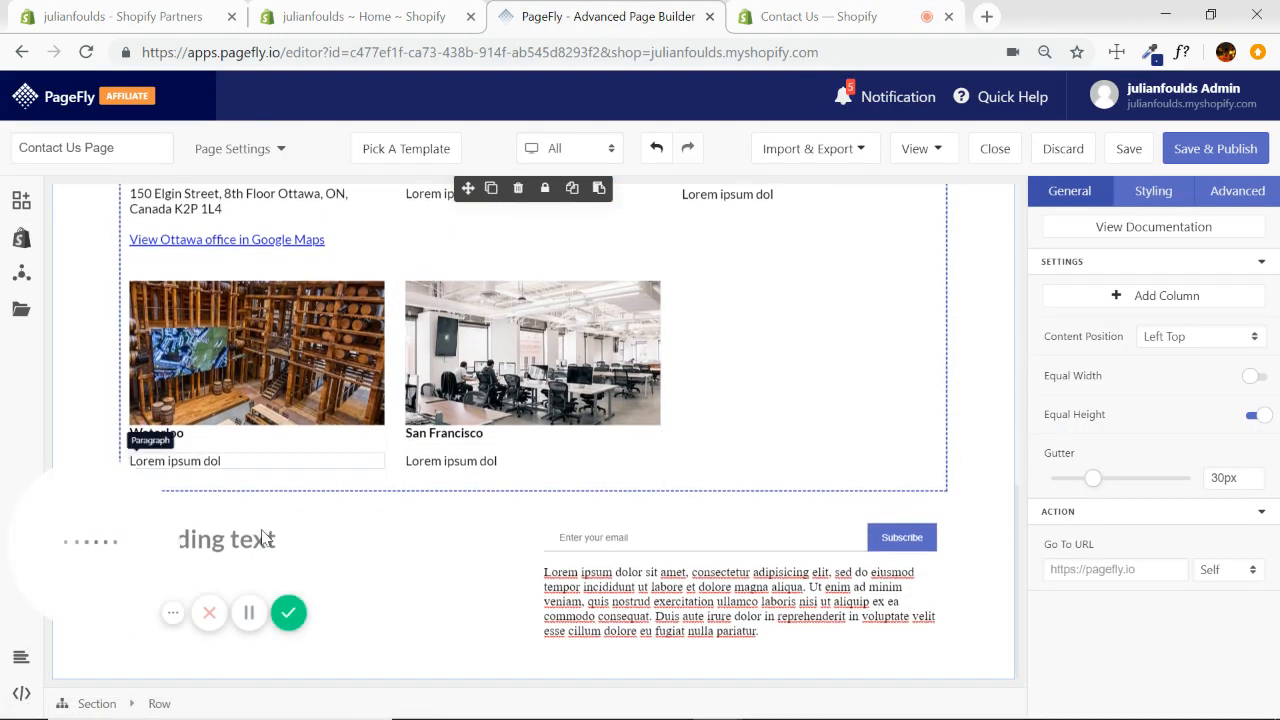
left_click(248, 552)
left_click(1128, 391)
key("ctrl+v")
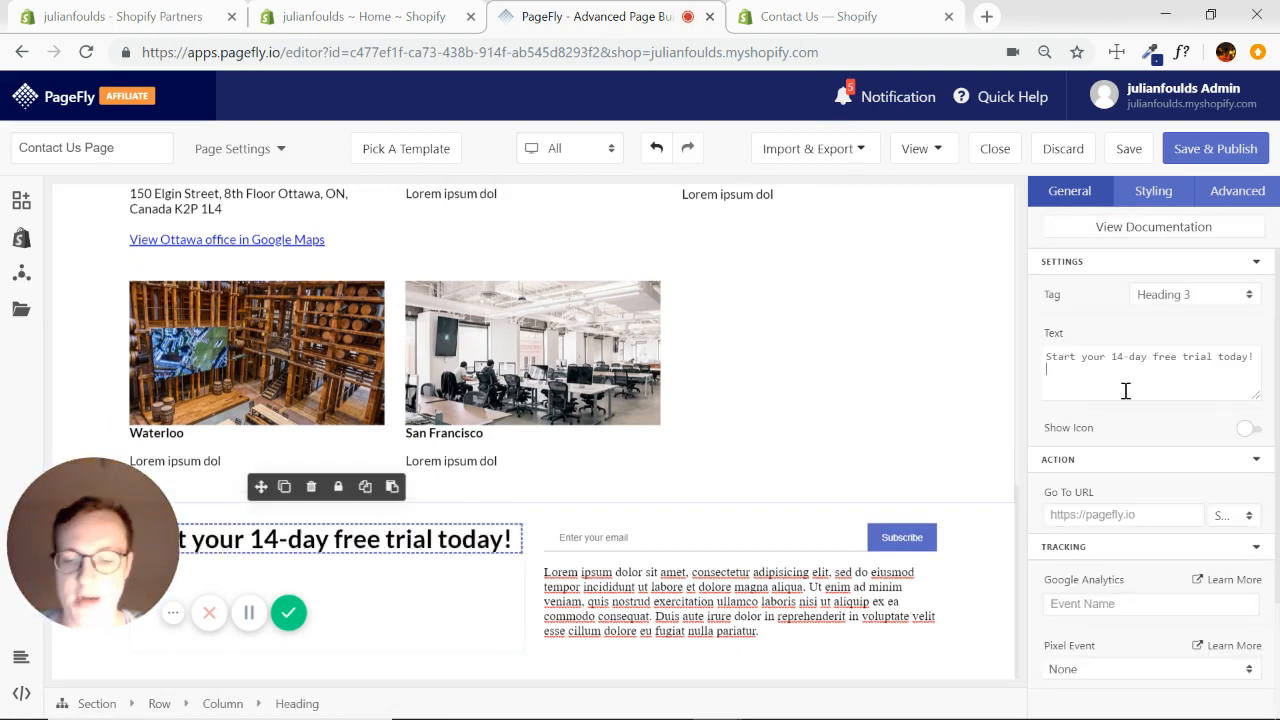
Step: Insert a line break before "today!" in the free trial heading and center-align the heading
left_click(809, 20)
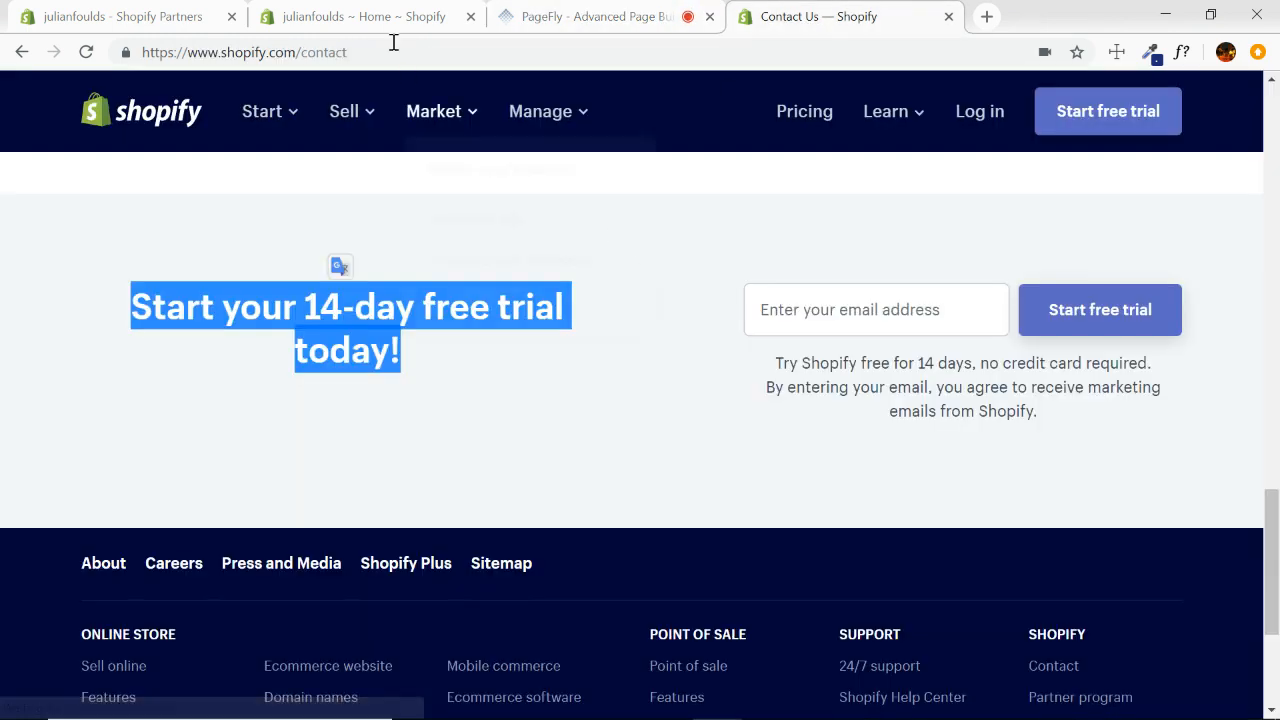
left_click(385, 18)
left_click(589, 22)
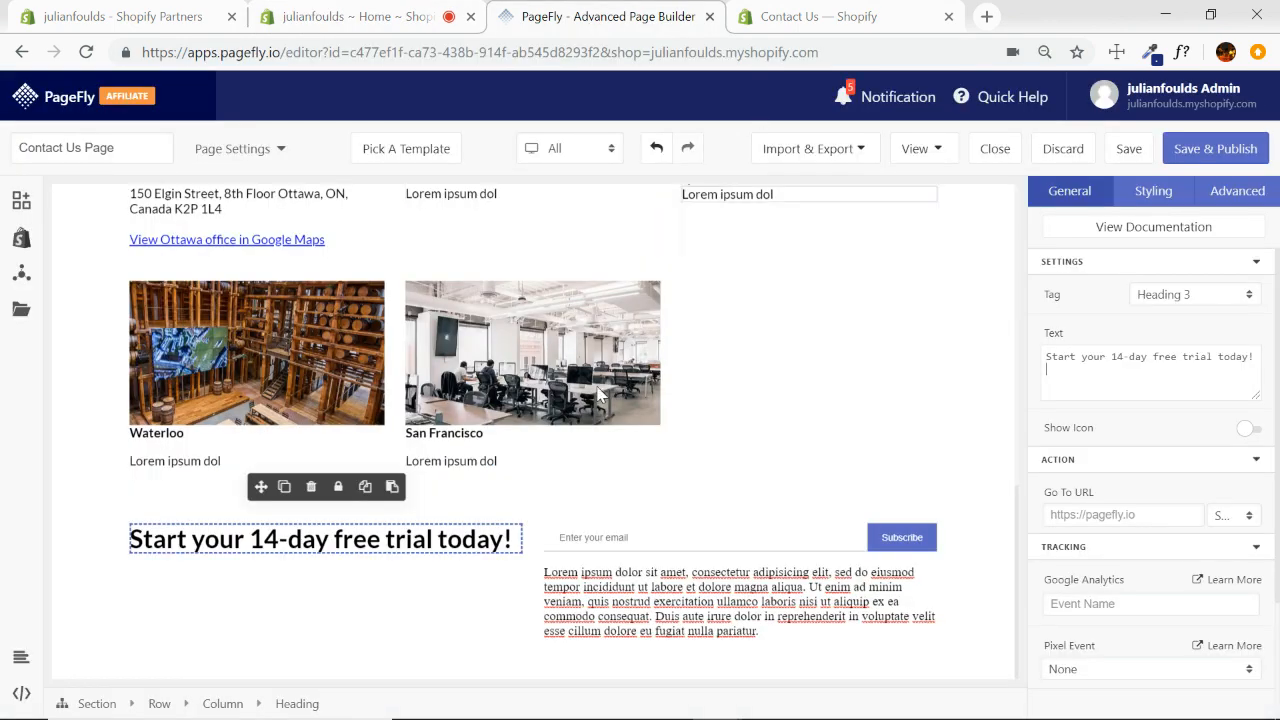
left_click(437, 547)
key("Return")
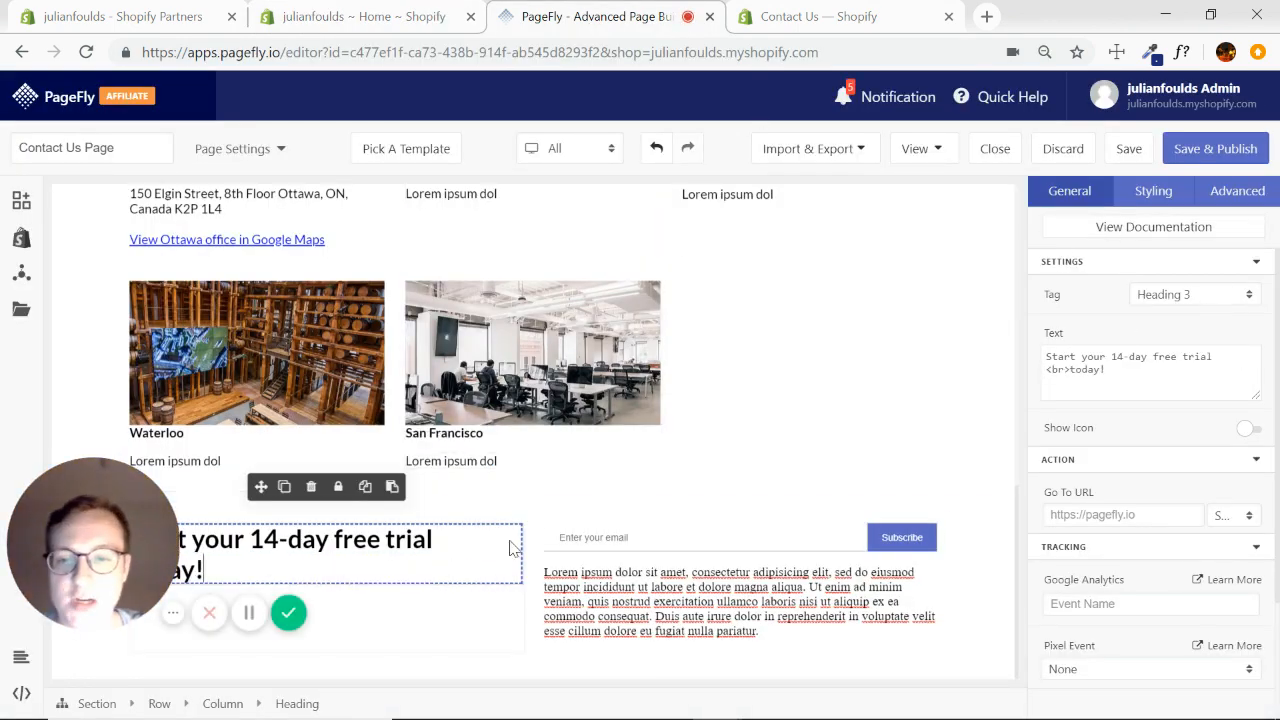
left_click(1155, 191)
left_click(1124, 516)
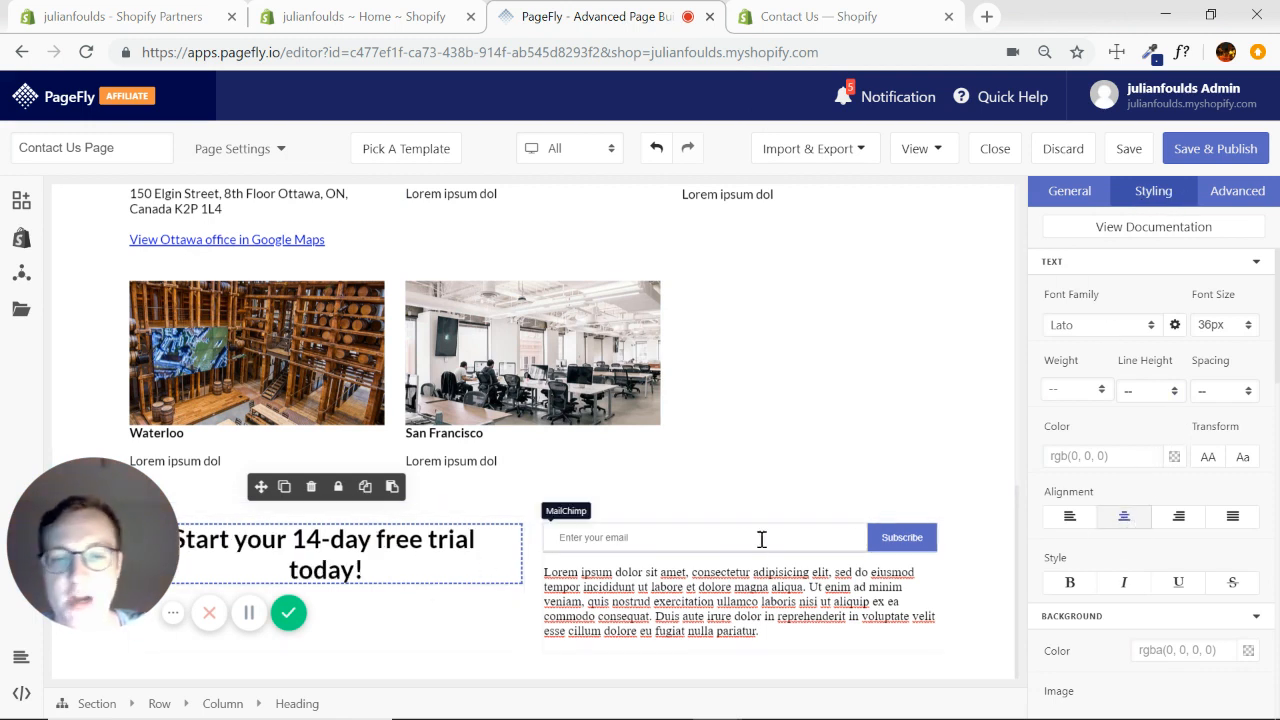
Step: Copy the background color value from the Subscribe button's styling in the email signup form
left_click(930, 545)
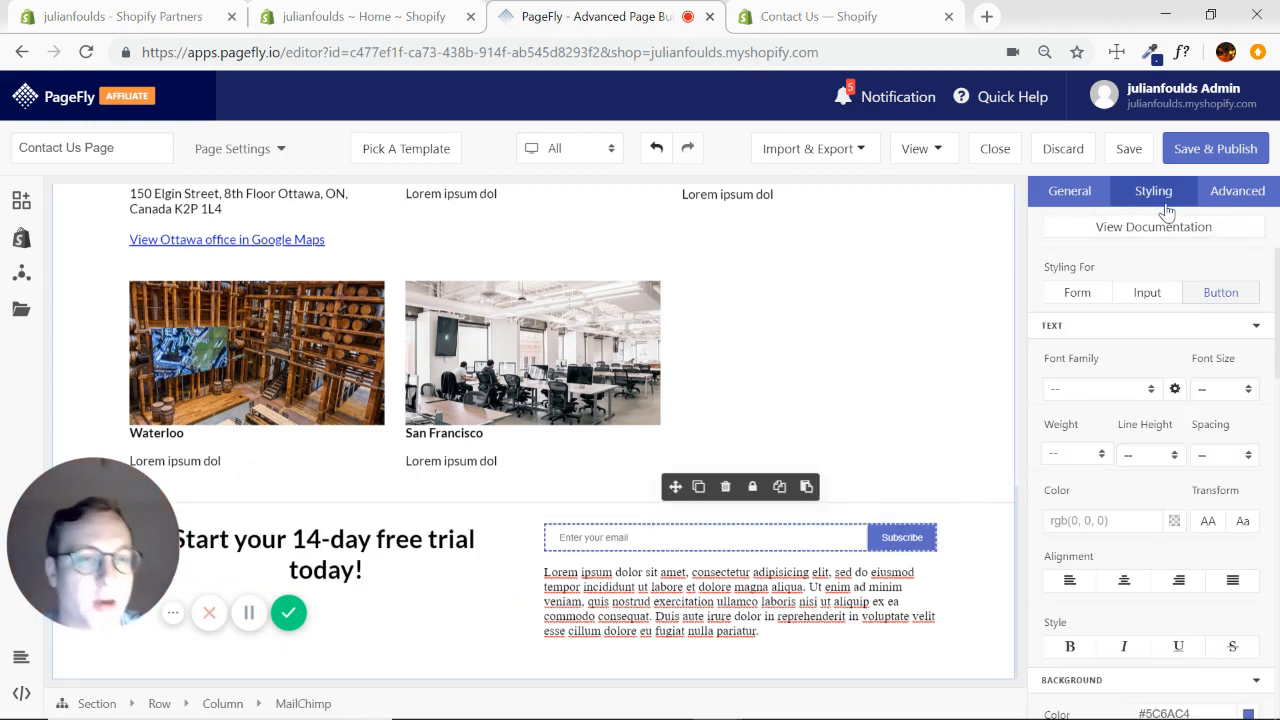
left_click(1255, 328)
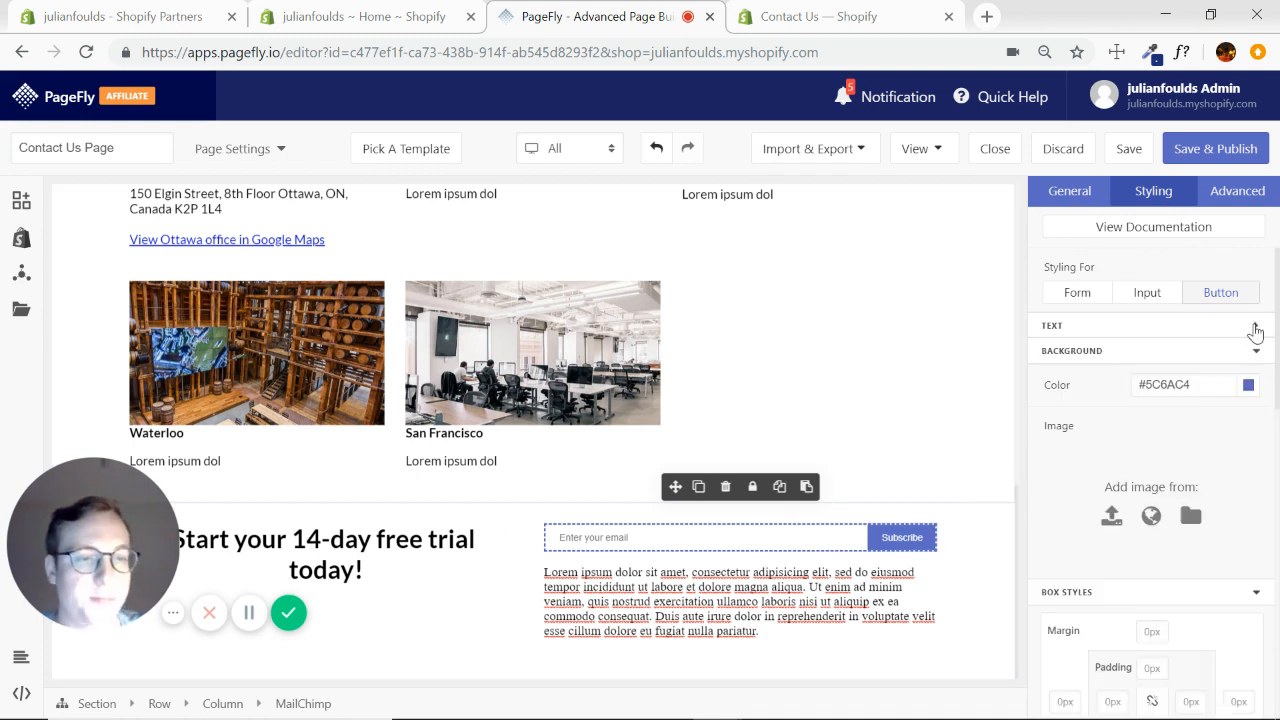
left_click(1206, 383)
left_click(1206, 383)
triple_click(1206, 383)
key("ctrl+c")
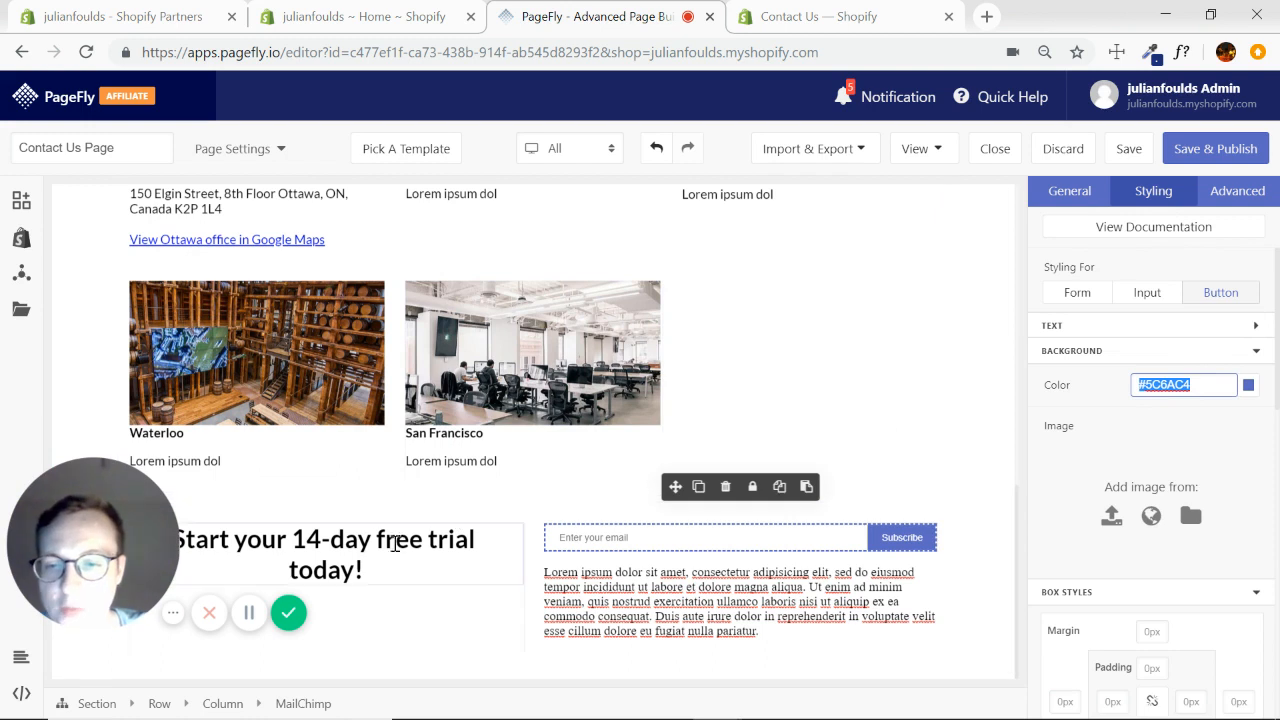
Step: Color the words "free trial" in the heading with the copied hex value 5C6AC4
left_click(380, 539)
left_click_drag(380, 539, 480, 541)
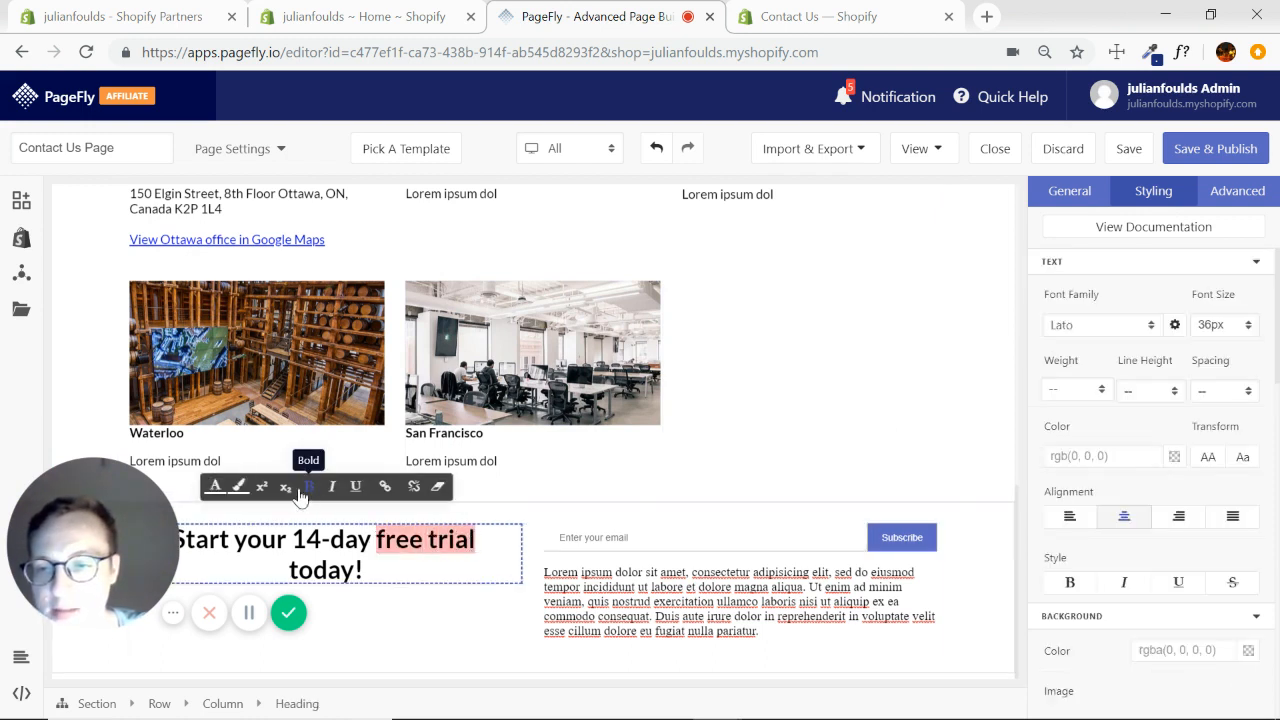
left_click(217, 491)
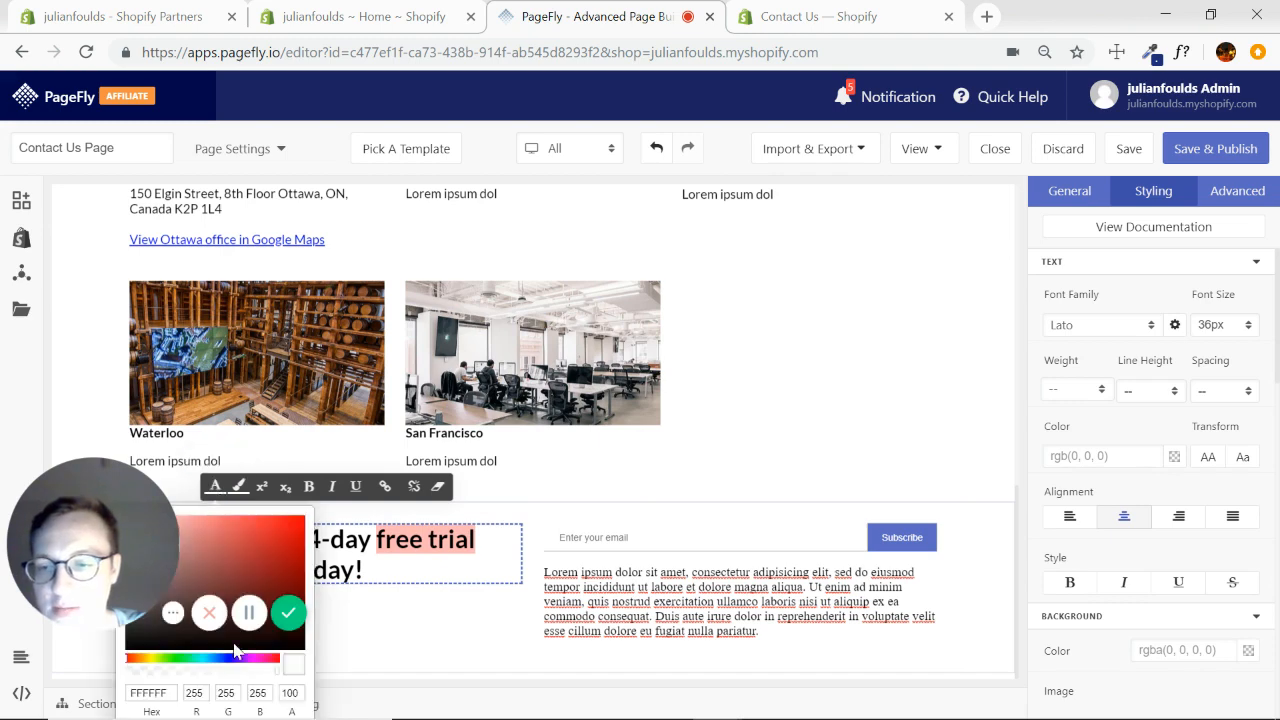
double_click(171, 692)
key("ctrl+v")
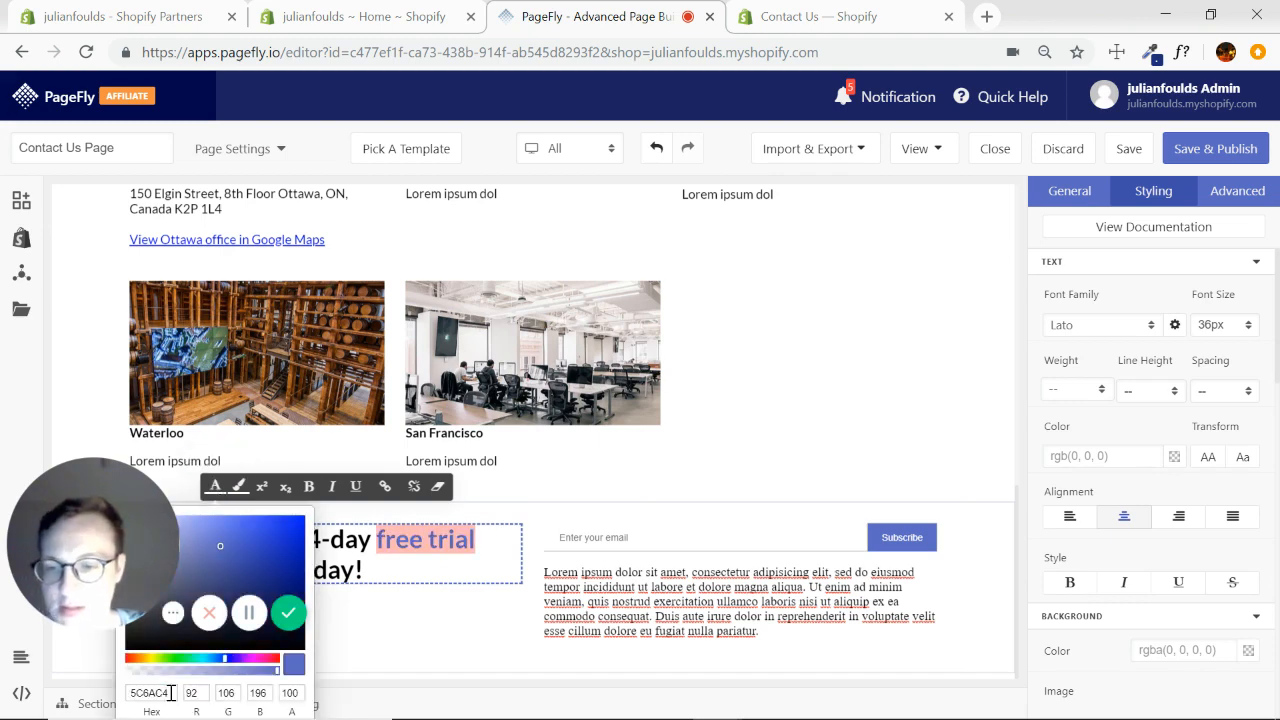
left_click(532, 566)
left_click(397, 551)
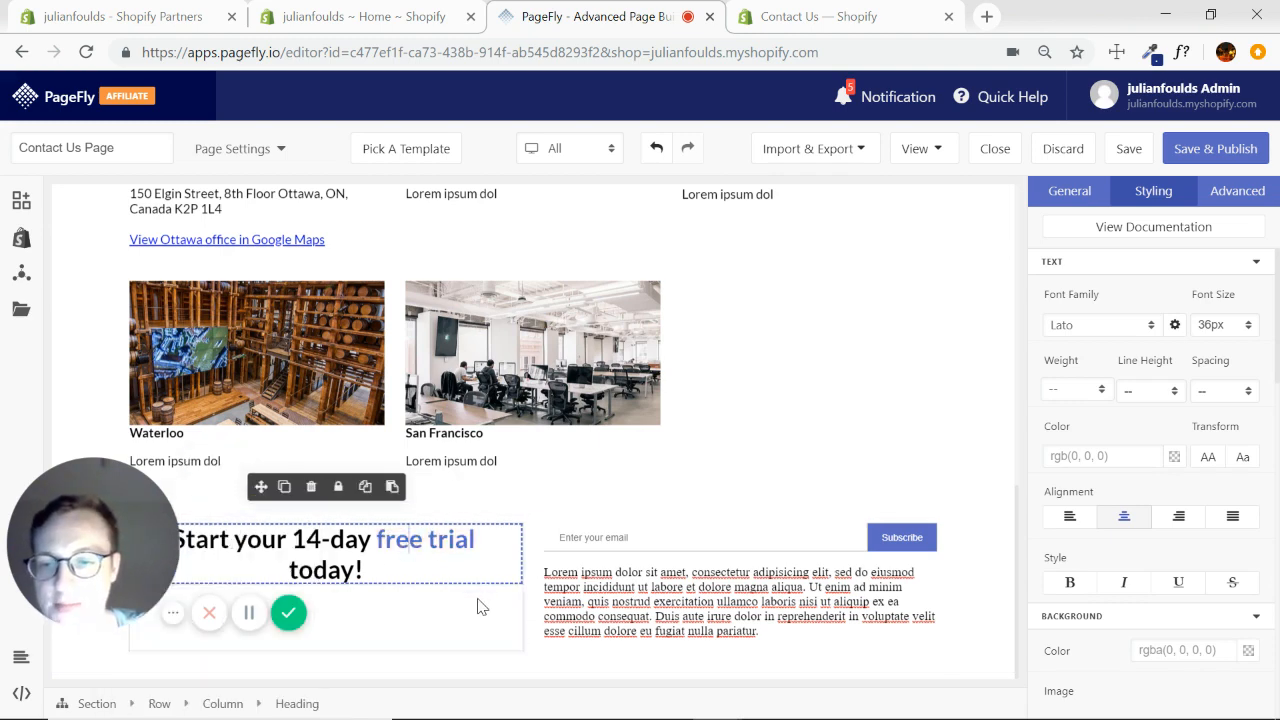
Step: Set the border radius of the email signup form's Subscribe button to 5px on all corners
left_click(536, 618)
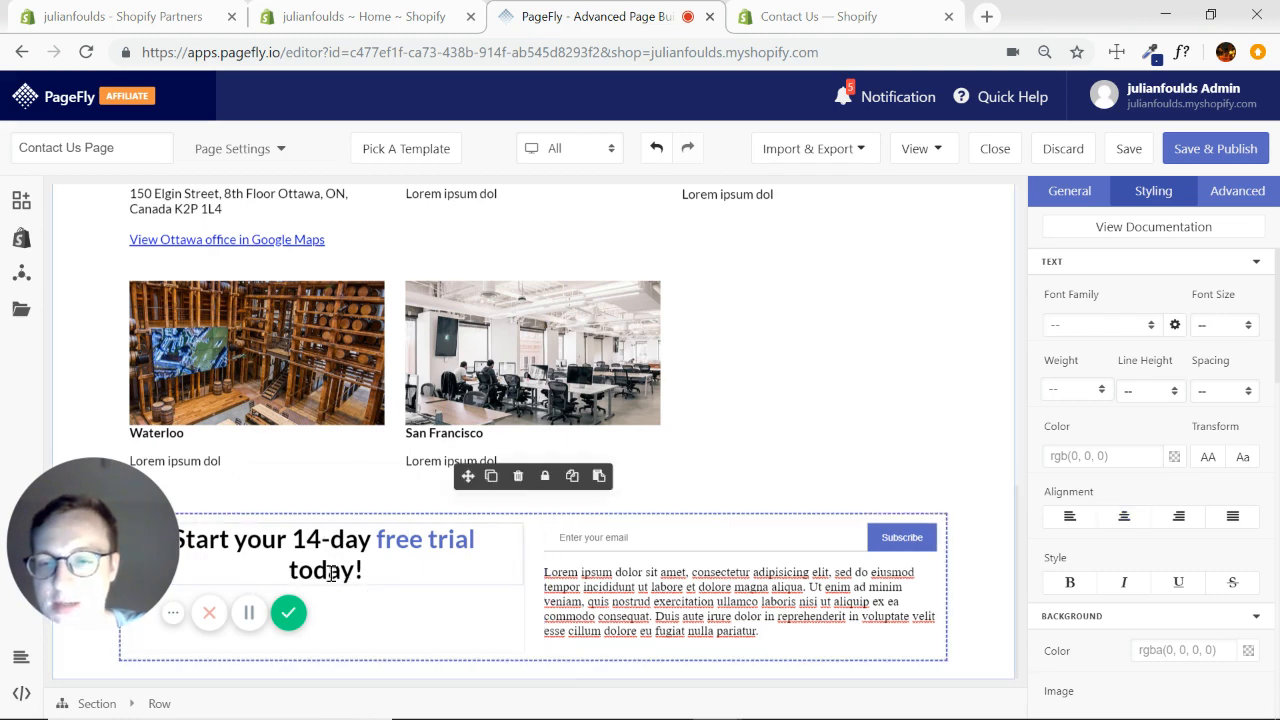
left_click(690, 540)
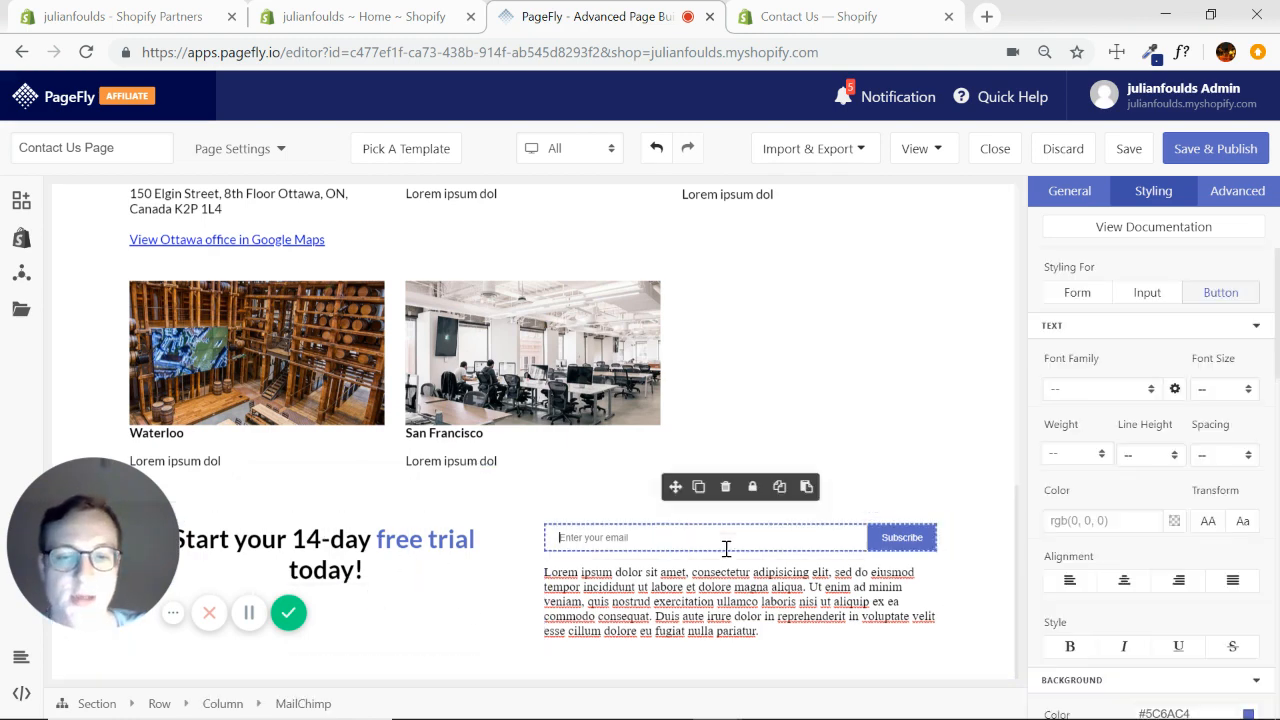
left_click(1257, 327)
left_click(1257, 352)
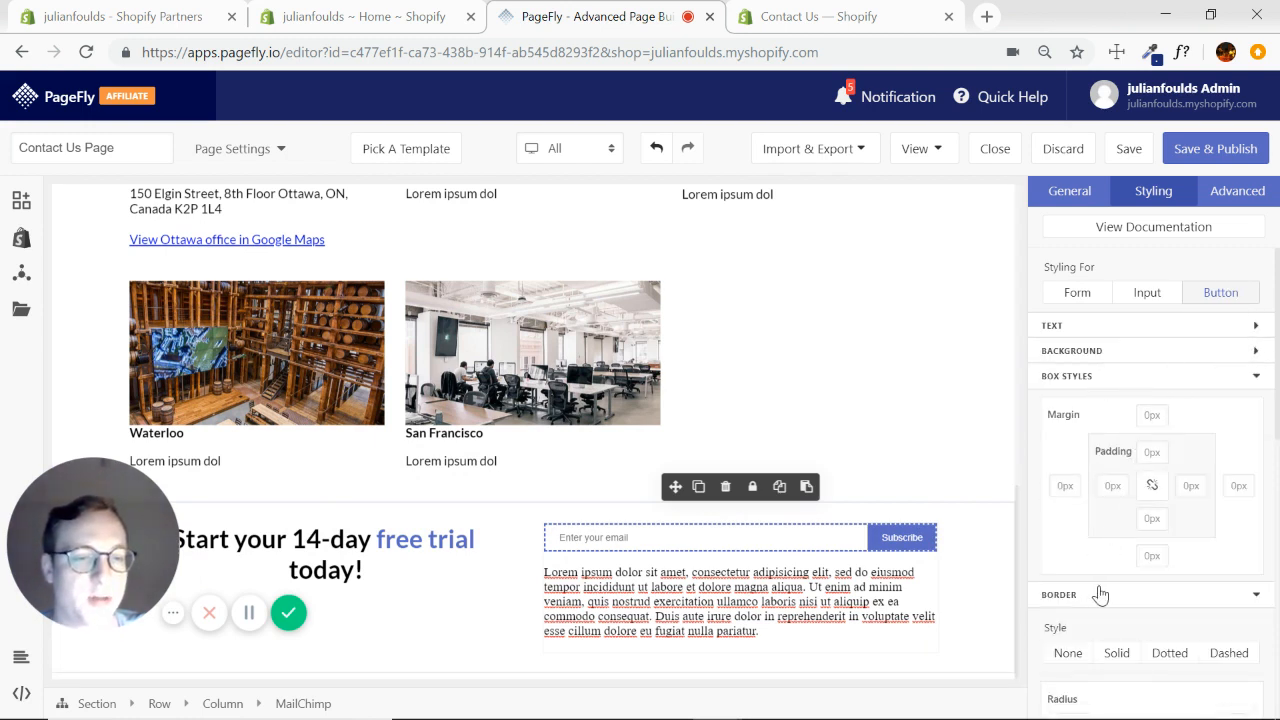
scroll(1150, 555, "down", 2)
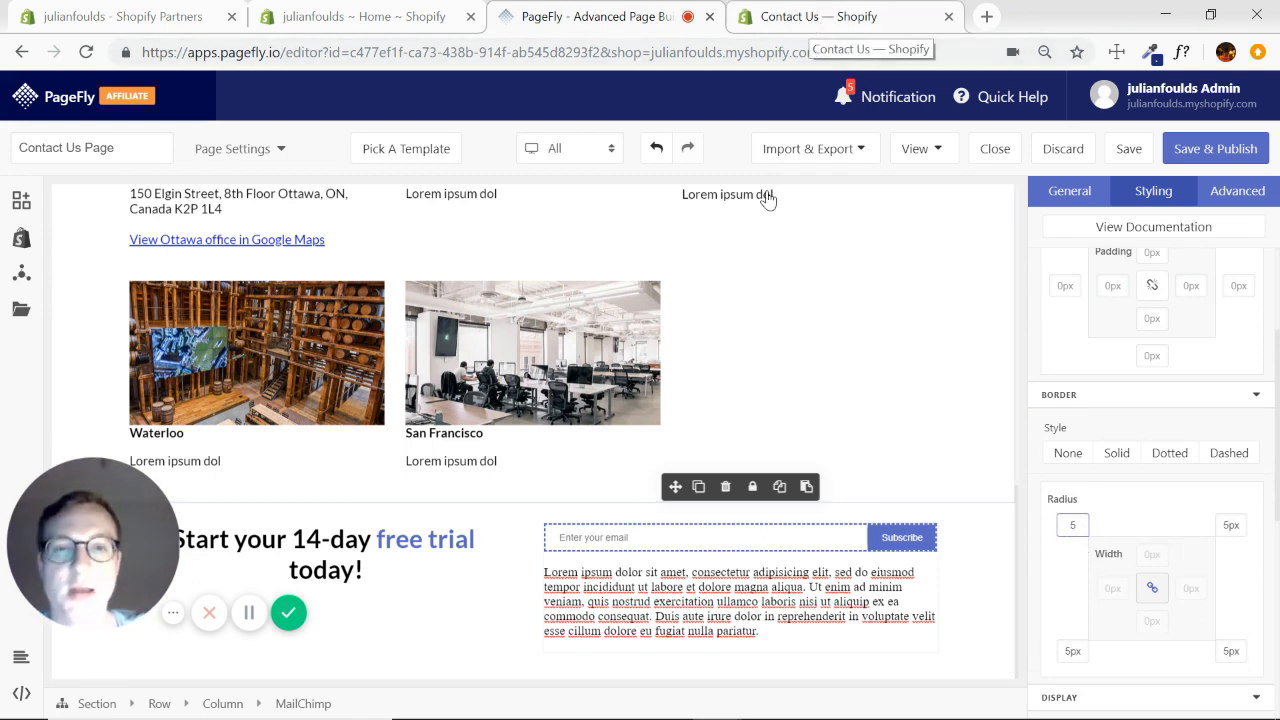
Step: Check the email field wording on Shopify's contact page and set the signup form's email placeholder to "Enter your email address"
left_click(843, 18)
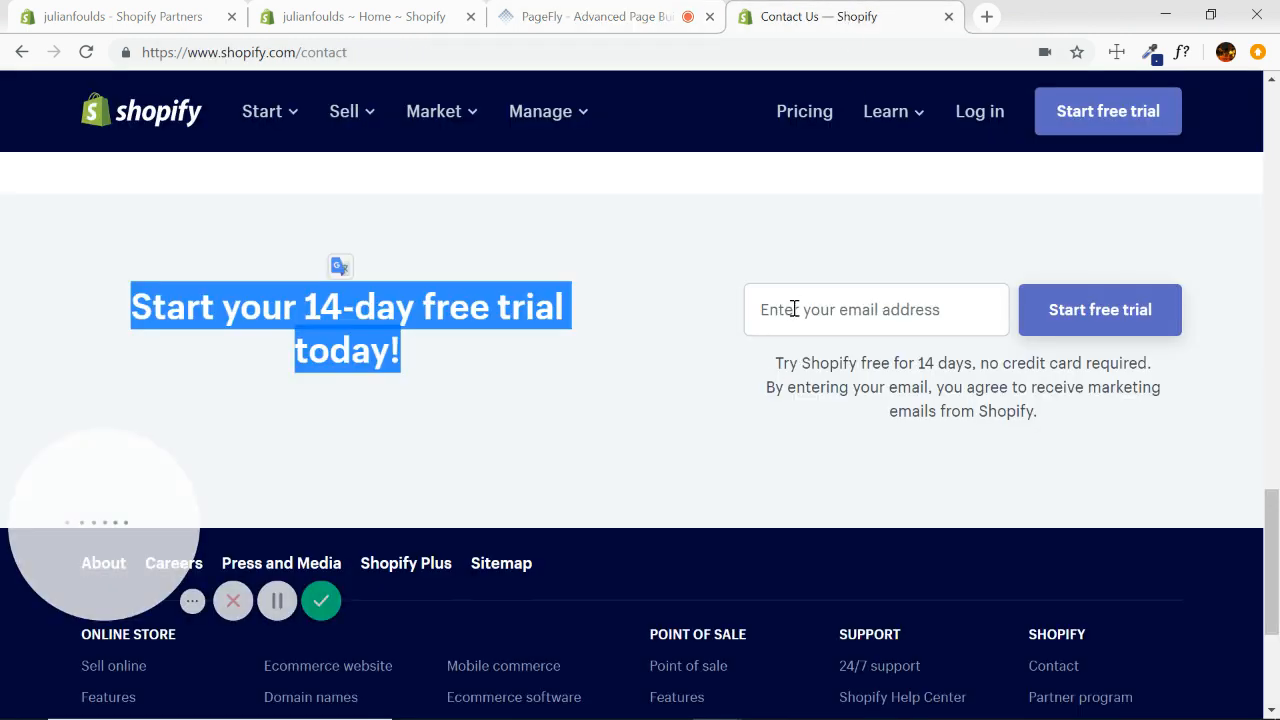
left_click(630, 17)
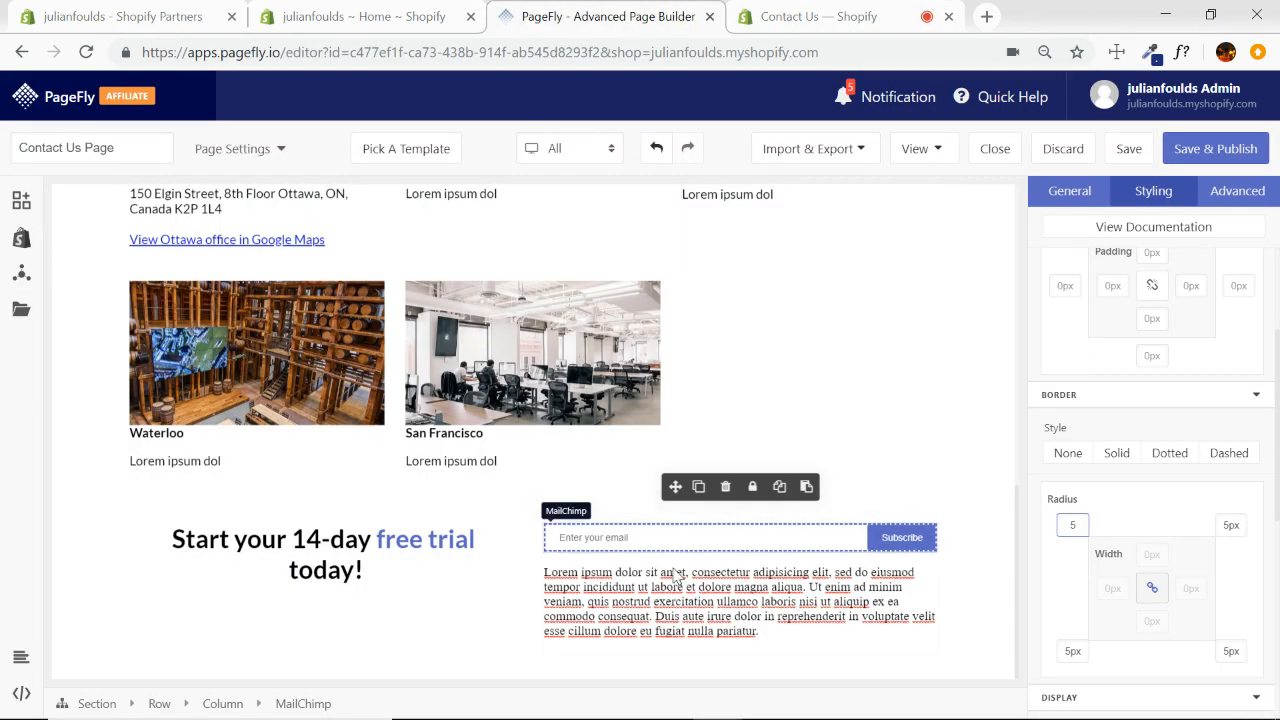
scroll(1137, 395, "up", 2)
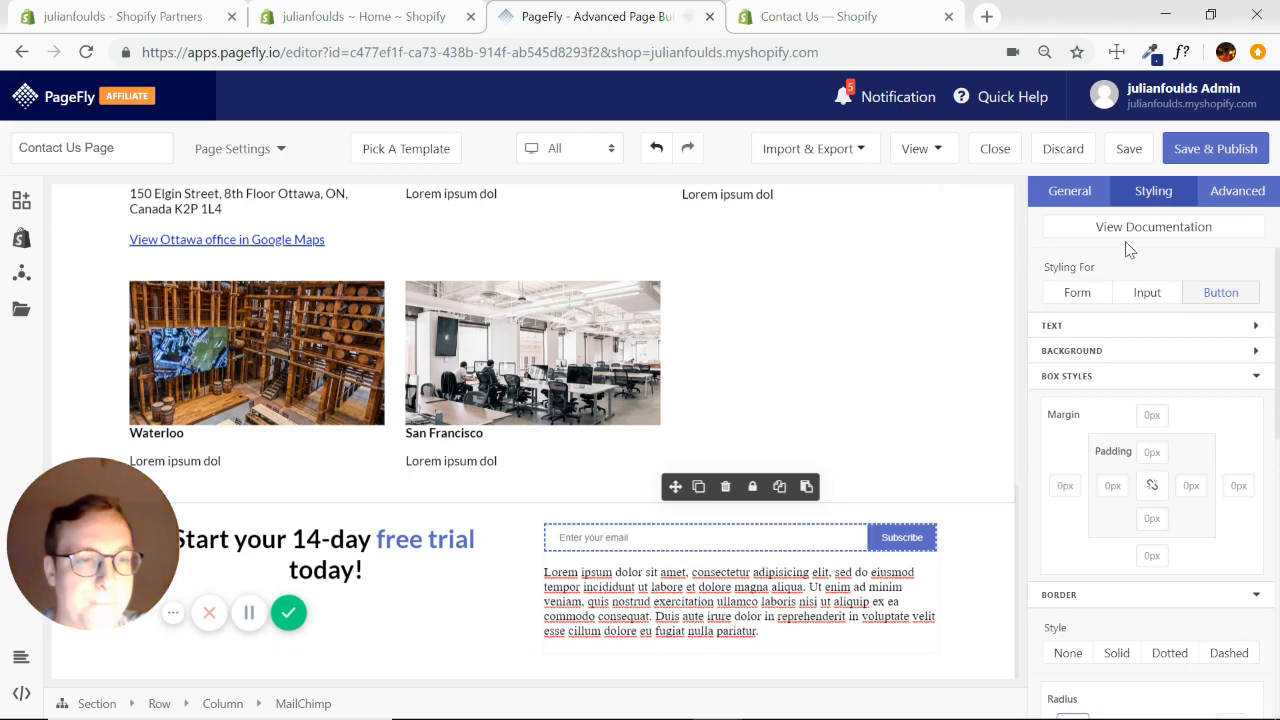
left_click(1066, 190)
left_click(1153, 384)
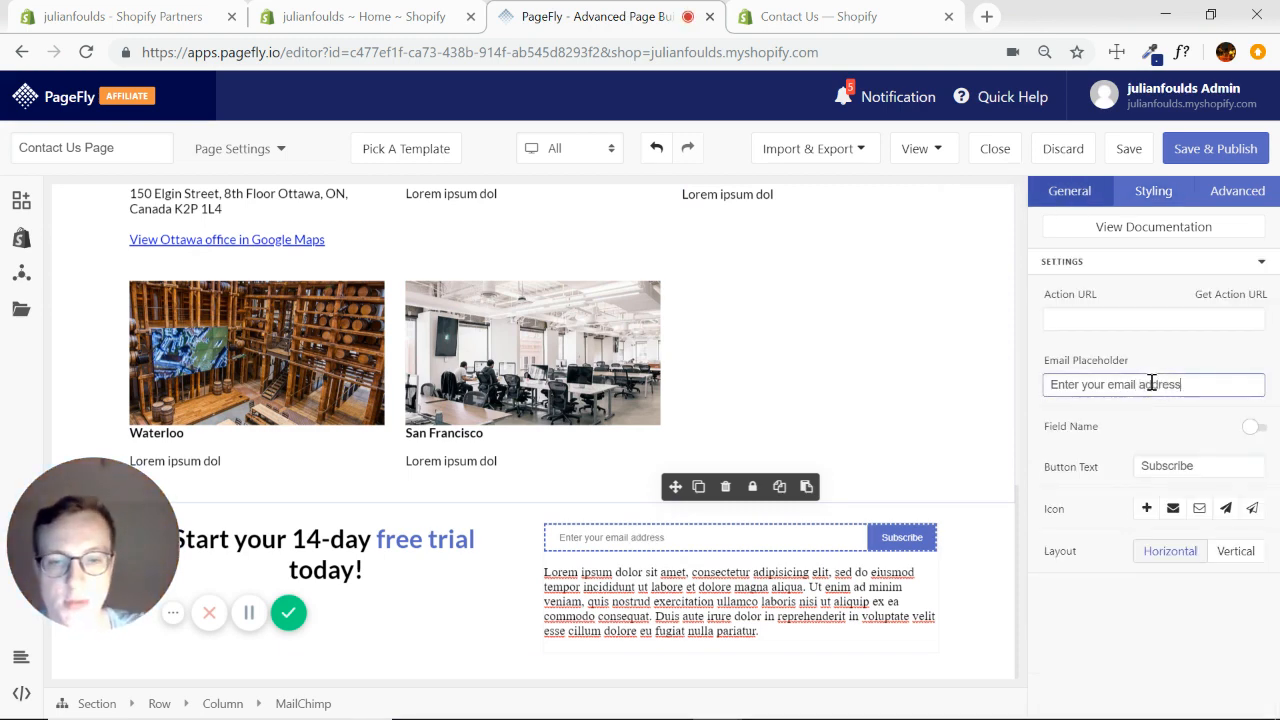
left_click(968, 597)
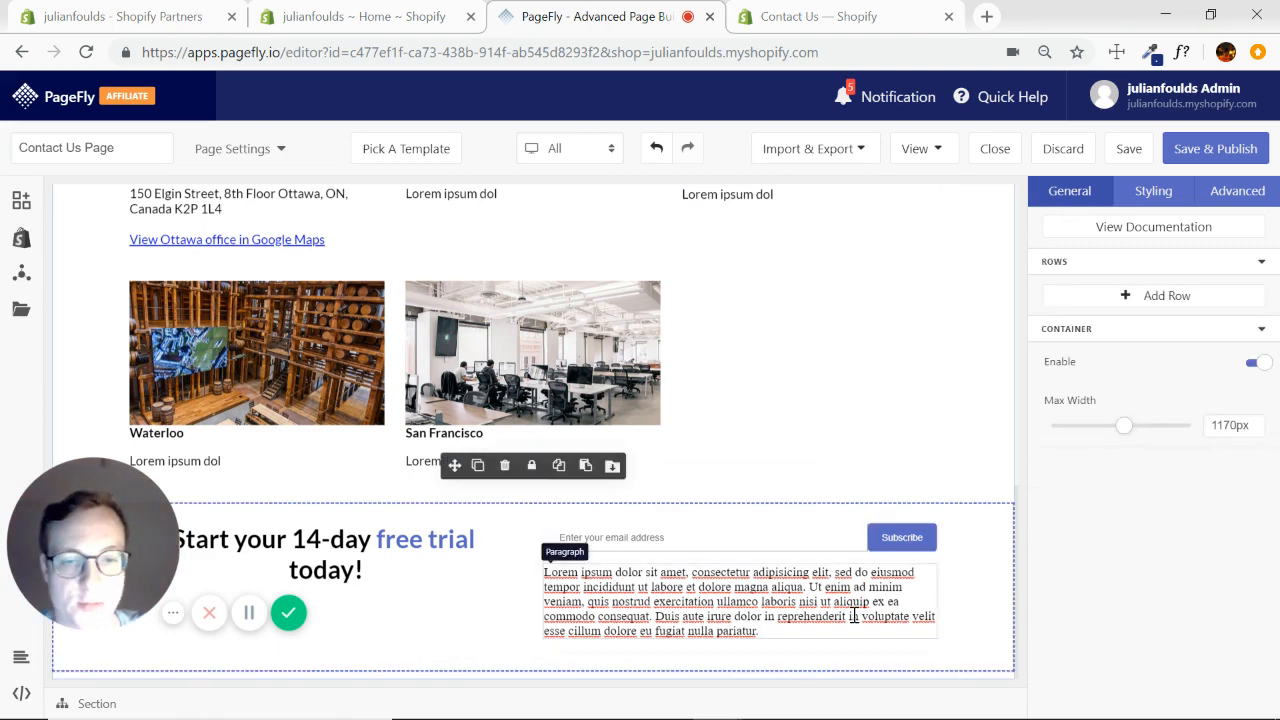
Step: Set the border radius of the signup form's email input to 5px on all corners
left_click(798, 540)
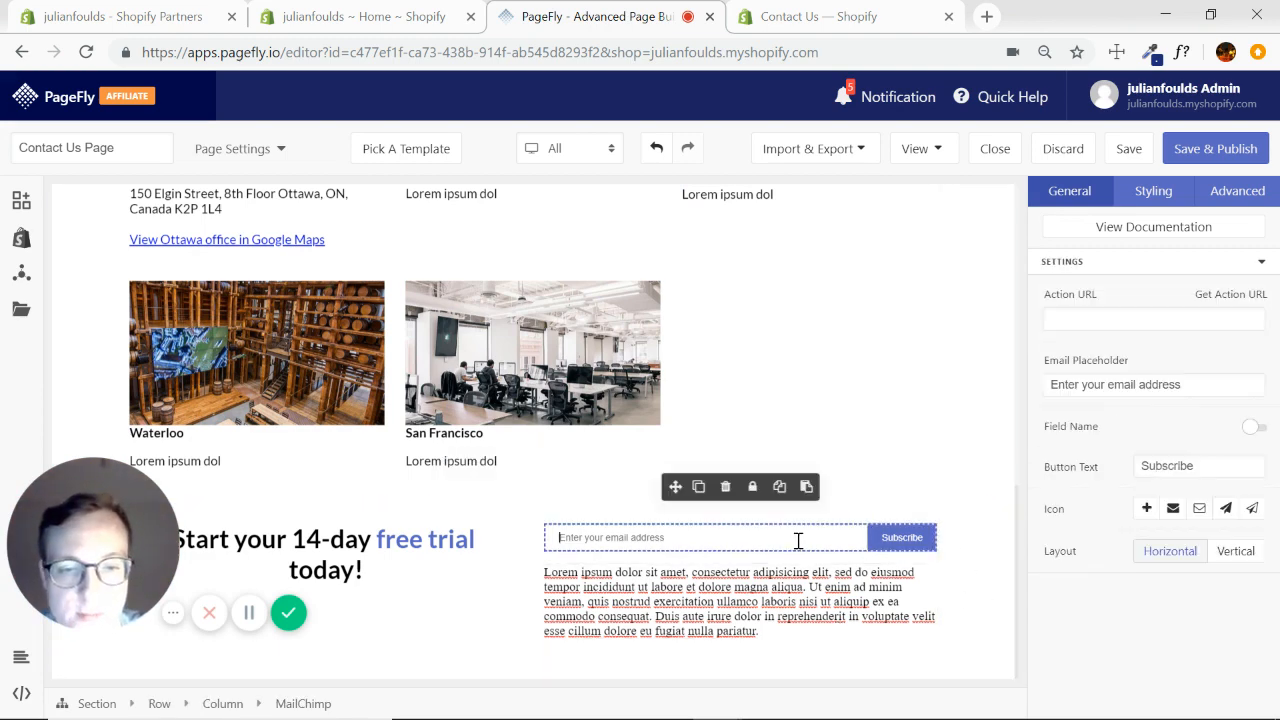
left_click(1148, 193)
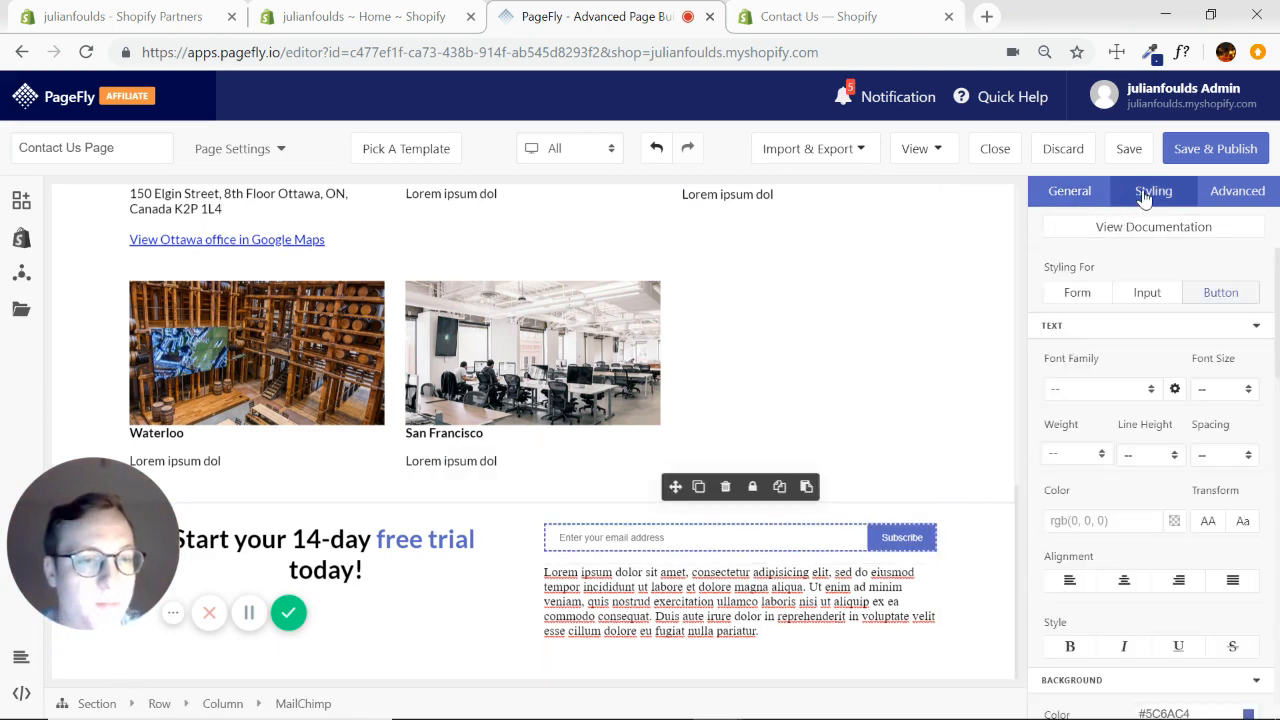
left_click(1143, 294)
left_click(1255, 326)
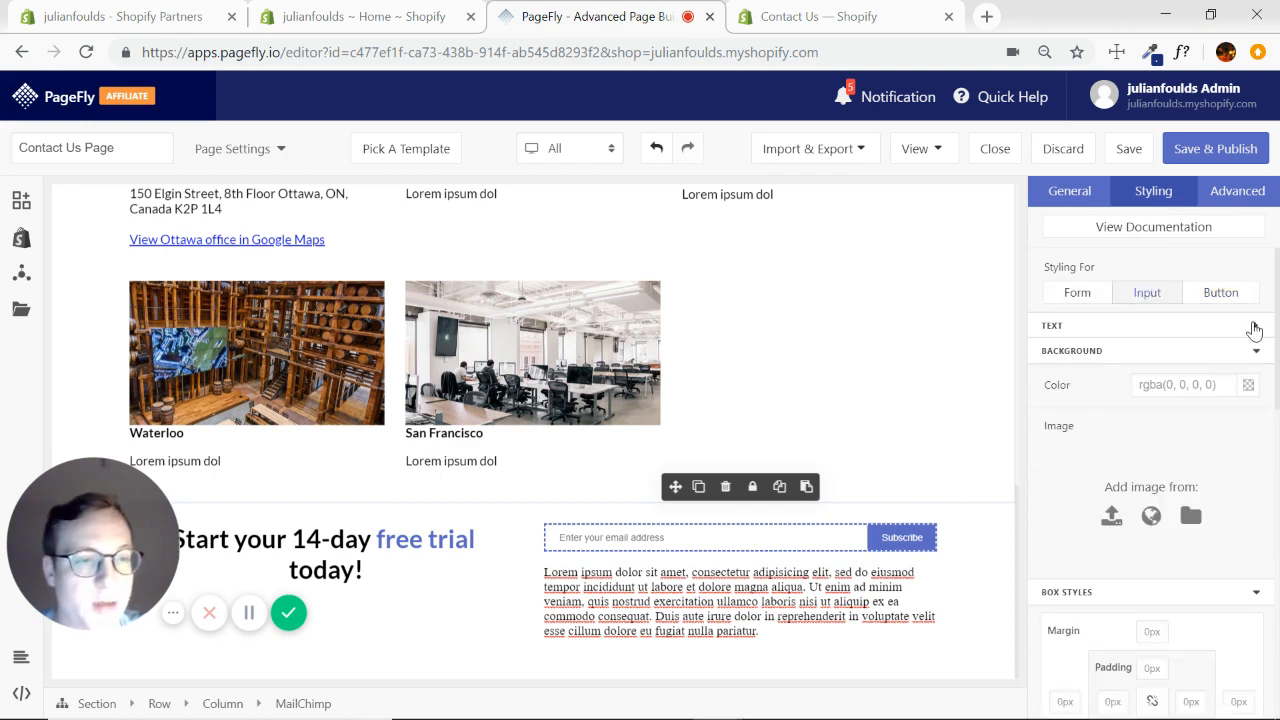
left_click(1255, 352)
left_click(1255, 377)
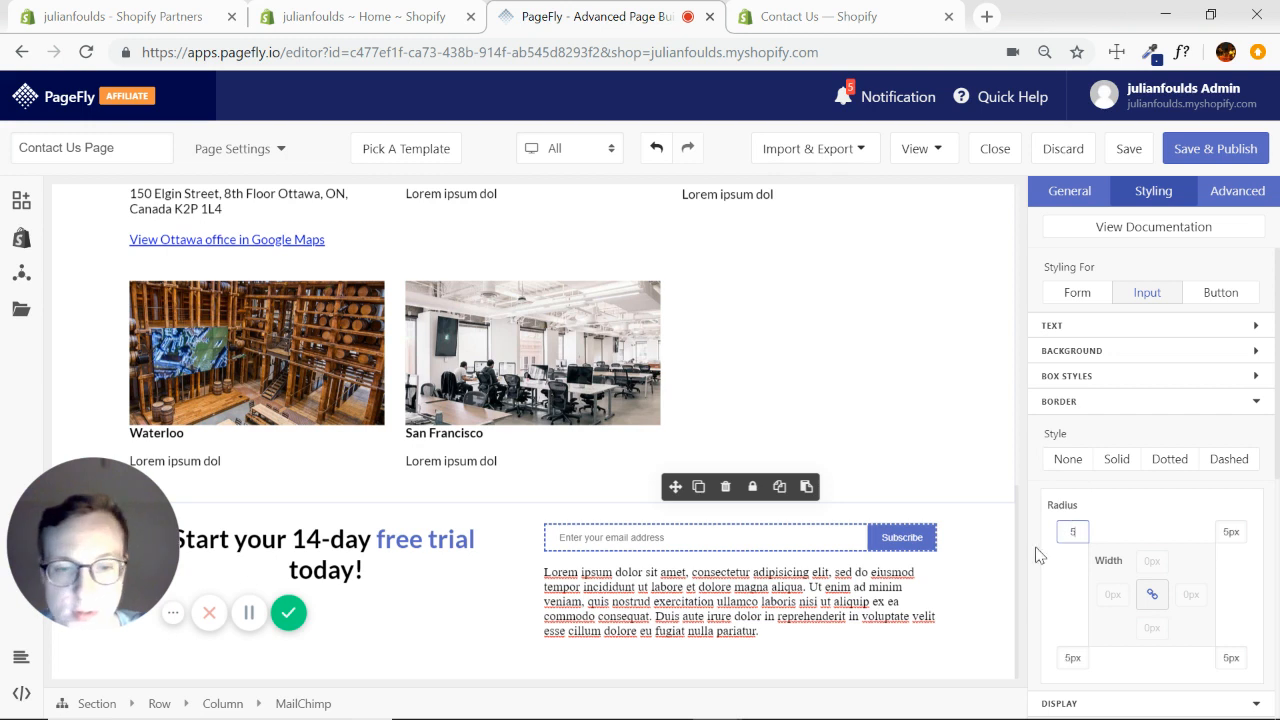
left_click(985, 558)
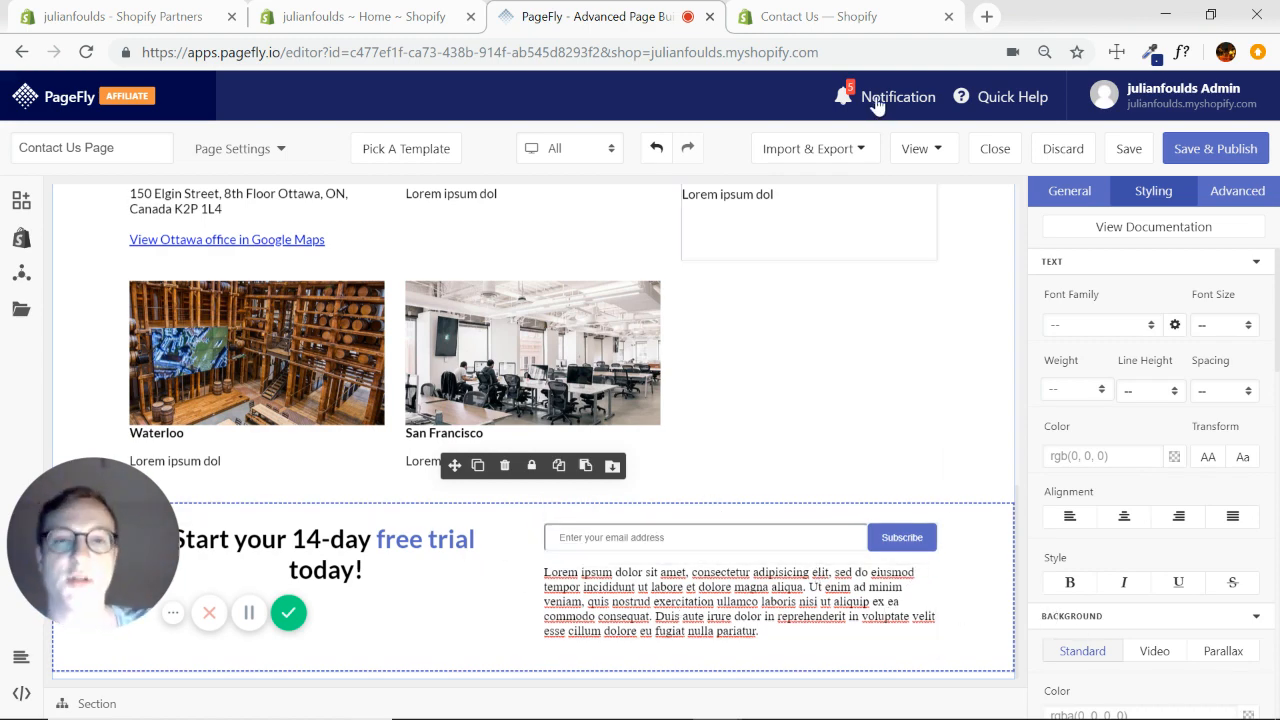
Step: Copy the free trial fine print below the email field on Shopify's contact page and replace the placeholder paragraph under the PageFly form with it
left_click(850, 16)
left_click_drag(1057, 423, 757, 370)
key("ctrl+c")
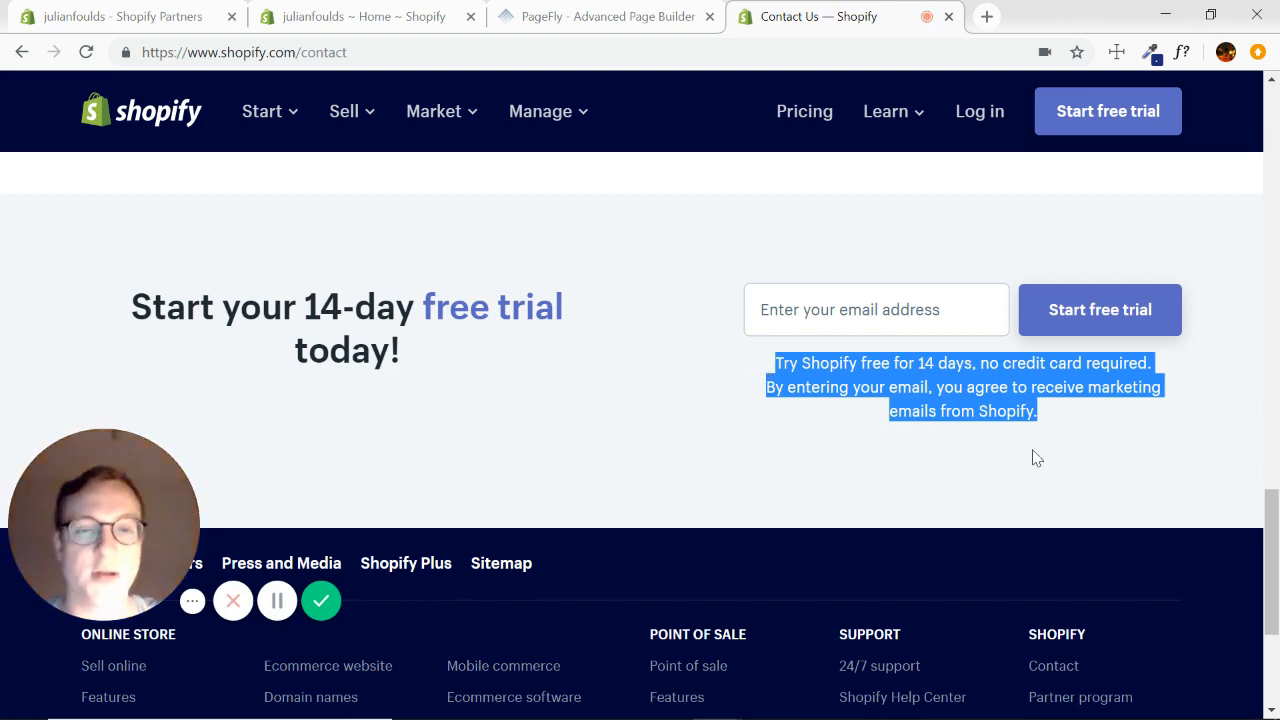
left_click(610, 16)
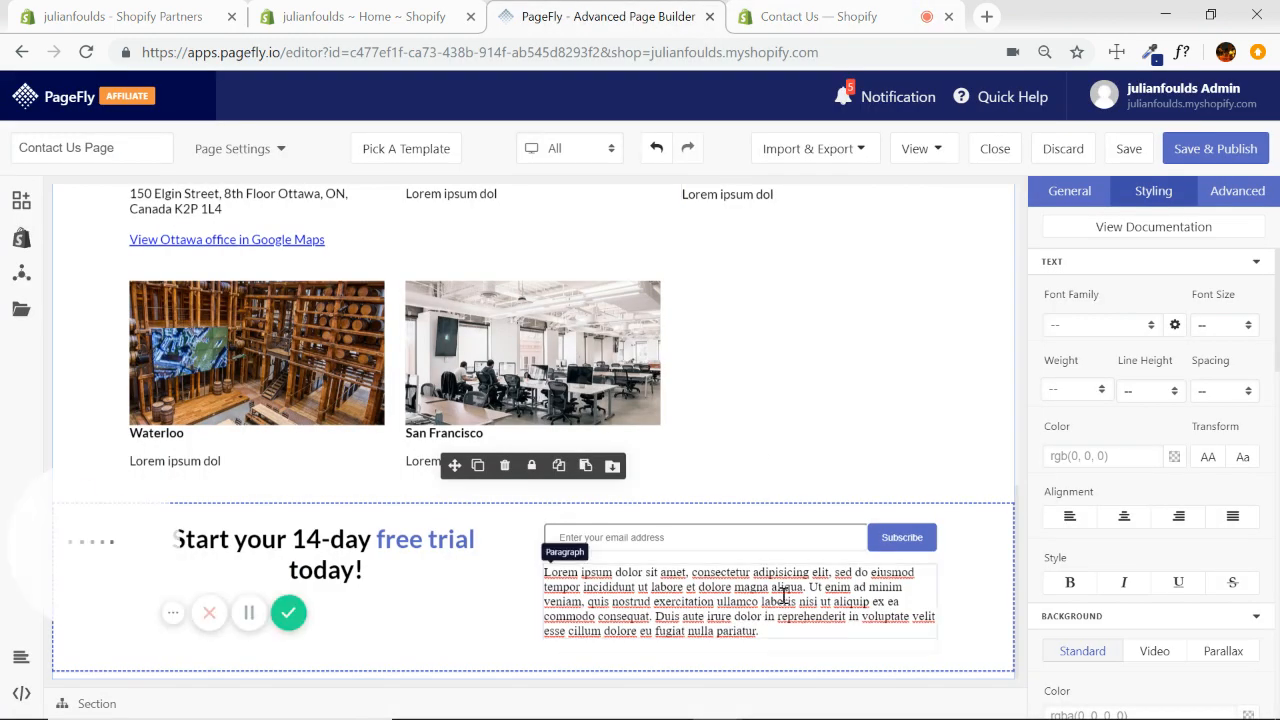
left_click(1069, 190)
double_click(1129, 404)
key("ctrl+a")
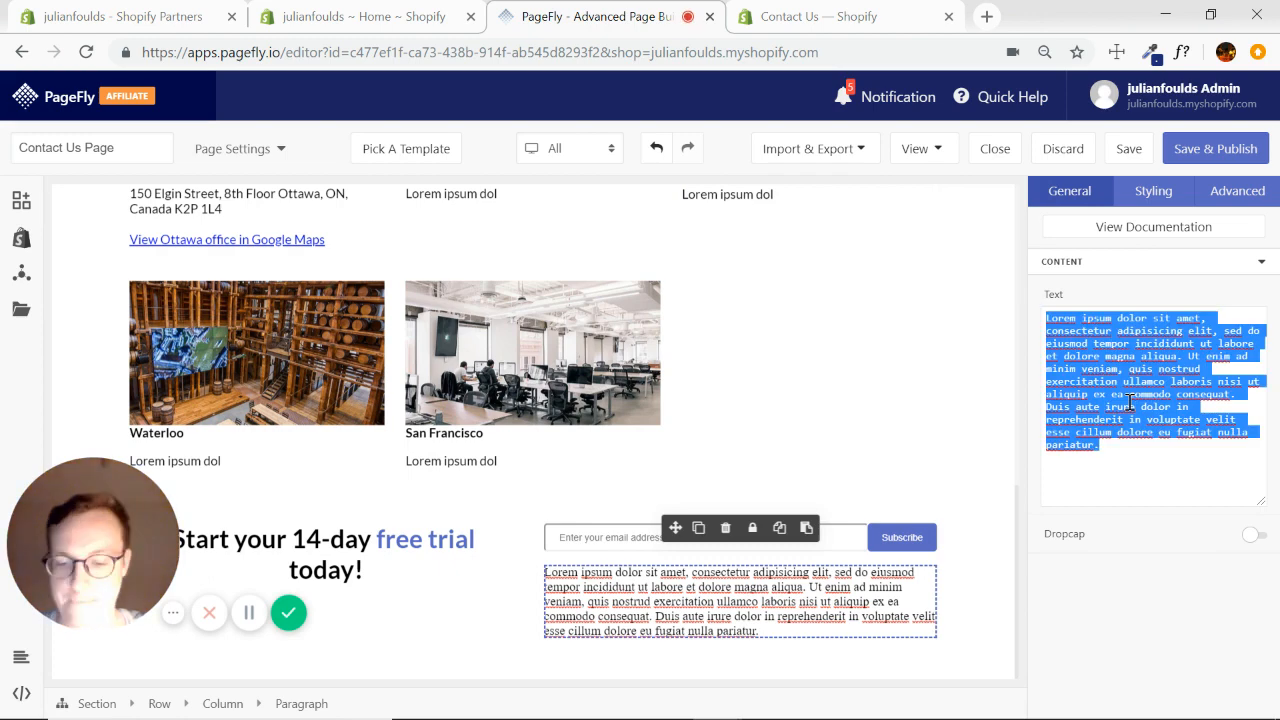
key("ctrl+v")
Step: Center-align the fine print paragraph under the signup form and set its font family to Lato
left_click(1149, 198)
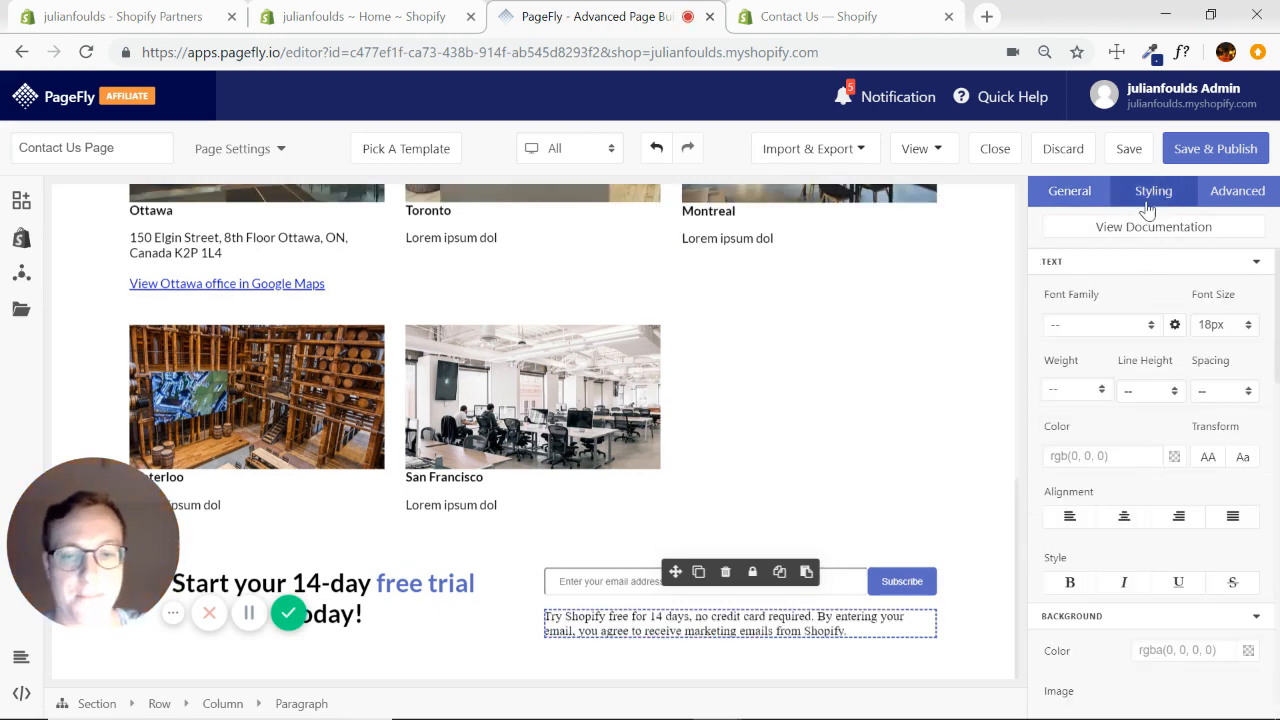
left_click(1124, 516)
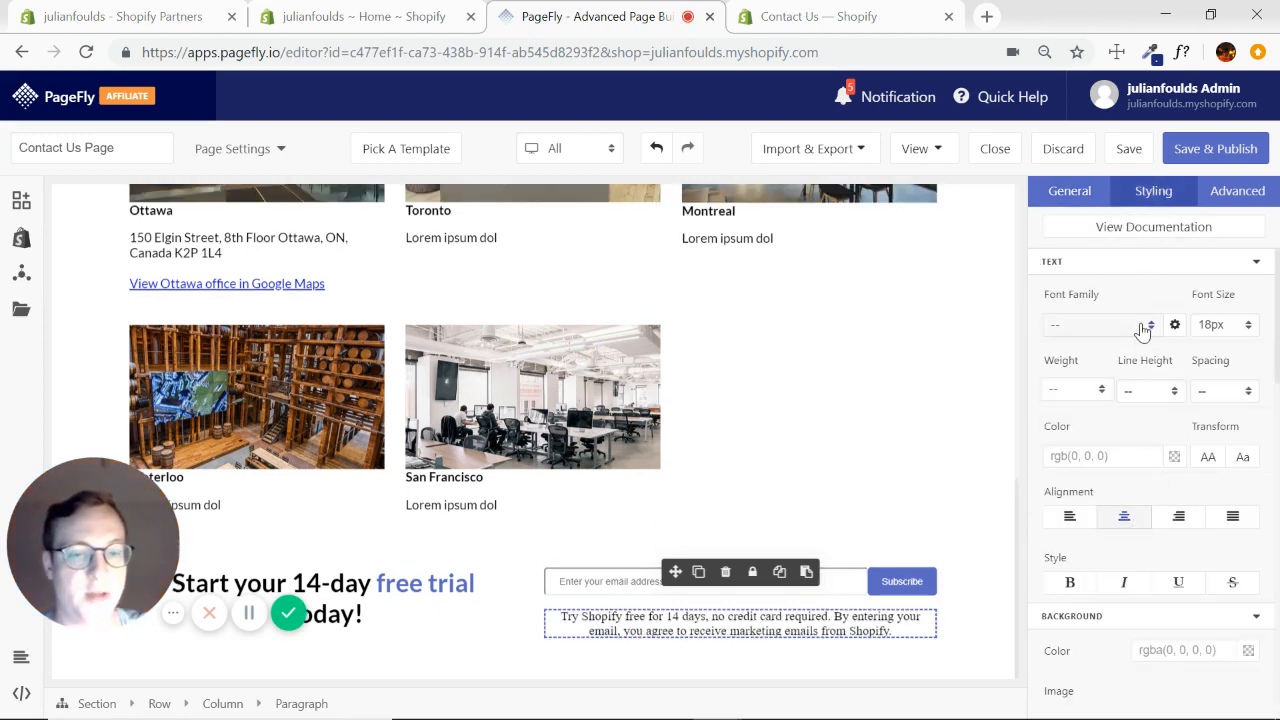
left_click(1140, 325)
left_click(1061, 379)
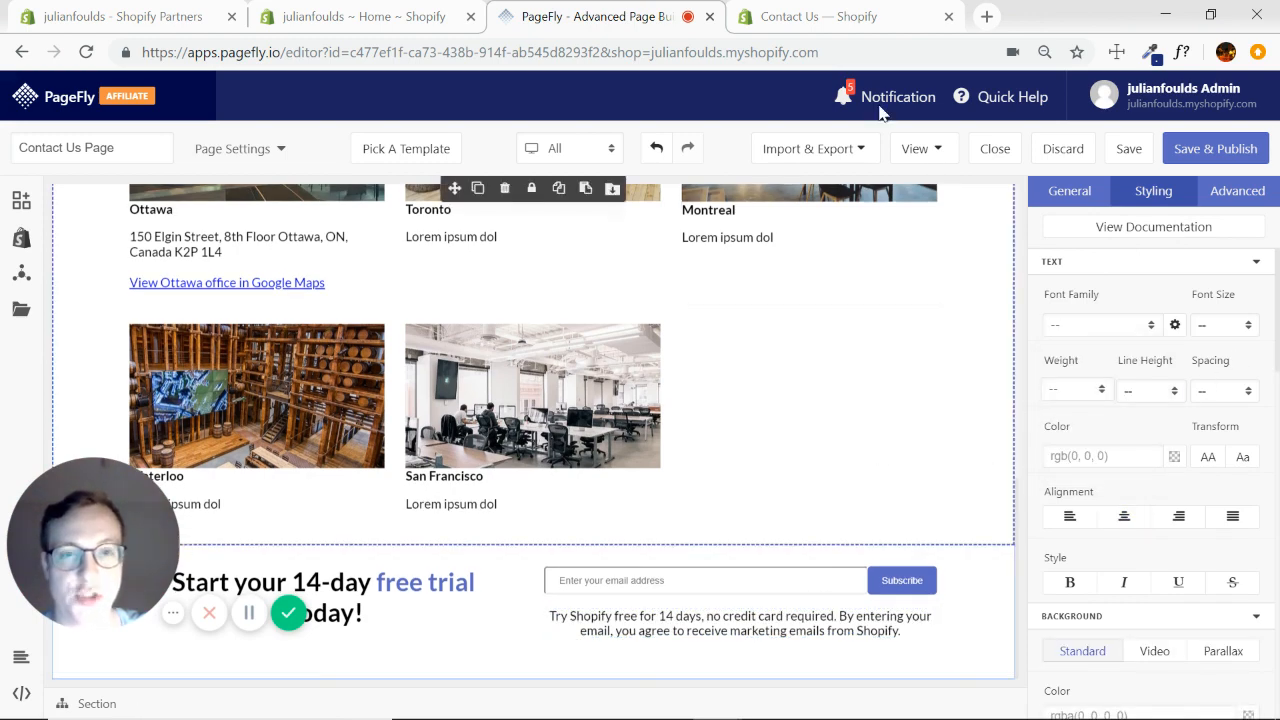
Step: Match the fine print's line breaks to Shopify's page by inserting breaks before "By entering your email" and before "emails from Shopify."
left_click(868, 16)
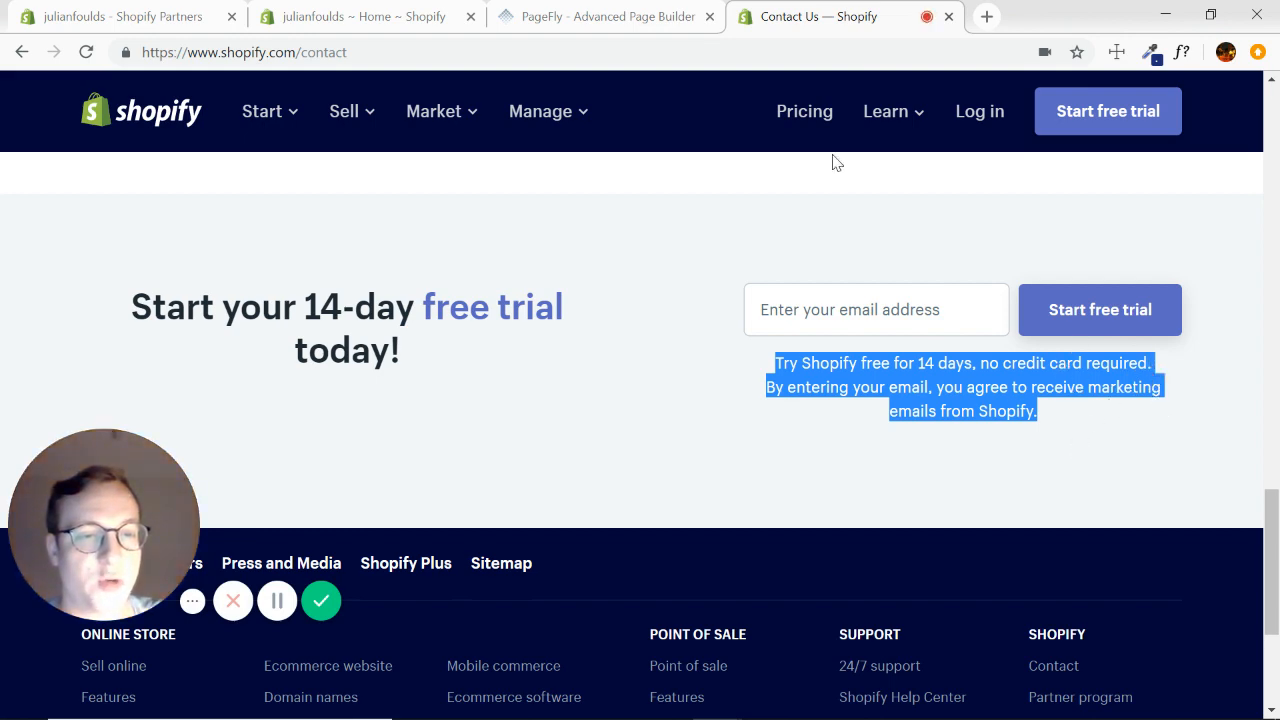
left_click(680, 20)
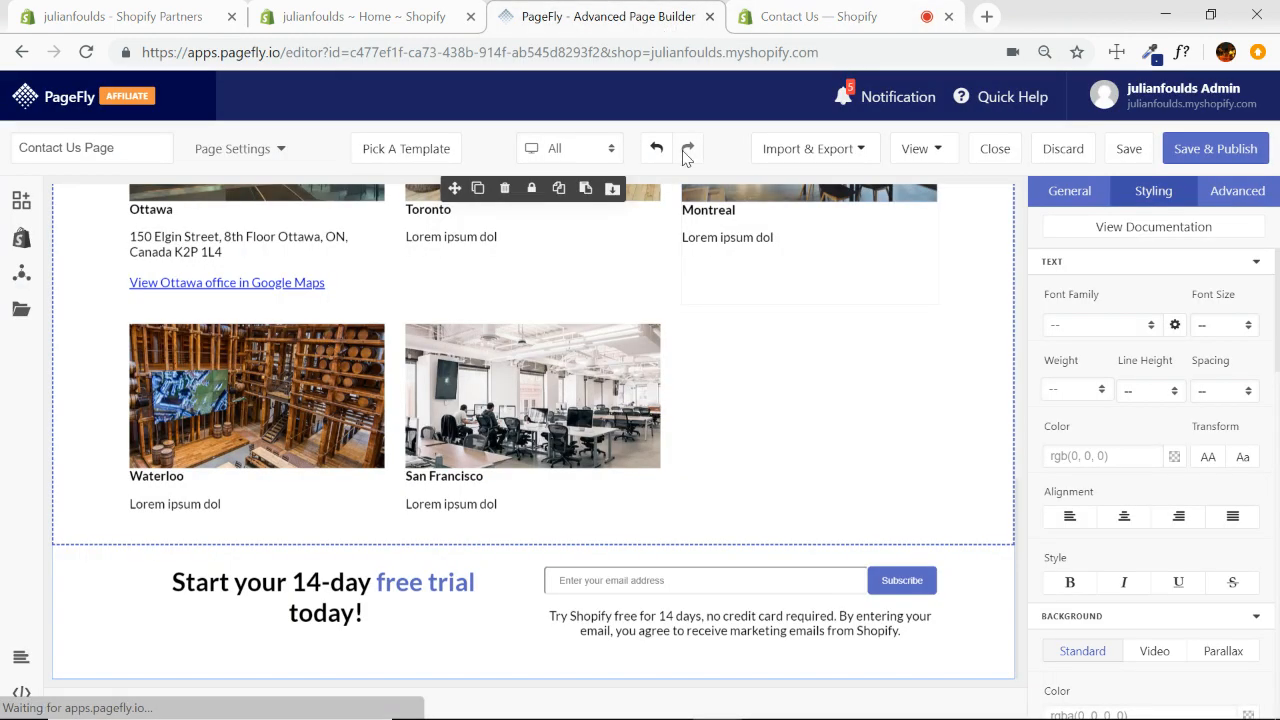
left_click(844, 616)
key("Return")
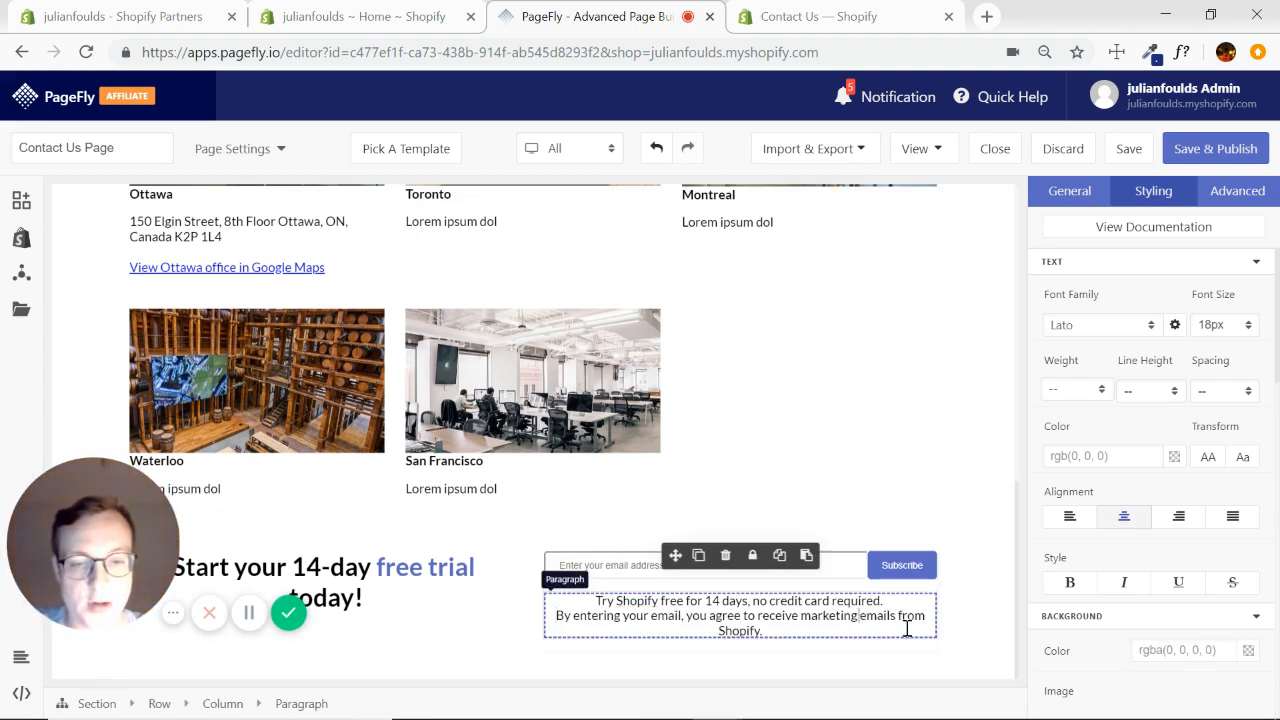
key("Return")
left_click(978, 620)
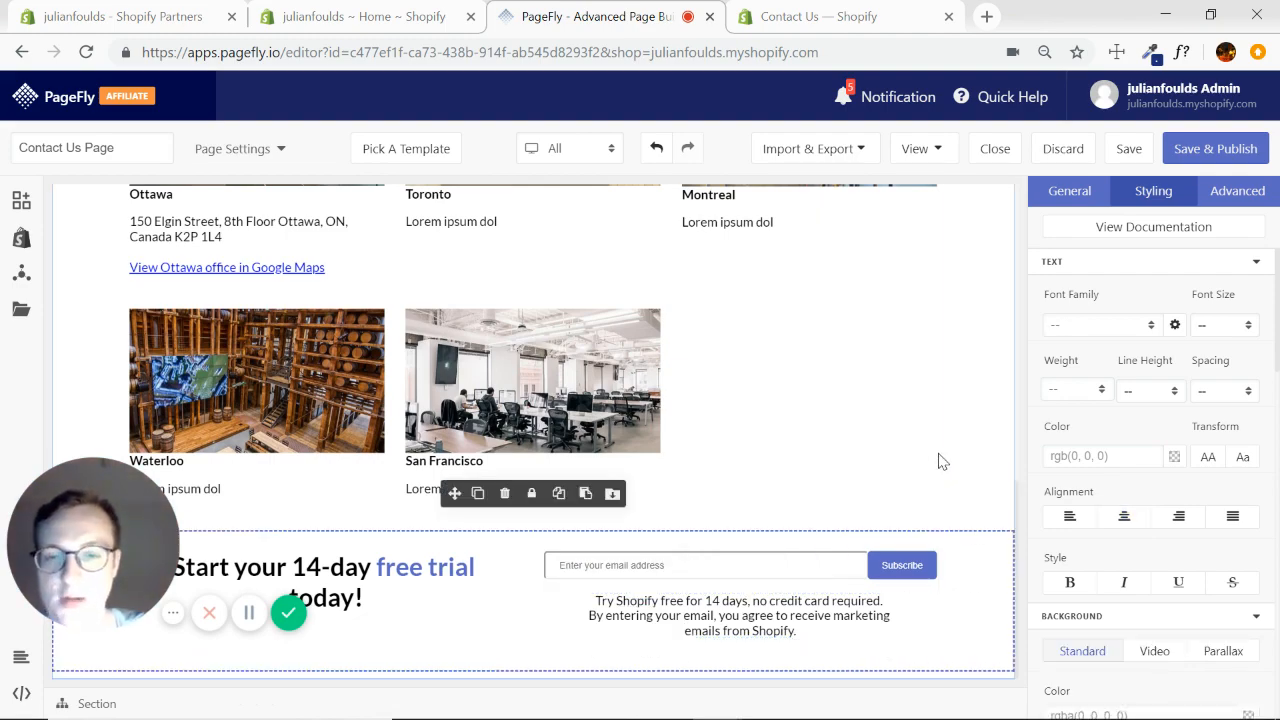
Step: Review the whole Contact Us page in the editor, and save and publish it
scroll(938, 461, "up", 9)
scroll(946, 422, "down", 7)
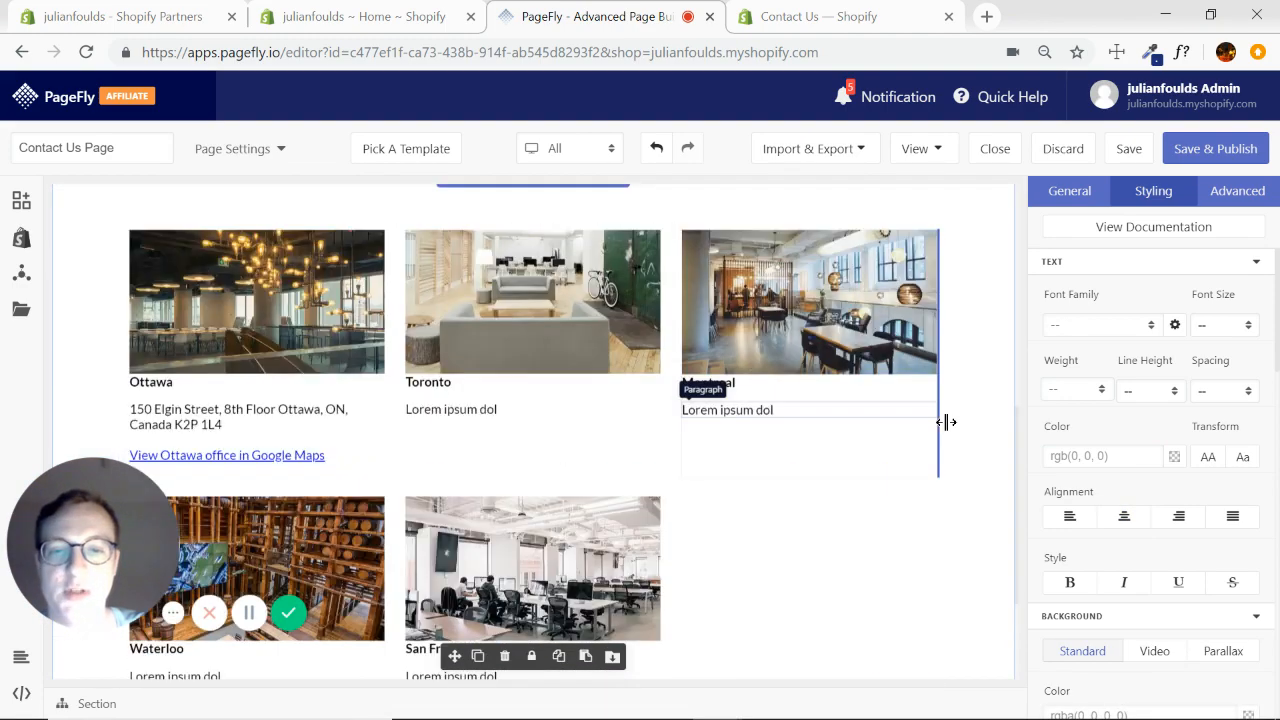
scroll(946, 422, "up", 7)
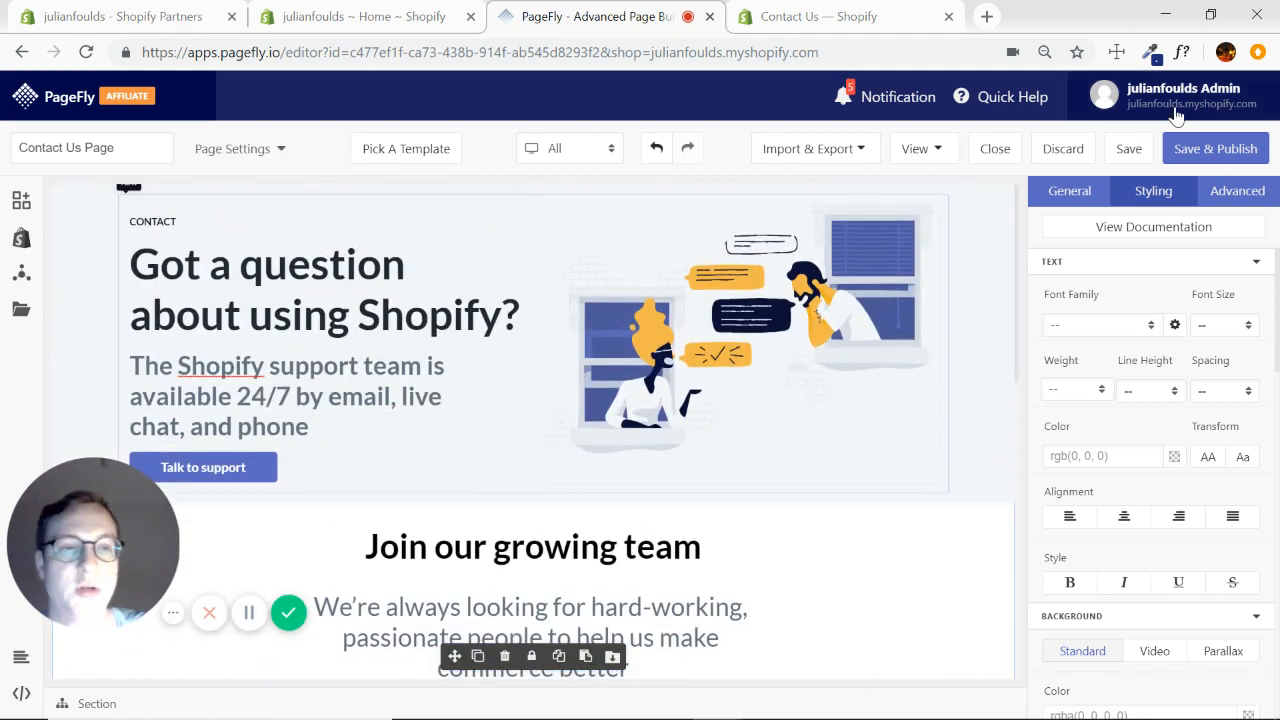
left_click(1200, 150)
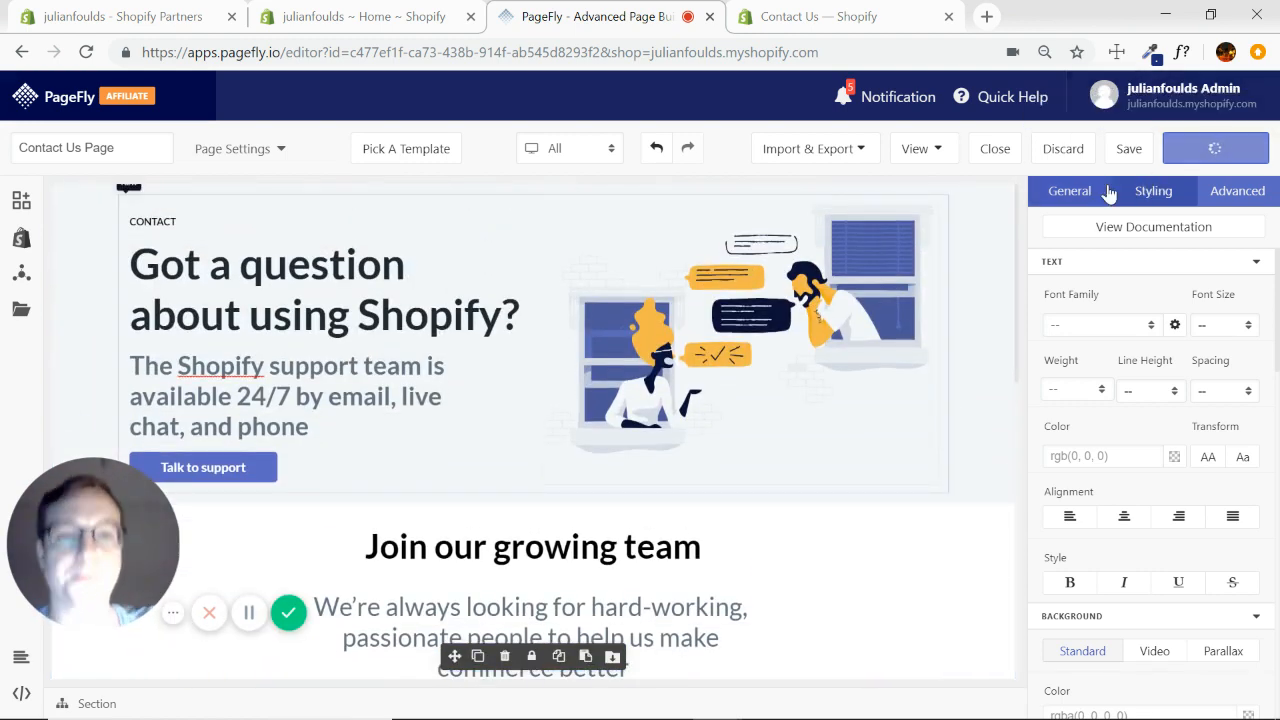
Step: Open the live version of the published Contact Us page
scroll(262, 325, "down", 3)
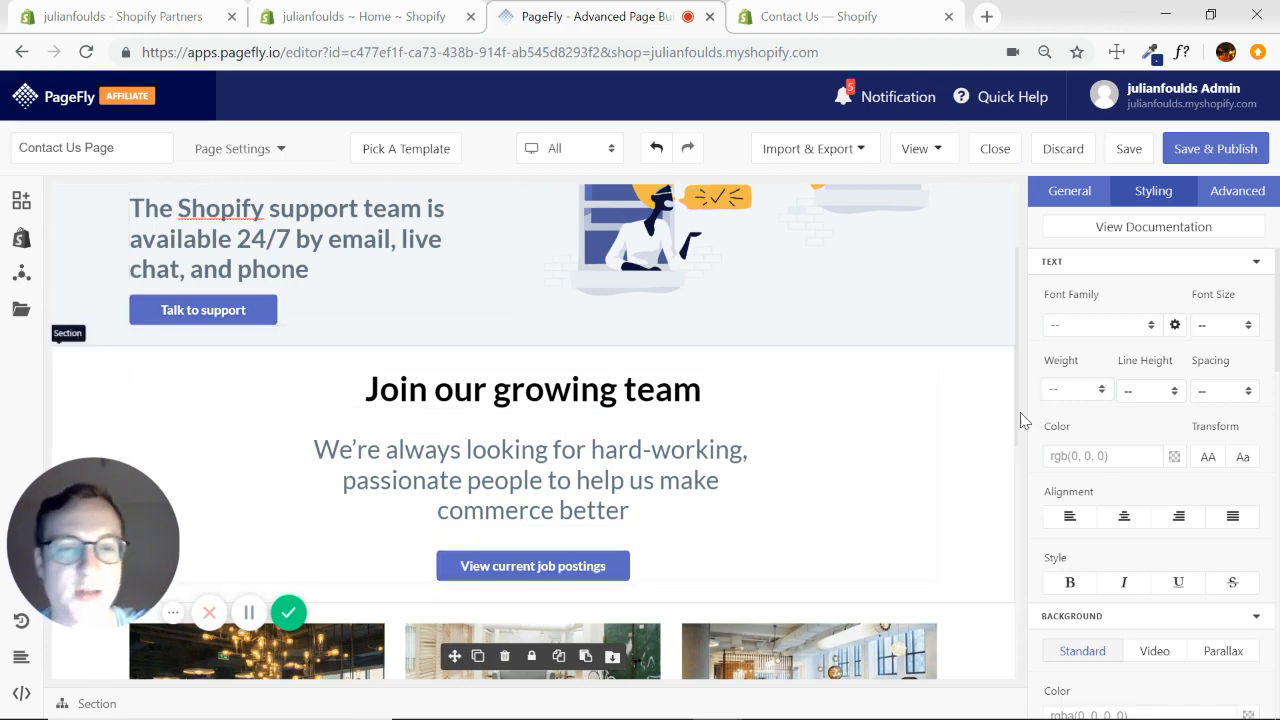
scroll(923, 423, "up", 2)
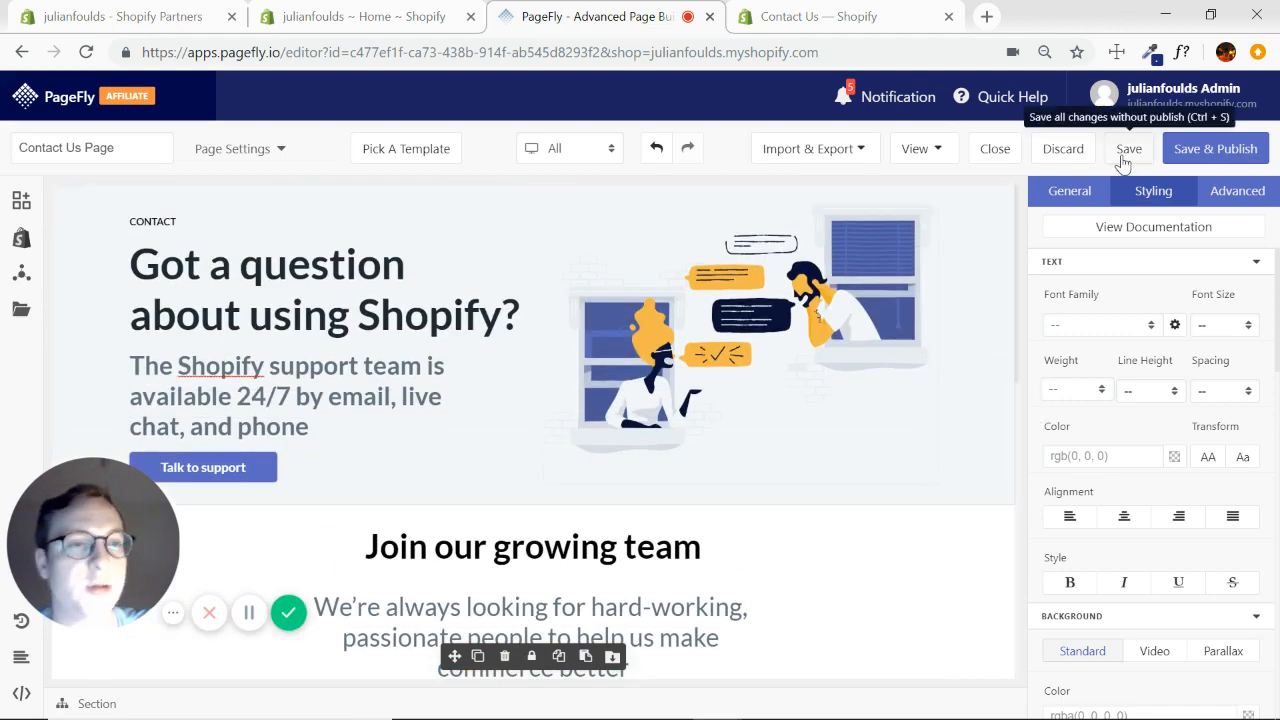
left_click(938, 152)
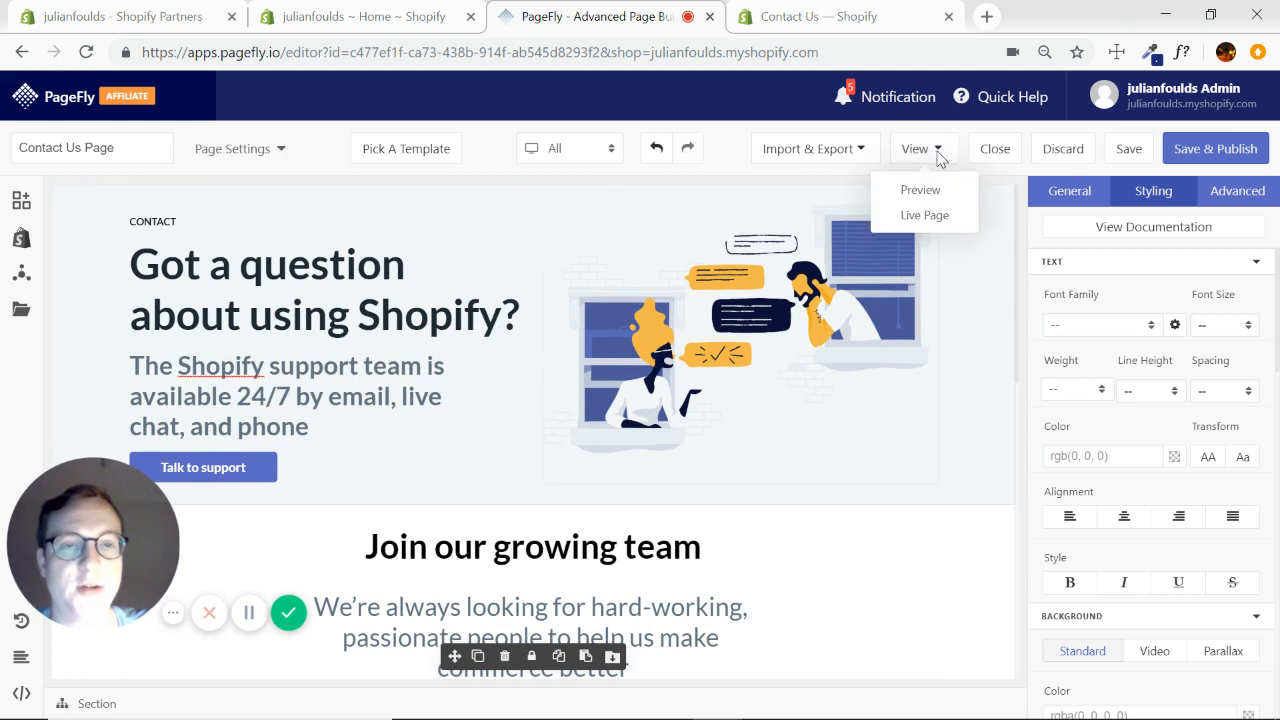
left_click(928, 216)
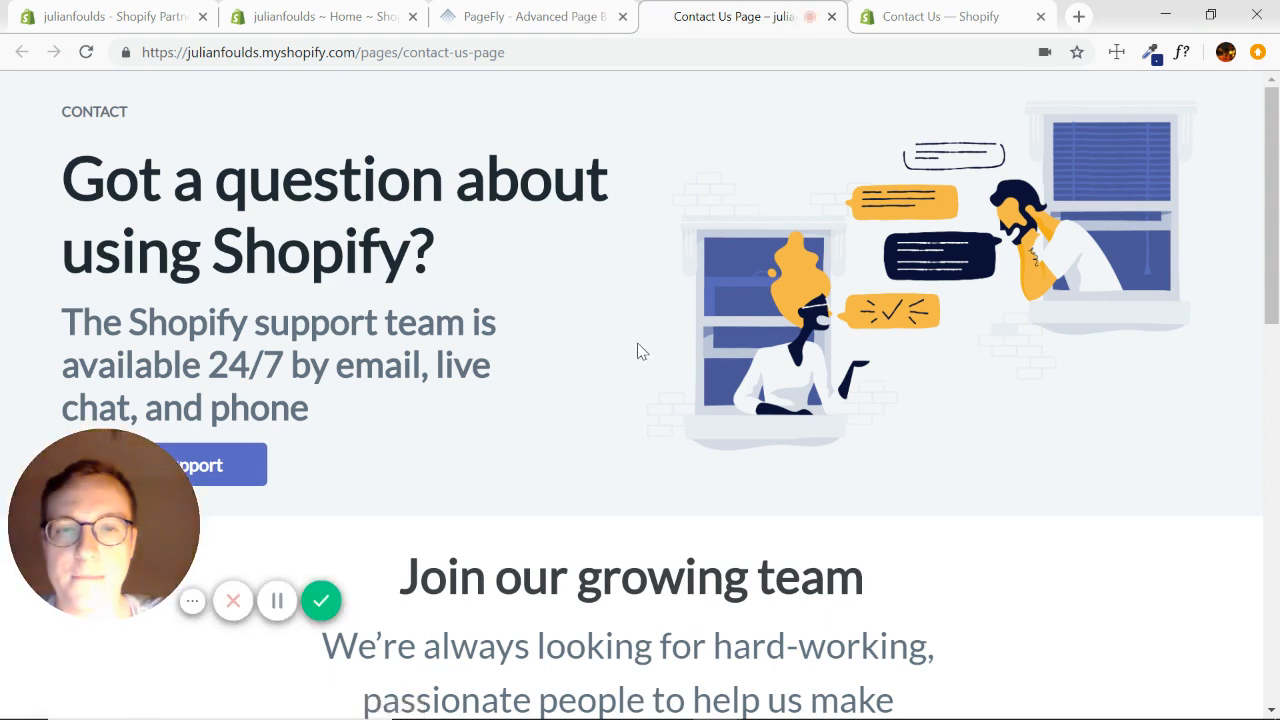
Step: Compare the top of Shopify's original contact page with the live Contact Us page
left_click(925, 22)
scroll(857, 280, "up", 15)
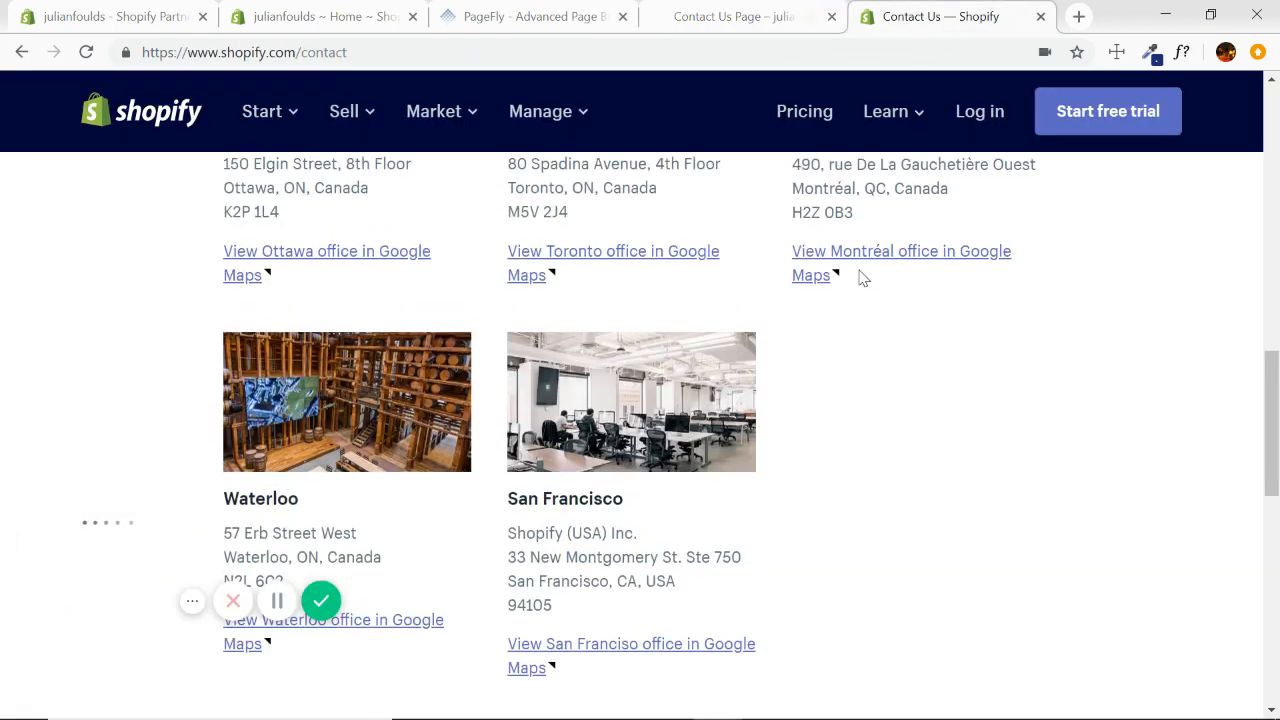
scroll(860, 571, "down", 2)
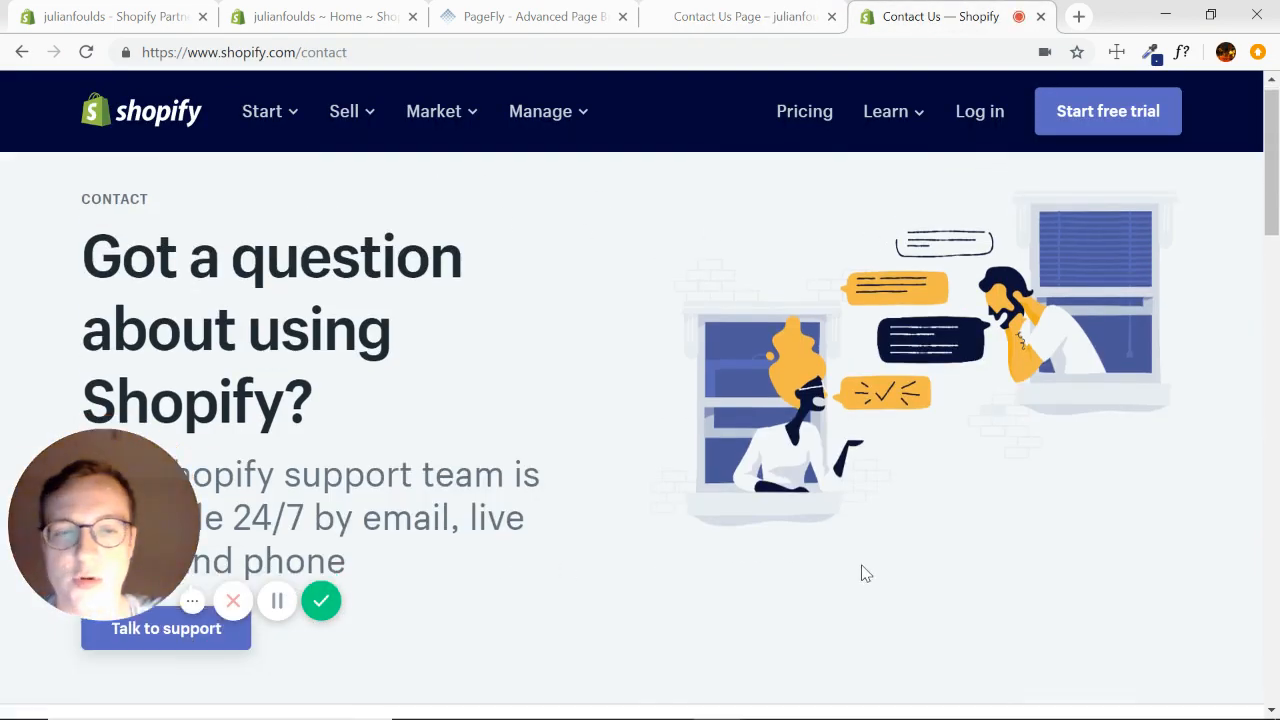
scroll(920, 587, "up", 2)
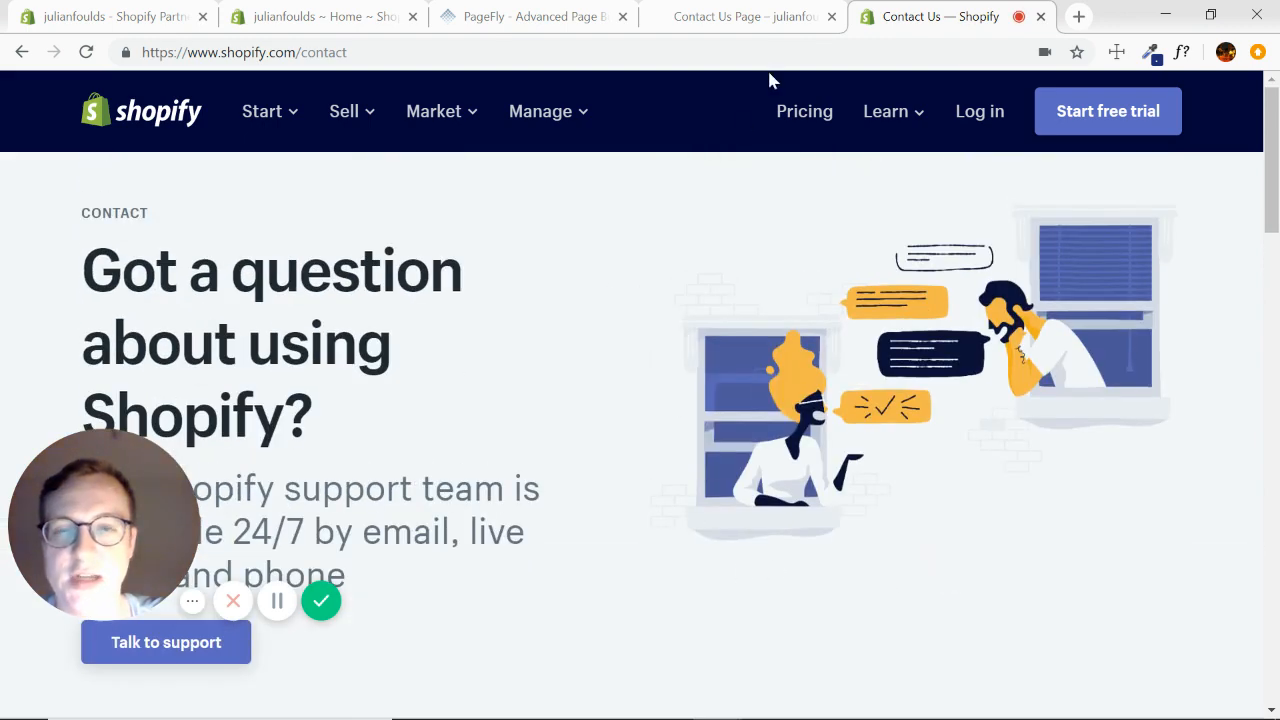
left_click(771, 25)
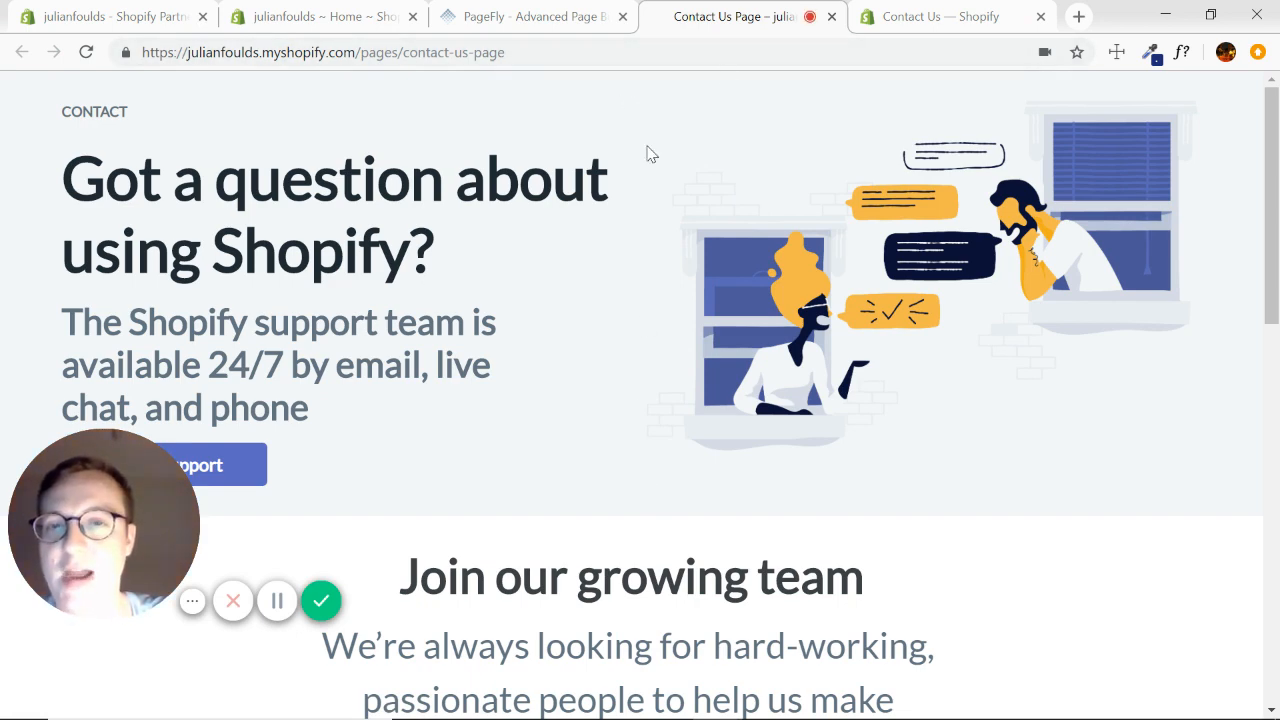
Step: Check the live page's hero section and Talk to support button hover state against Shopify's original, and close the live page
left_click(905, 19)
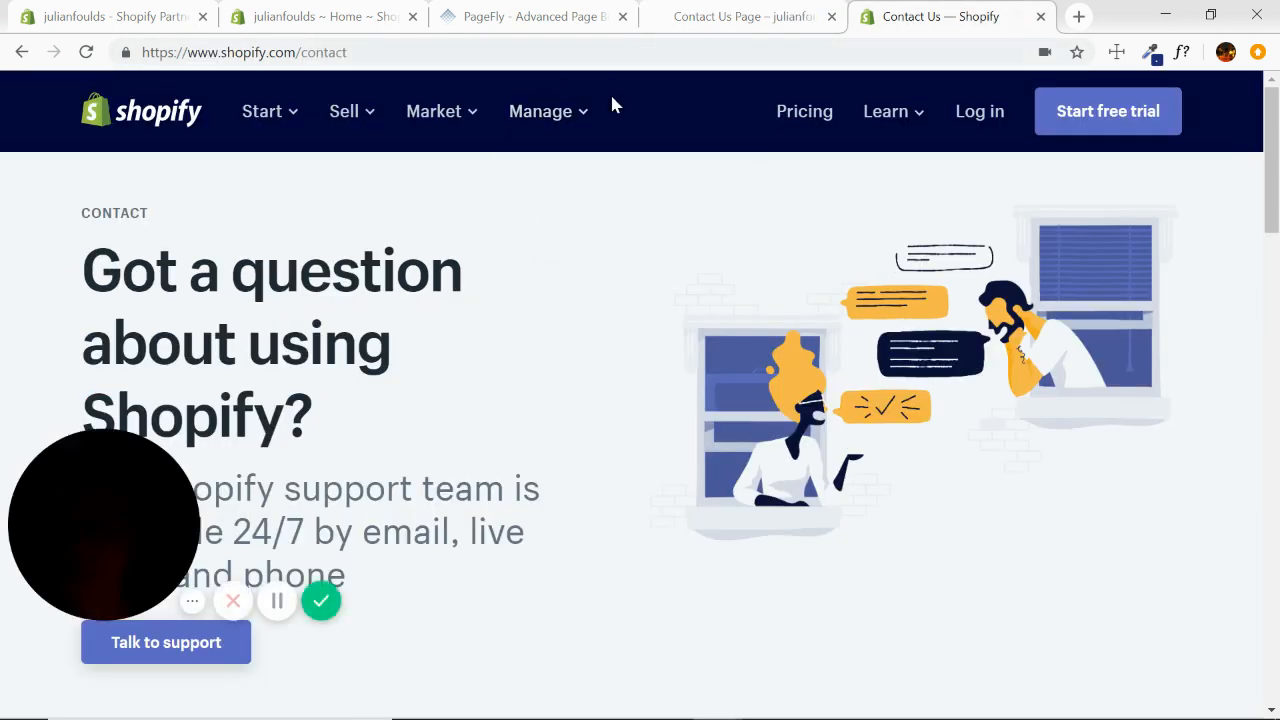
left_click(735, 20)
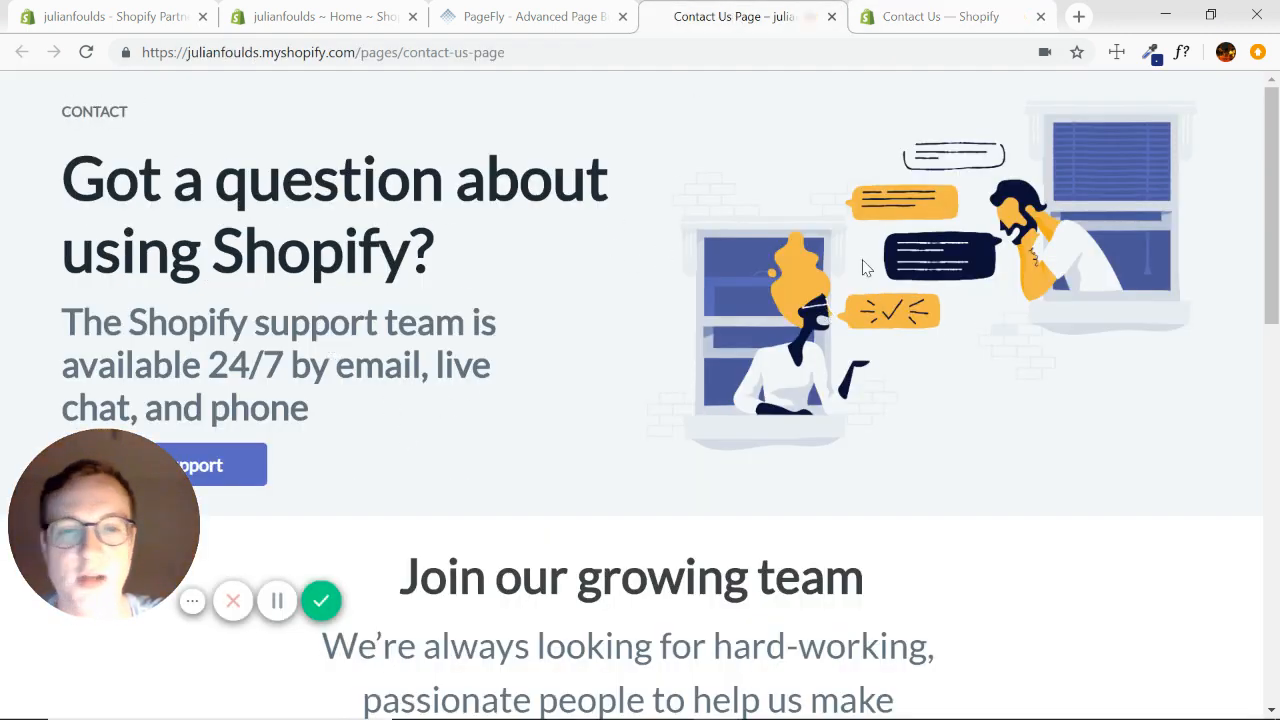
scroll(325, 328, "down", 2)
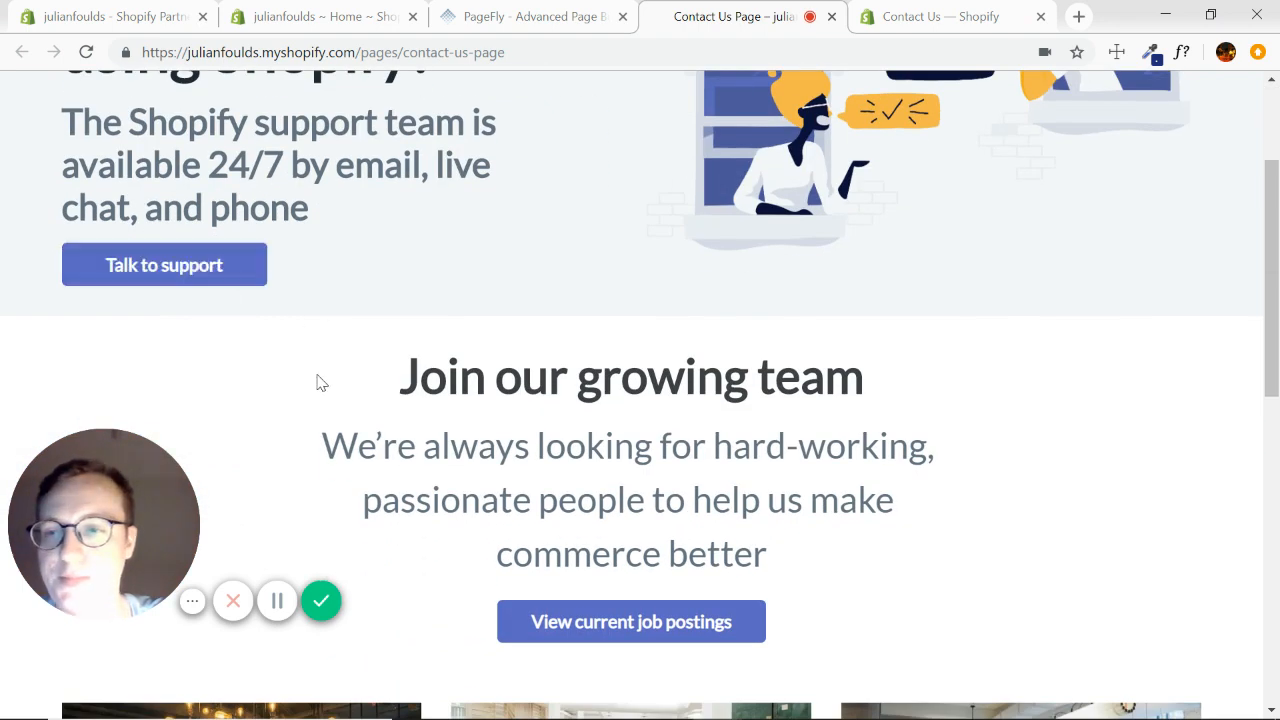
left_click(167, 281)
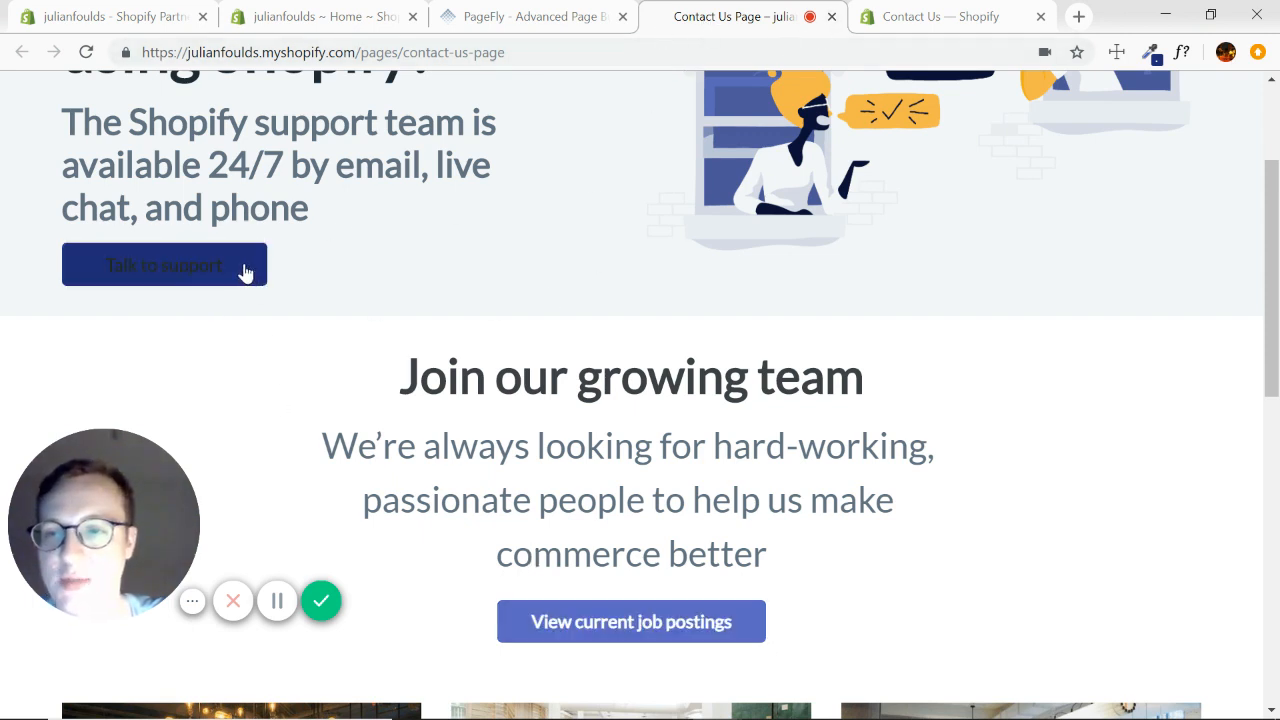
left_click(831, 17)
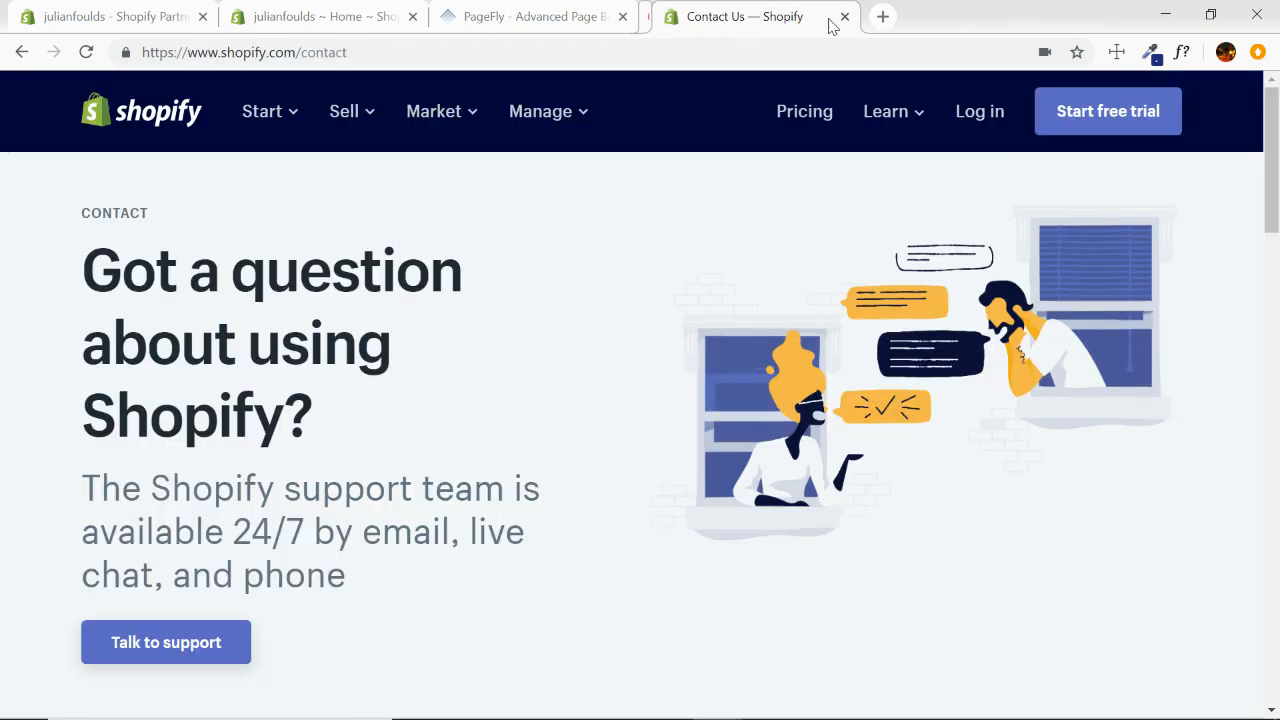
Step: In the PageFly editor, set the hover text color of the Talk to support button to white (#FFFFFF)
left_click(566, 16)
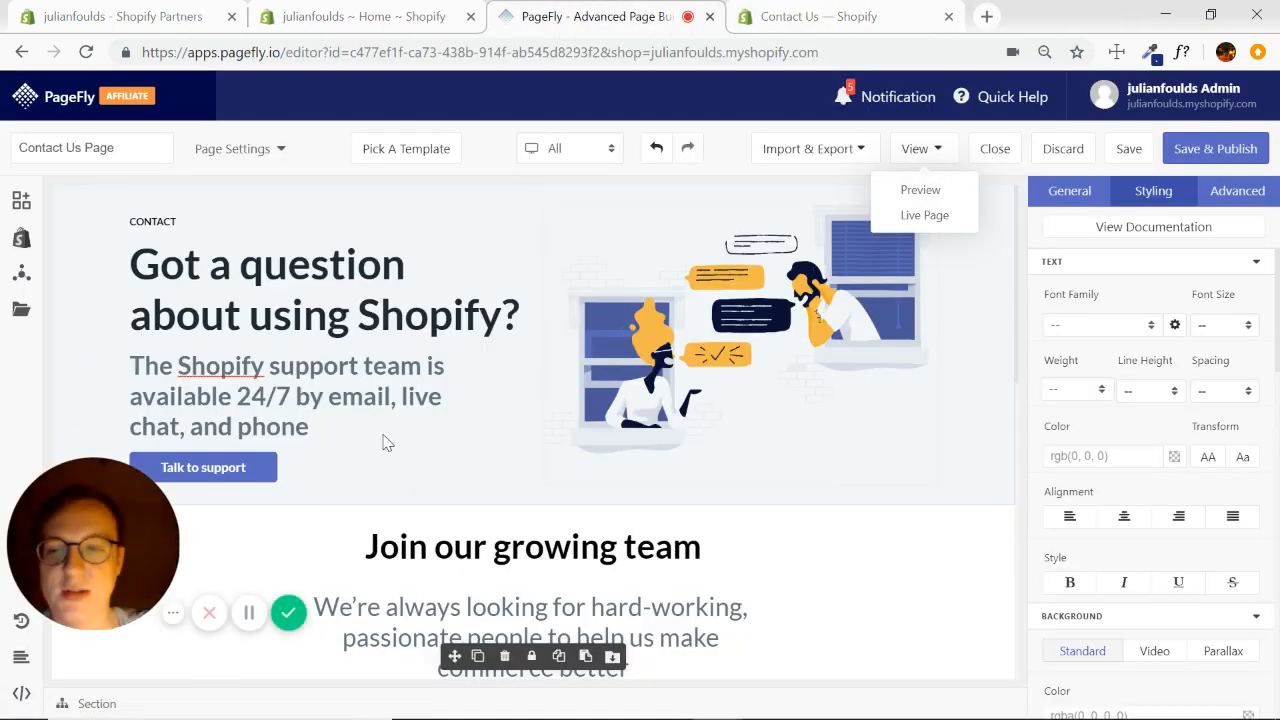
left_click(1068, 190)
left_click(1153, 190)
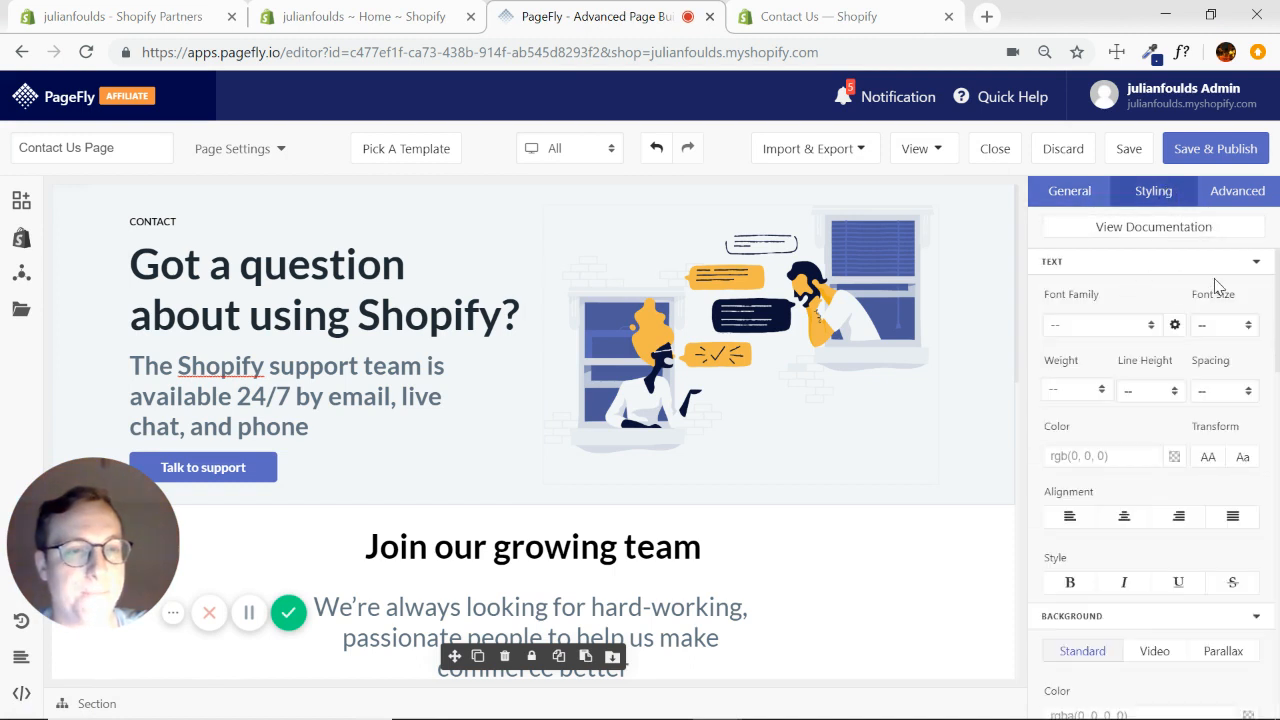
left_click(266, 467)
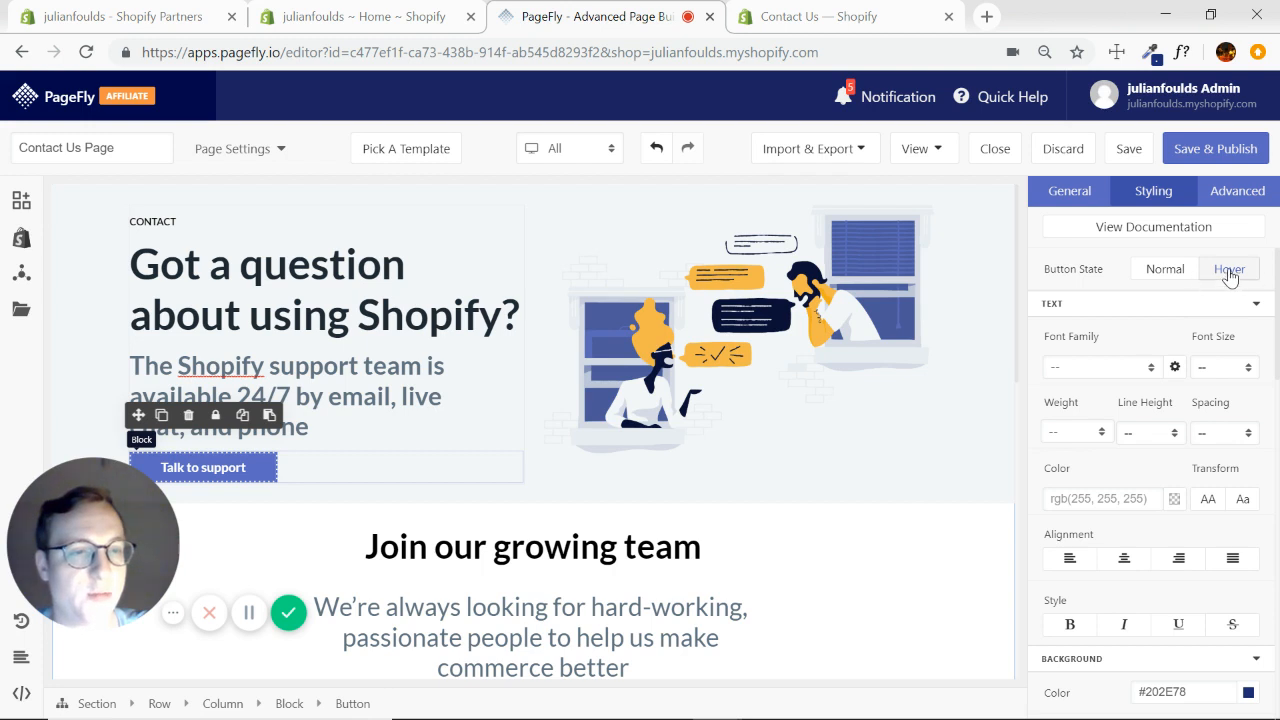
left_click(1175, 500)
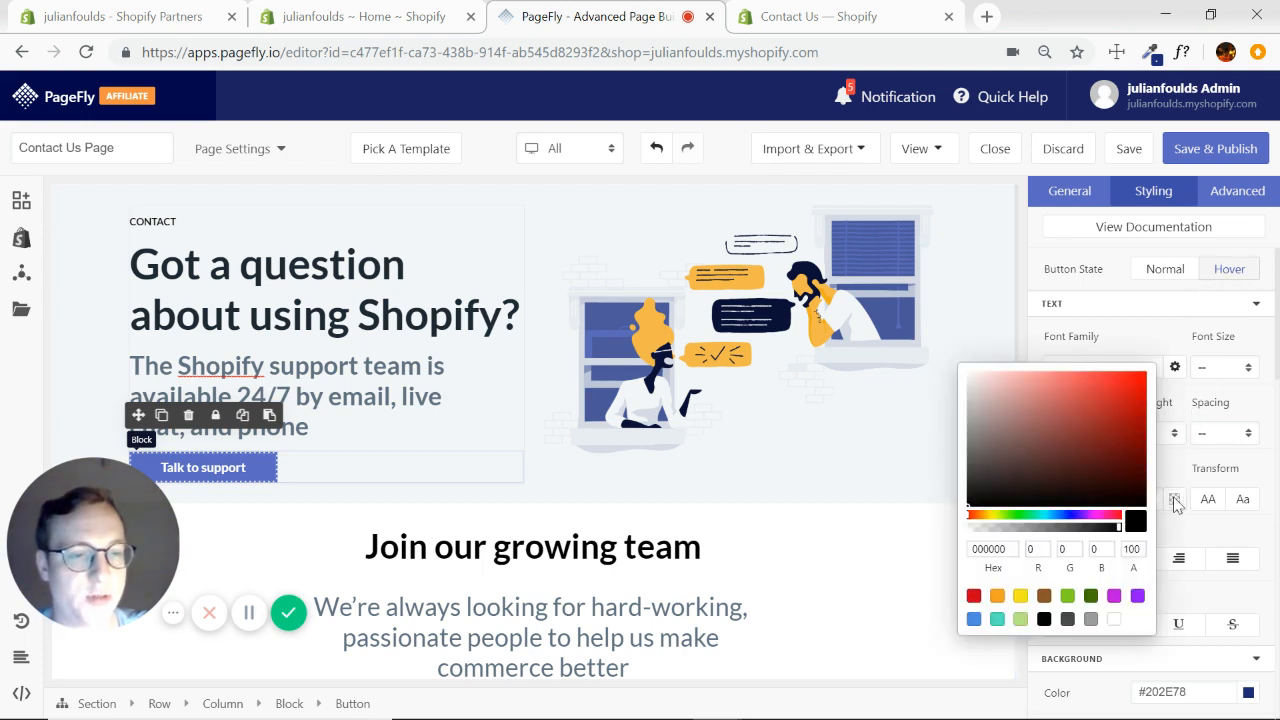
left_click(1114, 620)
left_click(897, 560)
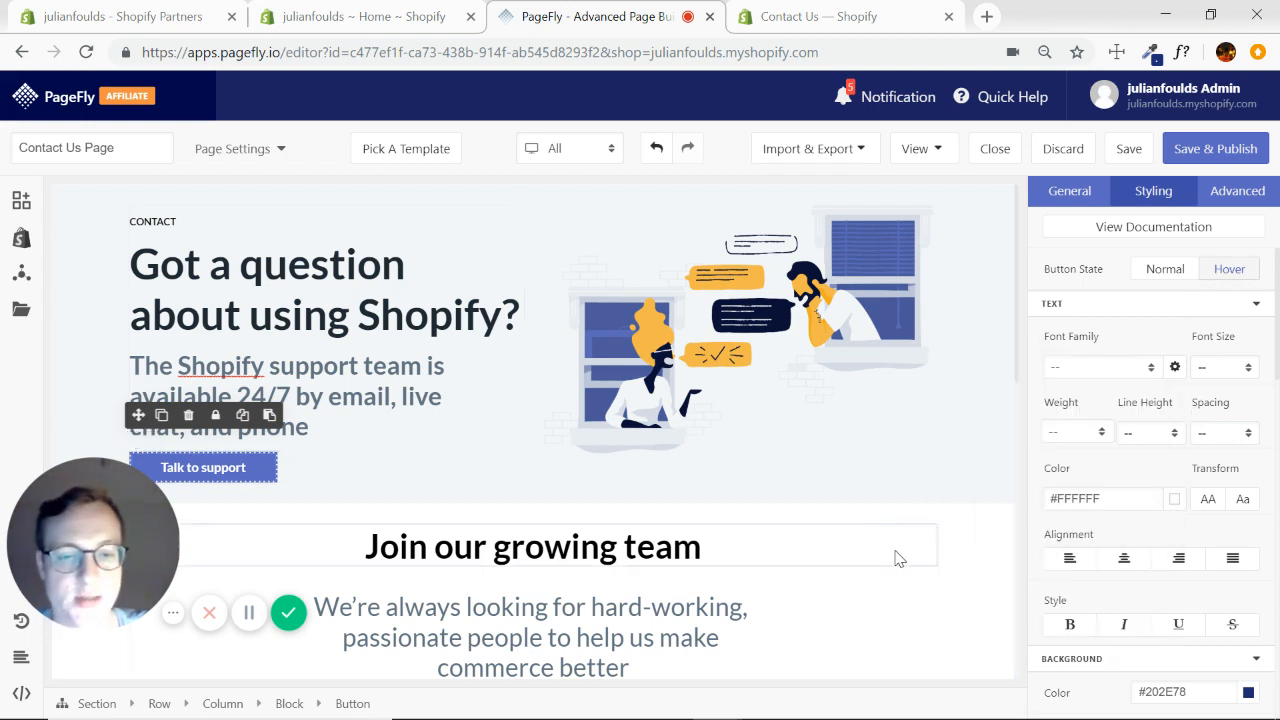
Step: Set the hover text color of the View current job postings button to white (#FFFFFF)
scroll(897, 545, "down", 2)
left_click(624, 573)
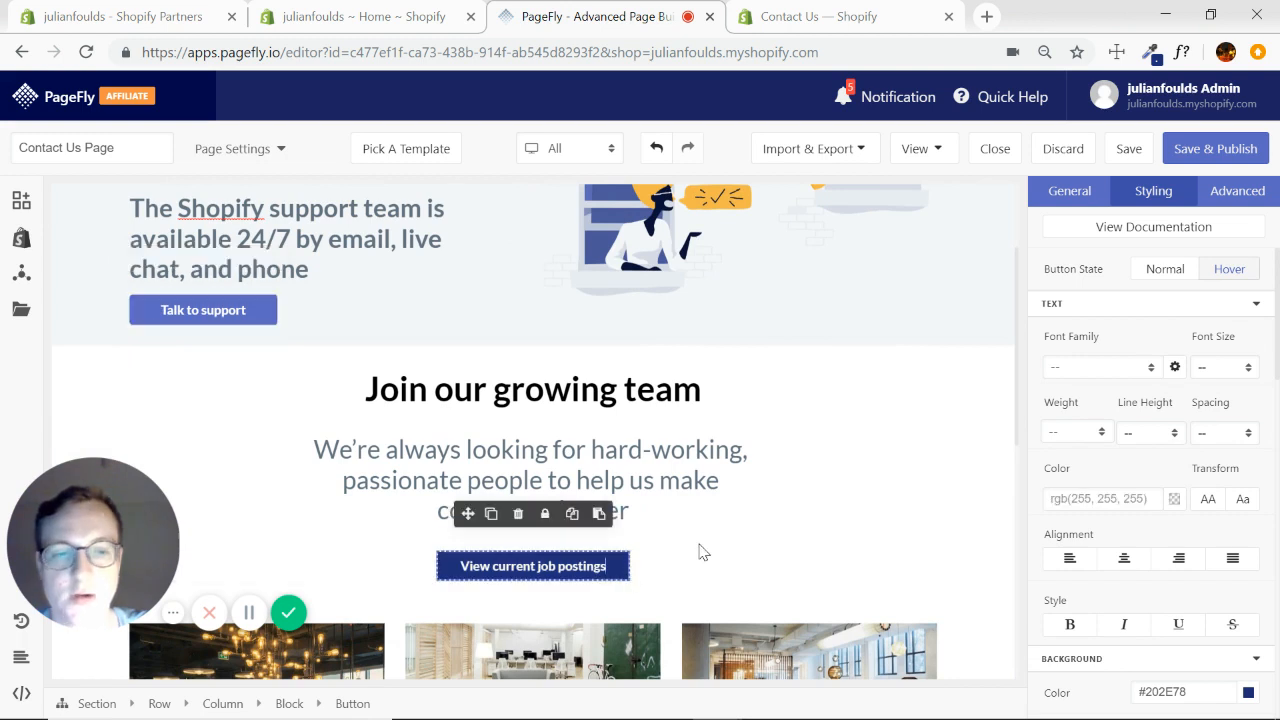
left_click(1251, 275)
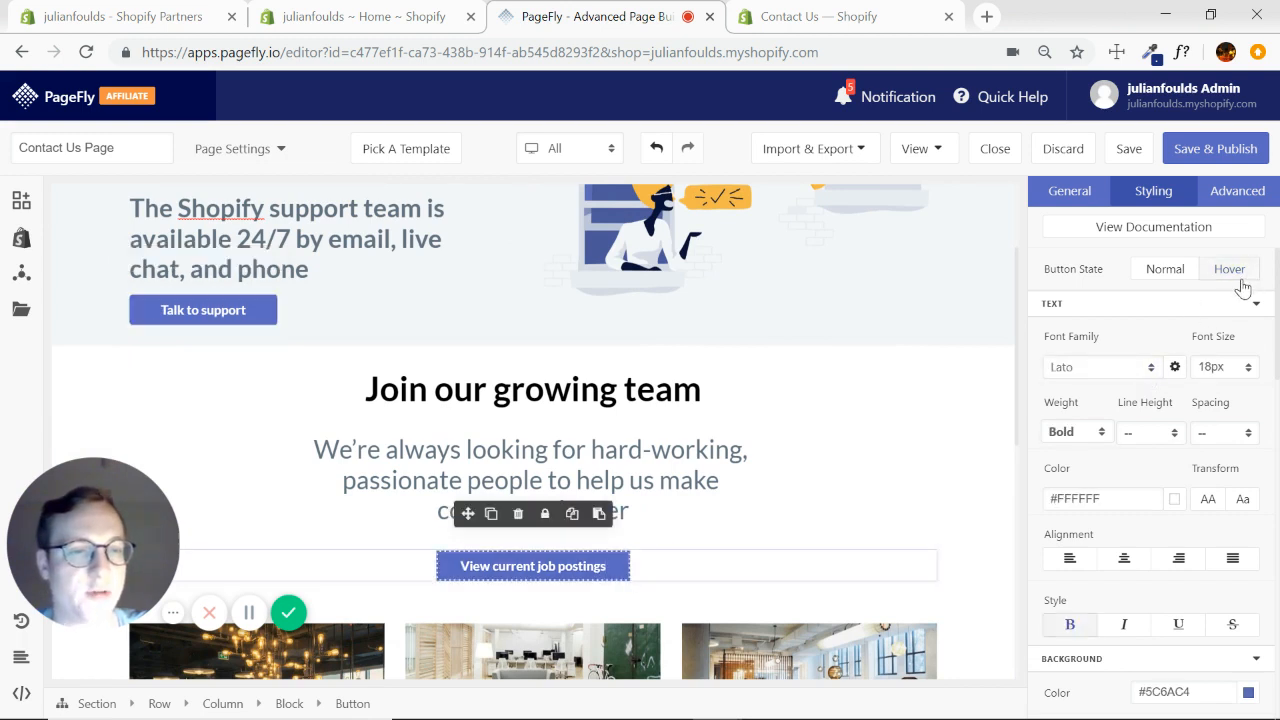
left_click(1252, 276)
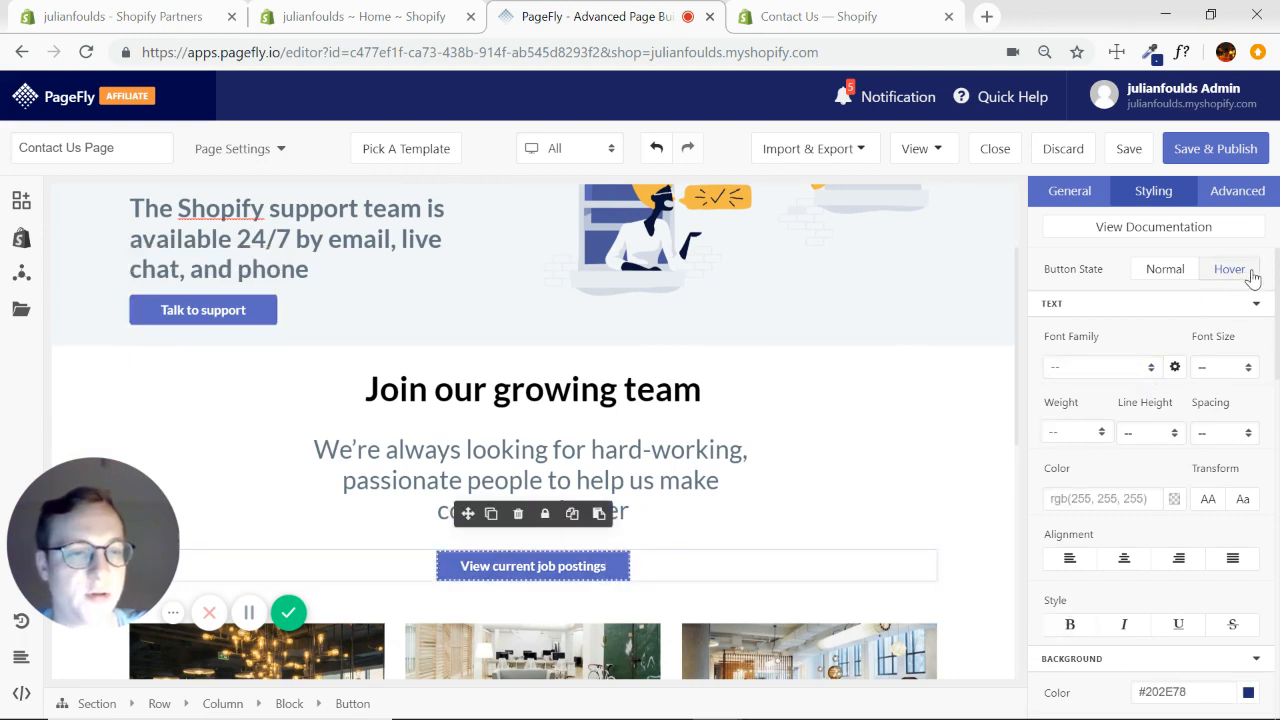
left_click(1173, 500)
left_click(1115, 620)
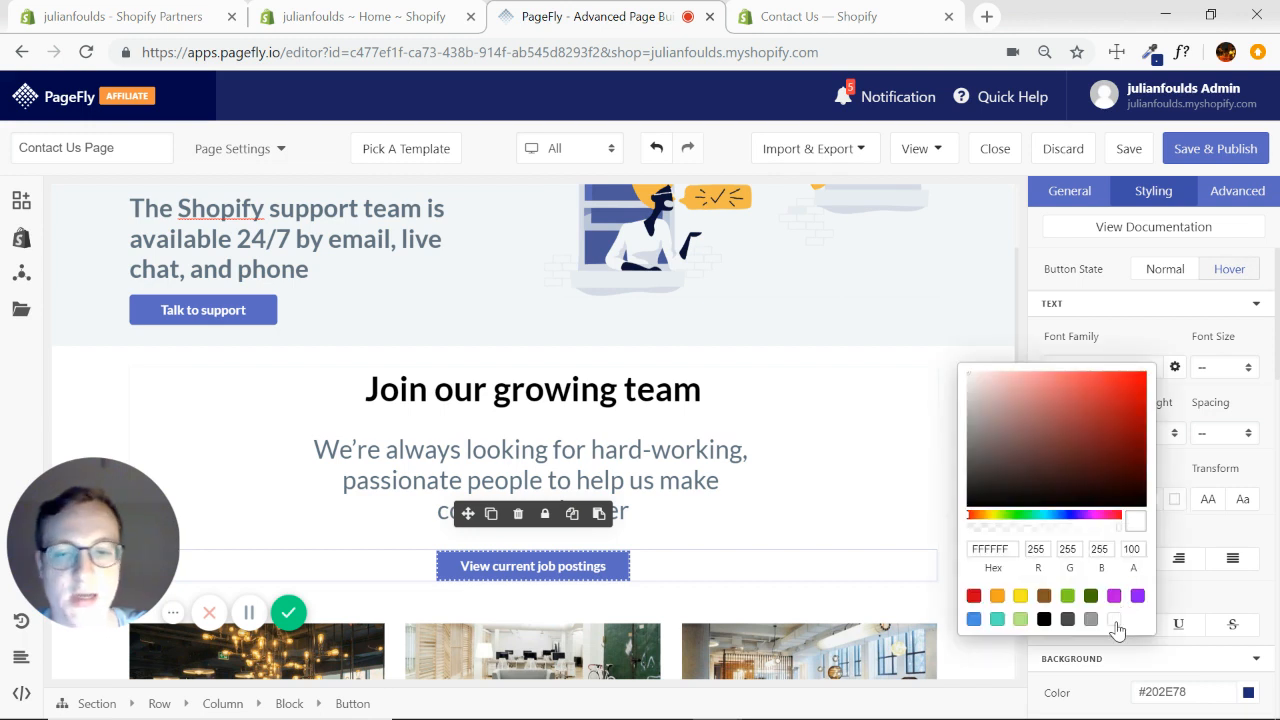
left_click(917, 352)
Step: Save and publish the Contact Us page, and open its live version
left_click(1215, 148)
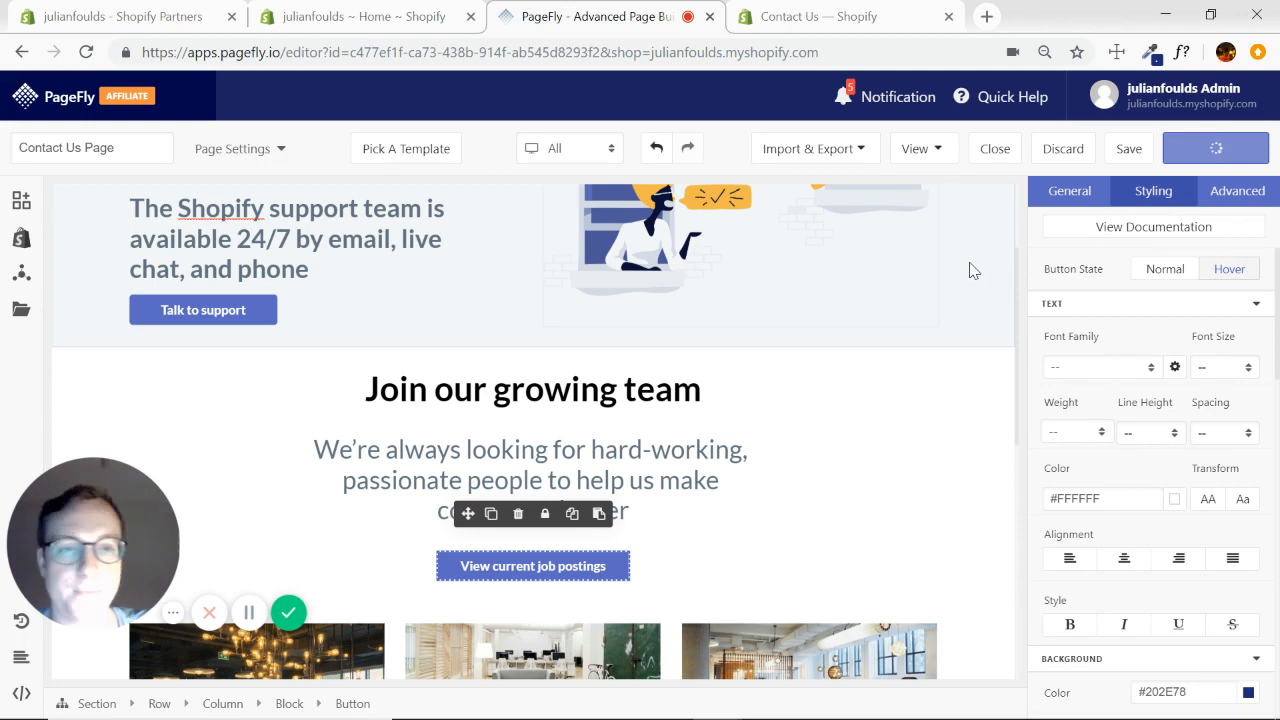
left_click(939, 157)
left_click(922, 216)
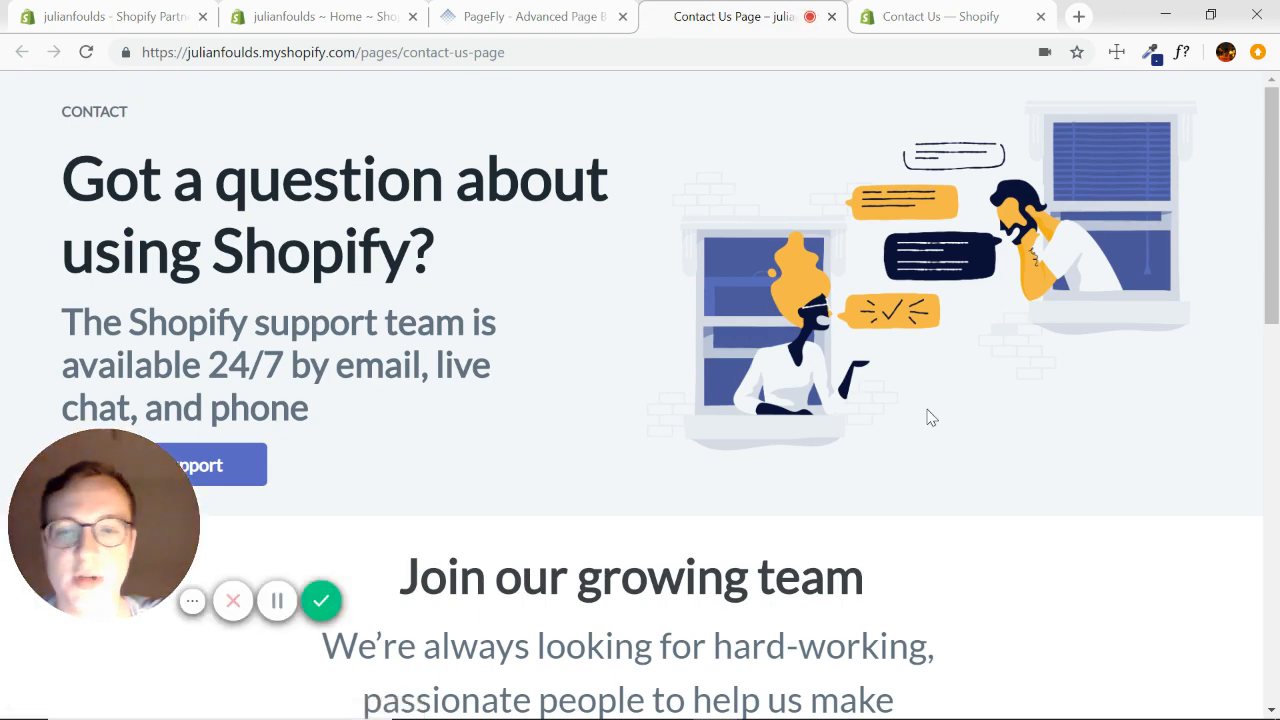
Step: Examine the heading and paragraph of the "Join our growing team" section on the live page
scroll(350, 230, "down", 4)
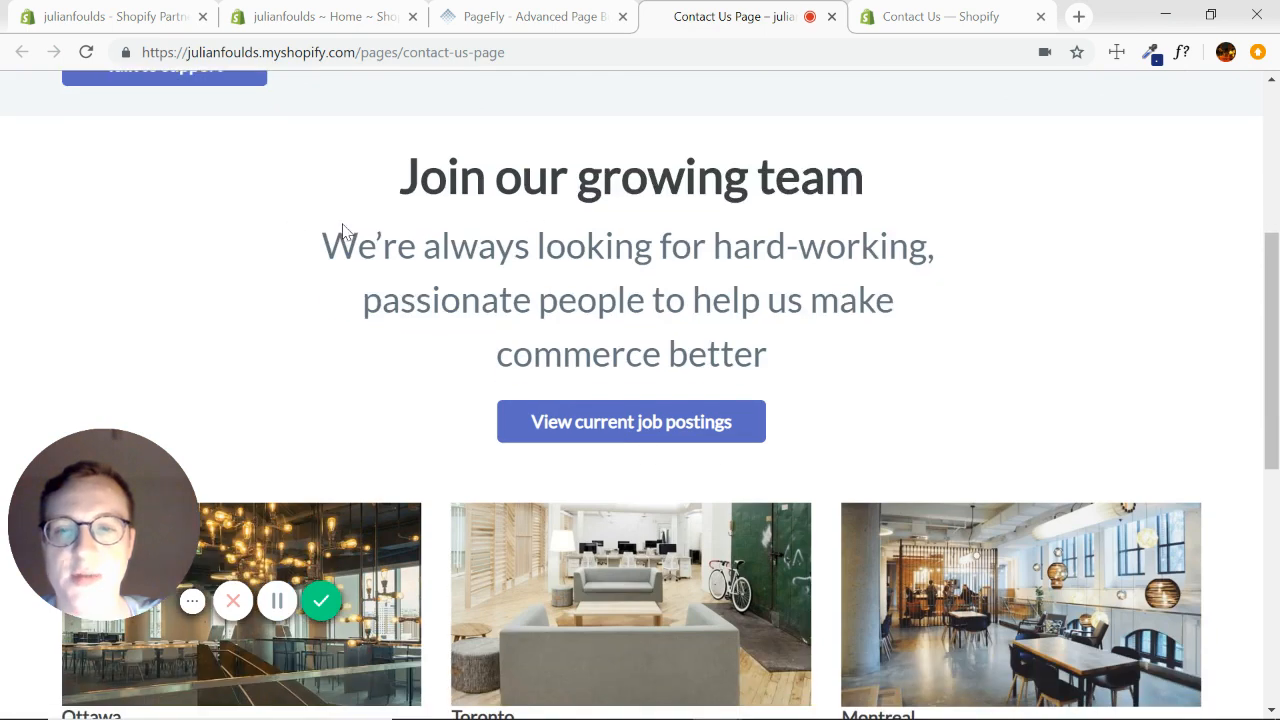
left_click_drag(342, 230, 855, 383)
left_click(600, 250)
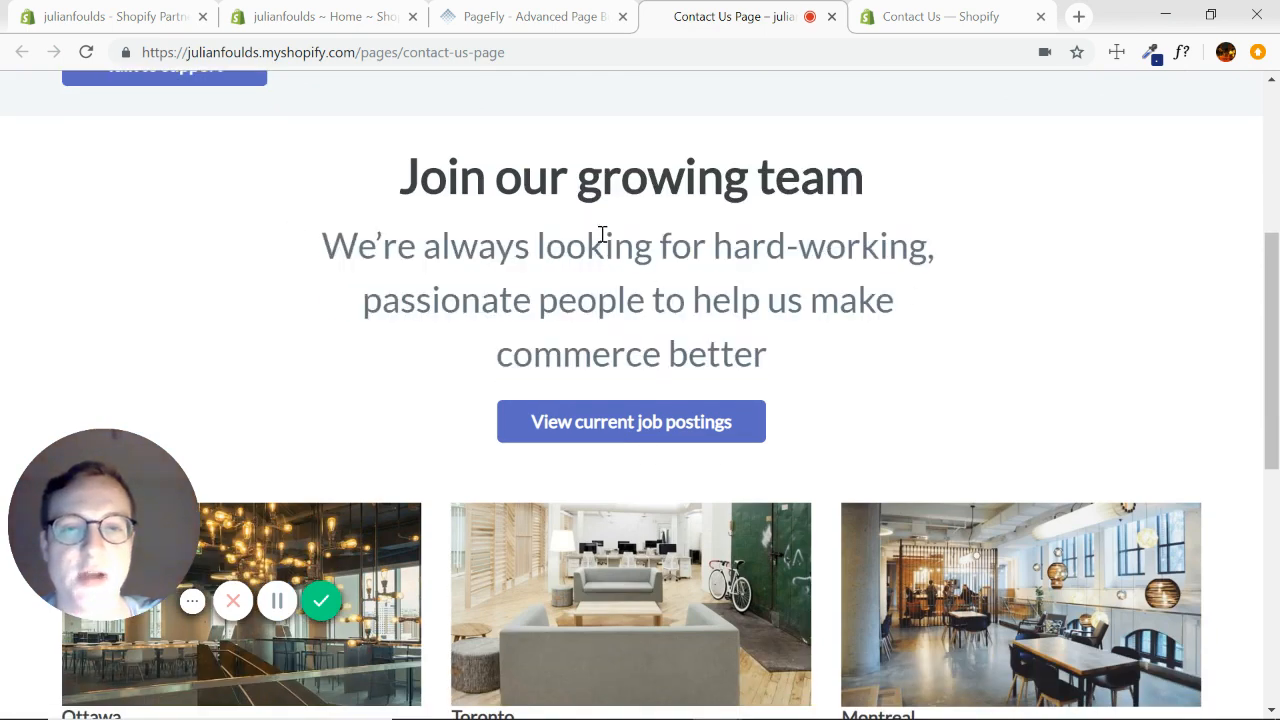
left_click_drag(462, 185, 910, 270)
left_click(661, 398)
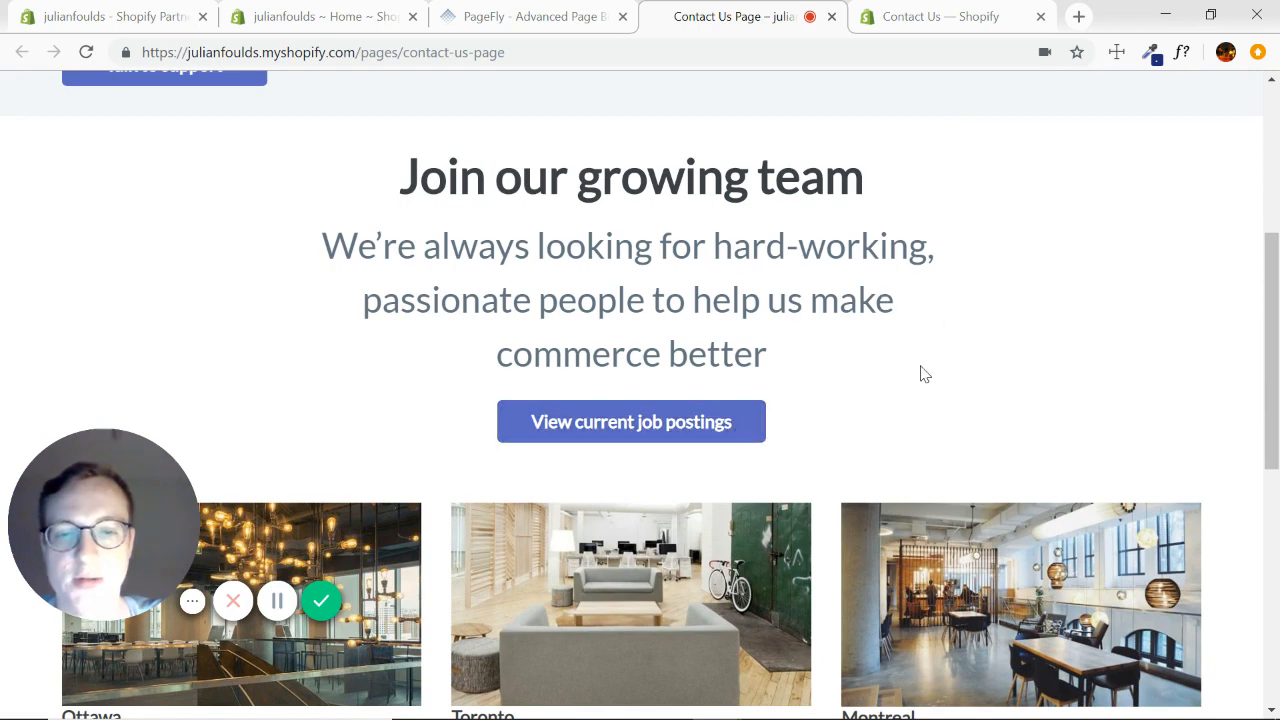
Step: Review the office listings and the free trial signup section on the live page
scroll(830, 360, "down", 5)
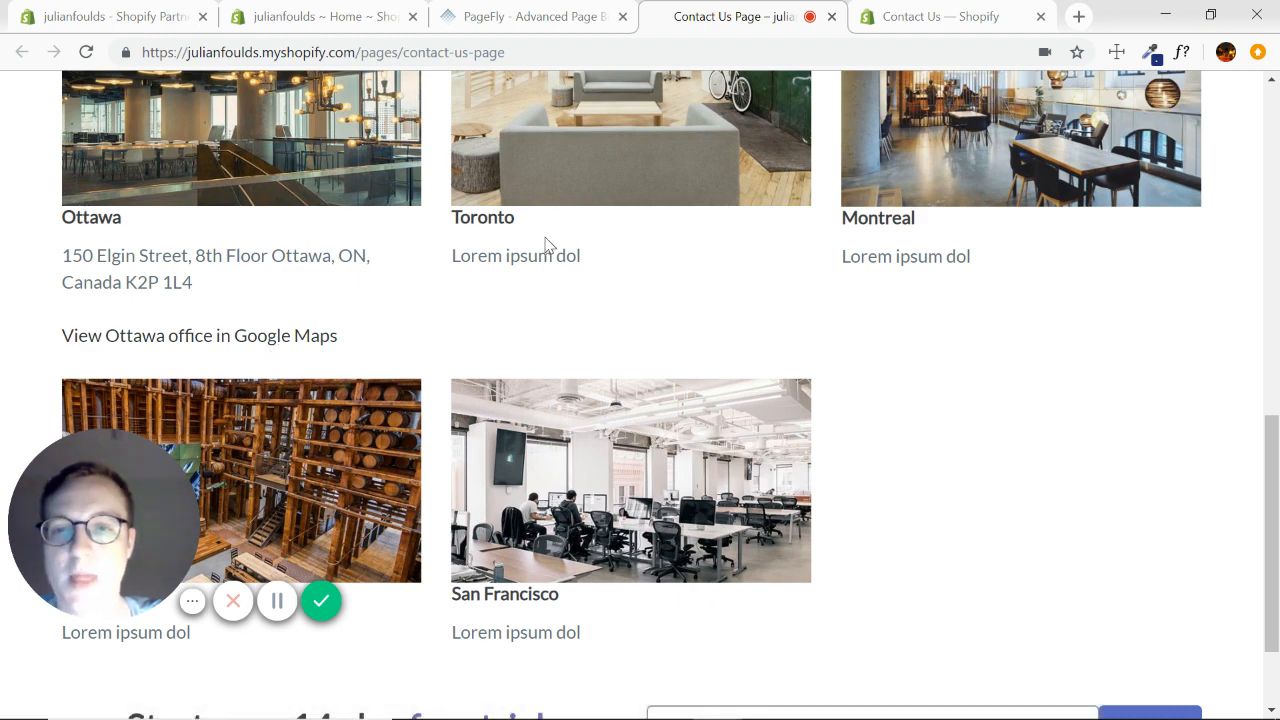
left_click_drag(55, 219, 189, 237)
left_click(171, 237)
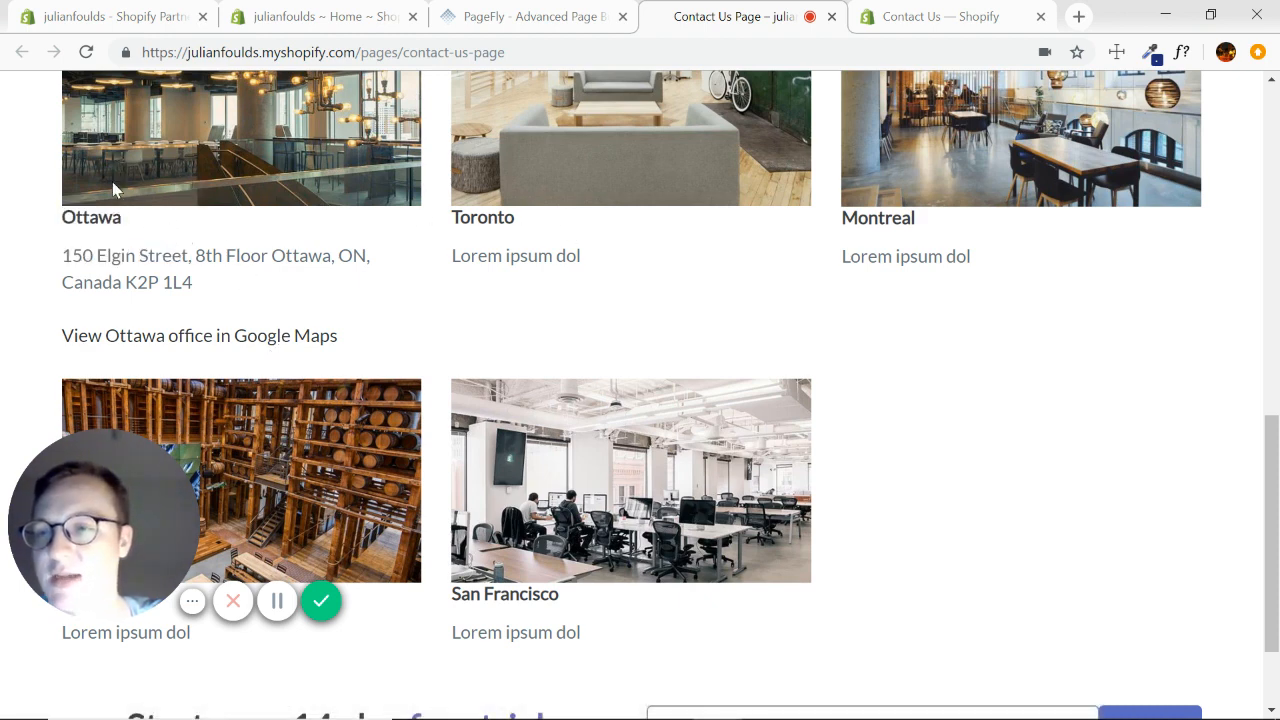
scroll(578, 268, "up", 1)
left_click_drag(458, 320, 529, 322)
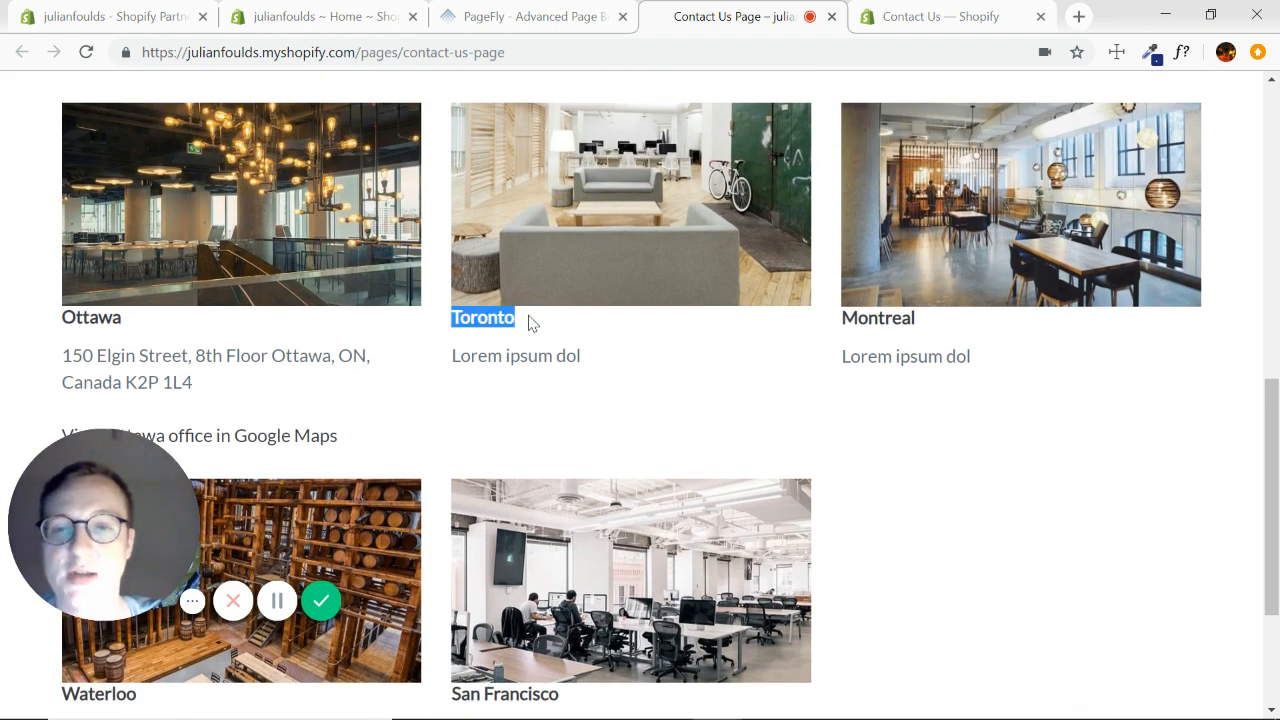
left_click(671, 208)
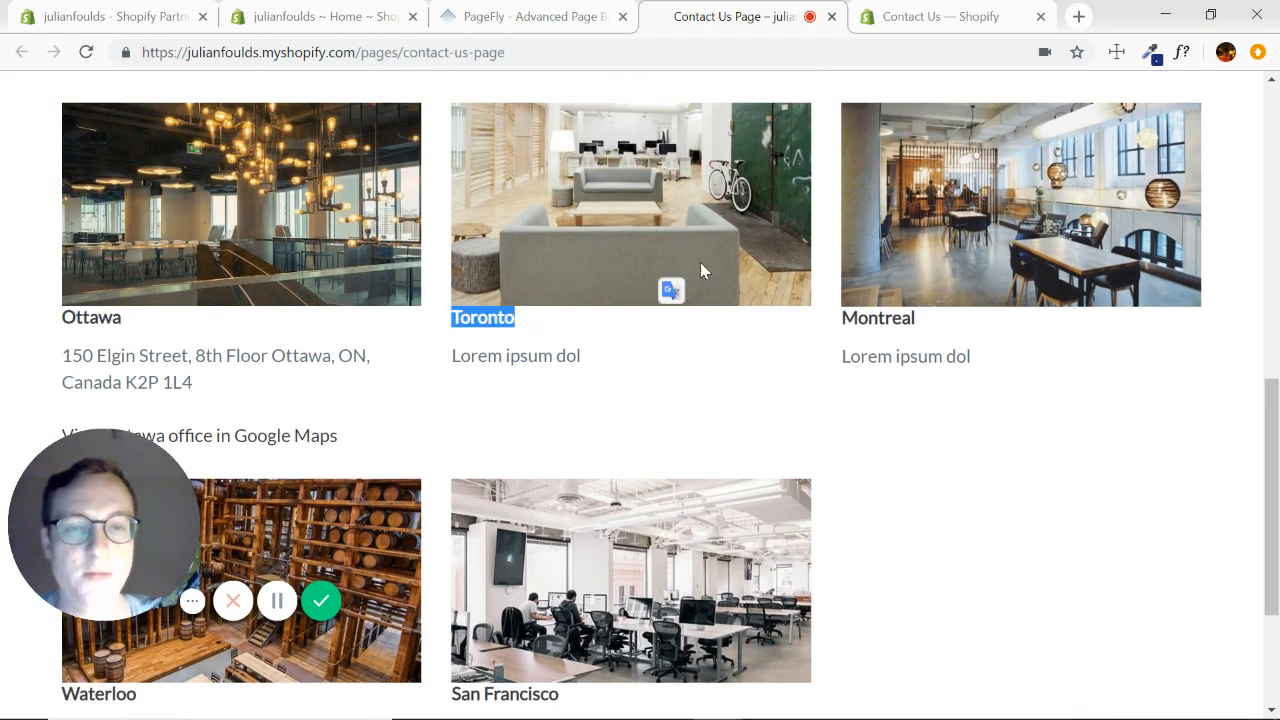
left_click(705, 344)
scroll(720, 208, "down", 3)
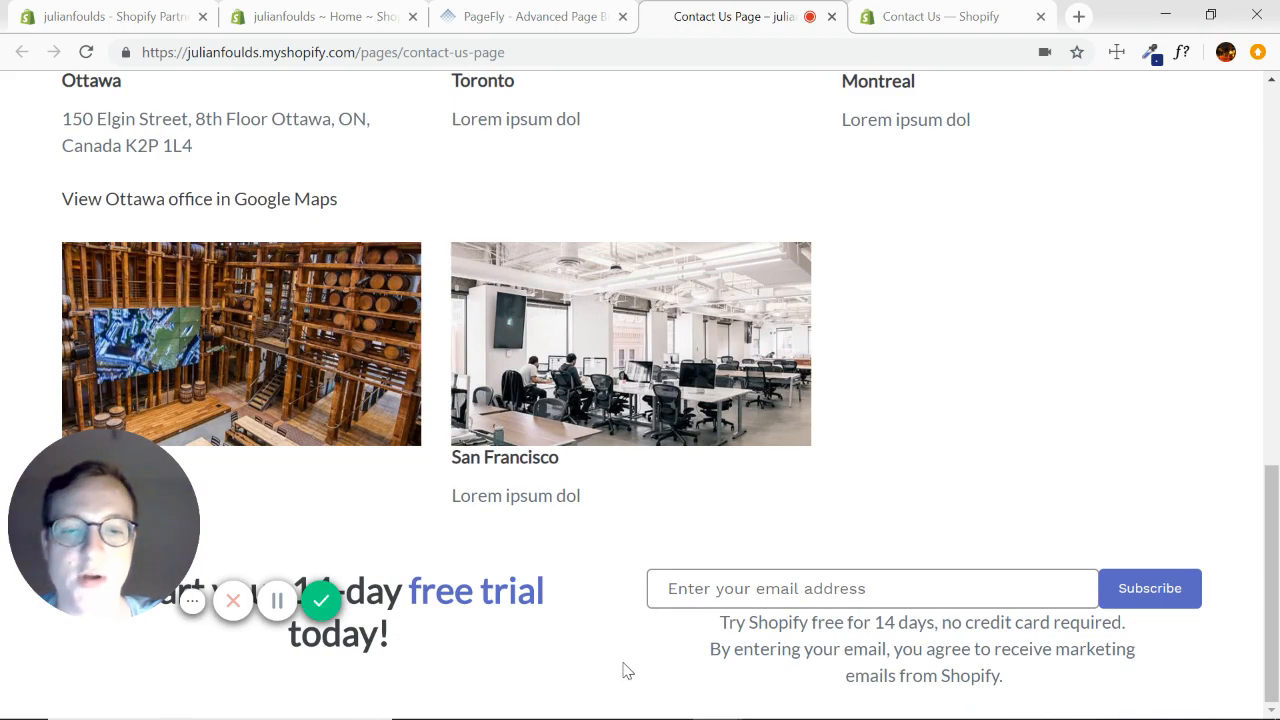
Step: Sample the background color of the free trial signup section on Shopify's original contact page with the color picker
left_click(940, 17)
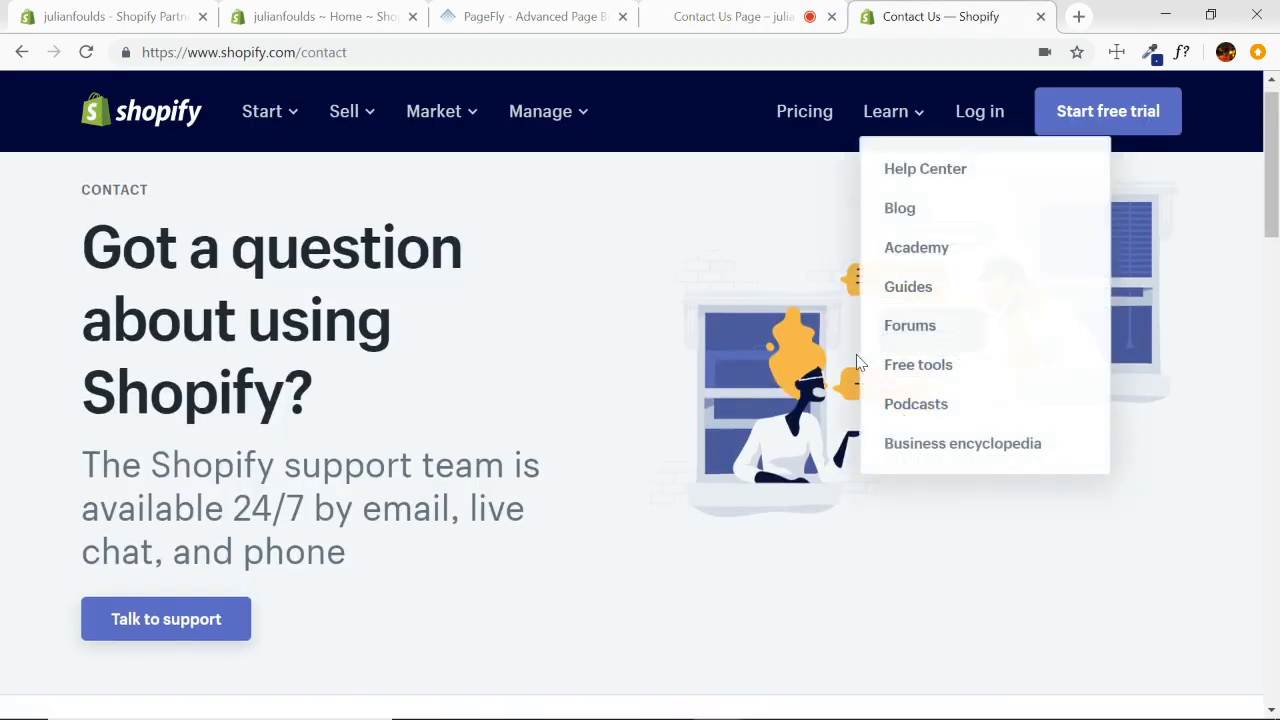
scroll(837, 389, "down", 15)
scroll(697, 410, "up", 6)
scroll(909, 483, "down", 2)
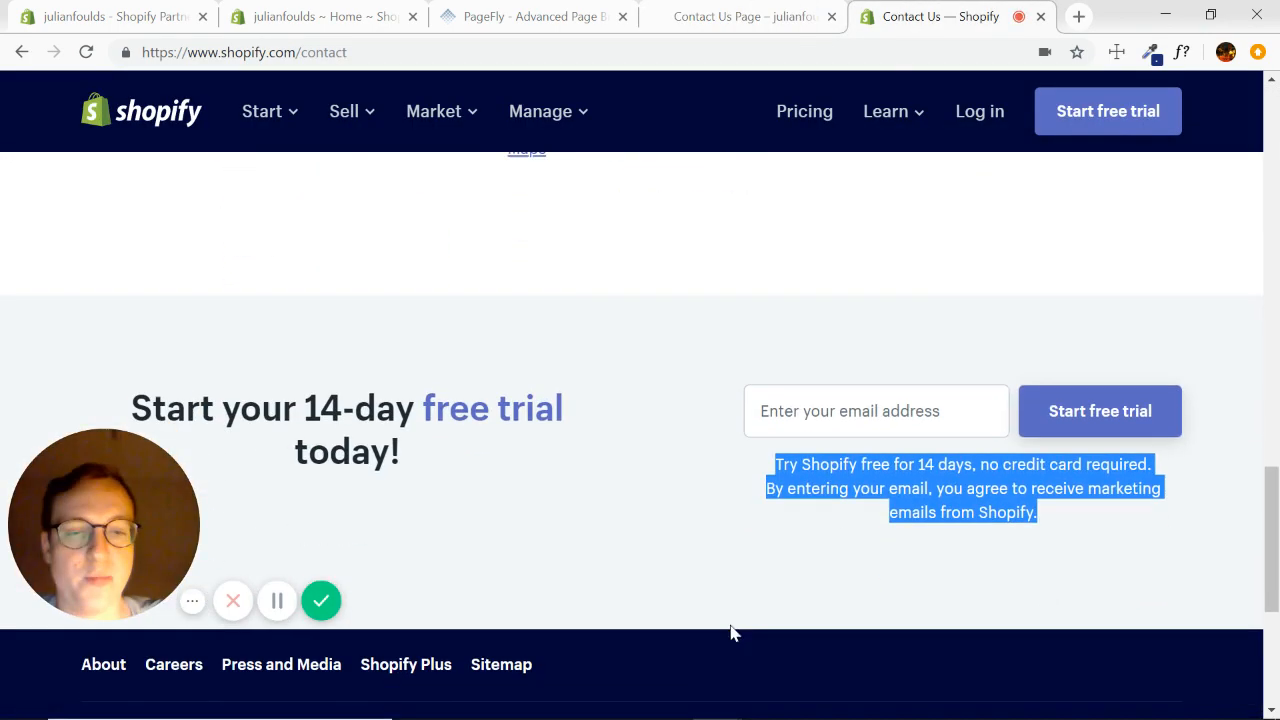
left_click(703, 551)
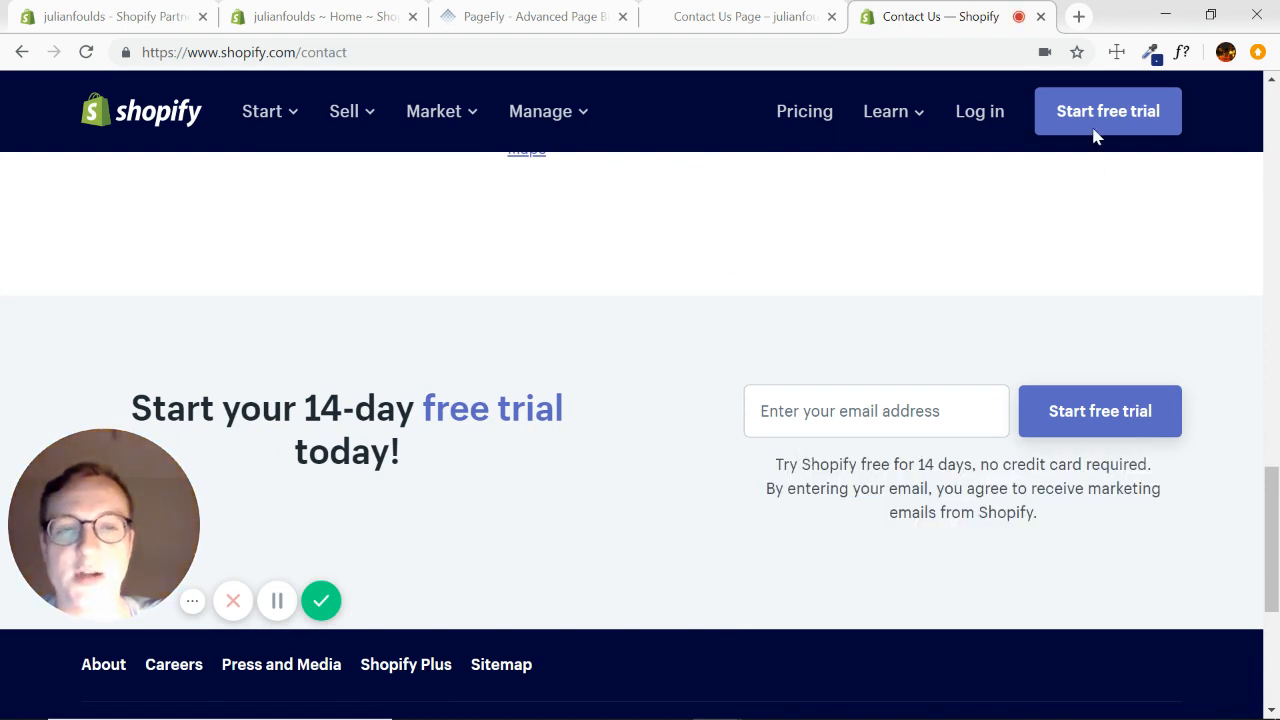
left_click(1153, 57)
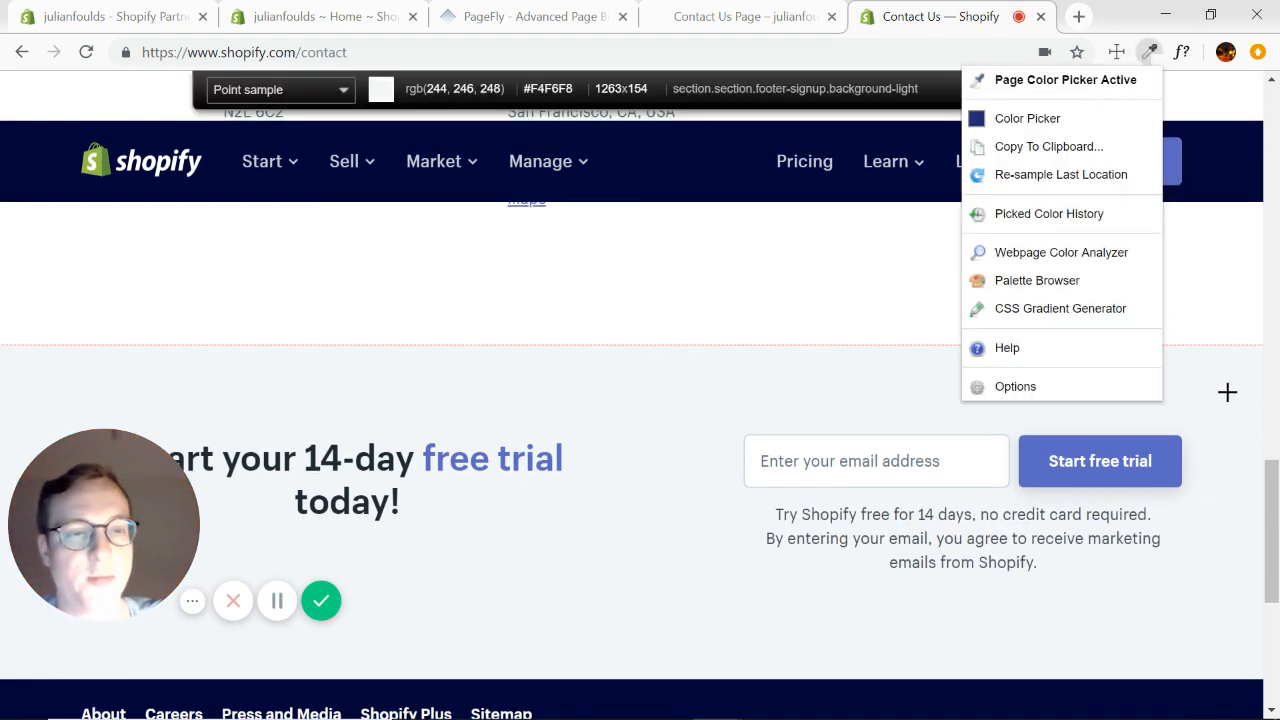
left_click(1227, 417)
Step: Set the free trial section's background color to #F4F6F8 in the PageFly editor, and save and publish the page
left_click(560, 18)
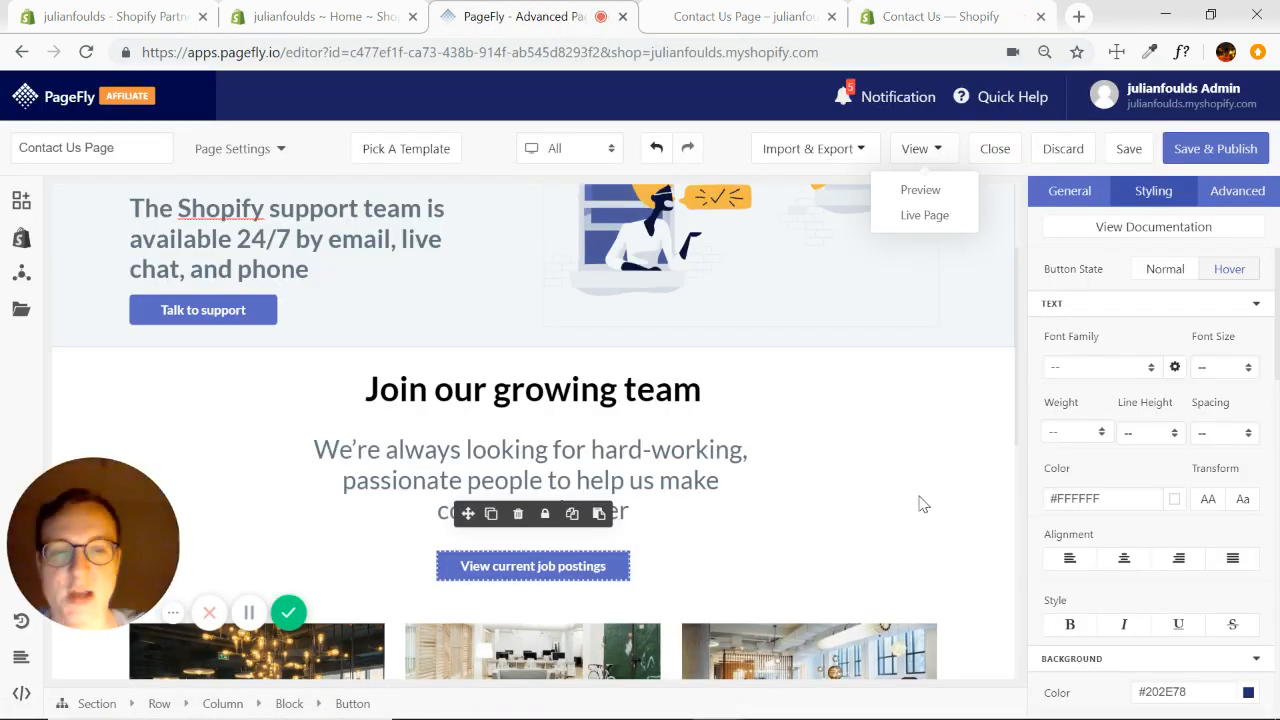
scroll(970, 403, "down", 5)
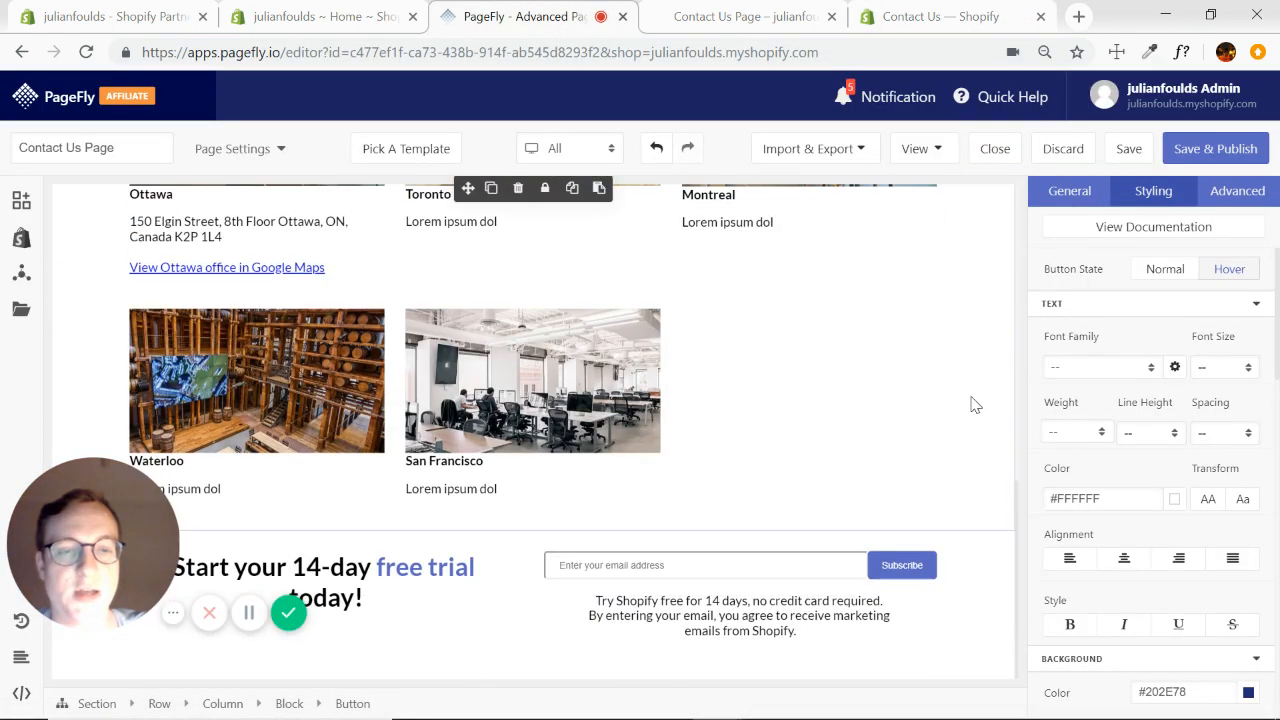
left_click(980, 601)
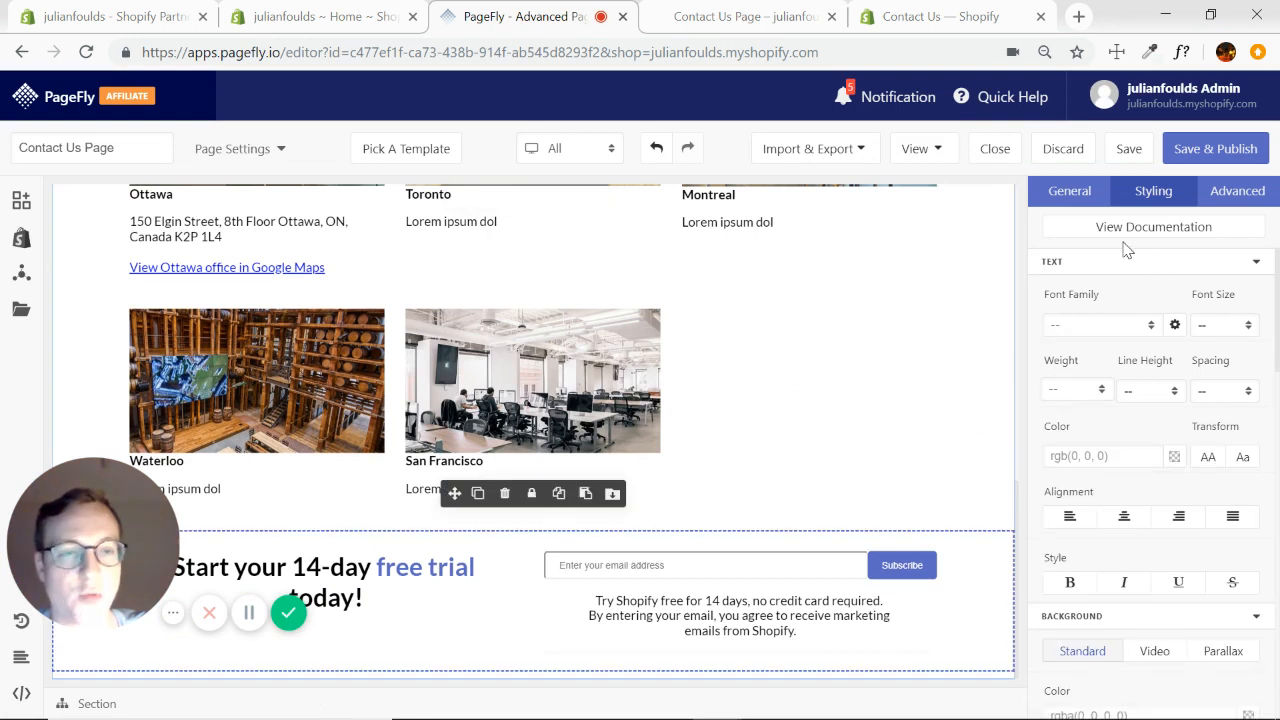
left_click(1256, 263)
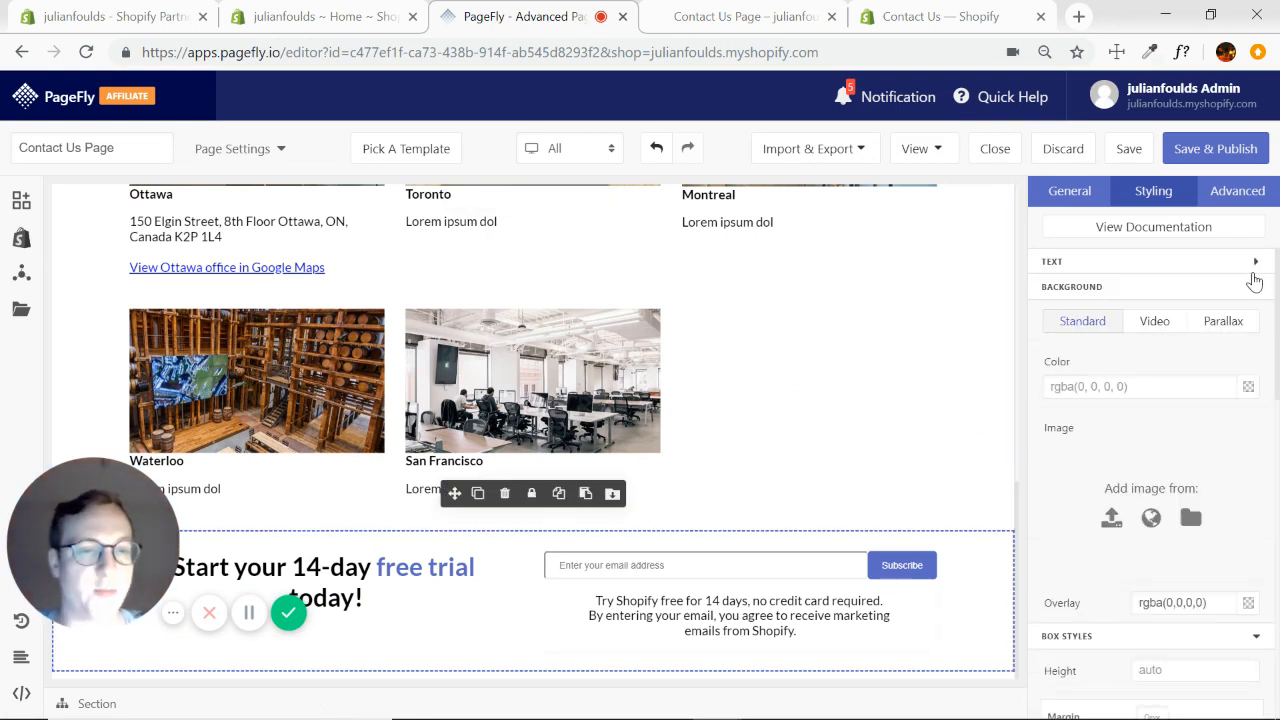
left_click(1152, 387)
type("#F4F6F8")
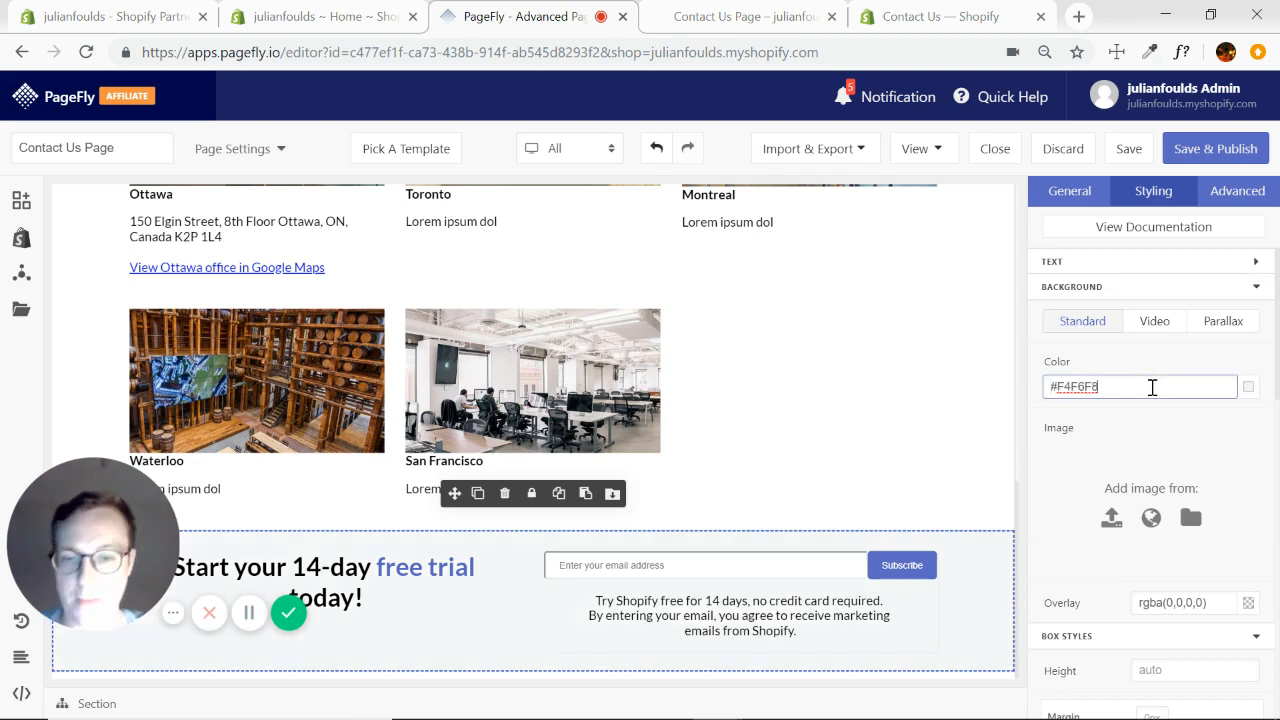
left_click(910, 358)
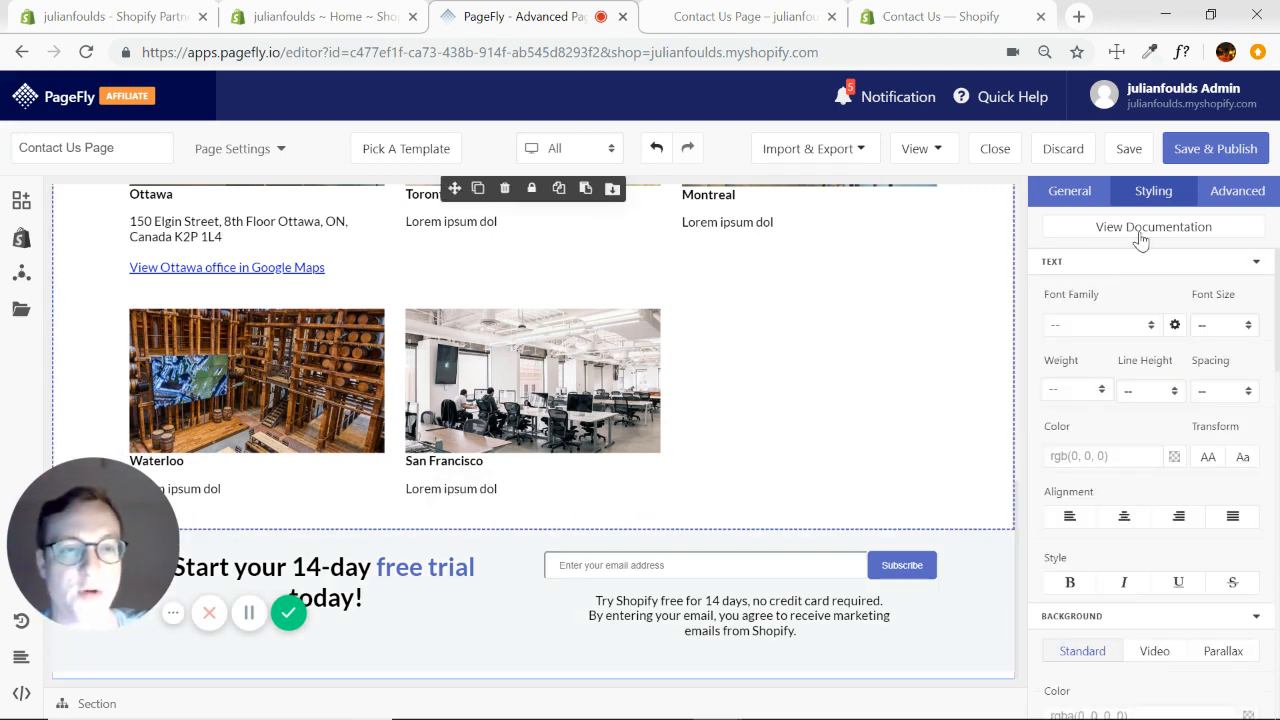
left_click(1207, 155)
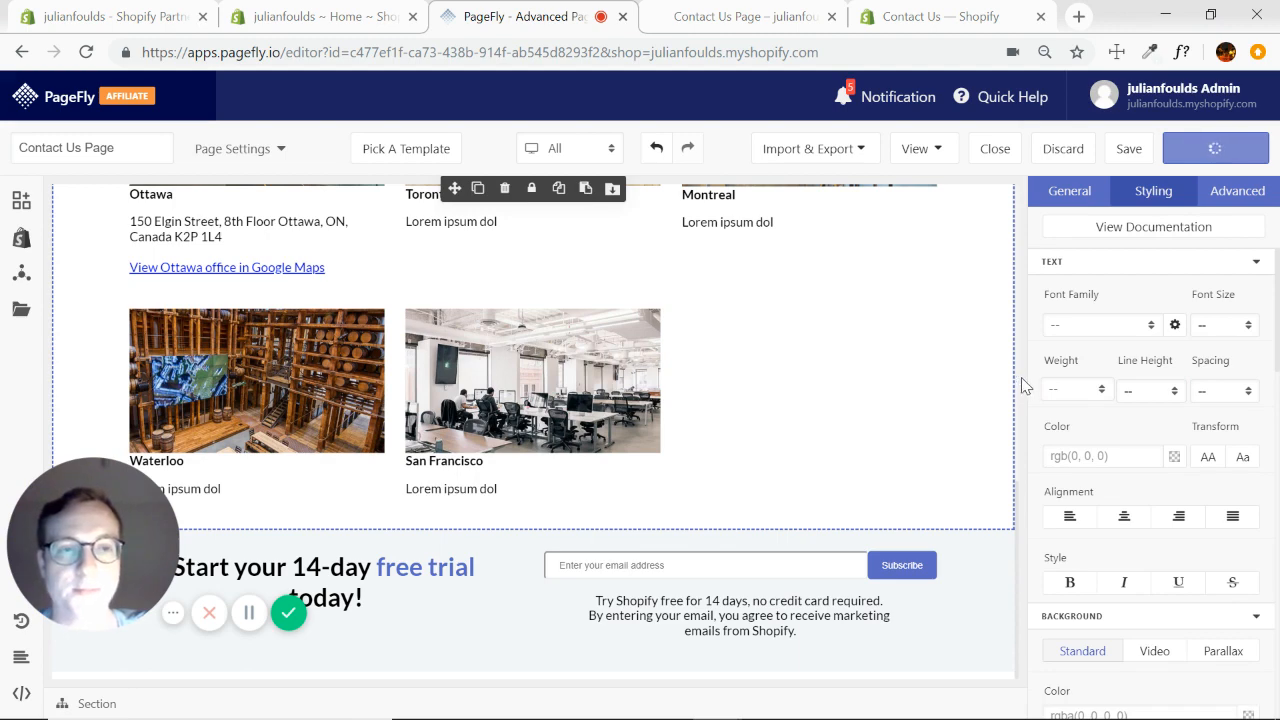
Step: Reload the published Contact Us page and check the free trial section's background and the text below its email field
left_click(740, 17)
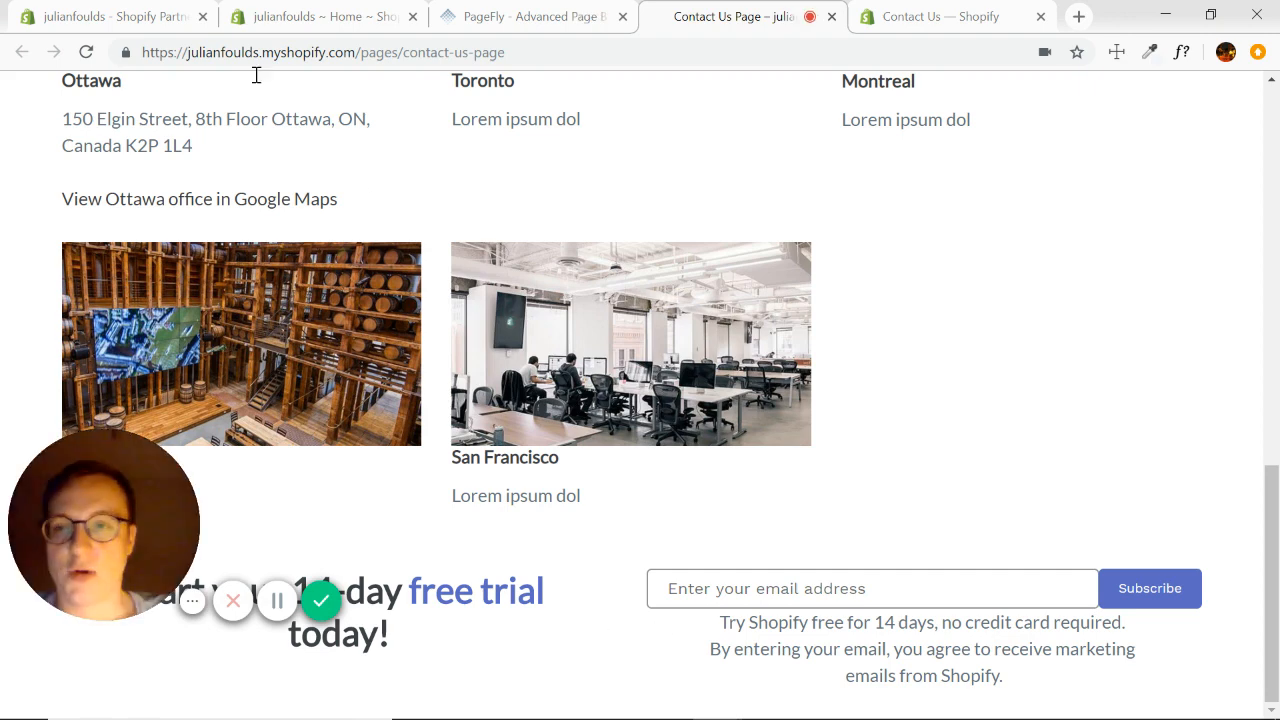
left_click(86, 52)
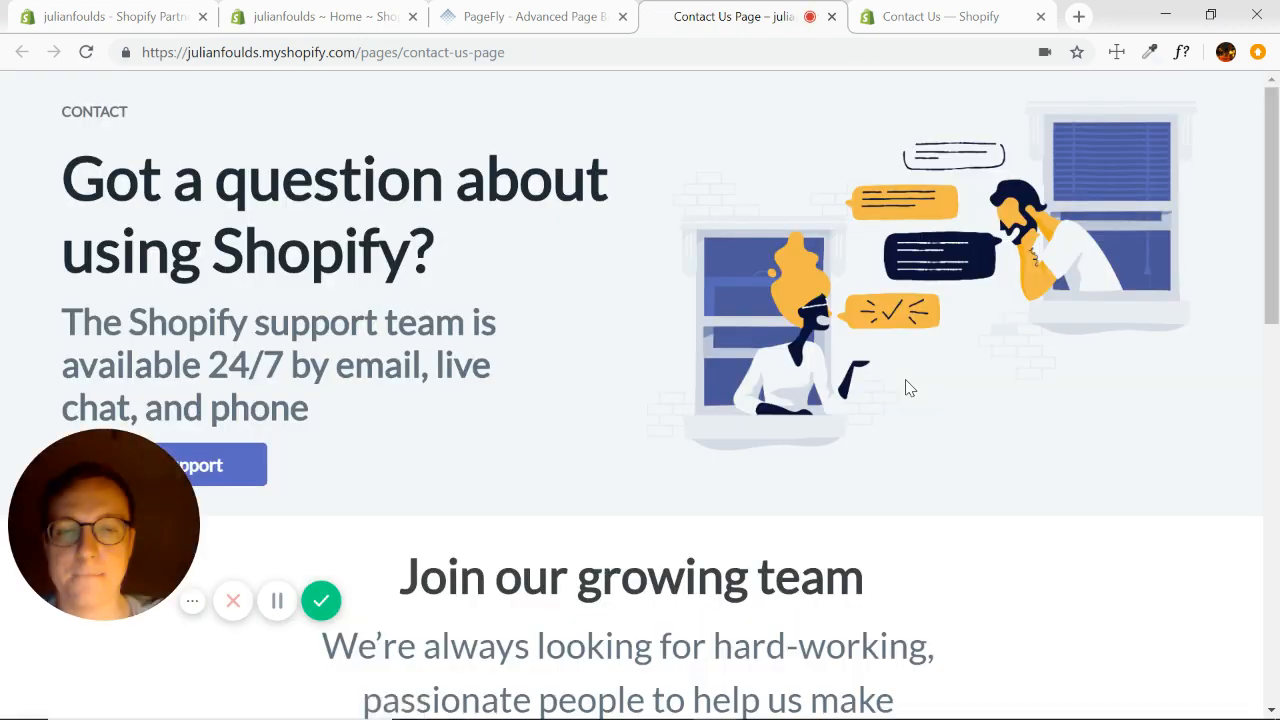
scroll(909, 388, "down", 10)
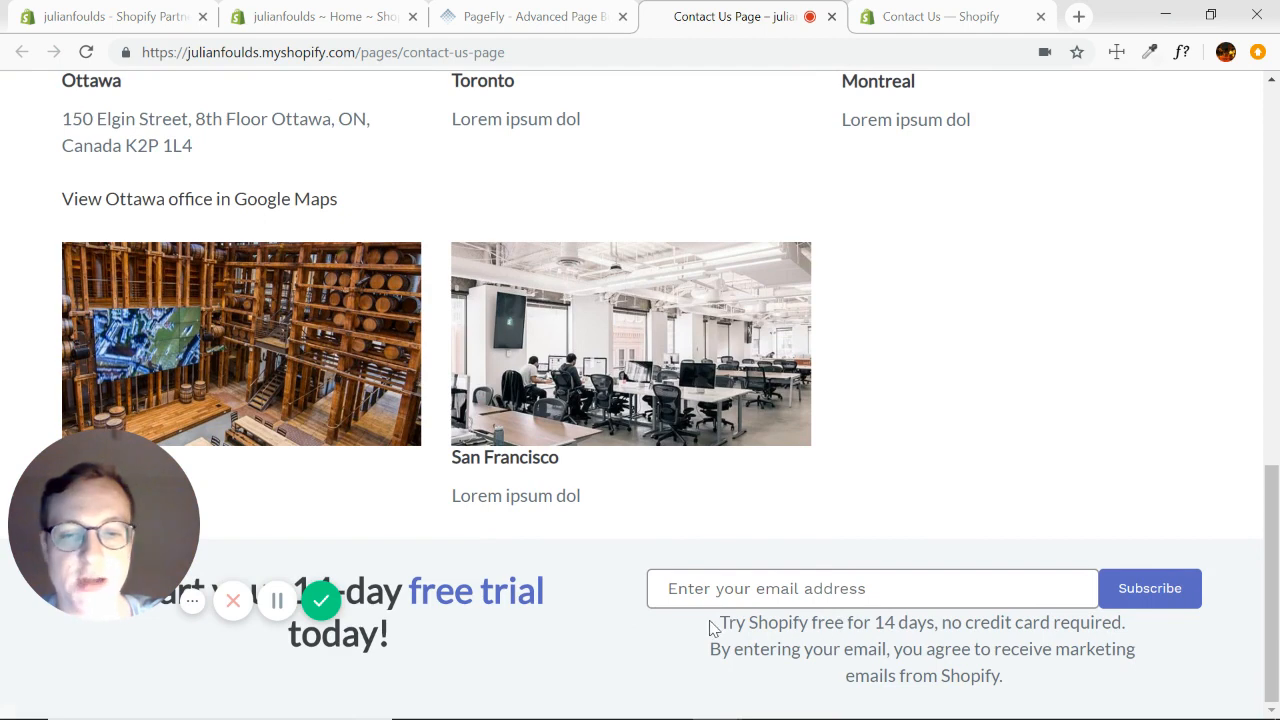
left_click_drag(710, 627, 1164, 685)
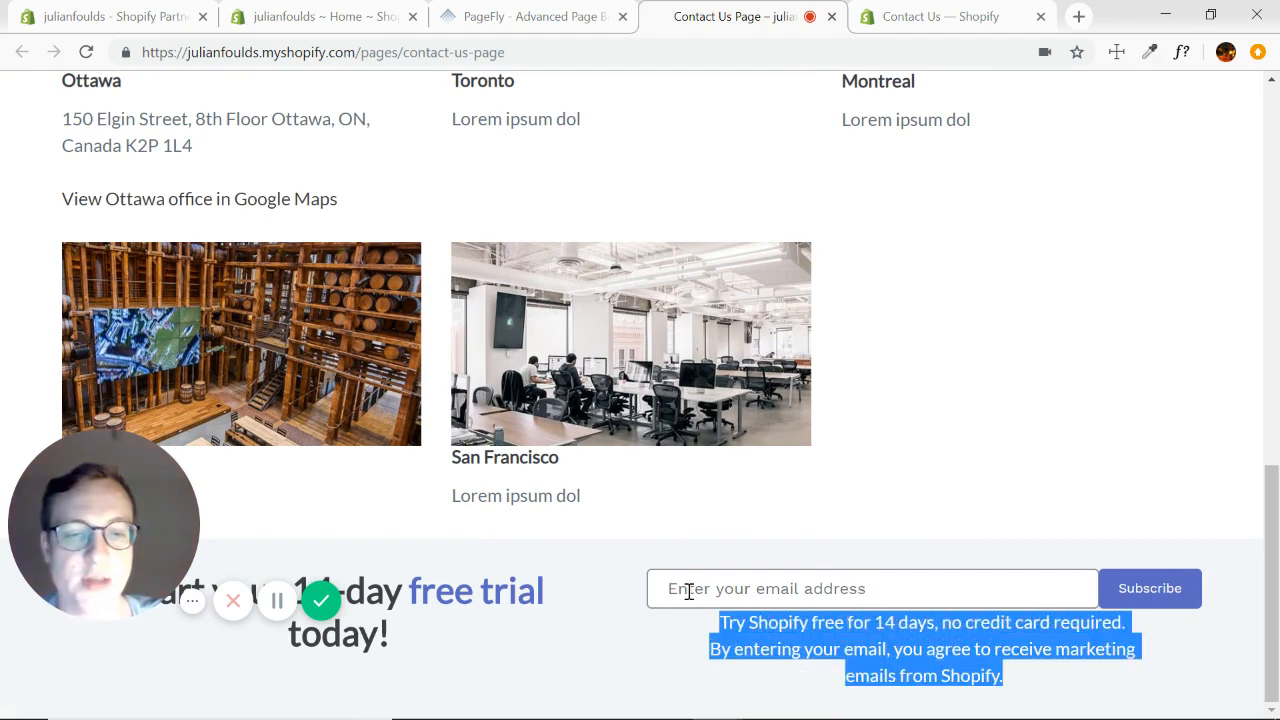
left_click(633, 648)
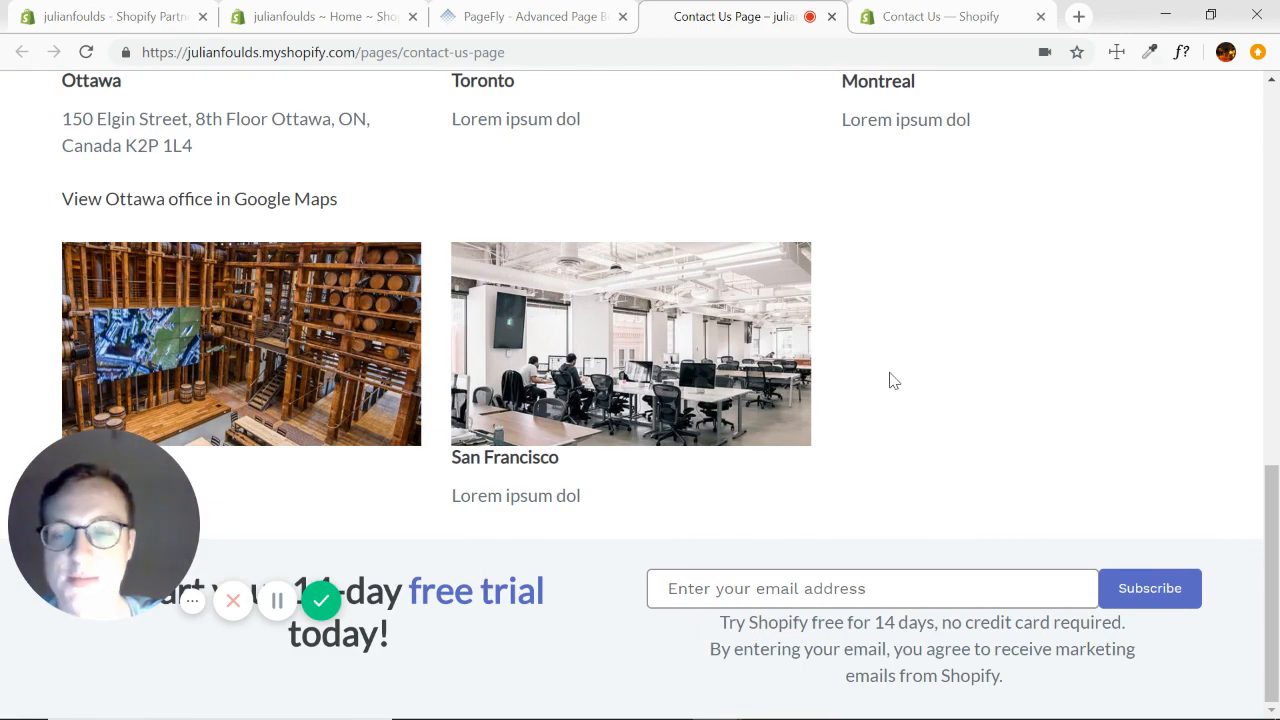
Step: Review the republished page from the support banner through the "Join our growing team" text and office listings to the free trial section
scroll(893, 380, "up", 9)
scroll(800, 390, "down", 3)
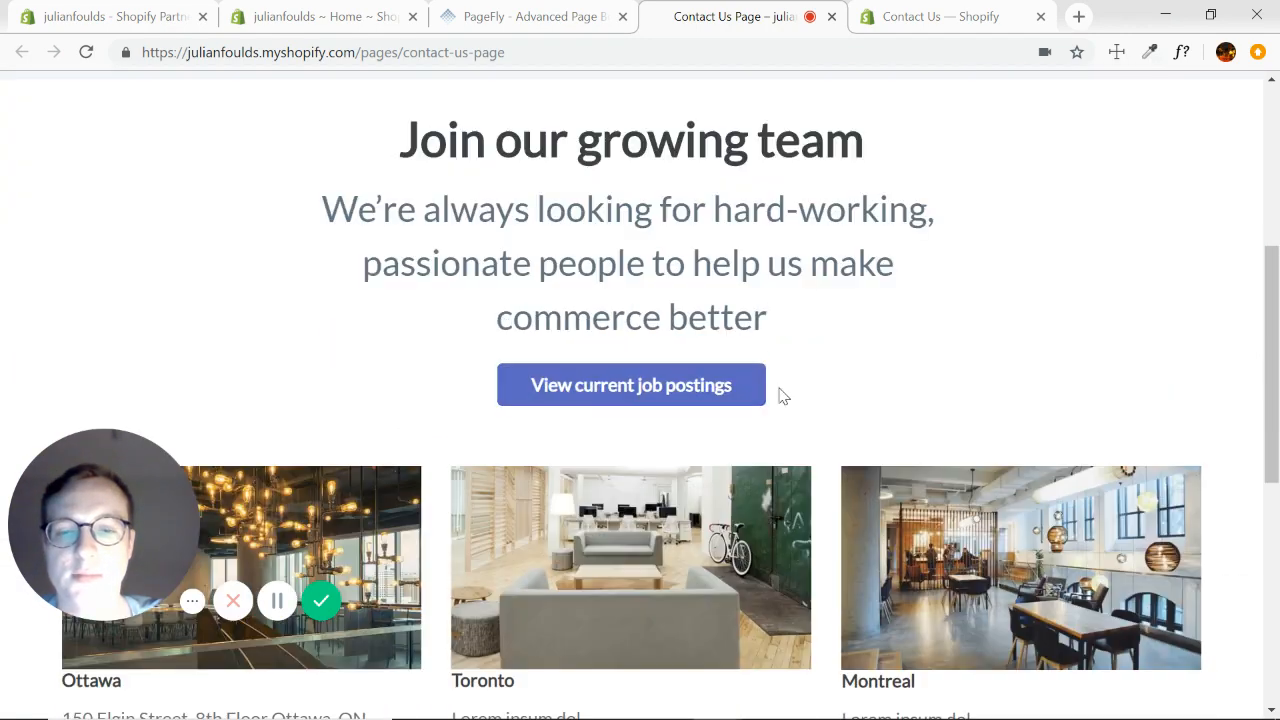
scroll(866, 394, "up", 5)
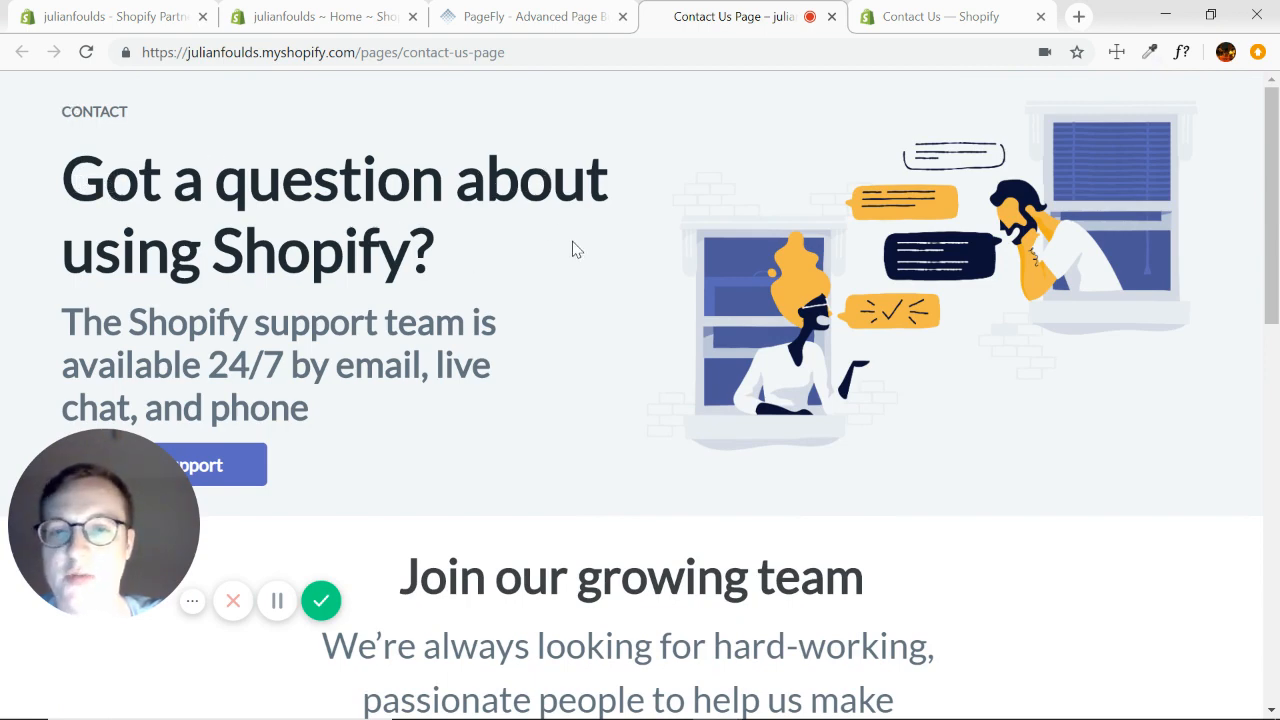
scroll(610, 276, "down", 4)
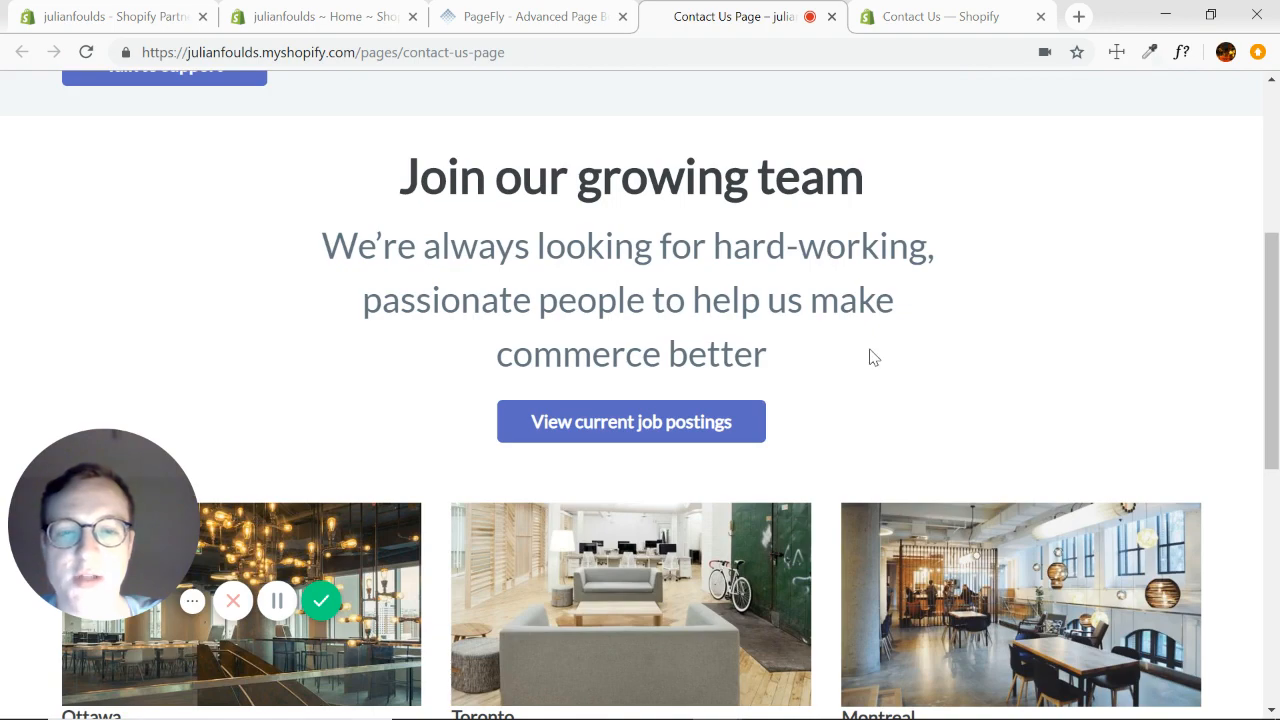
scroll(870, 357, "down", 2)
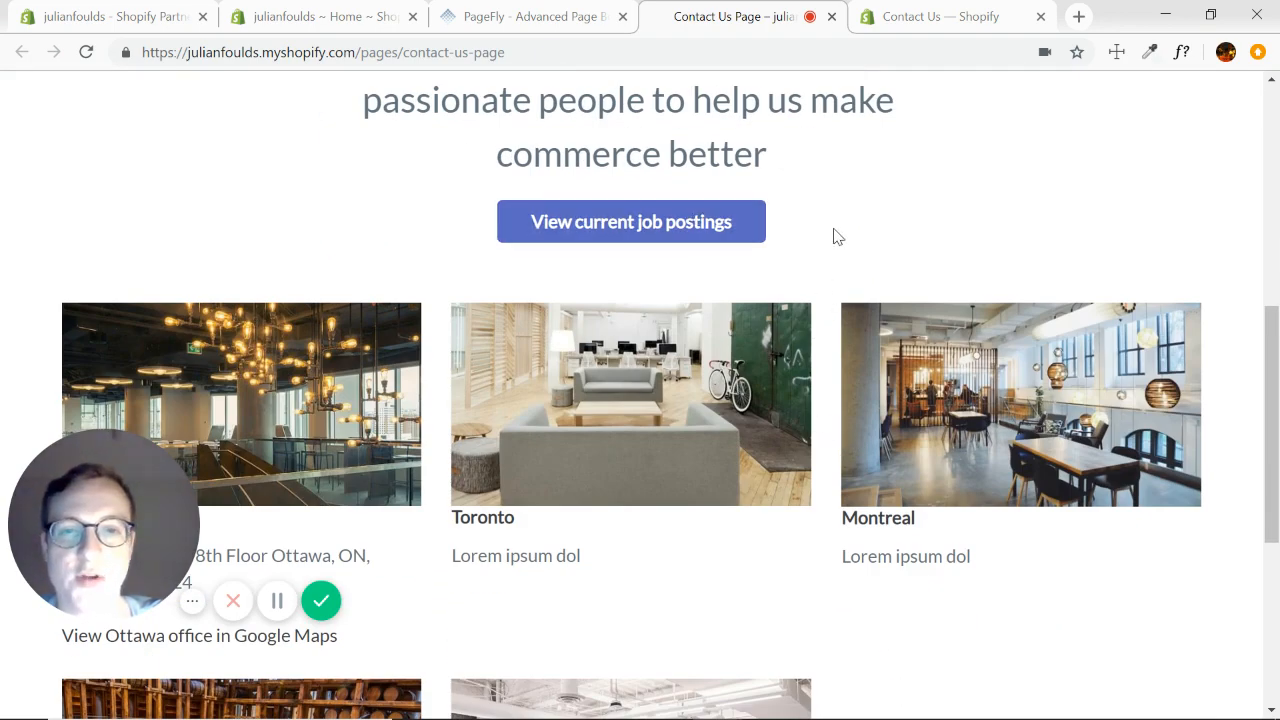
scroll(383, 296, "up", 3)
left_click_drag(393, 288, 878, 465)
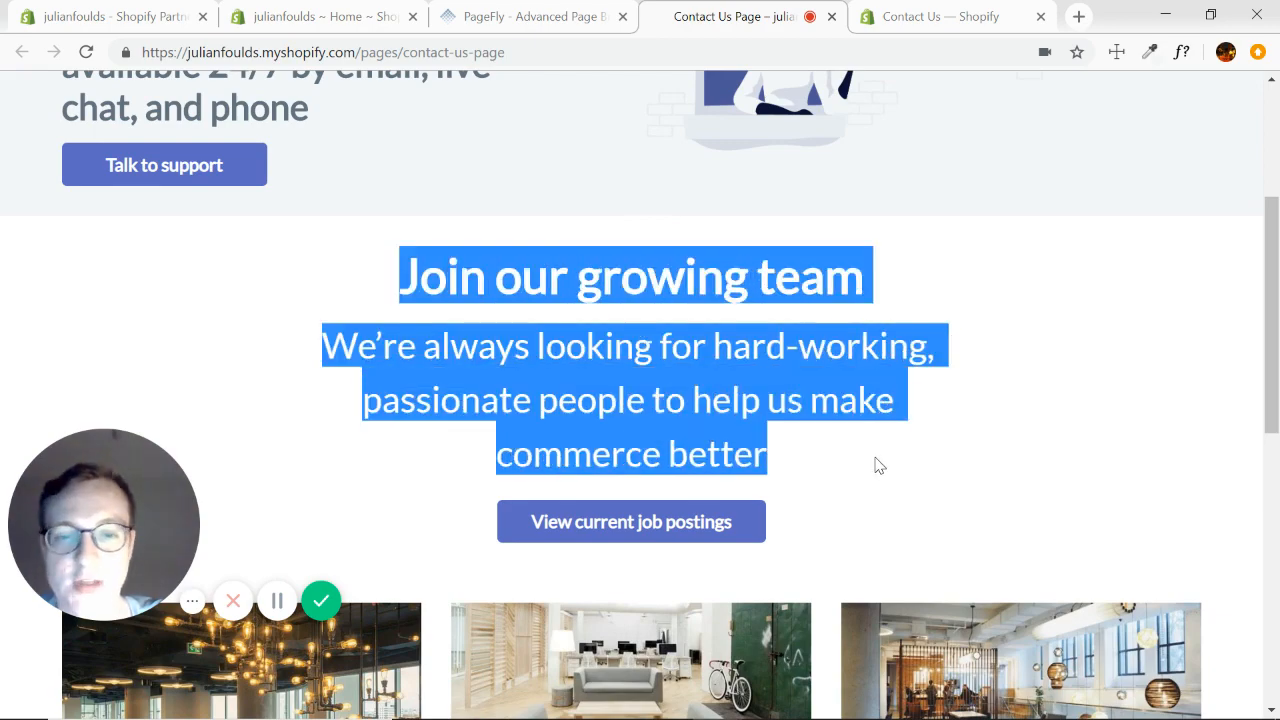
left_click(664, 316)
scroll(823, 415, "down", 7)
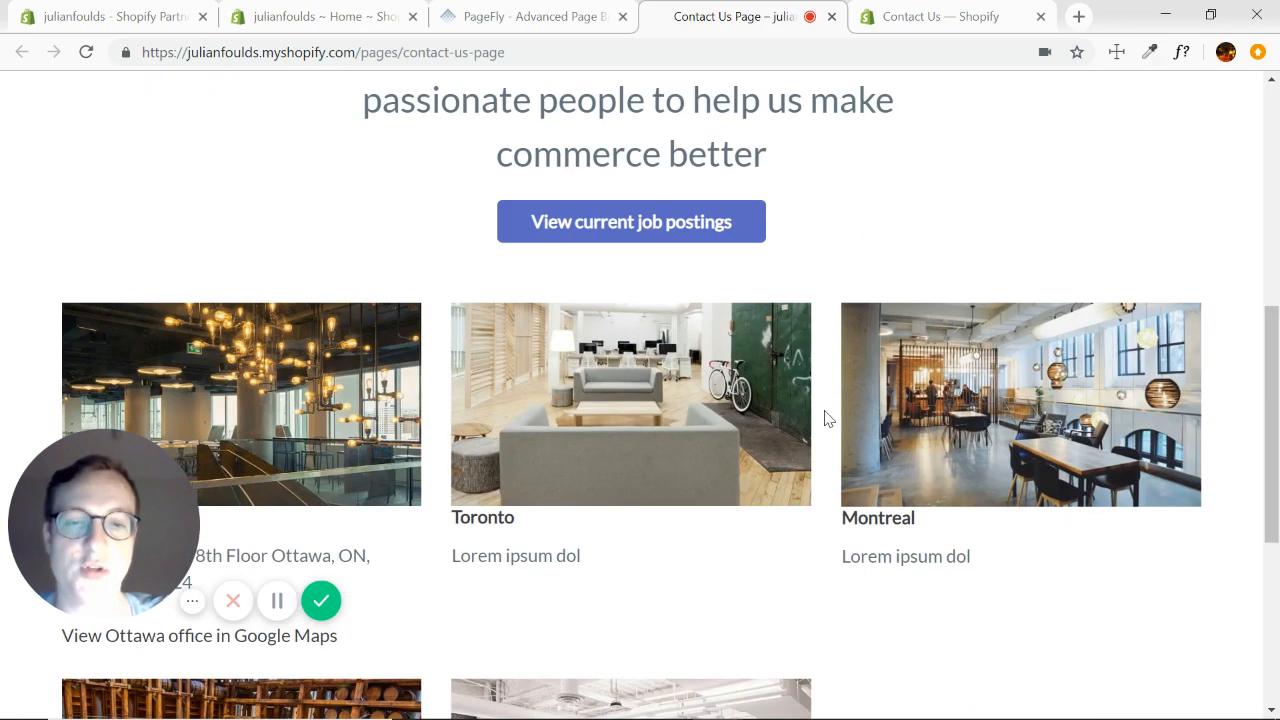
scroll(823, 410, "down", 1)
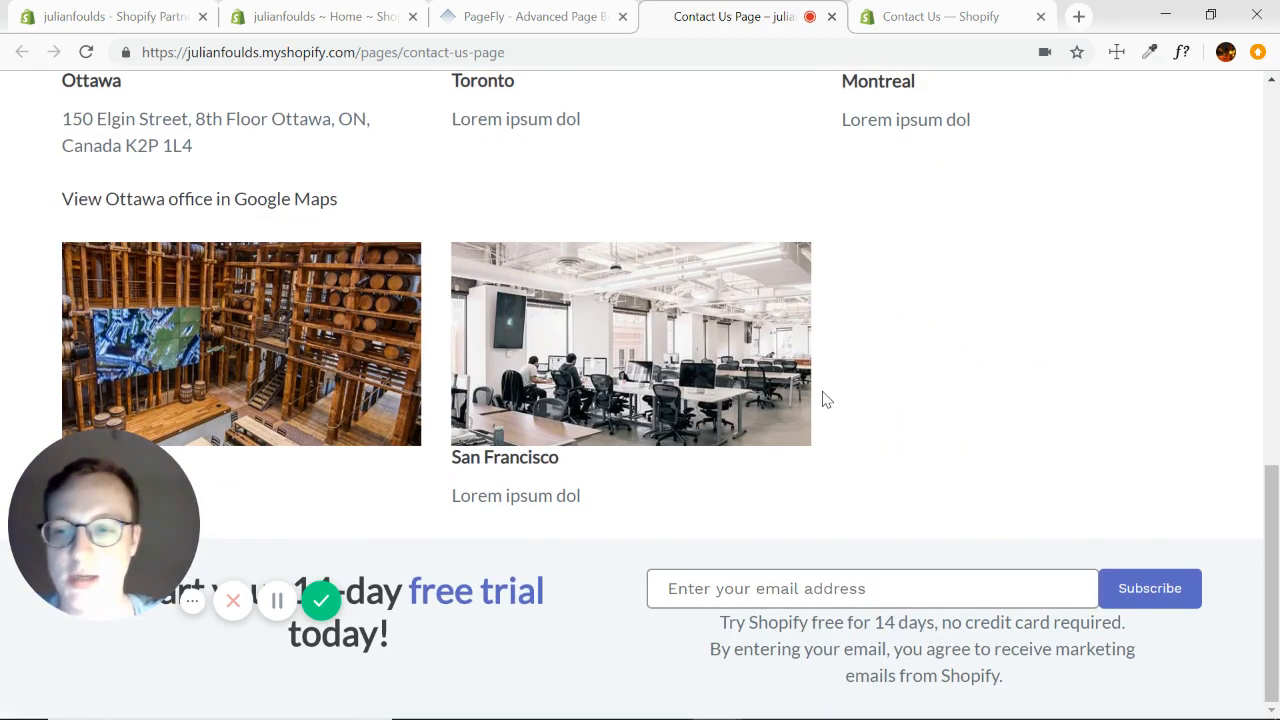